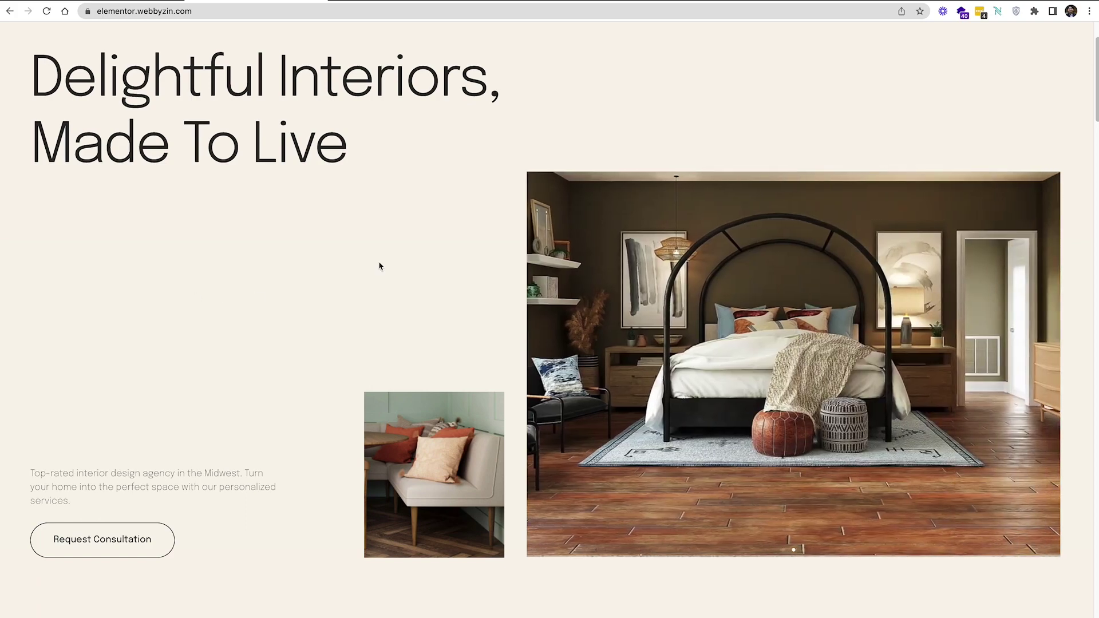
# Open Chrome DevTools by inspecting the homepage heading
pyautogui.scroll(2, 594, 231)
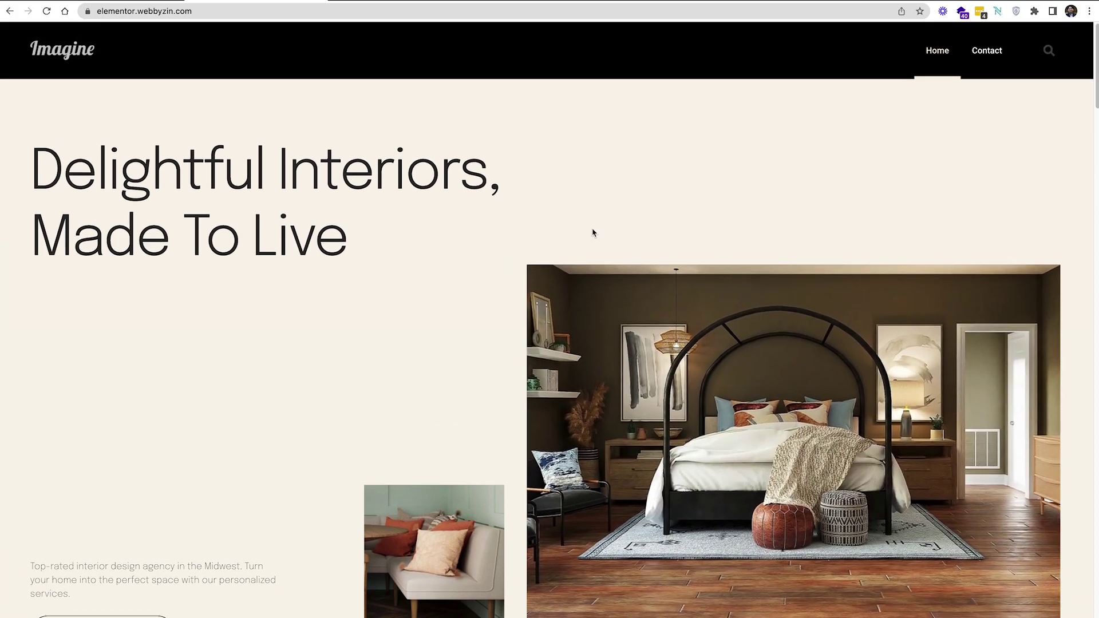
pyautogui.rightClick(472, 223)
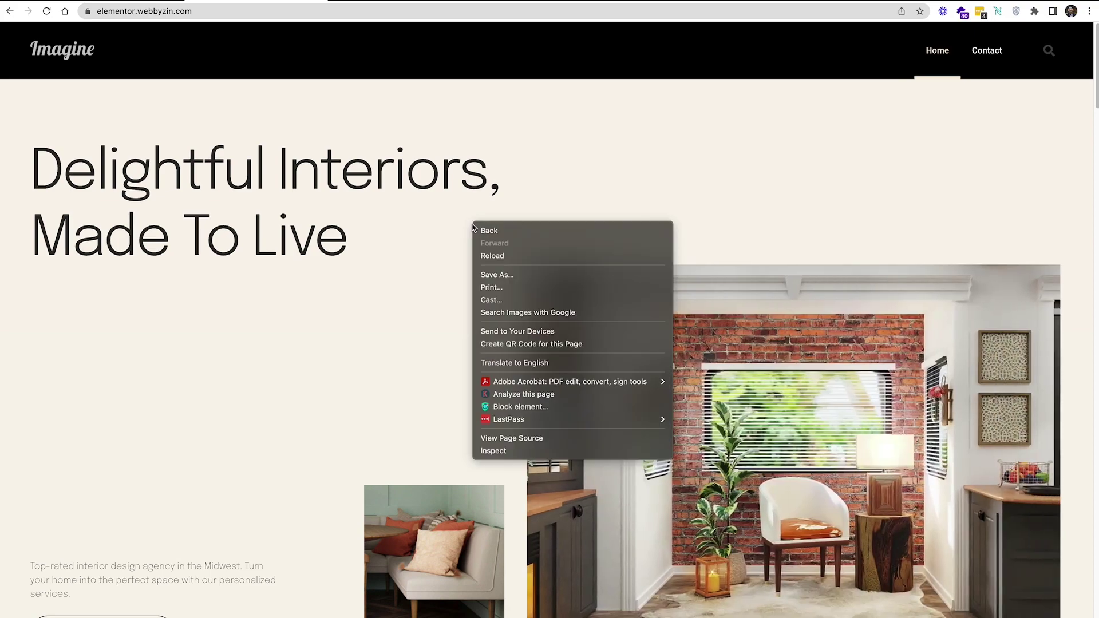
pyautogui.click(523, 451)
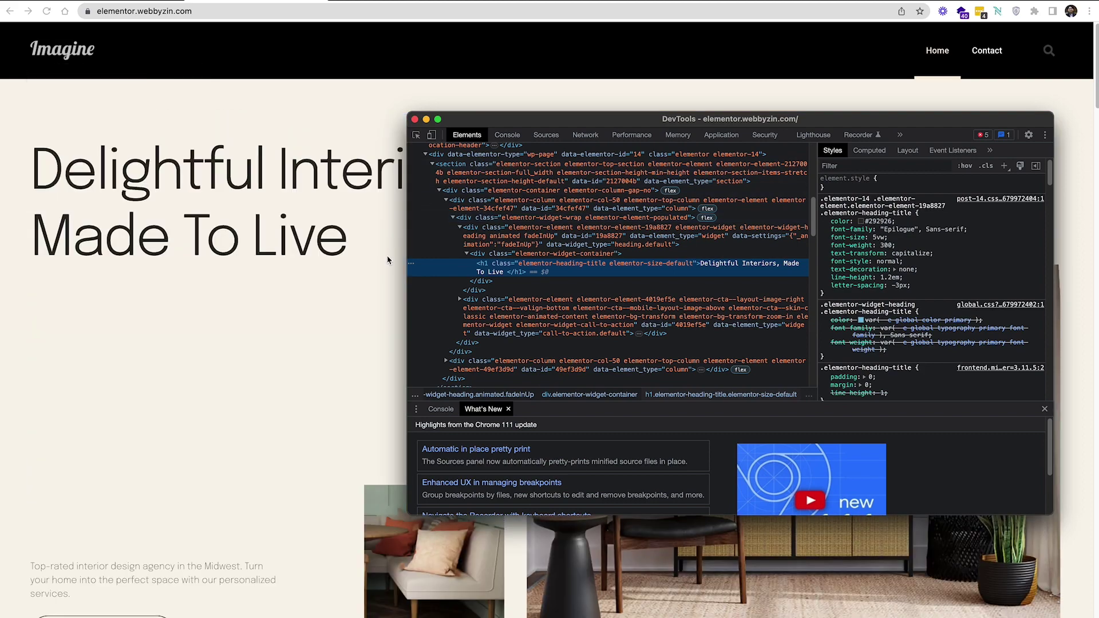
pyautogui.rightClick(388, 258)
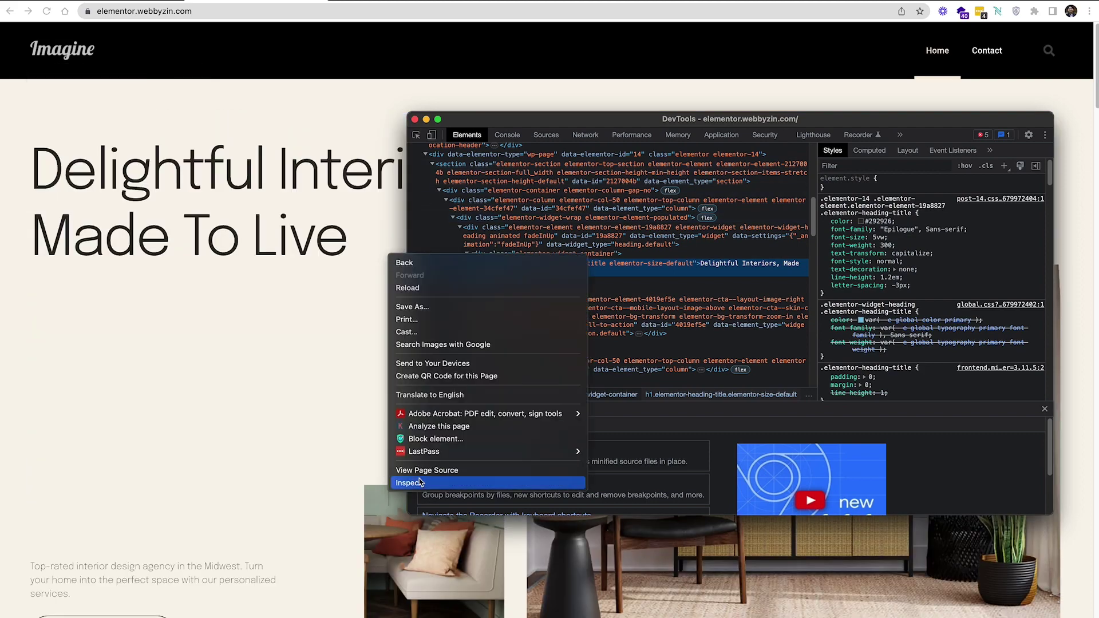
pyautogui.click(420, 481)
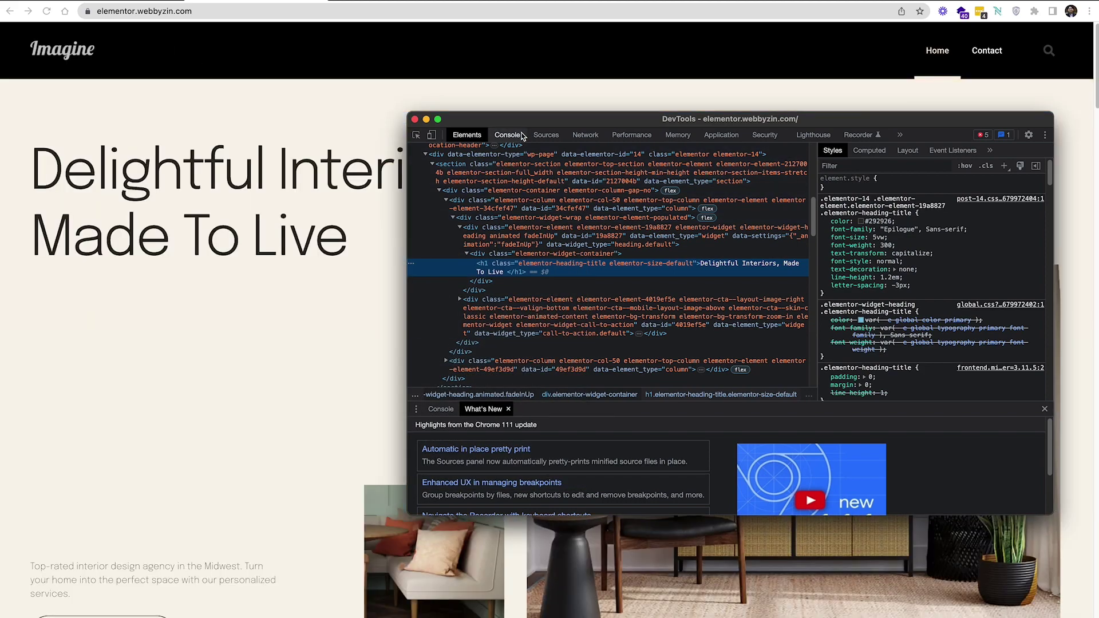
# Review the loaded source folders in the Sources tab, including apps, then return to the address bar
pyautogui.click(545, 135)
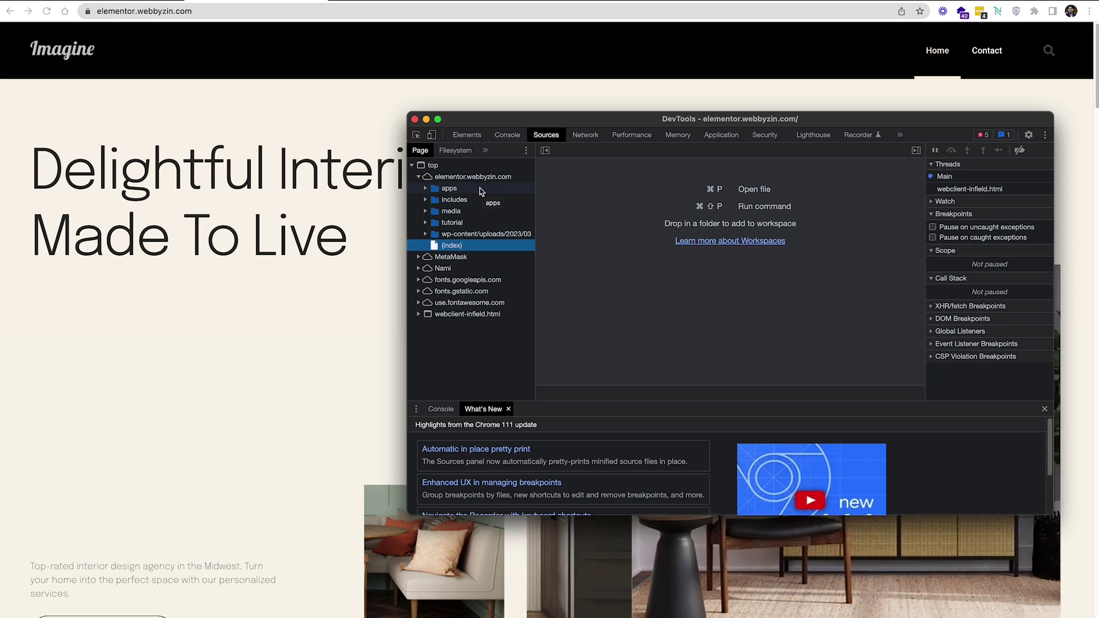
pyautogui.click(426, 190)
pyautogui.click(426, 191)
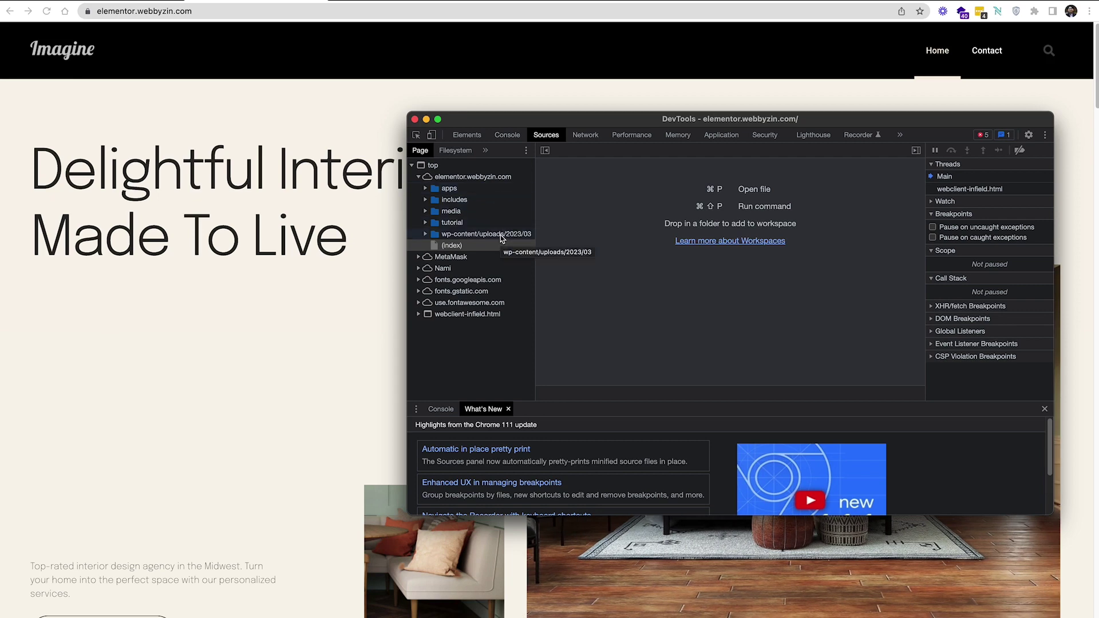
pyautogui.click(321, 13)
pyautogui.click(324, 11)
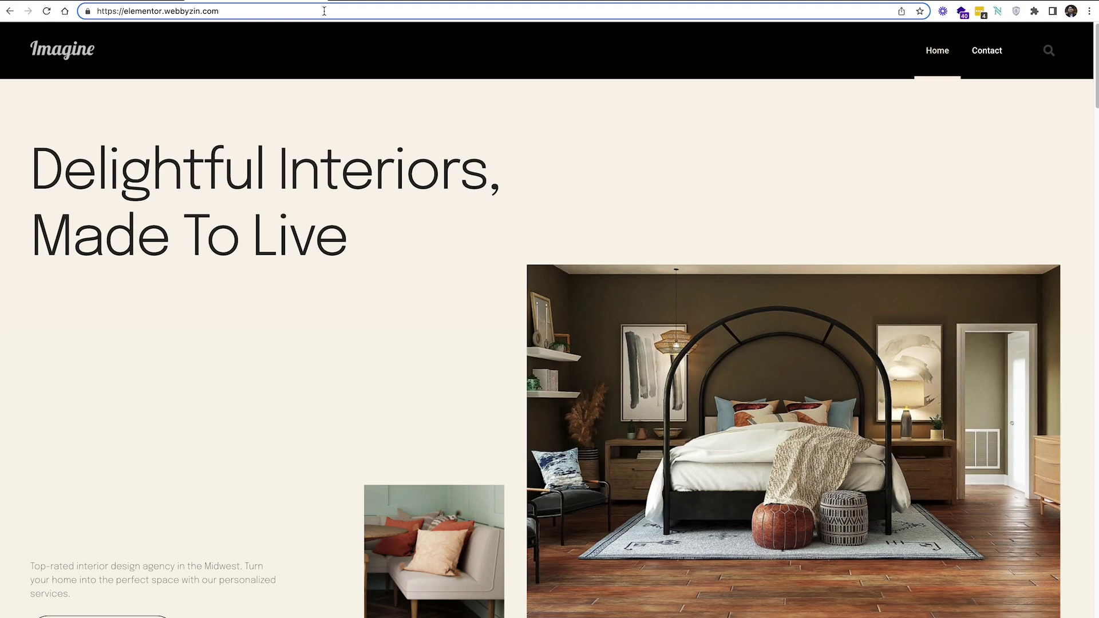
# Load the site's /admin and /wp-admin addresses, both ending on a page-not-found error
pyautogui.write('/')
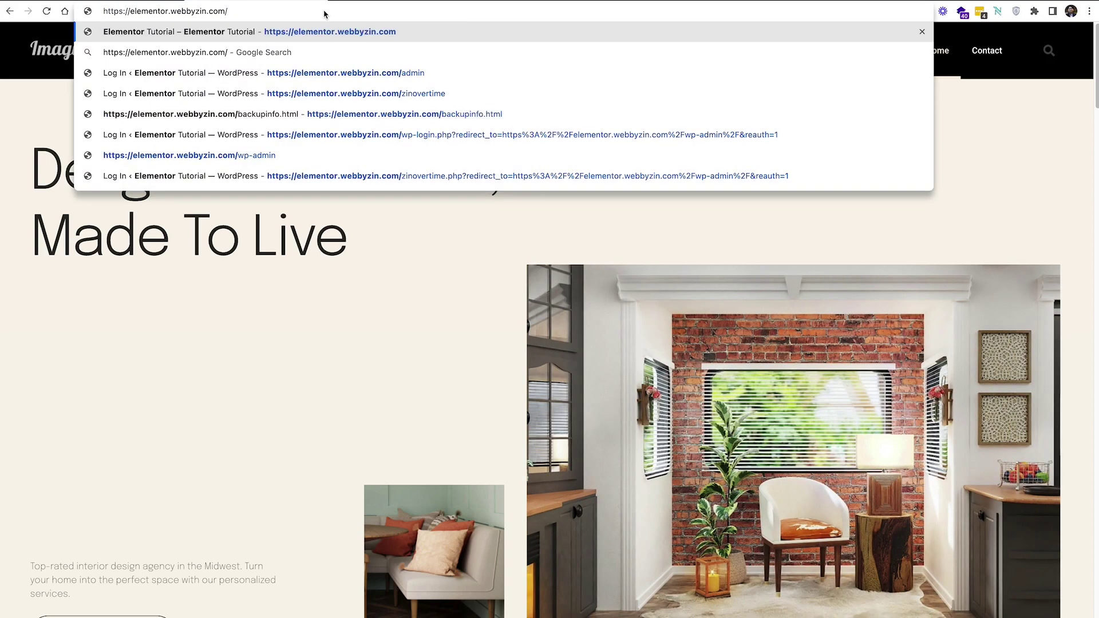
pyautogui.write('admin')
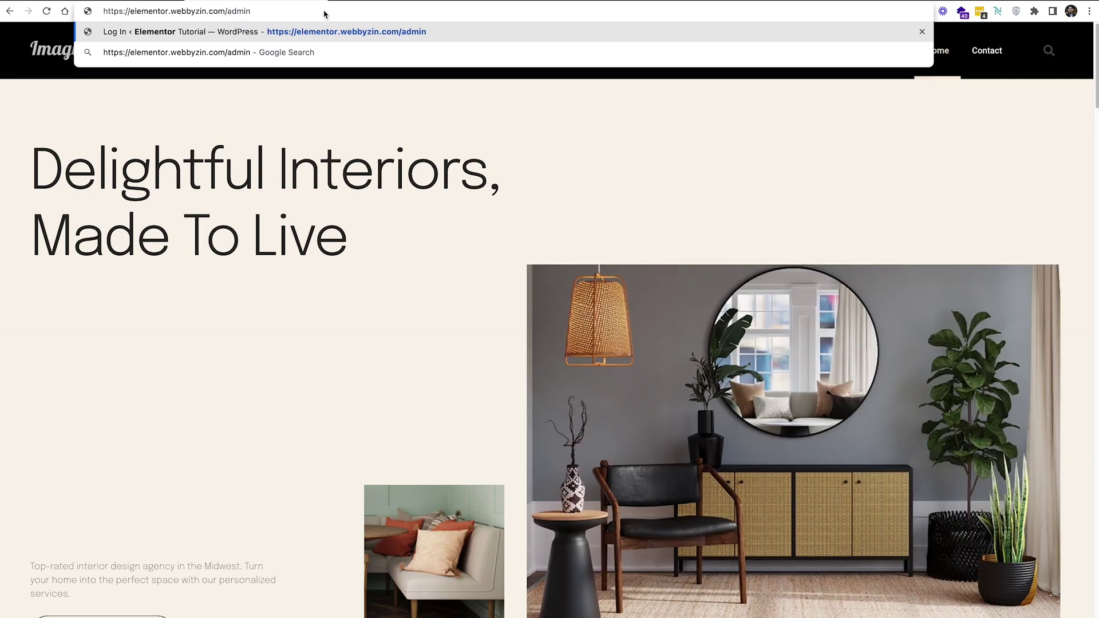
pyautogui.press('Return')
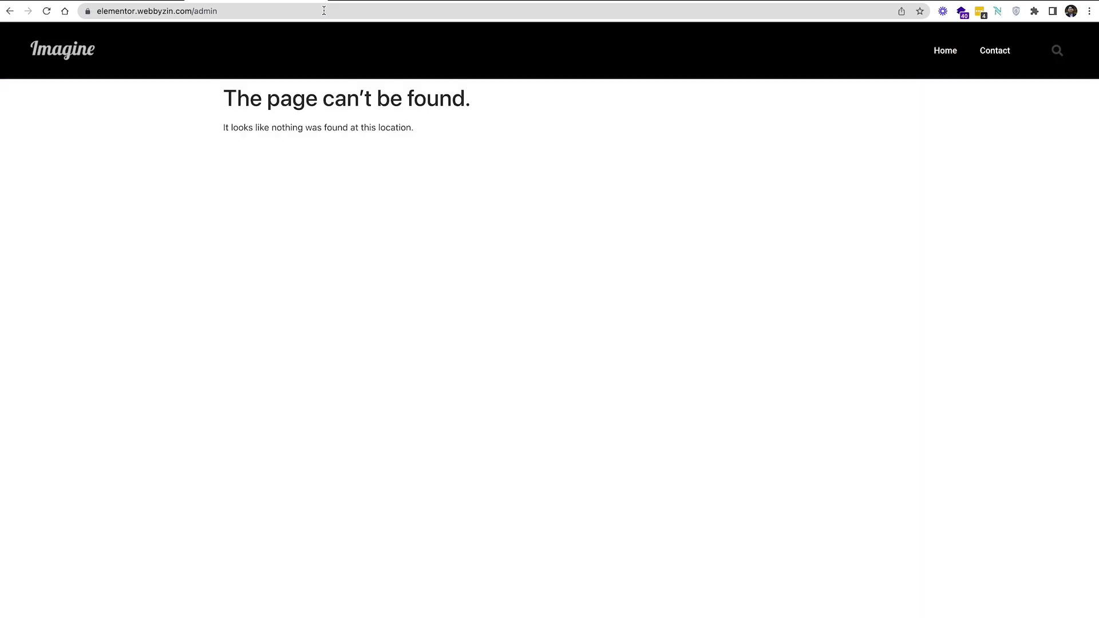
pyautogui.click(201, 9)
pyautogui.doubleClick(232, 10)
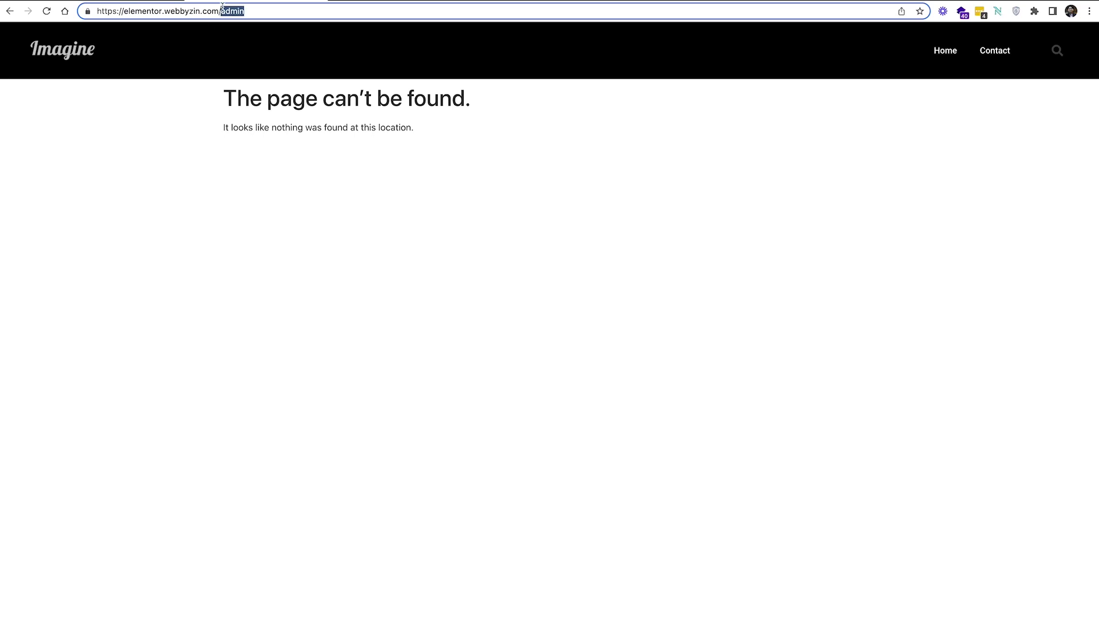
pyautogui.click(221, 10)
pyautogui.write('wp-')
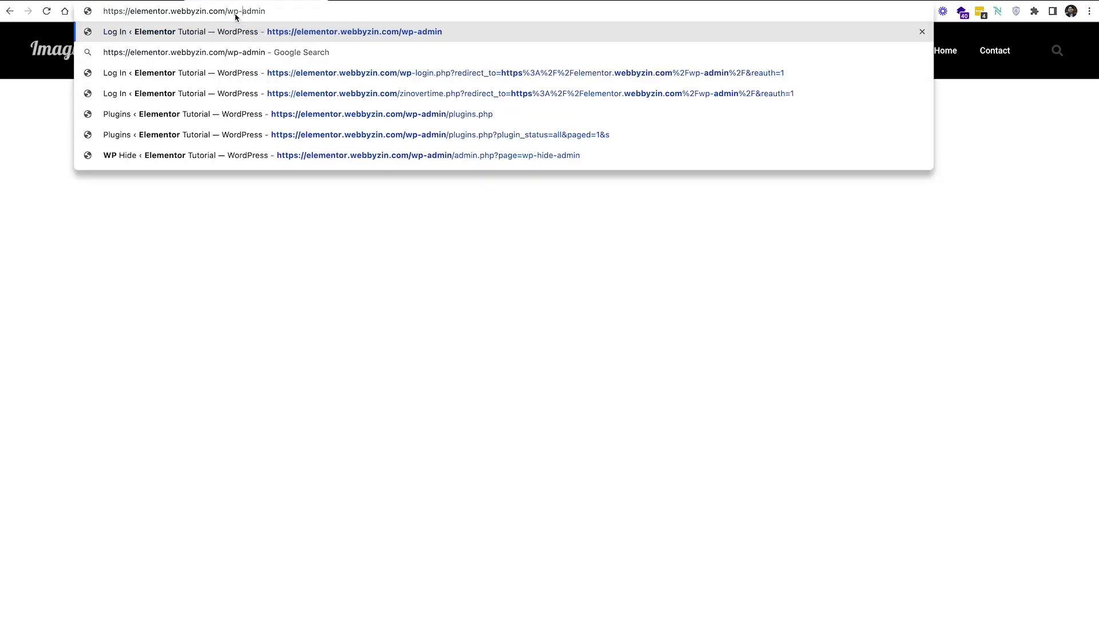
pyautogui.press('Return')
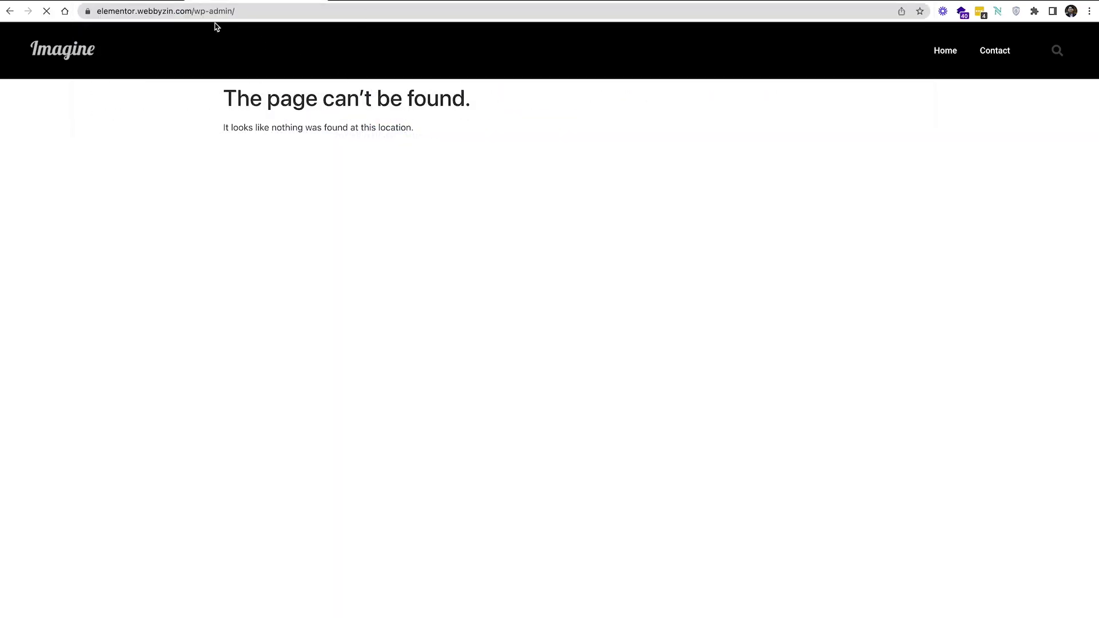
# Load /wp-login.php and confirm it also shows 'The page can't be found'
pyautogui.moveTo(235, 11); pyautogui.dragTo(212, 12)
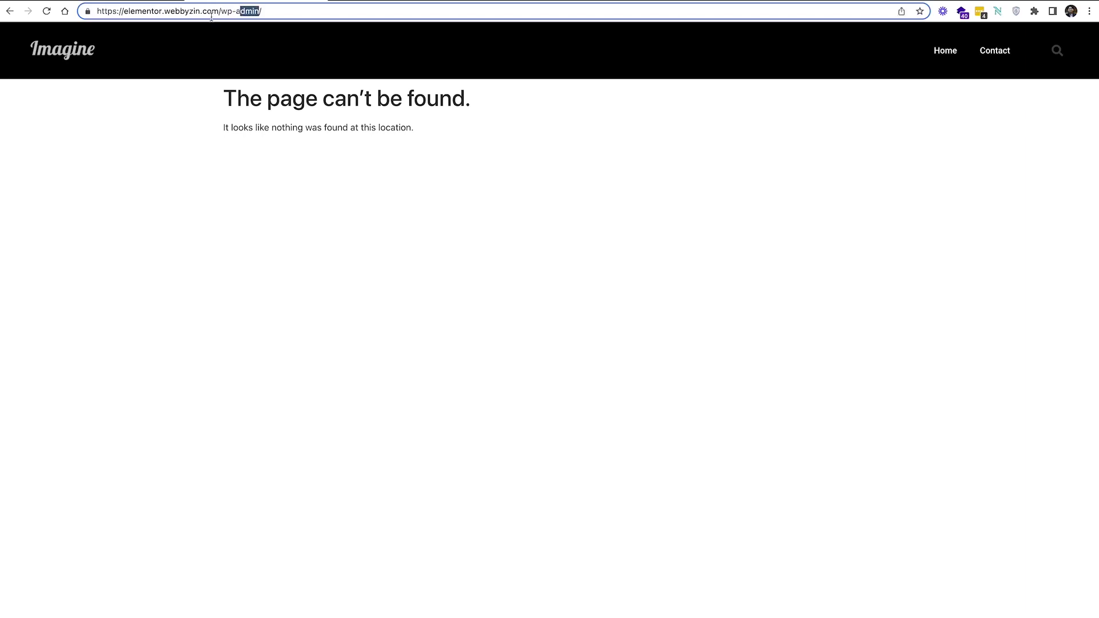
pyautogui.press('BackSpace')
pyautogui.press('BackSpace')
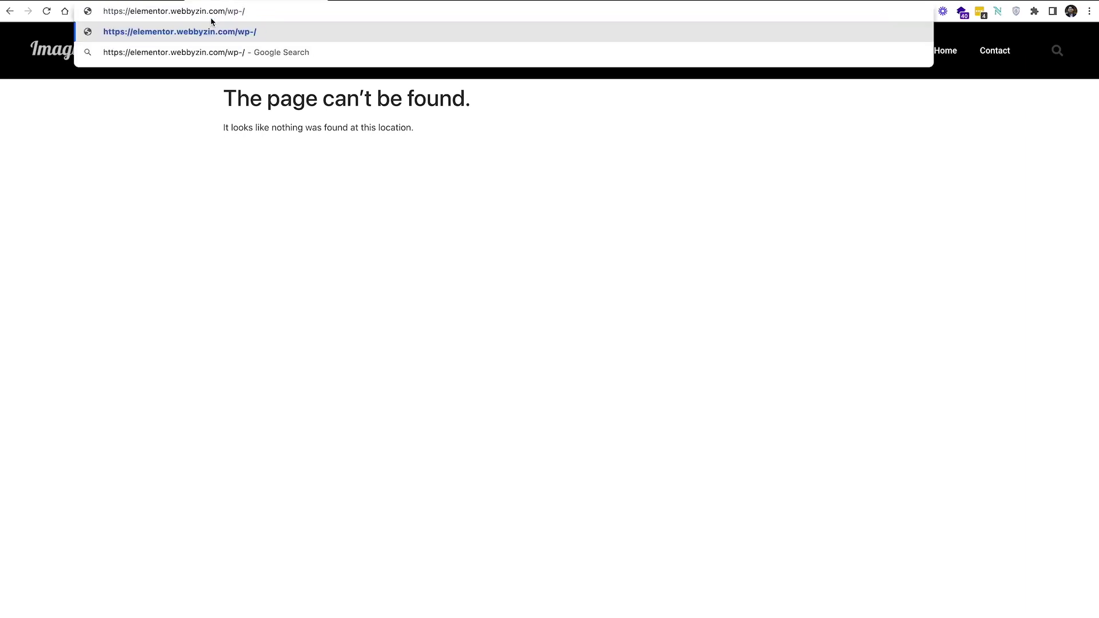
pyautogui.write('login')
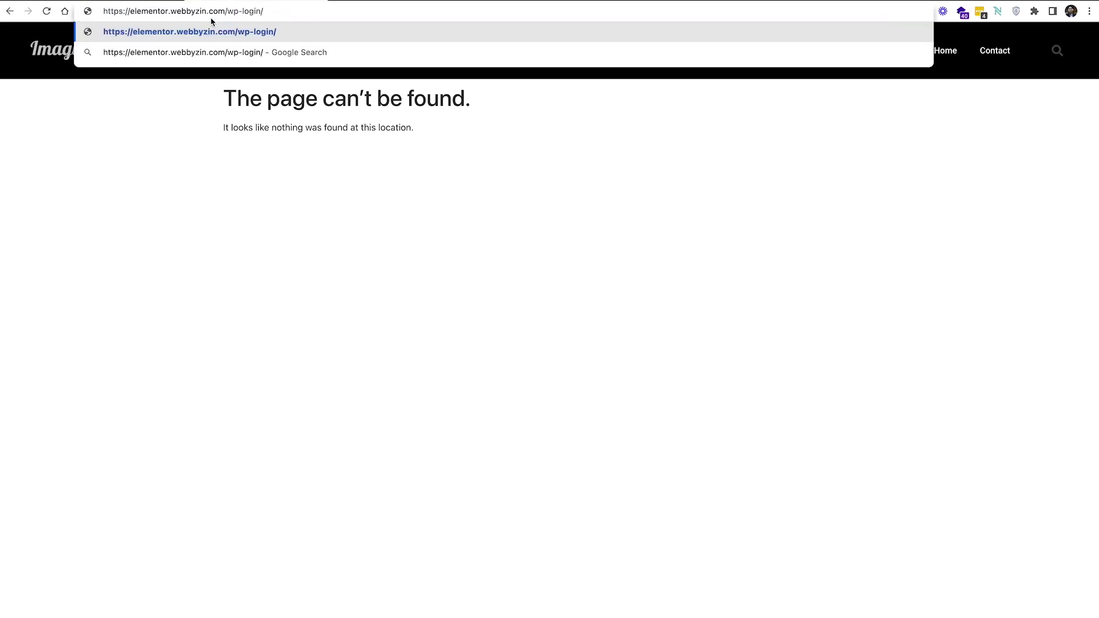
pyautogui.write('.php')
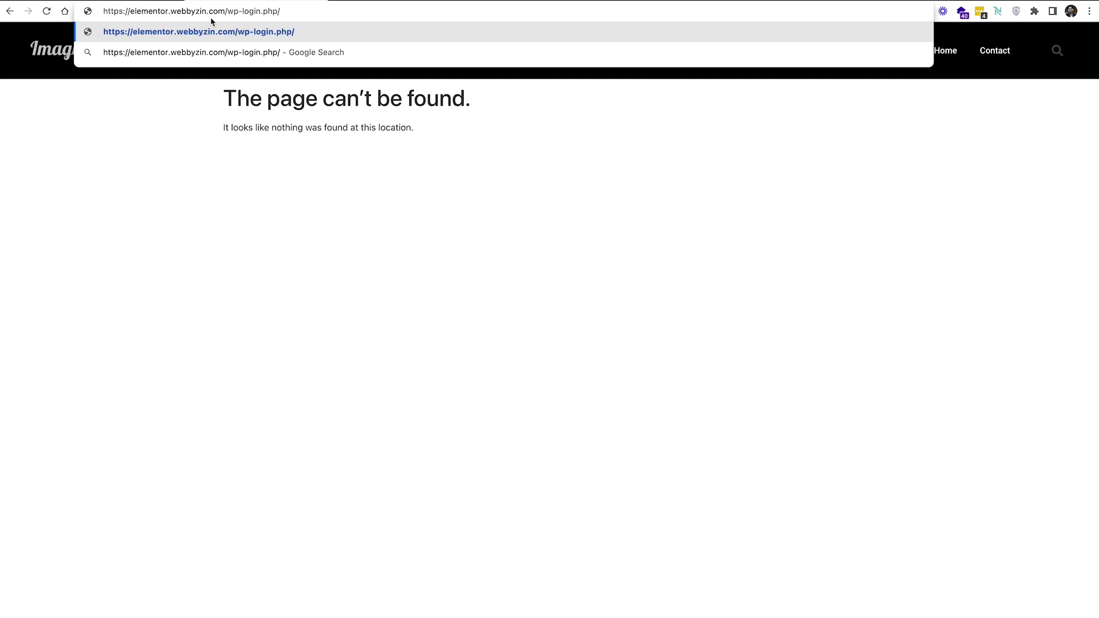
pyautogui.press('Return')
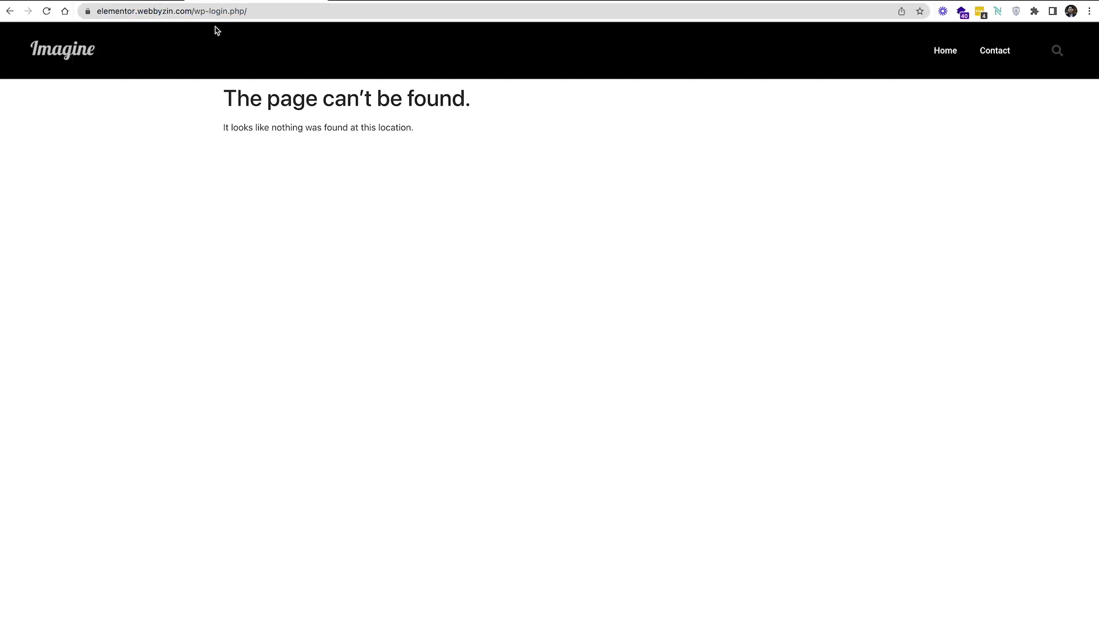
pyautogui.moveTo(260, 12); pyautogui.dragTo(196, 10)
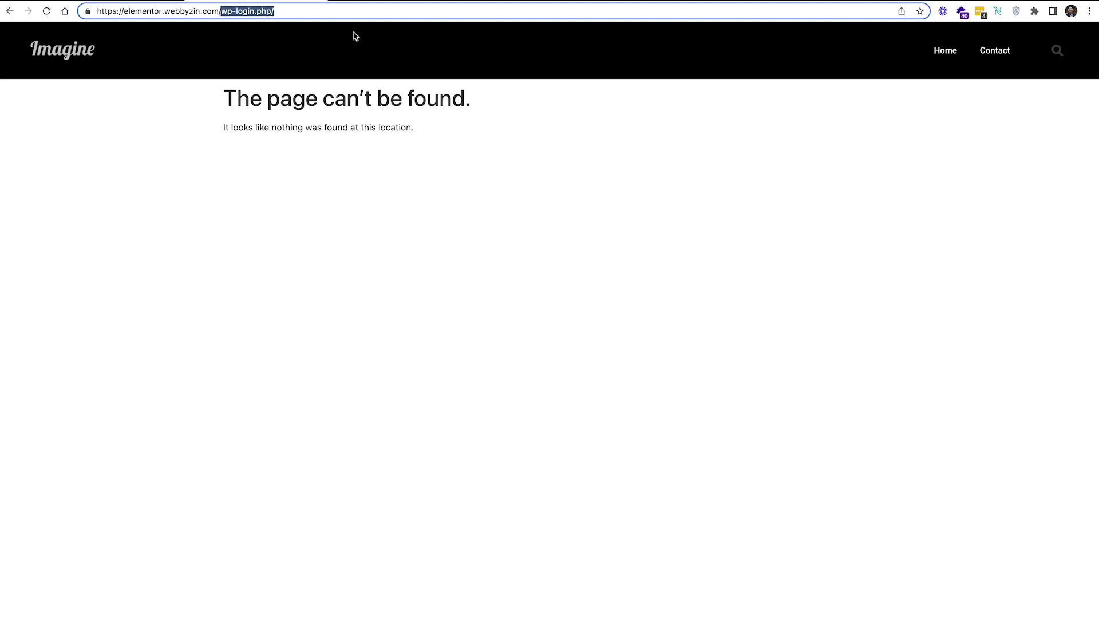
# Open the site's custom zinovertime login address
pyautogui.write('zin')
pyautogui.press('Right')
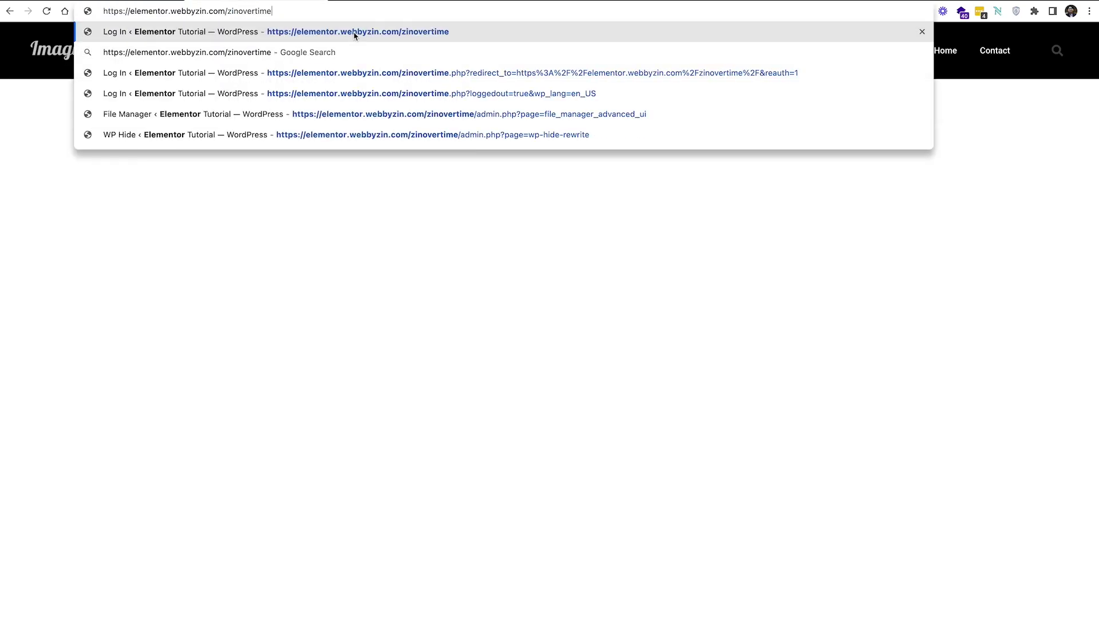
pyautogui.press('Return')
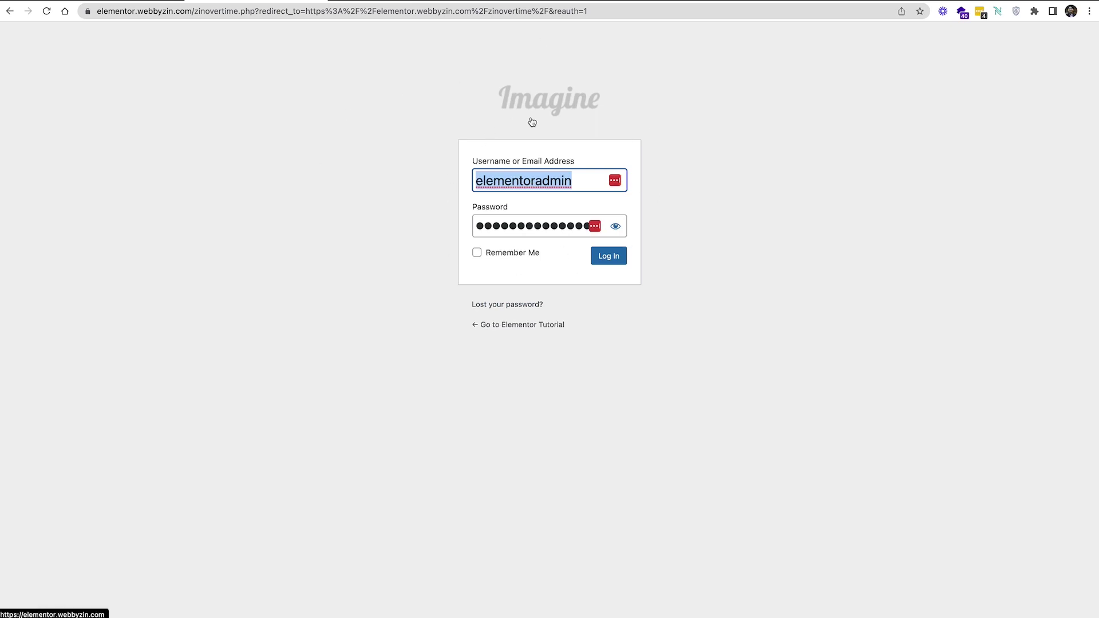
pyautogui.click(657, 180)
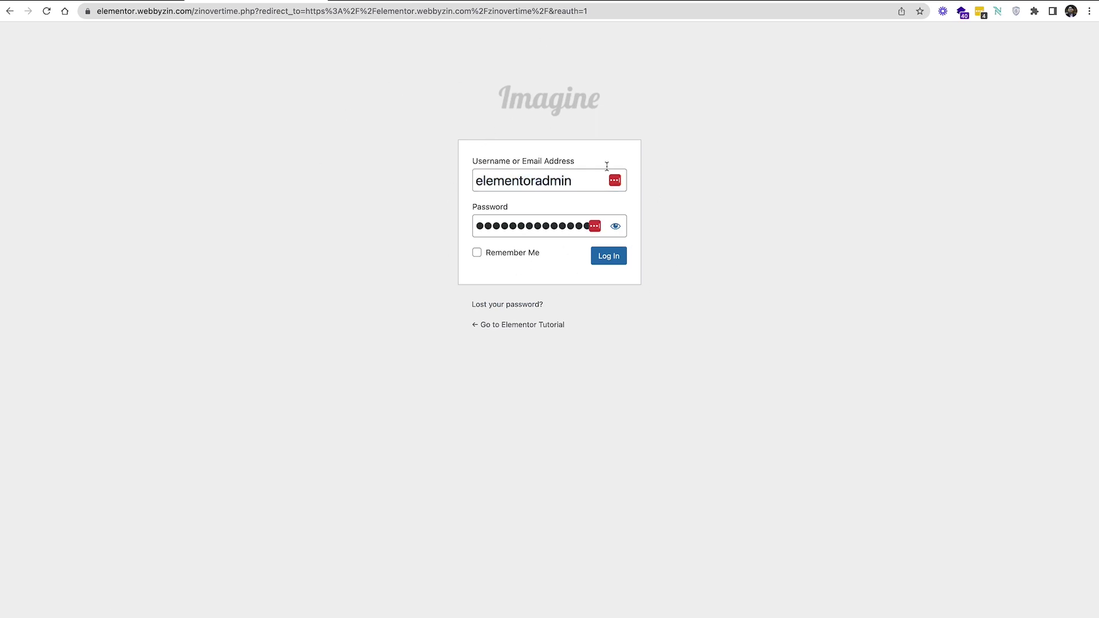
# Replace the address path with backupinfo.html and load that page
pyautogui.click(204, 11)
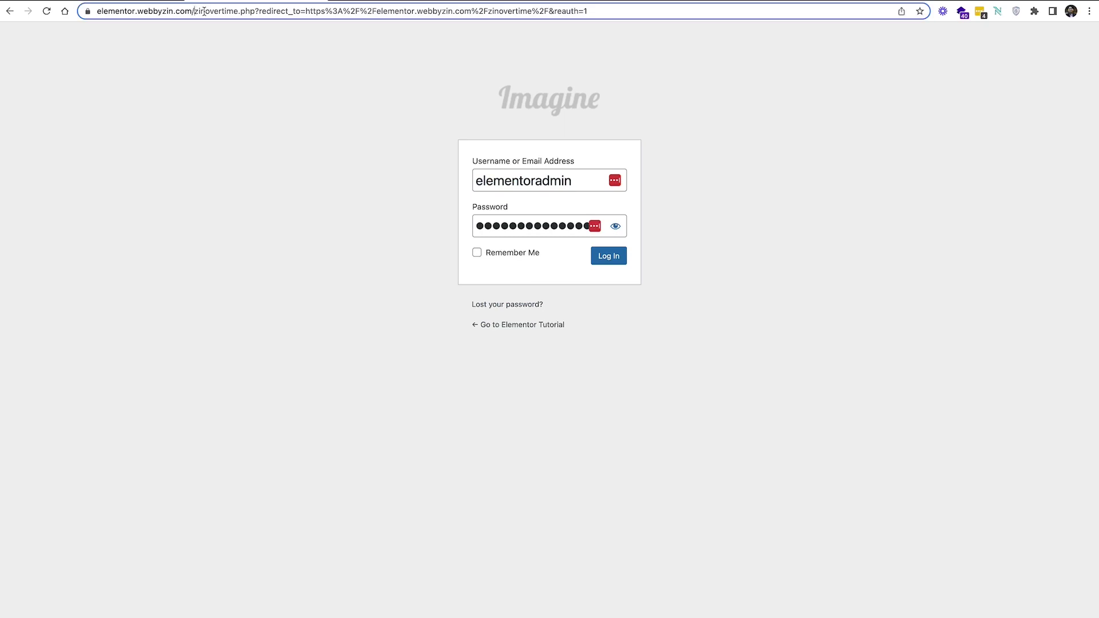
pyautogui.moveTo(204, 11); pyautogui.dragTo(589, 13)
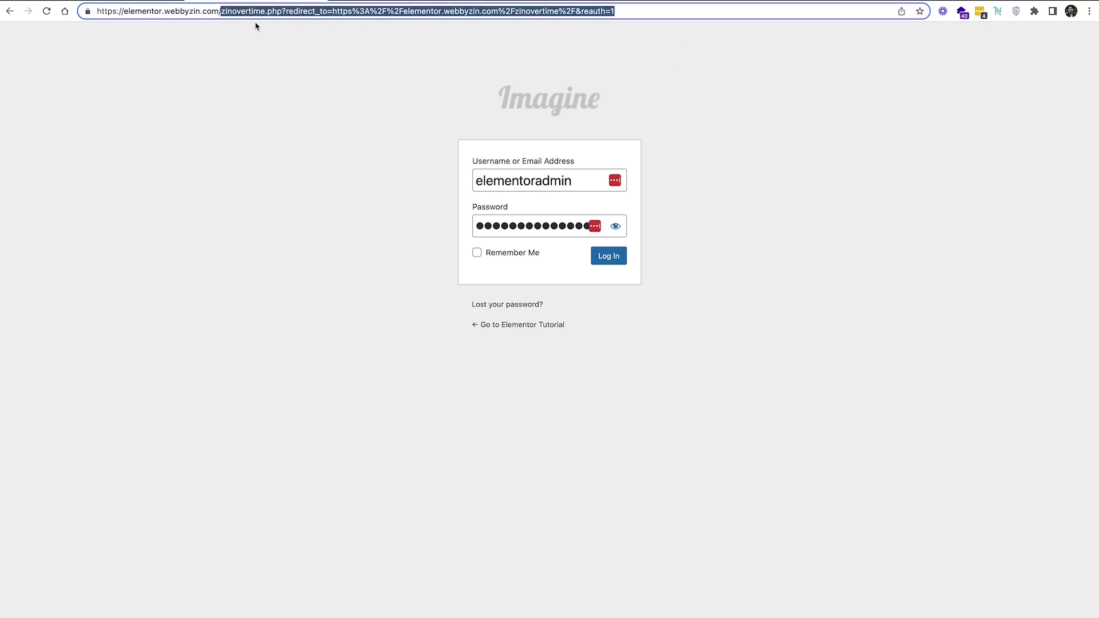
pyautogui.press('BackSpace')
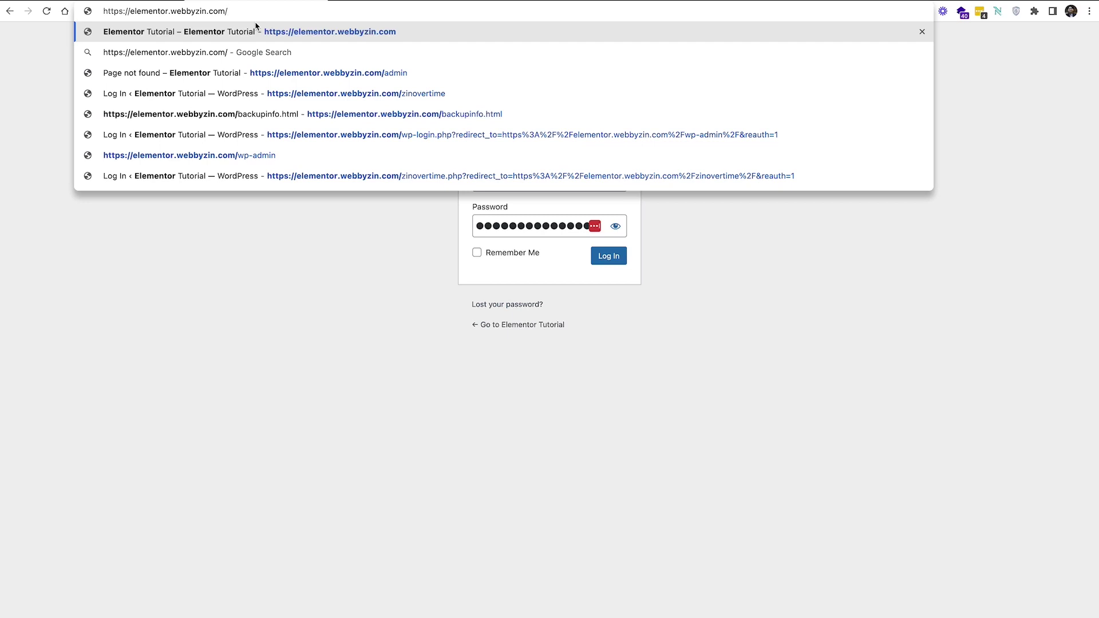
pyautogui.write('back')
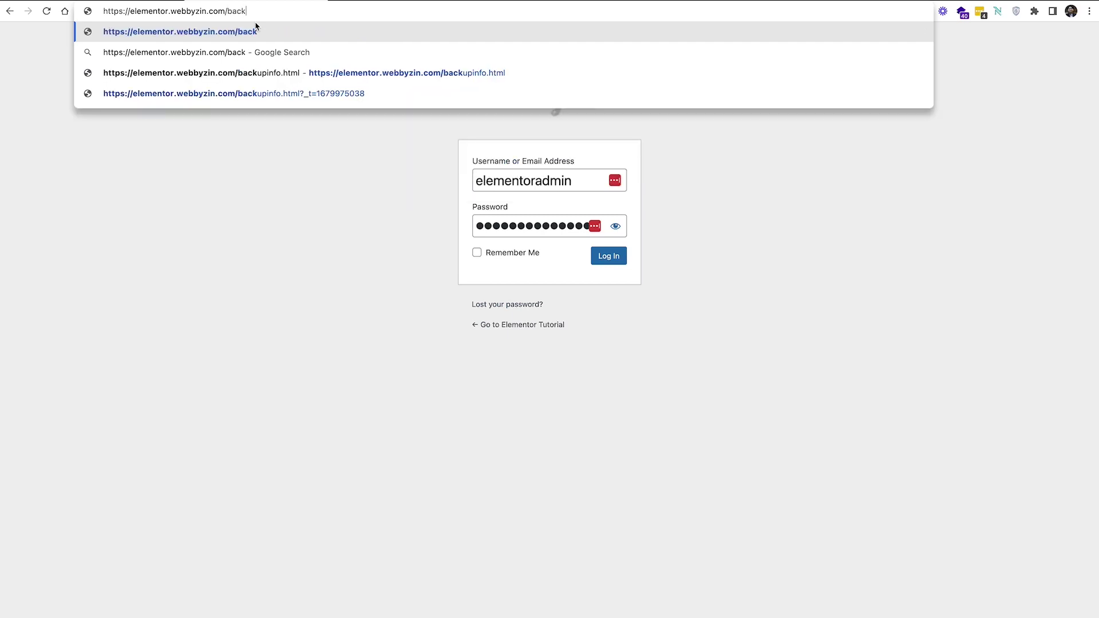
pyautogui.write('upi')
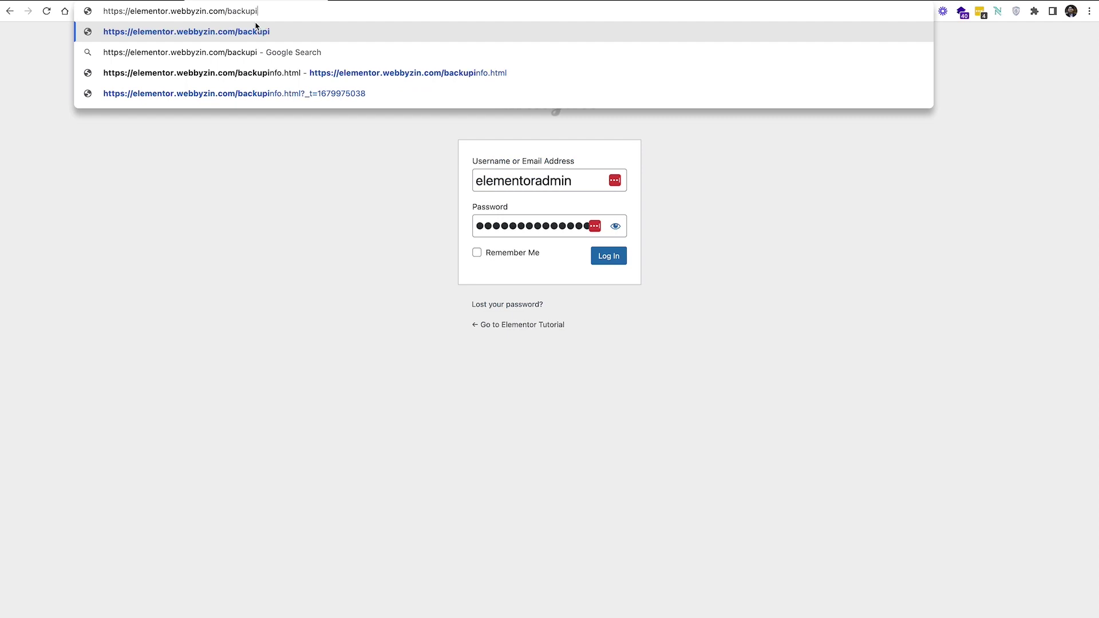
pyautogui.write('nfo/html')
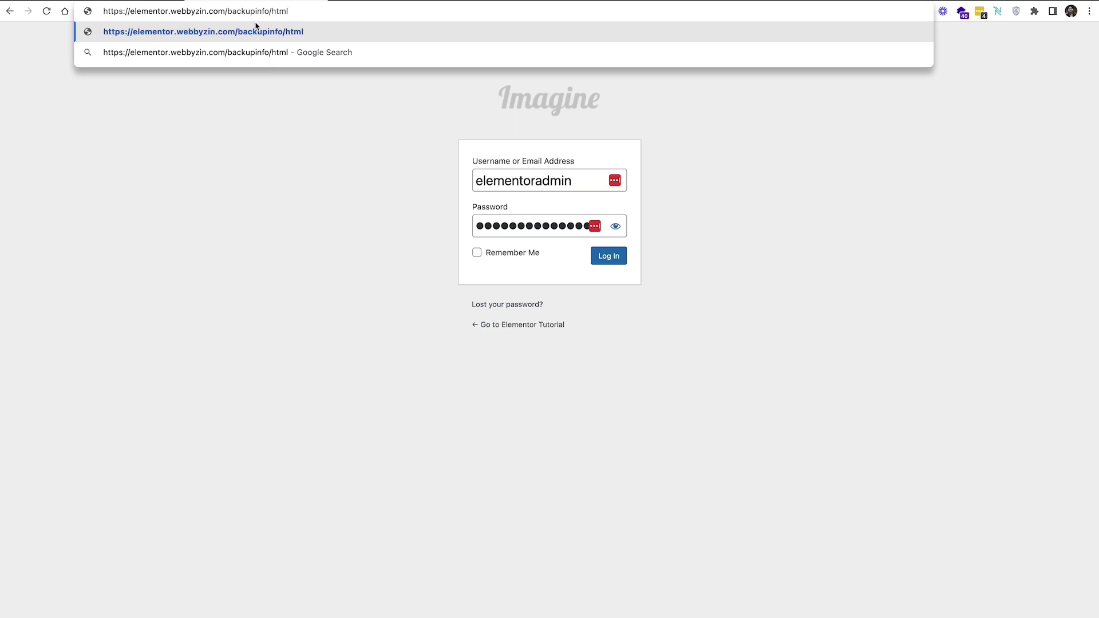
pyautogui.press('BackSpace')
pyautogui.press('BackSpace')
pyautogui.press('BackSpace')
pyautogui.press('BackSpace')
pyautogui.press('BackSpace')
pyautogui.write('.html')
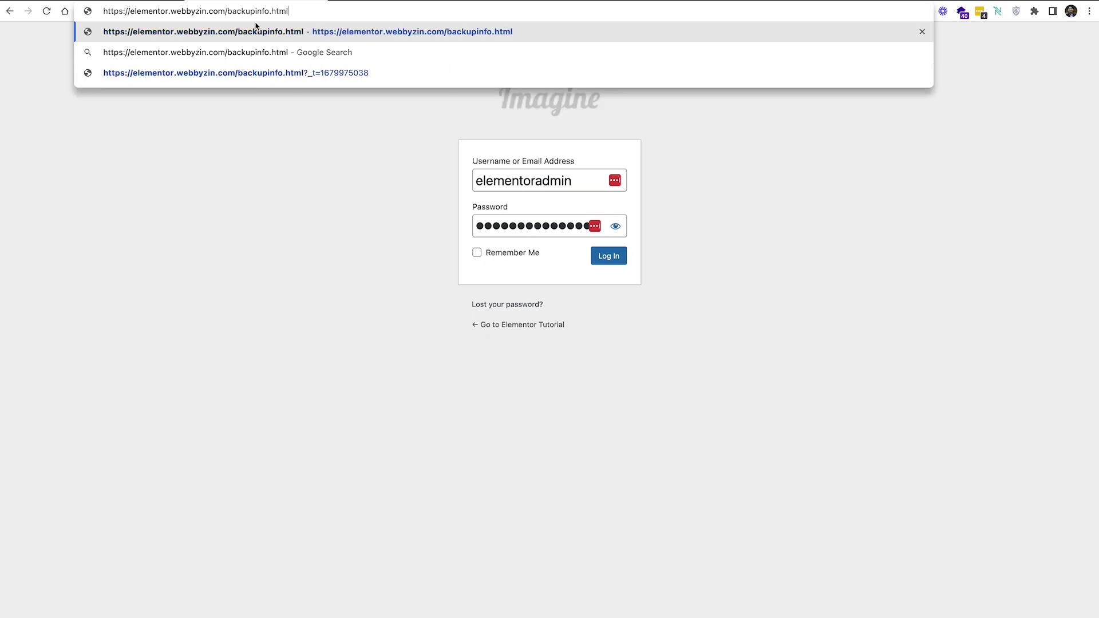
pyautogui.press('Return')
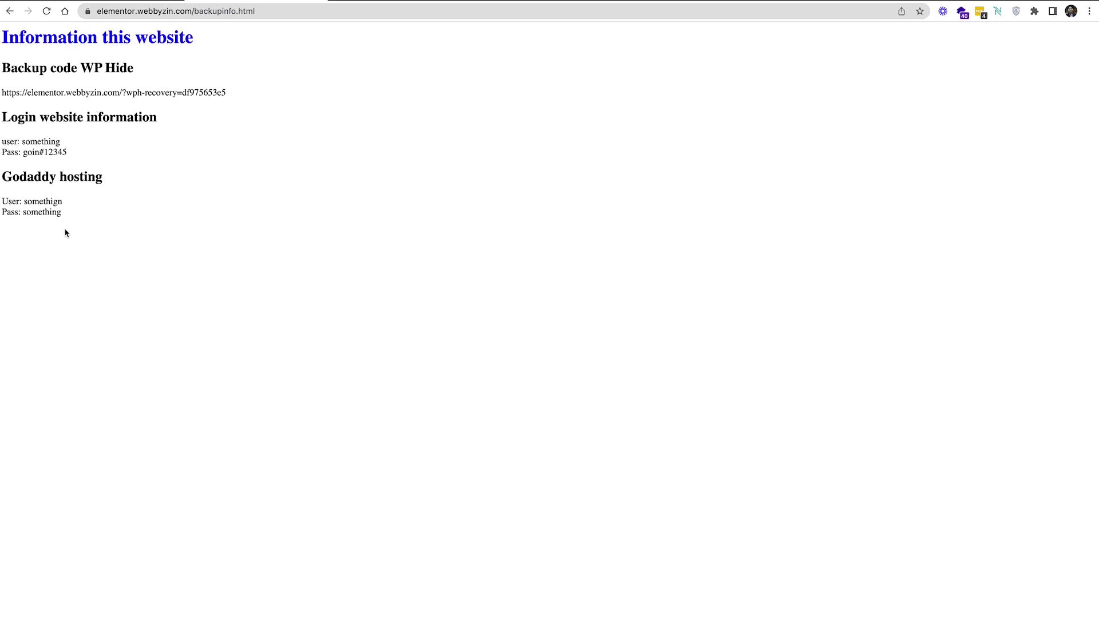
# Highlight the website login and GoDaddy hosting details, then strip backupinfo.html from the address
pyautogui.moveTo(63, 231); pyautogui.dragTo(2, 36)
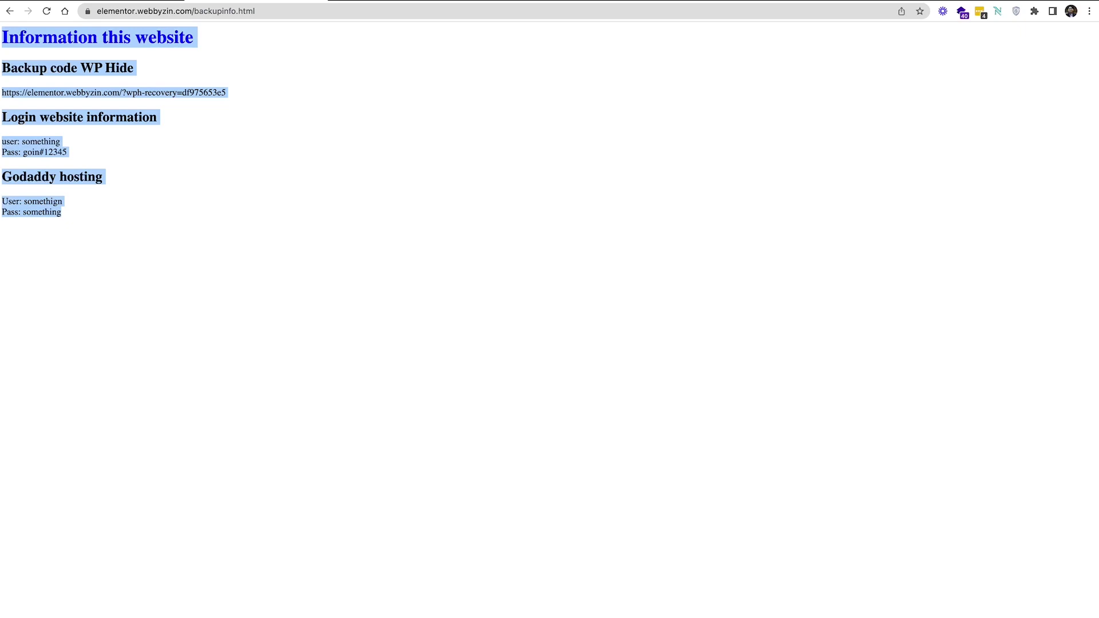
pyautogui.click(91, 170)
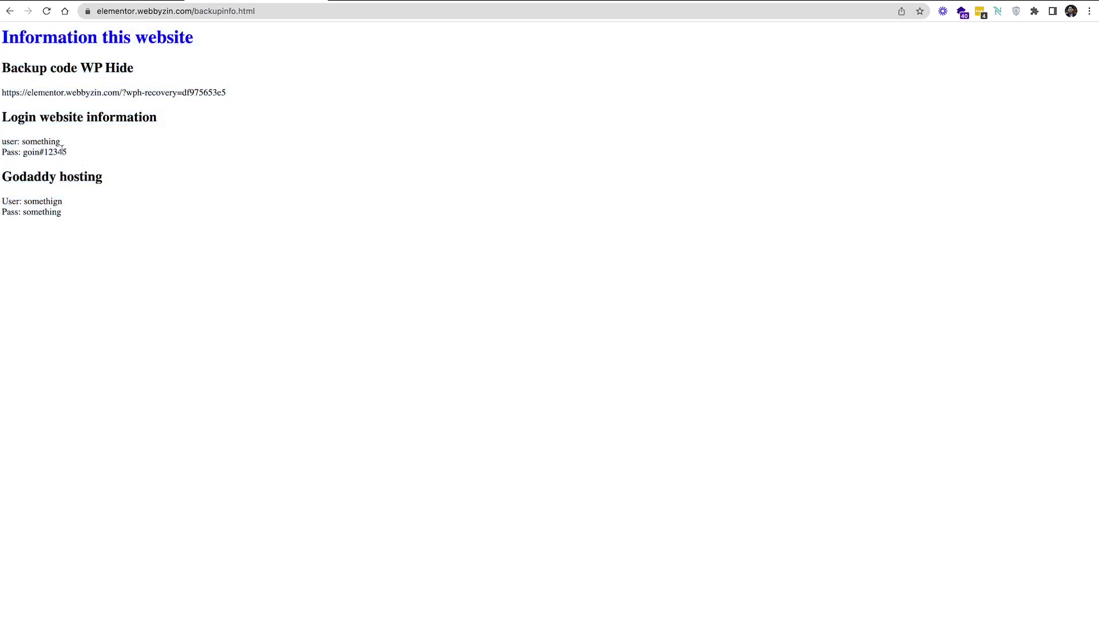
pyautogui.moveTo(64, 153); pyautogui.dragTo(20, 132)
pyautogui.moveTo(71, 221); pyautogui.dragTo(3, 197)
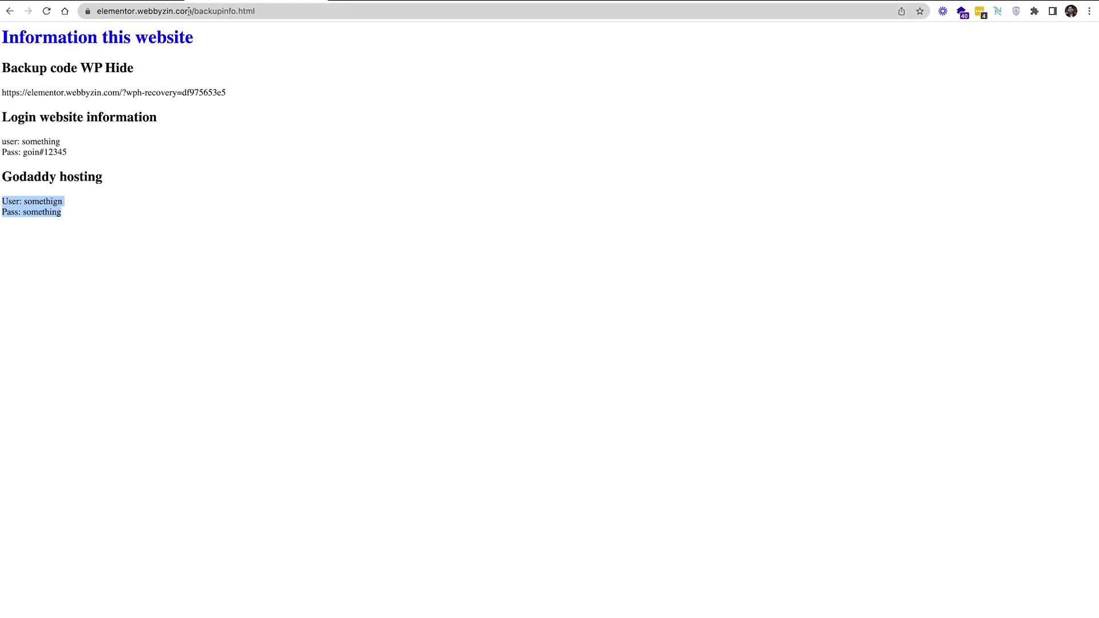
pyautogui.moveTo(189, 11); pyautogui.dragTo(317, 42)
pyautogui.press('BackSpace')
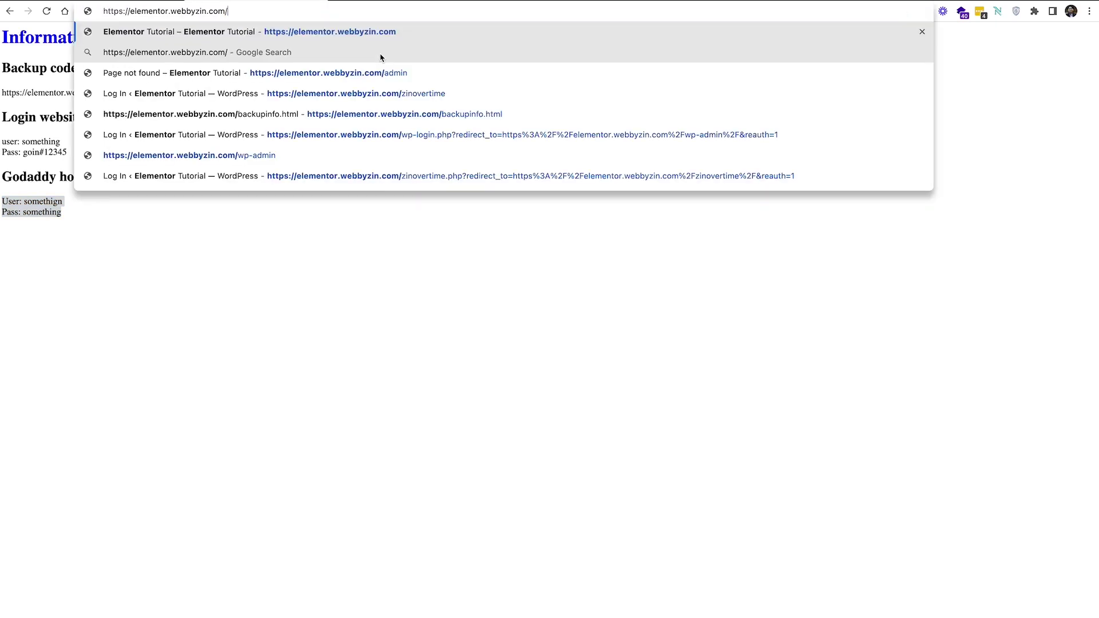
# Load the elementor.webbyzin.com homepage and place the cursor at the end of its address
pyautogui.press('Return')
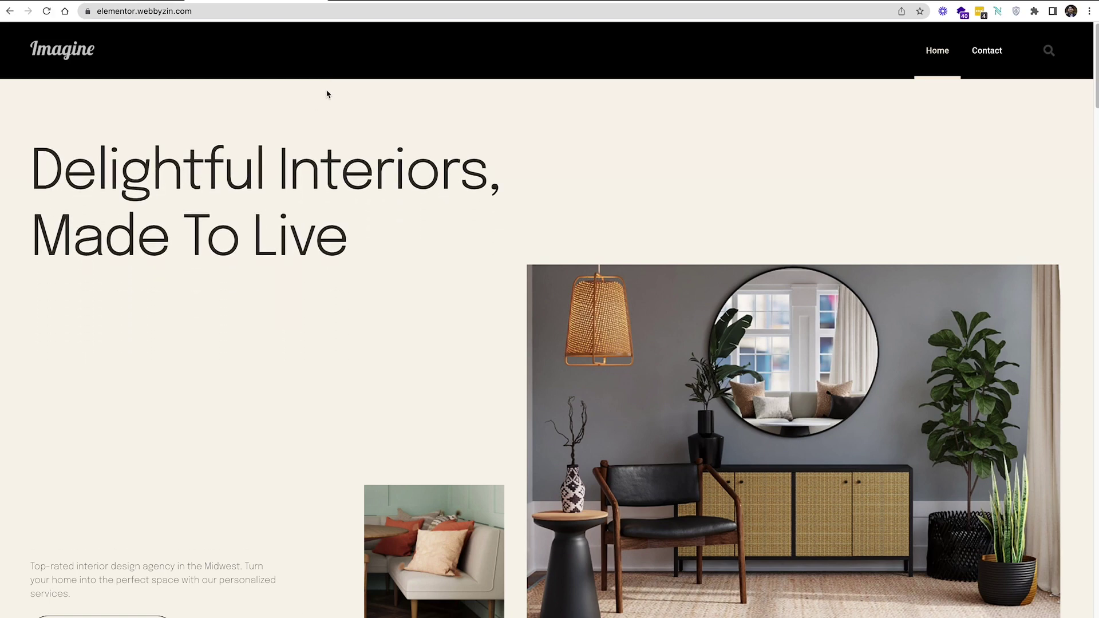
pyautogui.click(310, 15)
pyautogui.click(309, 15)
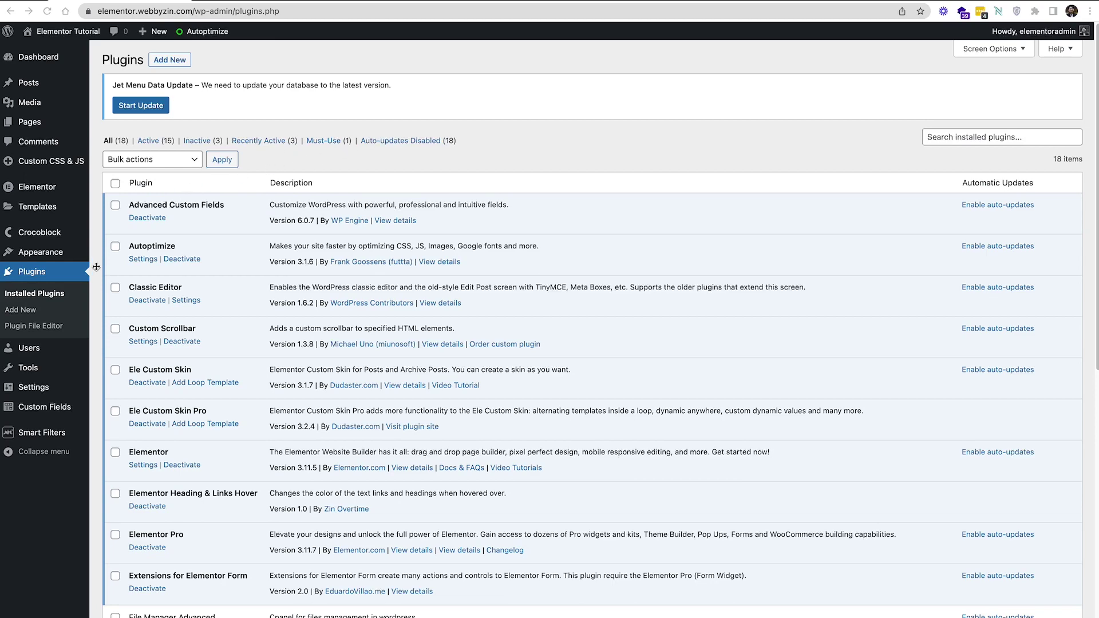
pyautogui.scroll(-1, 322, 272)
pyautogui.scroll(-4, 322, 272)
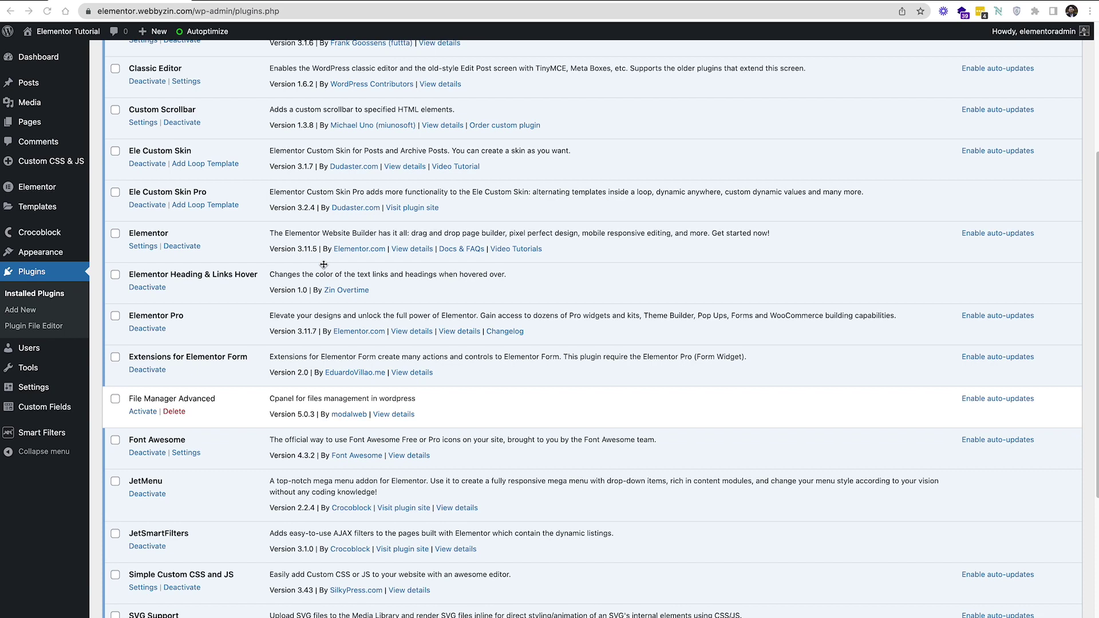
pyautogui.scroll(-4, 324, 264)
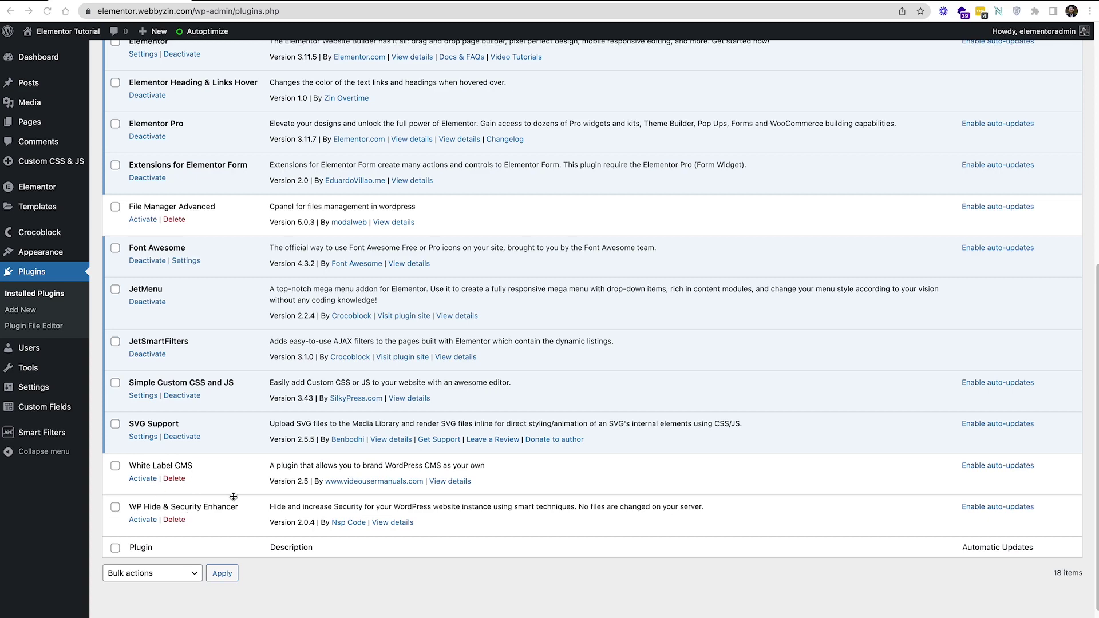
pyautogui.scroll(7, 246, 470)
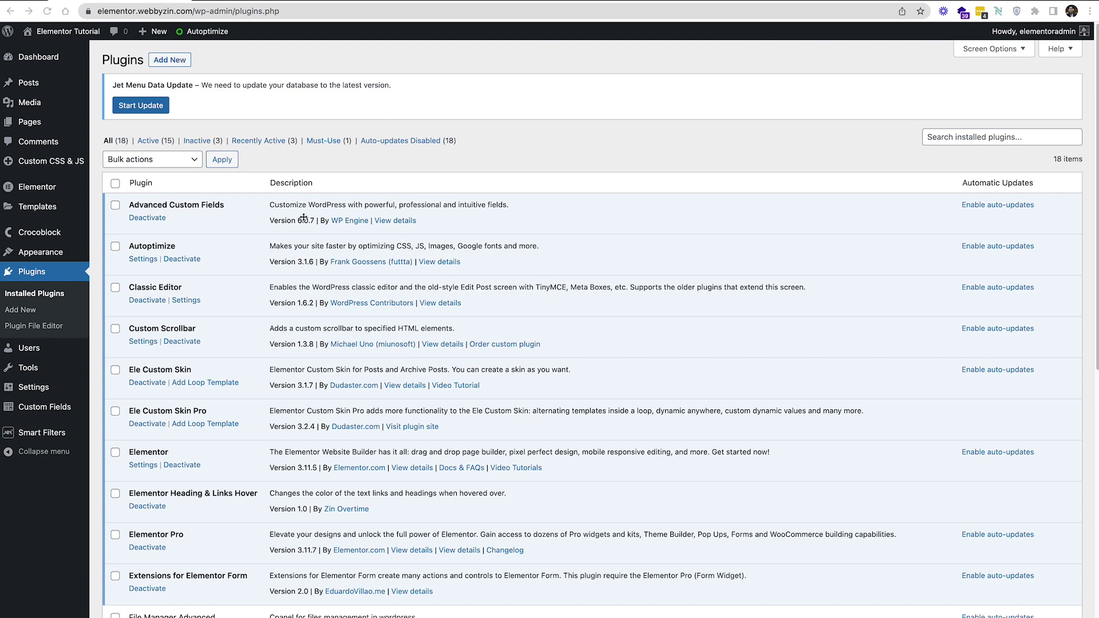
# Search Add Plugins for 'white', 'file' and 'wp hide', then return to the Plugins list
pyautogui.click(181, 61)
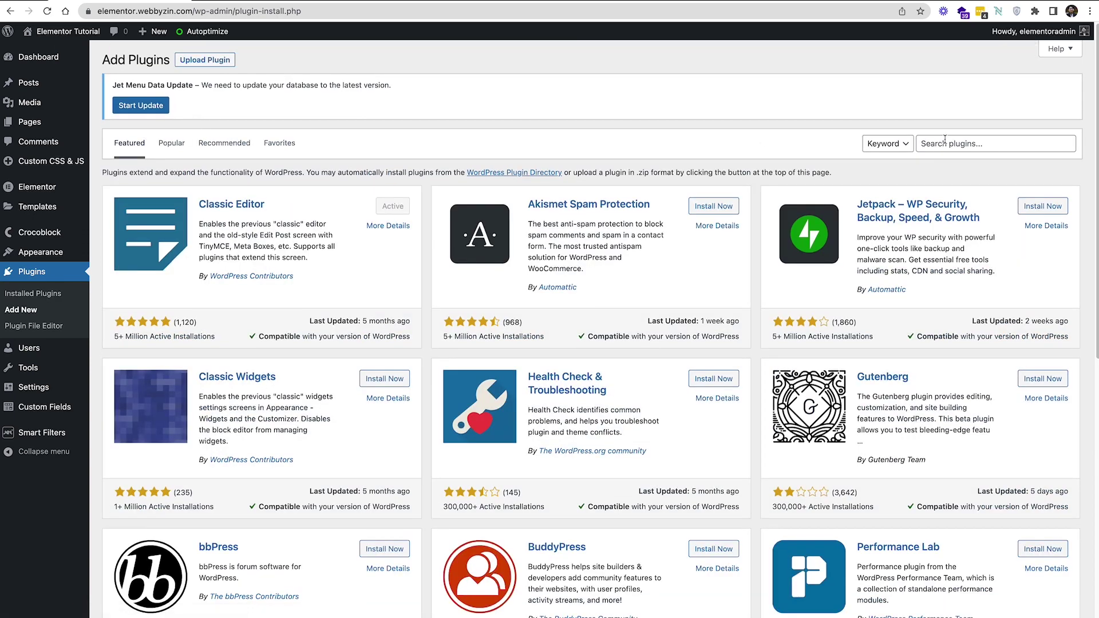
pyautogui.click(945, 139)
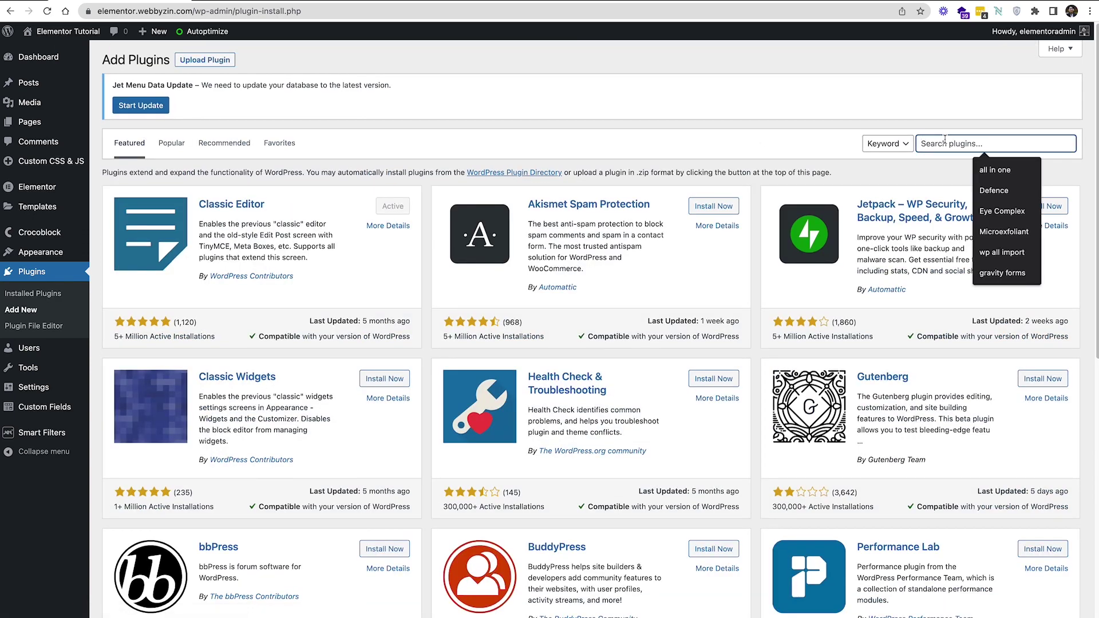
pyautogui.write('white')
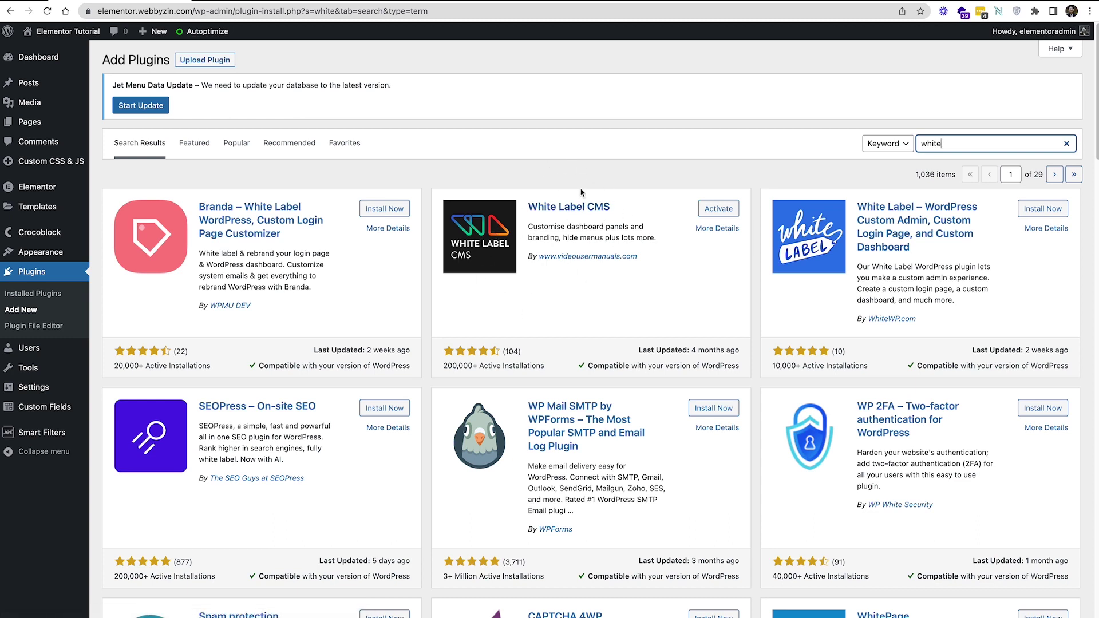
pyautogui.doubleClick(949, 144)
pyautogui.write('file')
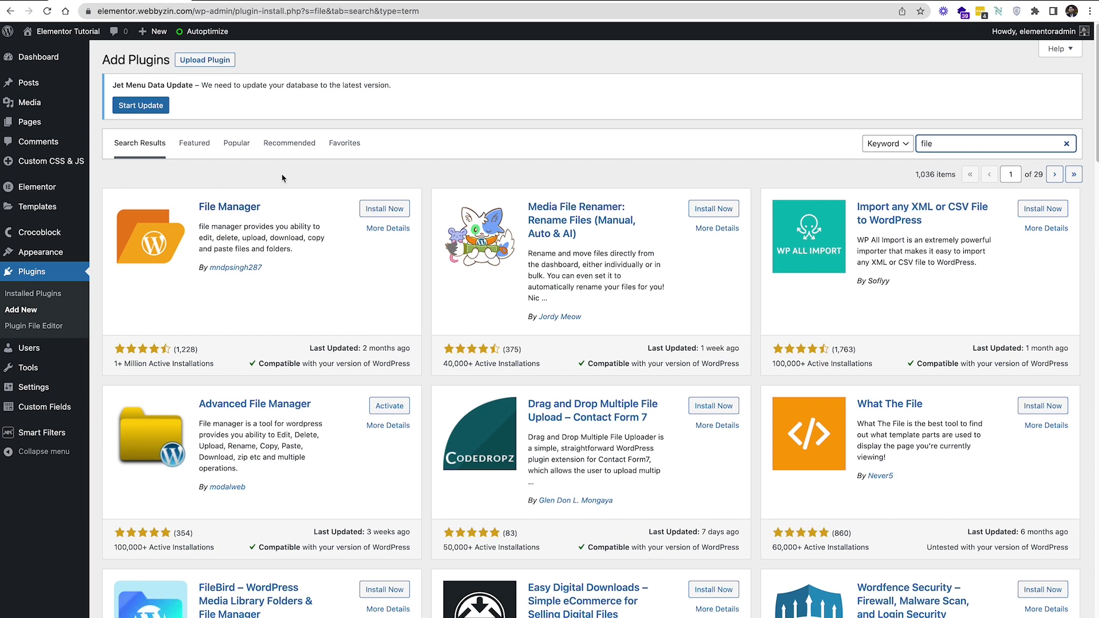
pyautogui.doubleClick(1031, 147)
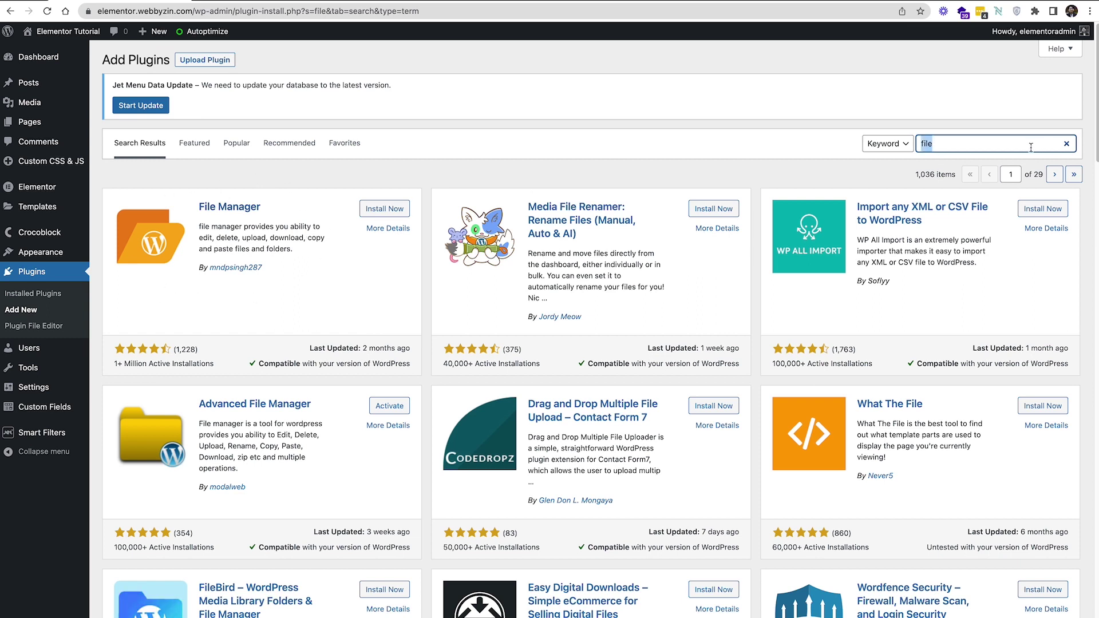
pyautogui.write('wp hid')
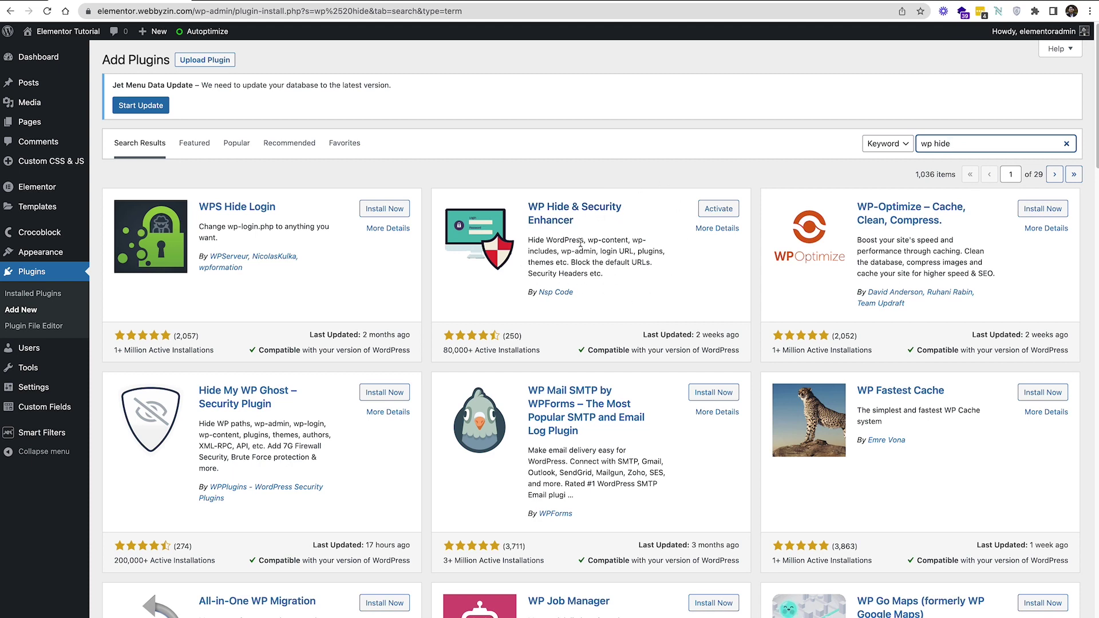
pyautogui.click(45, 275)
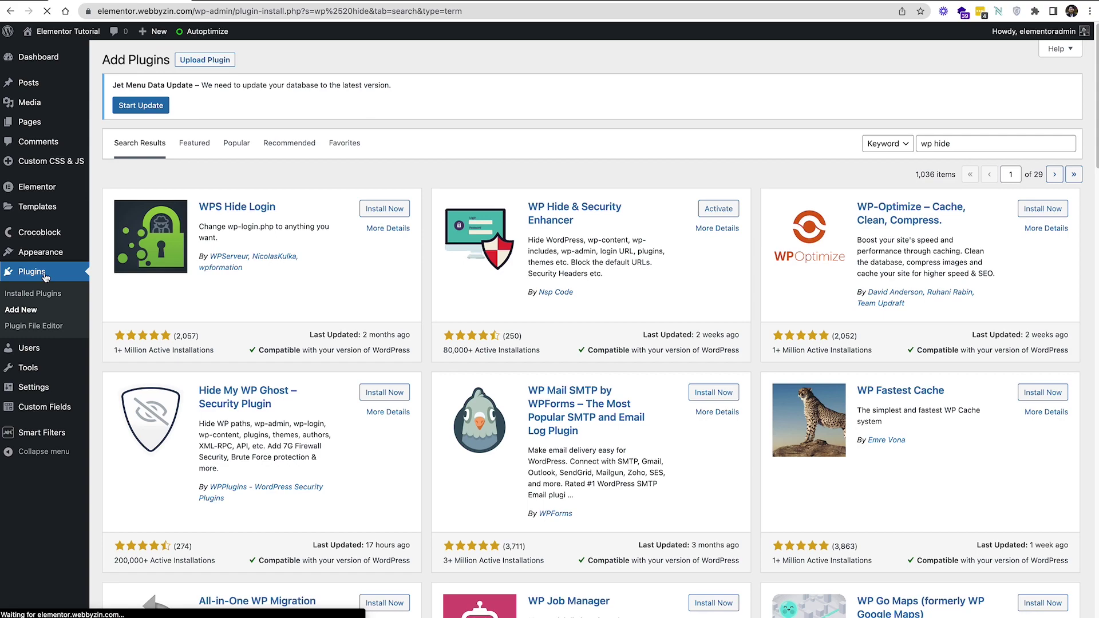
# Activate File Manager Advanced, White Label CMS and WP Hide & Security Enhancer
pyautogui.scroll(-8, 201, 311)
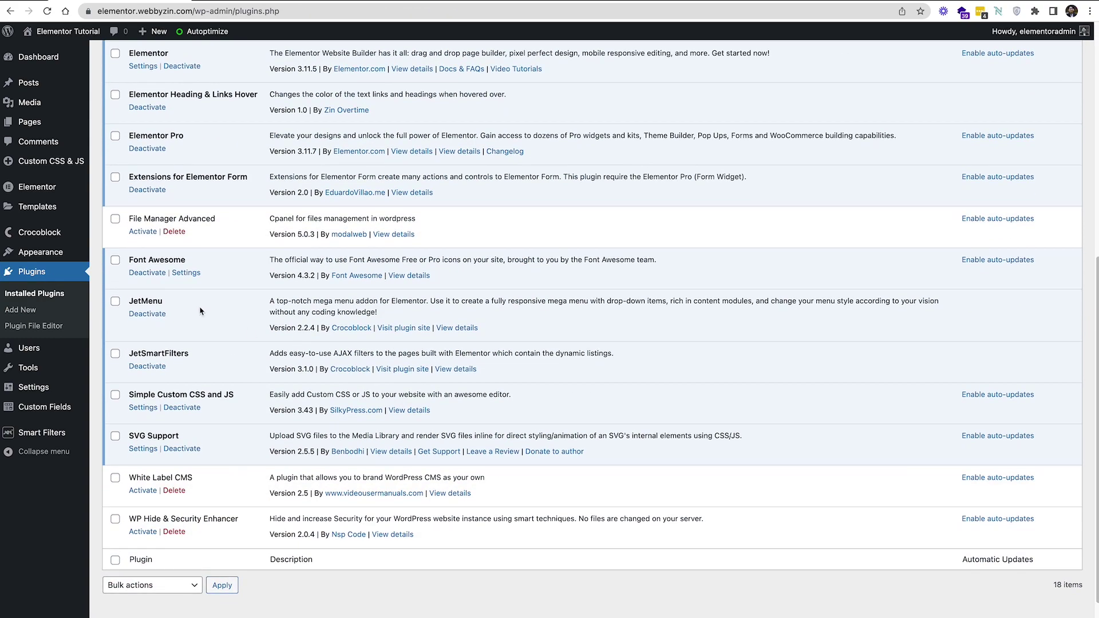
pyautogui.click(144, 232)
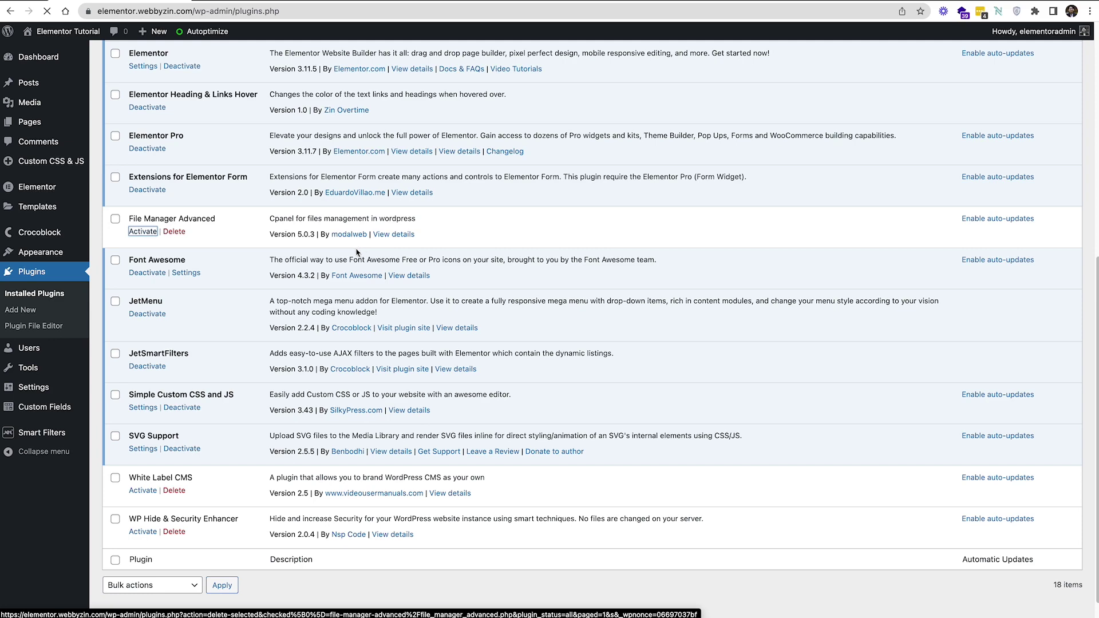
pyautogui.scroll(-6, 356, 252)
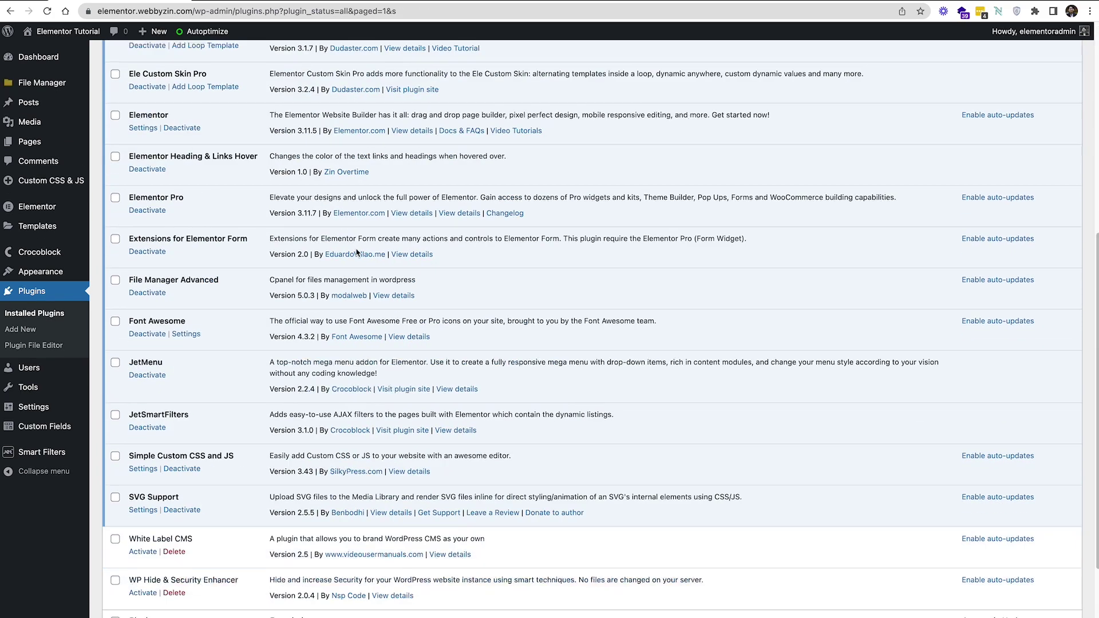
pyautogui.click(142, 551)
pyautogui.scroll(-3, 291, 490)
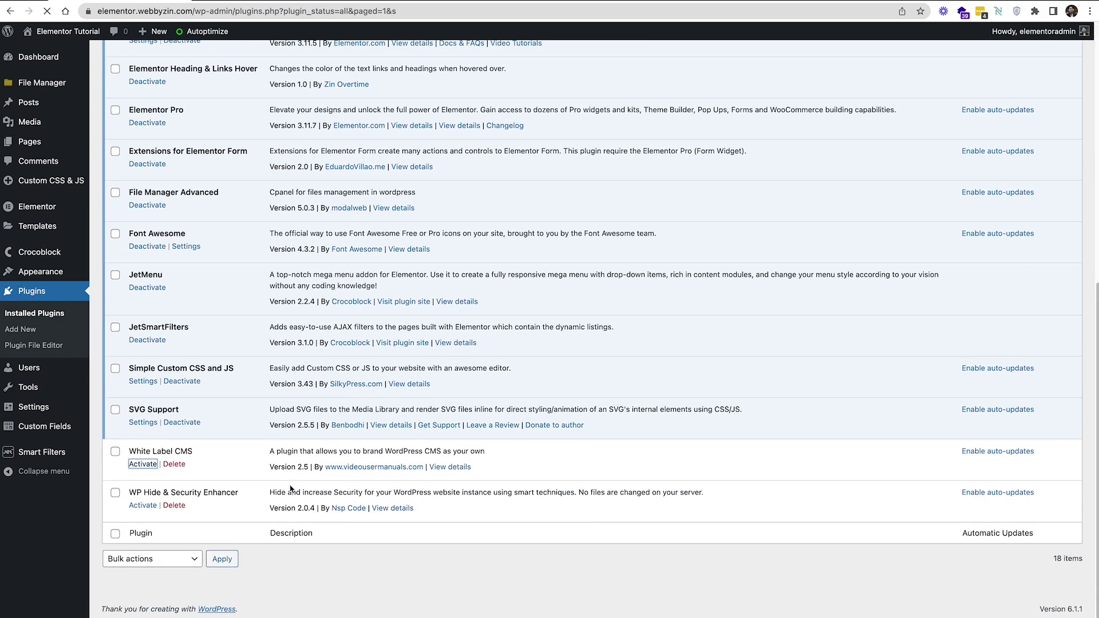
pyautogui.scroll(-10, 290, 489)
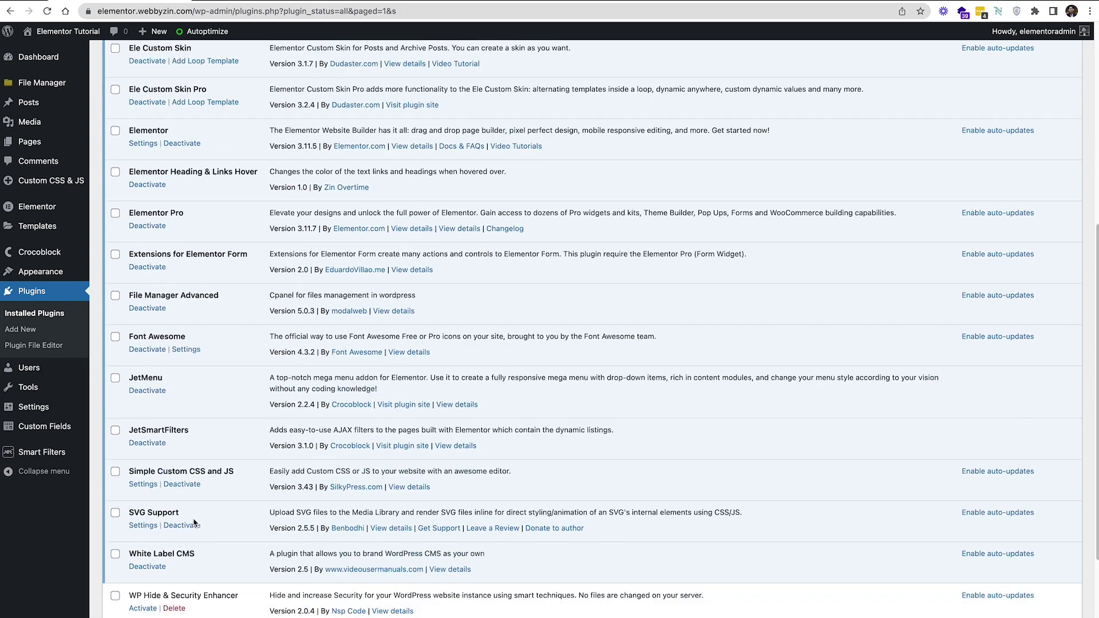
pyautogui.click(143, 506)
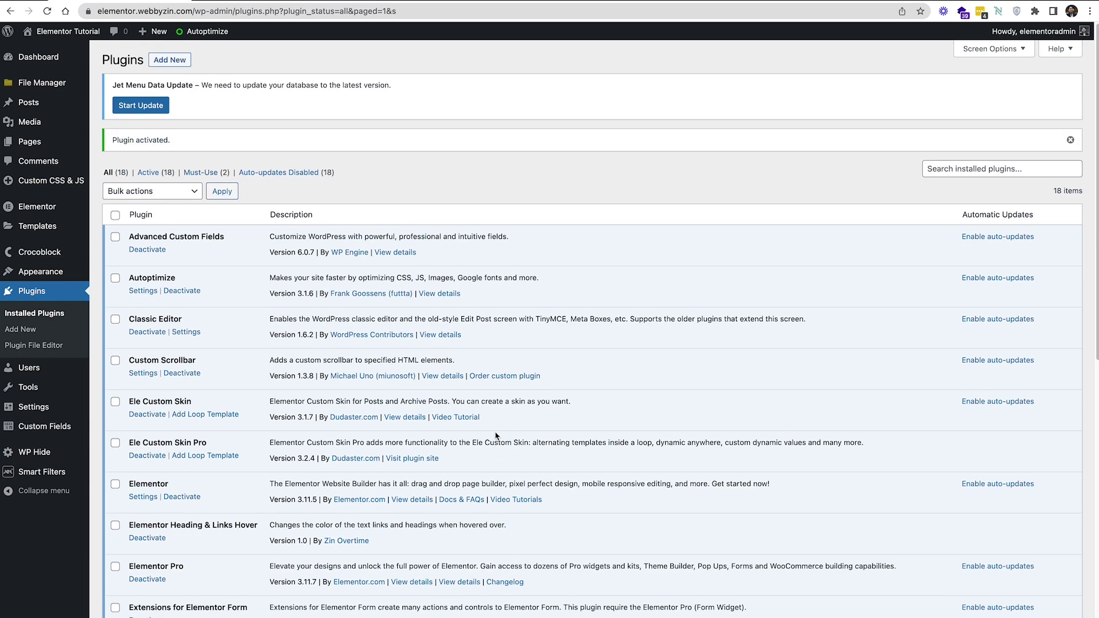
# Open the White Label CMS settings page from the Settings menu
pyautogui.scroll(-7, 496, 437)
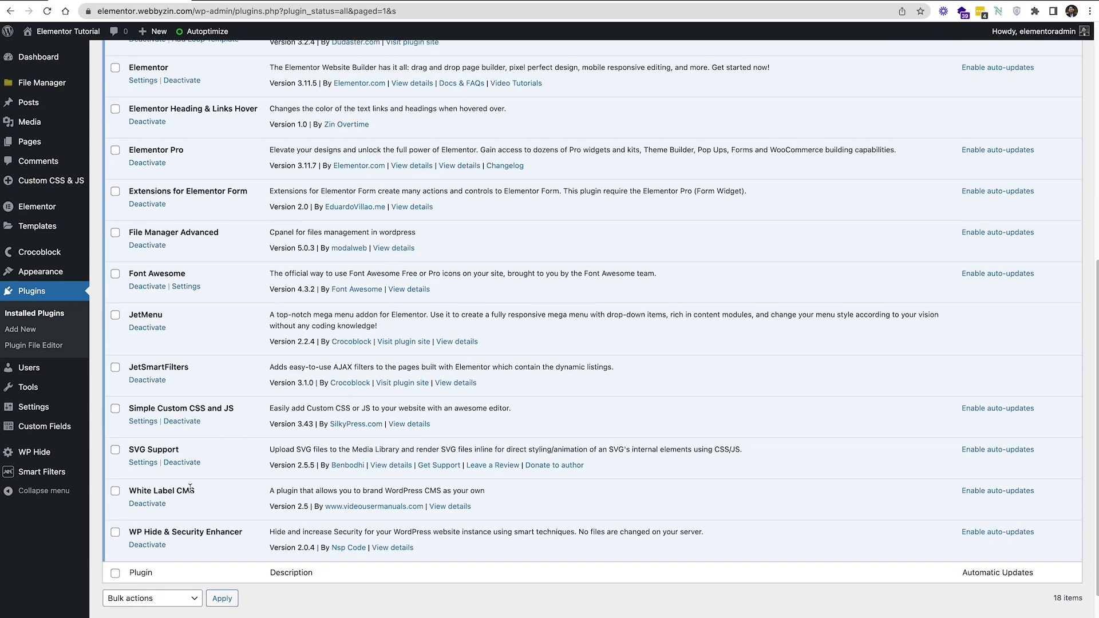
pyautogui.moveTo(209, 496); pyautogui.dragTo(153, 493)
pyautogui.moveTo(72, 237)
pyautogui.moveTo(55, 275)
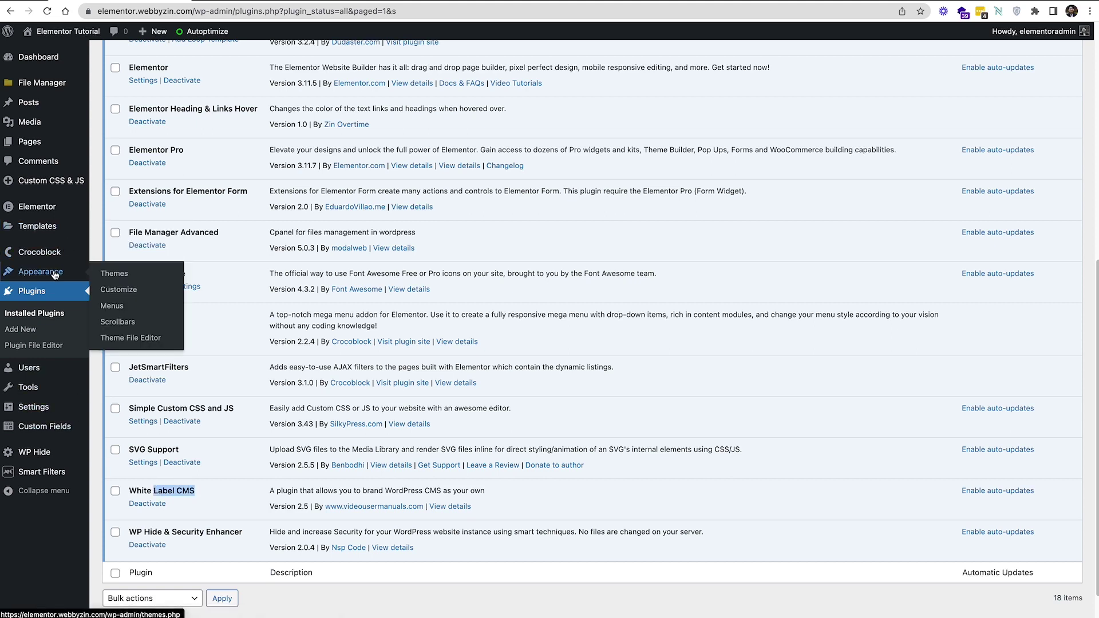
pyautogui.moveTo(33, 408)
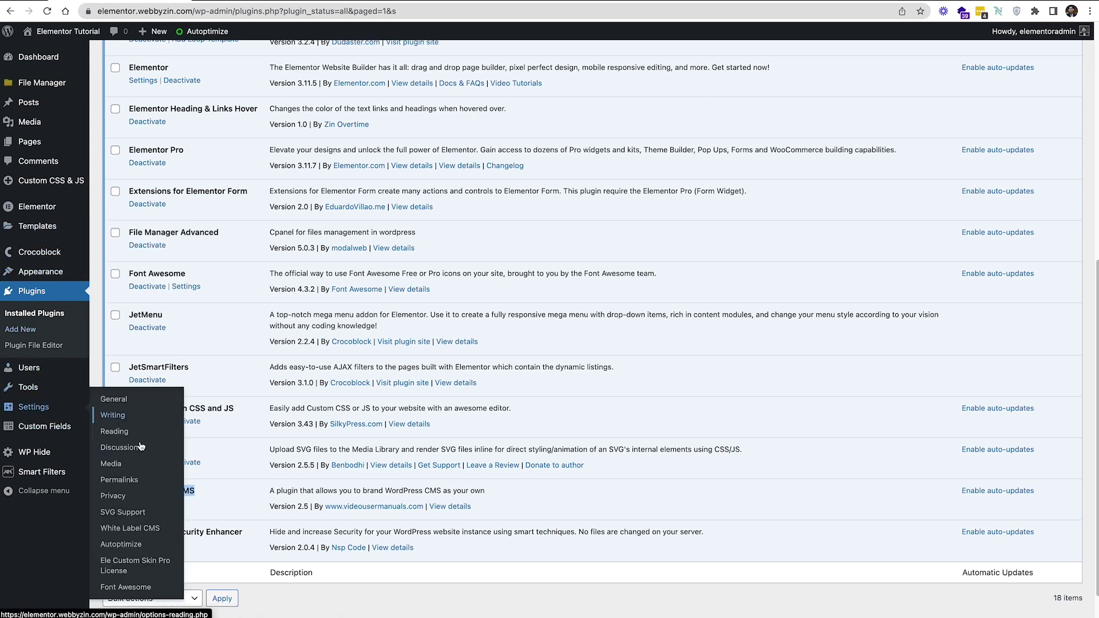
pyautogui.click(140, 529)
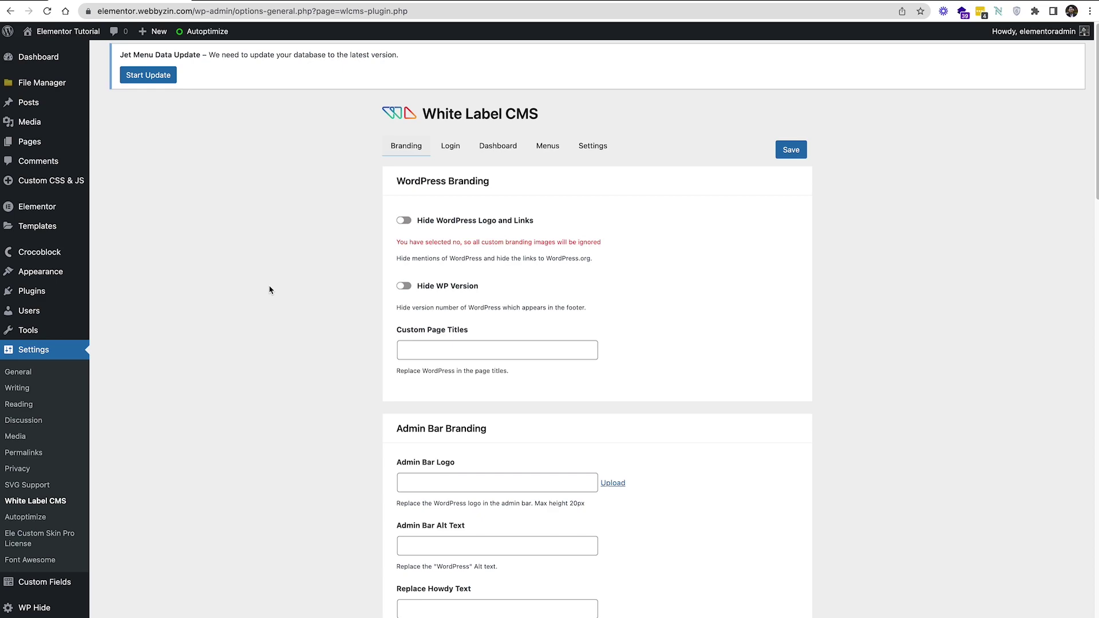
pyautogui.scroll(-5, 275, 291)
pyautogui.scroll(5, 292, 274)
pyautogui.scroll(-5, 534, 296)
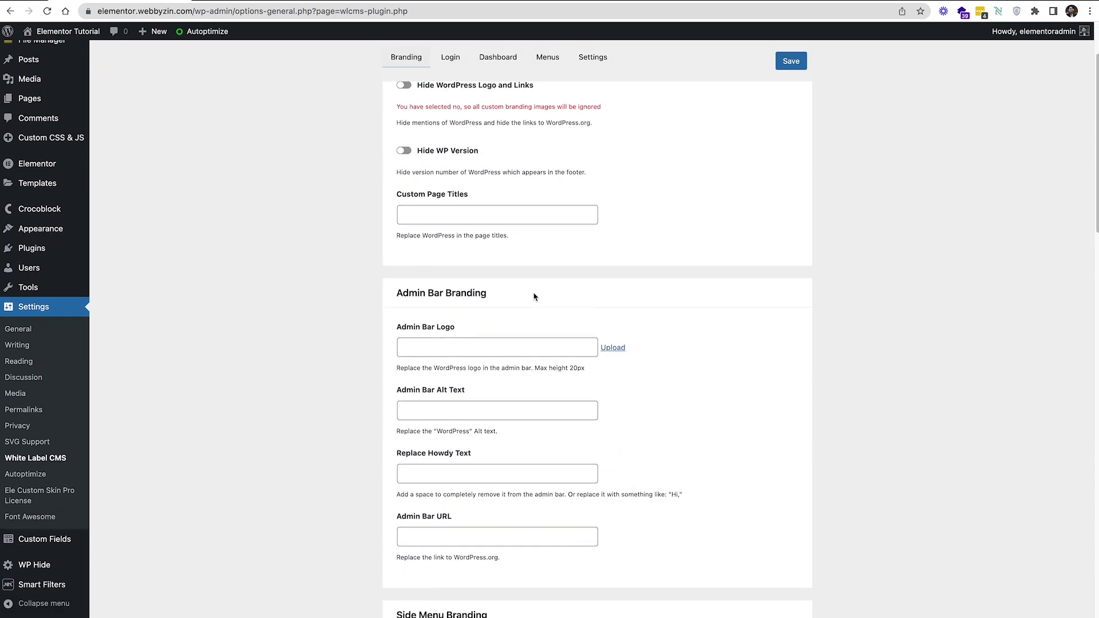
pyautogui.scroll(5, 534, 296)
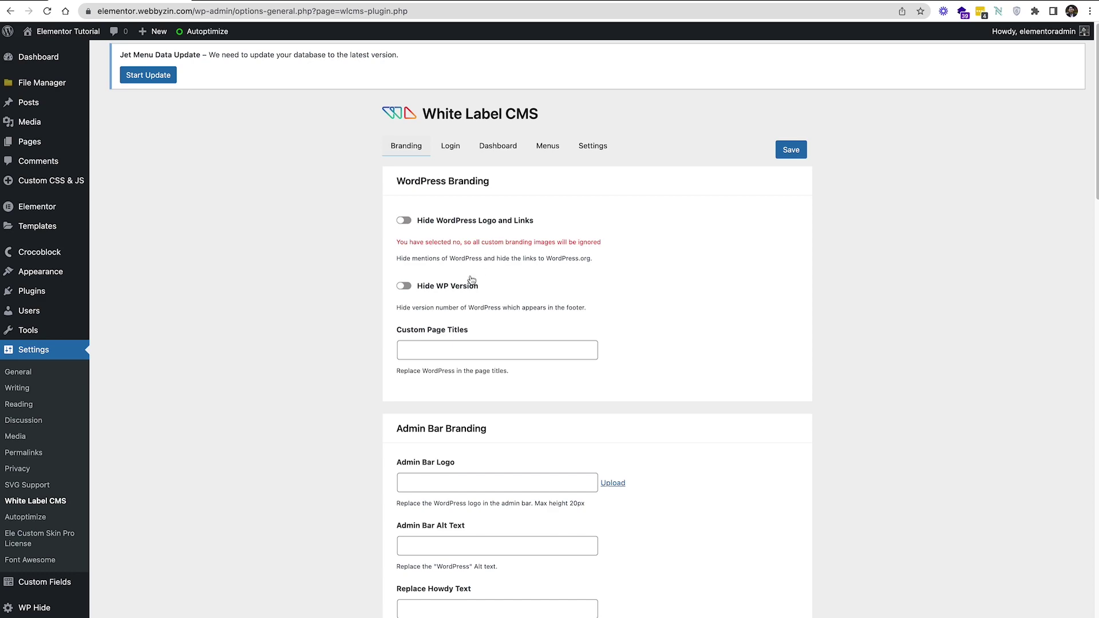
pyautogui.scroll(-1, 472, 279)
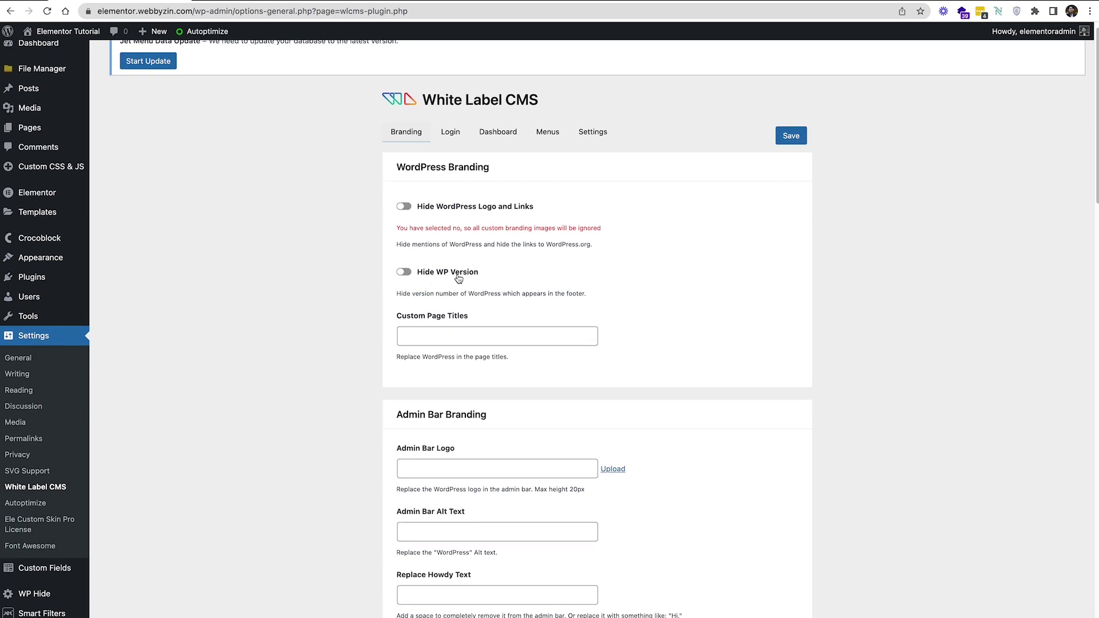
pyautogui.scroll(-3, 475, 286)
pyautogui.scroll(-6, 490, 240)
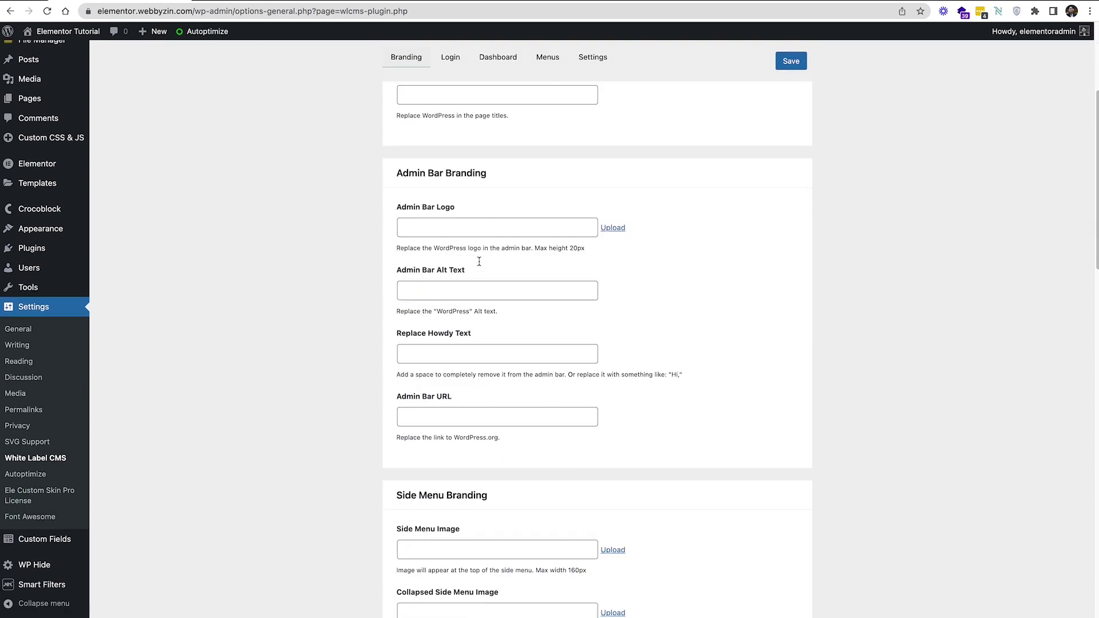
pyautogui.scroll(-10, 479, 274)
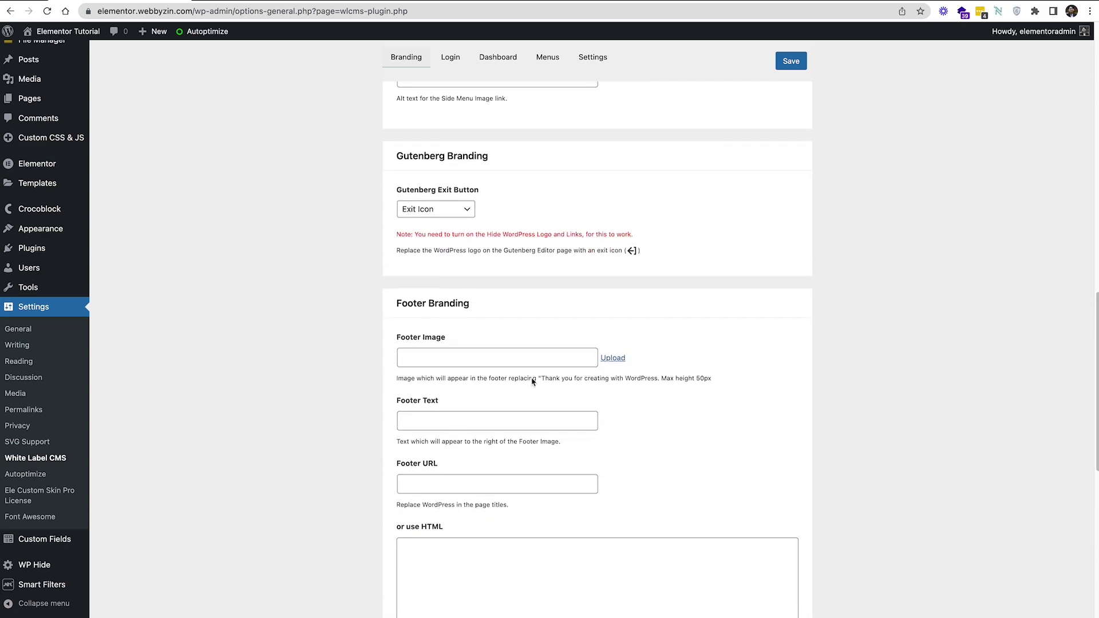
pyautogui.scroll(4, 490, 443)
pyautogui.scroll(6, 490, 443)
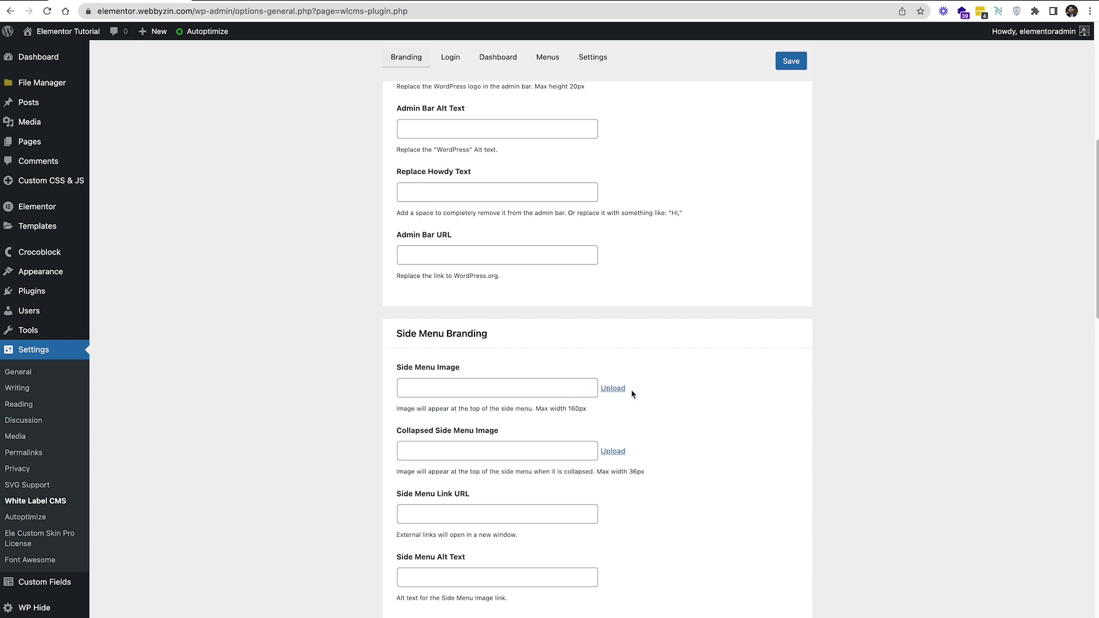
pyautogui.scroll(3, 429, 233)
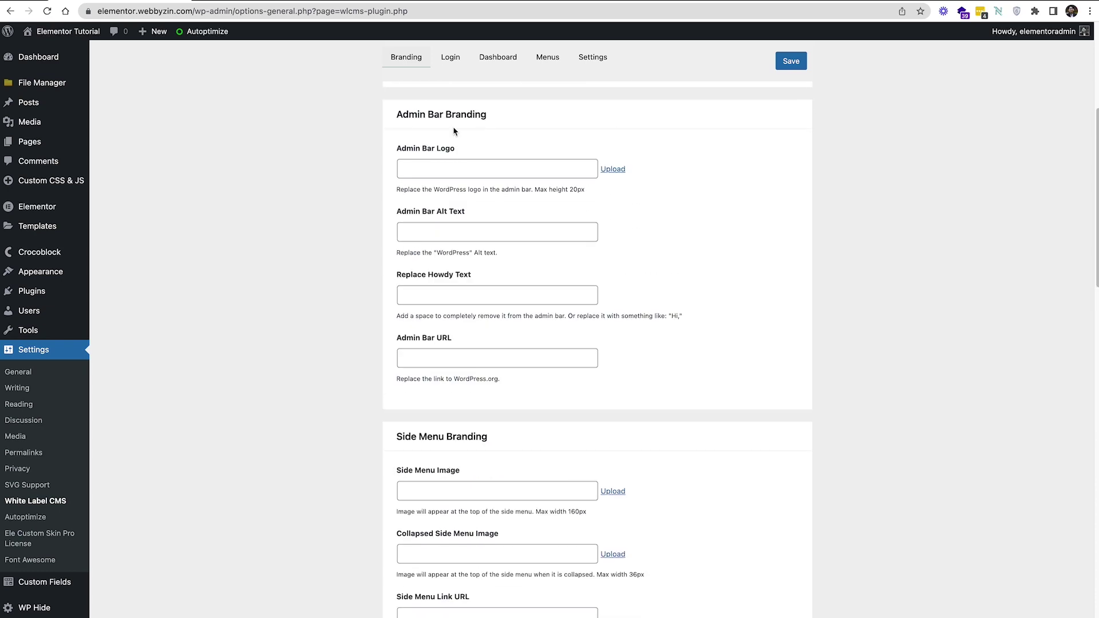
pyautogui.click(450, 57)
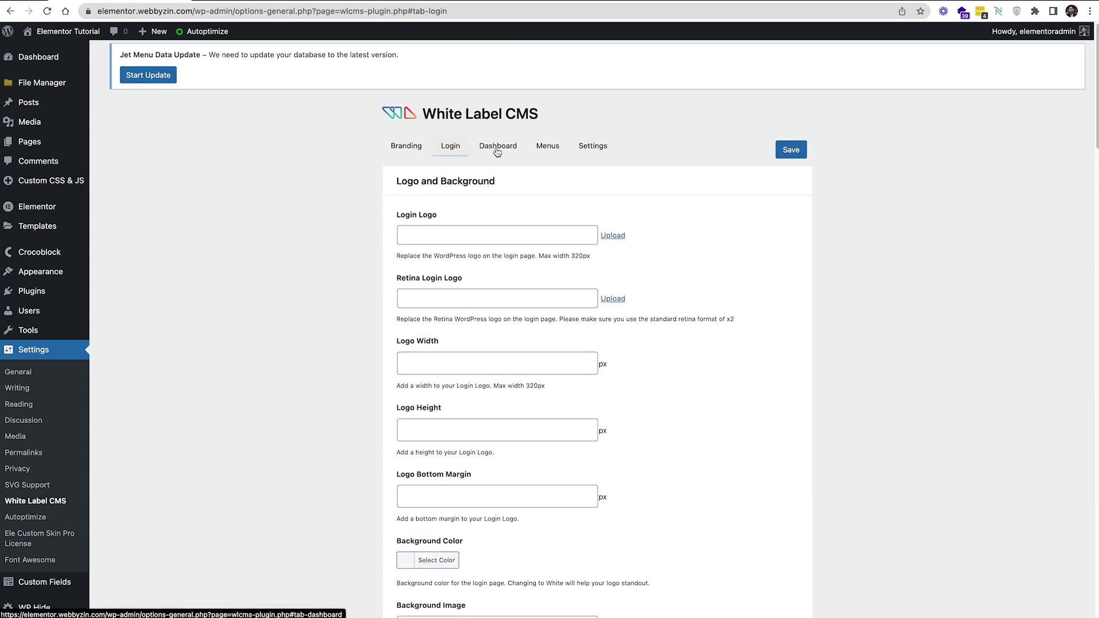
pyautogui.click(498, 150)
pyautogui.click(551, 150)
pyautogui.click(596, 148)
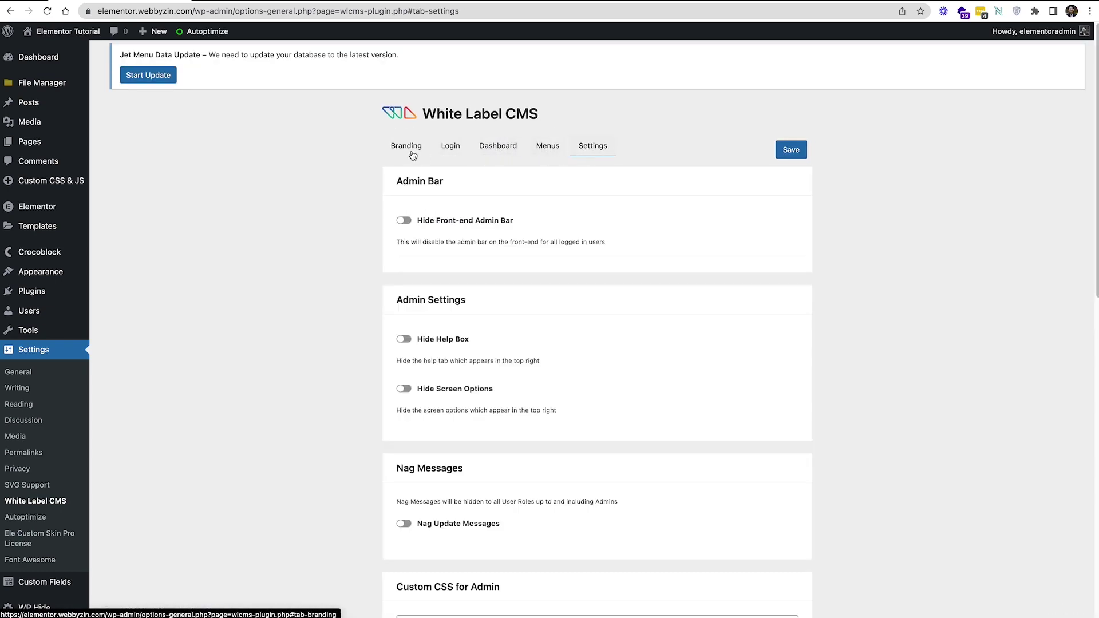
pyautogui.click(453, 149)
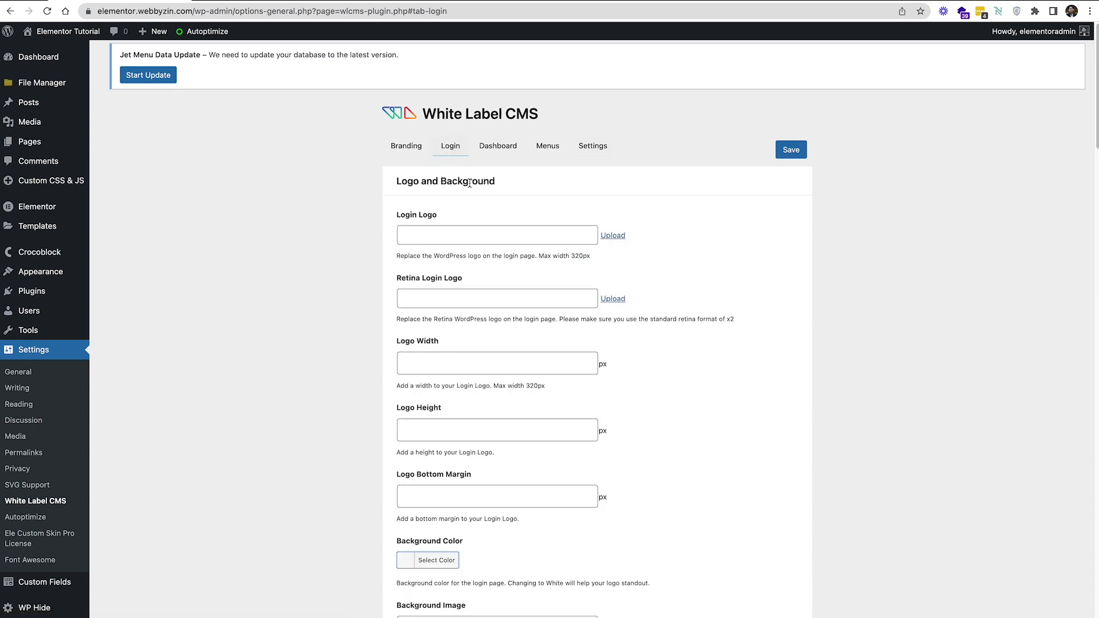
pyautogui.click(425, 150)
pyautogui.scroll(-2, 426, 197)
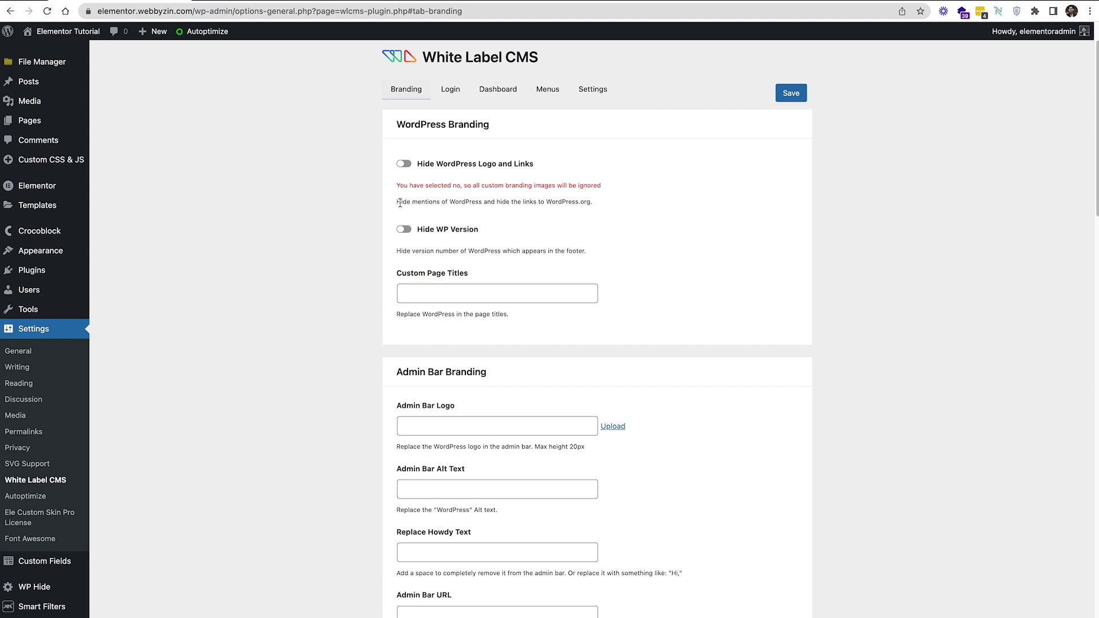
pyautogui.scroll(-7, 479, 279)
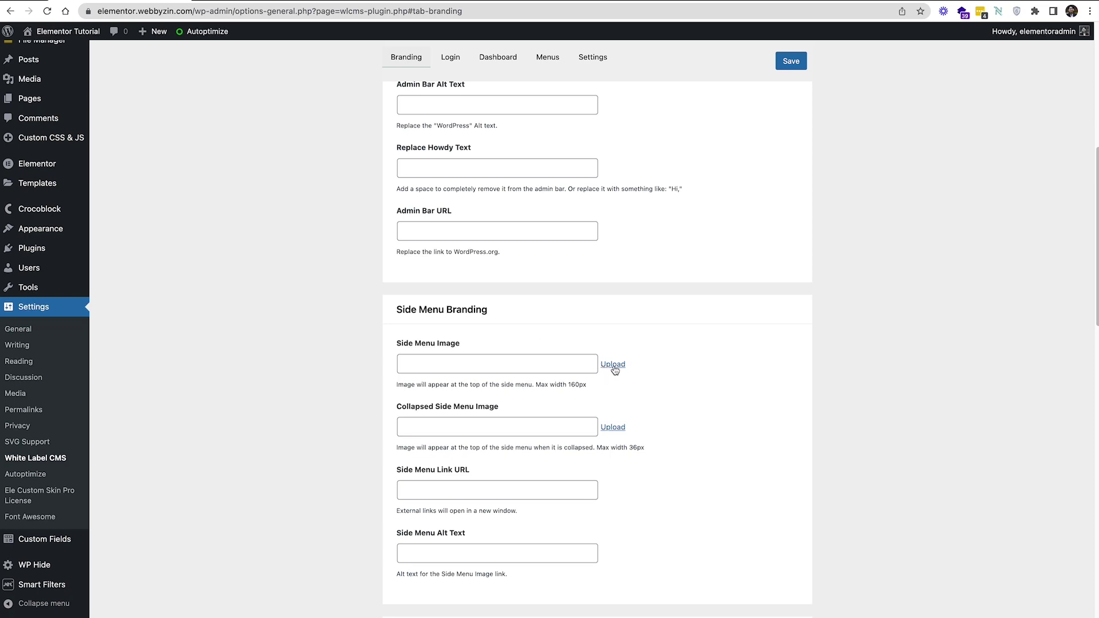
# Pick the Imagine logo from the Media Library as the Side Menu Image
pyautogui.click(613, 365)
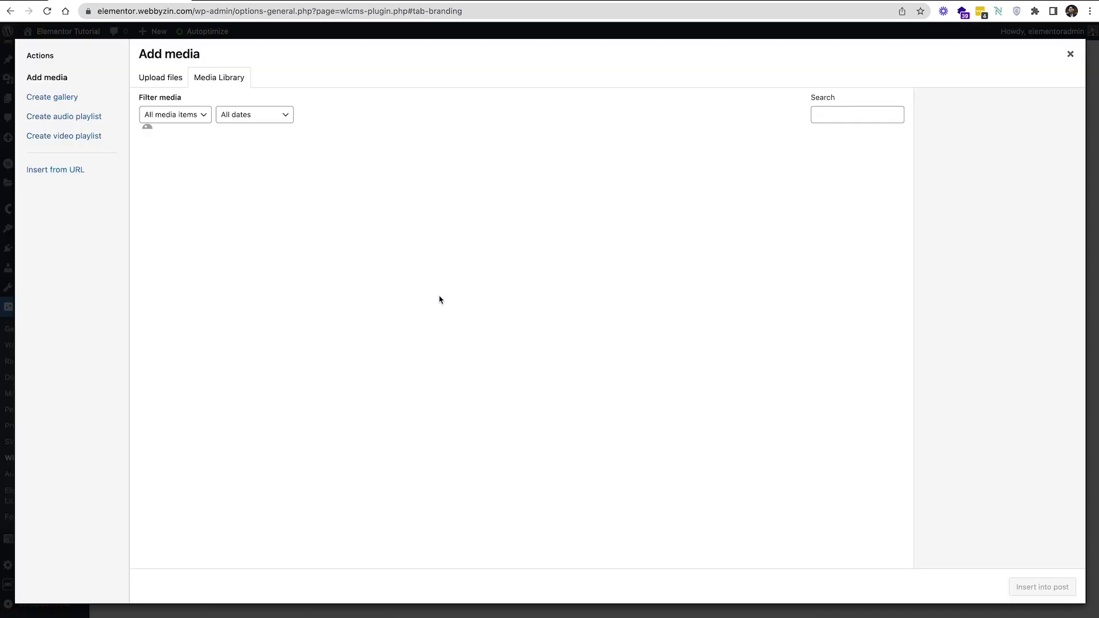
pyautogui.scroll(-5, 428, 303)
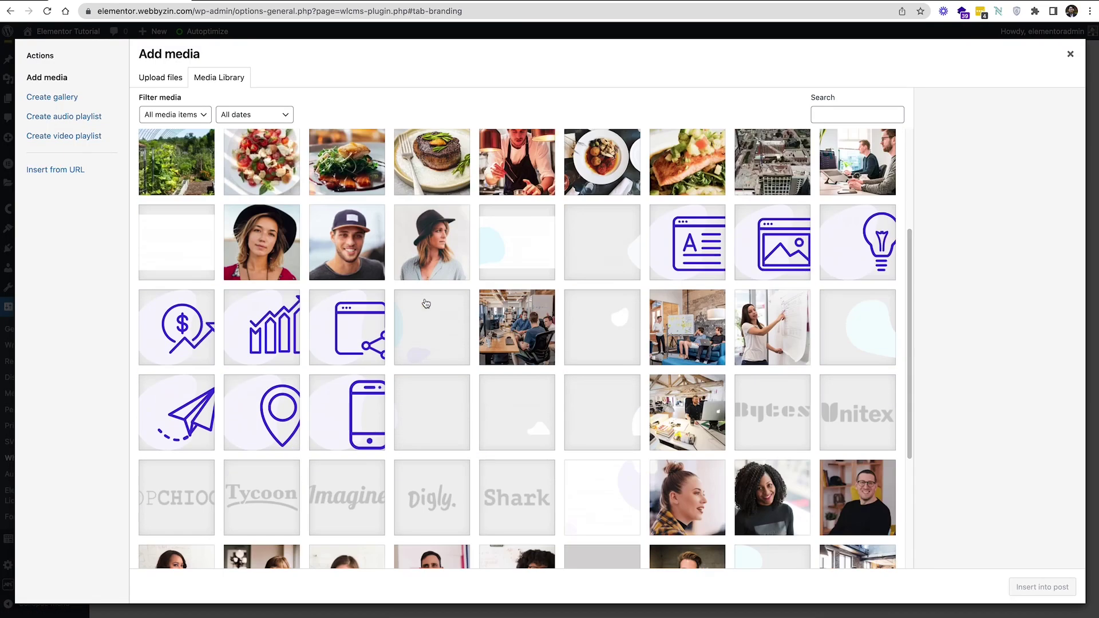
pyautogui.scroll(-4, 426, 304)
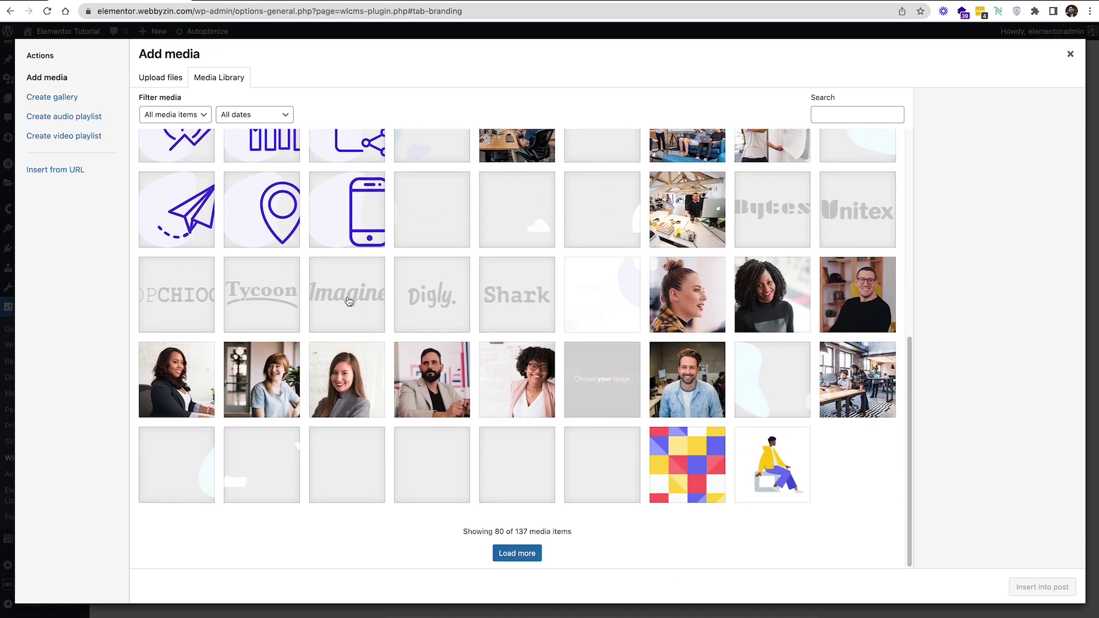
pyautogui.click(348, 301)
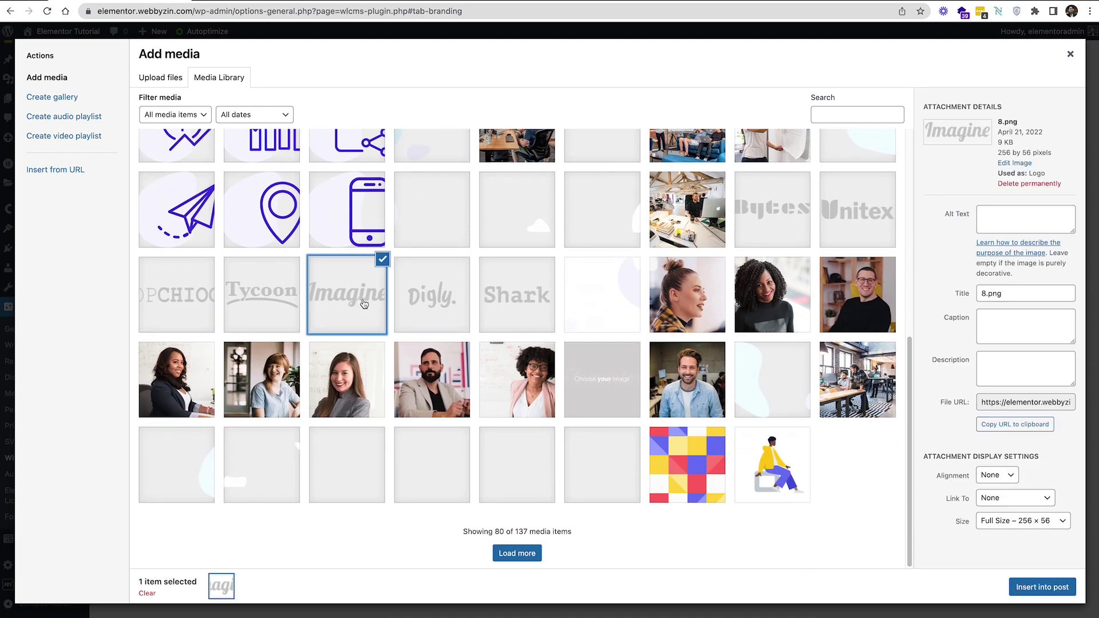
pyautogui.click(1033, 592)
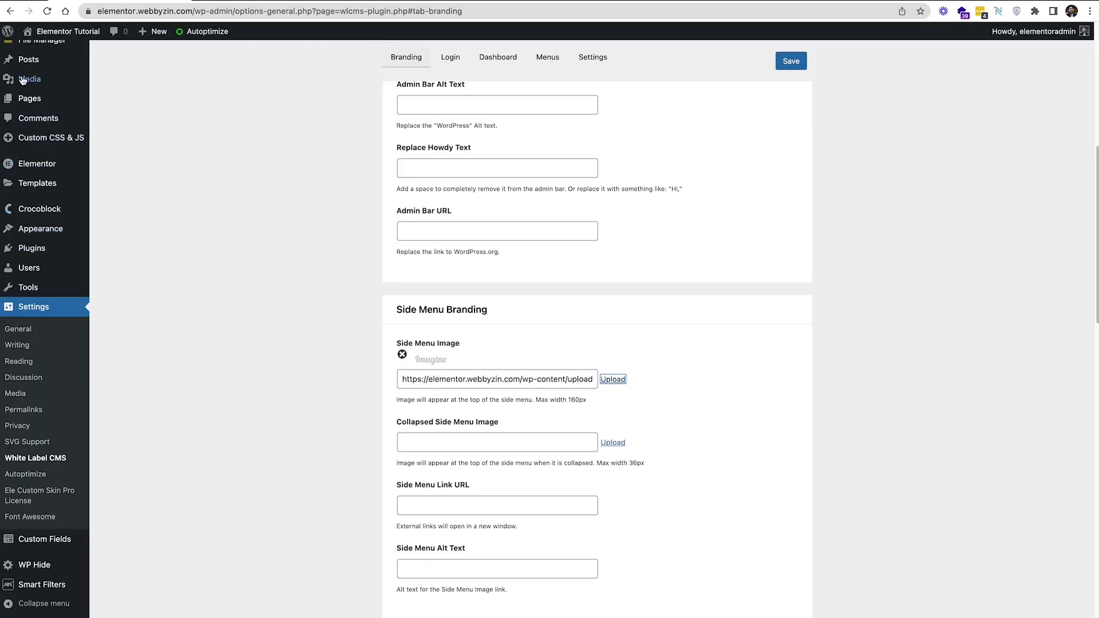
# Save the White Label CMS branding settings and check the logo above the admin menu
pyautogui.scroll(8, 34, 269)
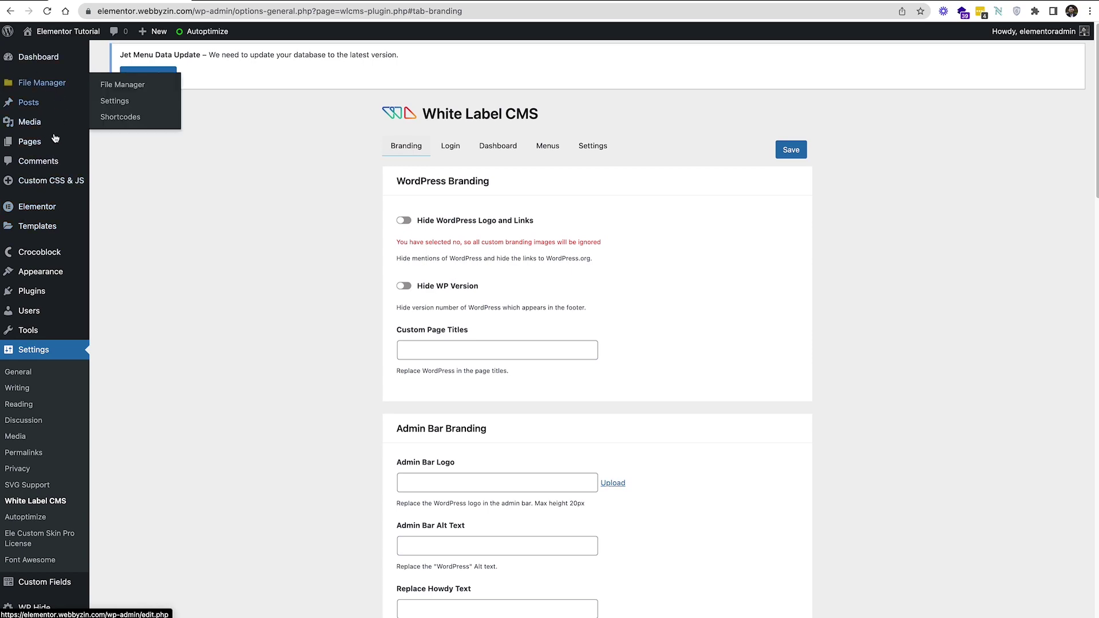
pyautogui.scroll(-2, 599, 266)
pyautogui.scroll(2, 598, 267)
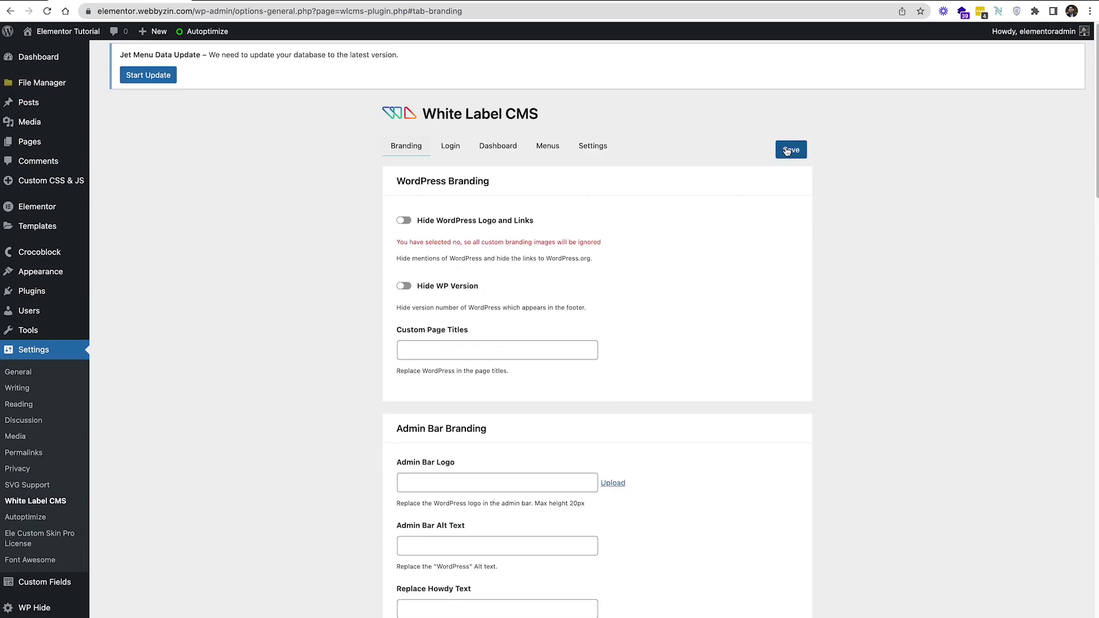
pyautogui.click(786, 151)
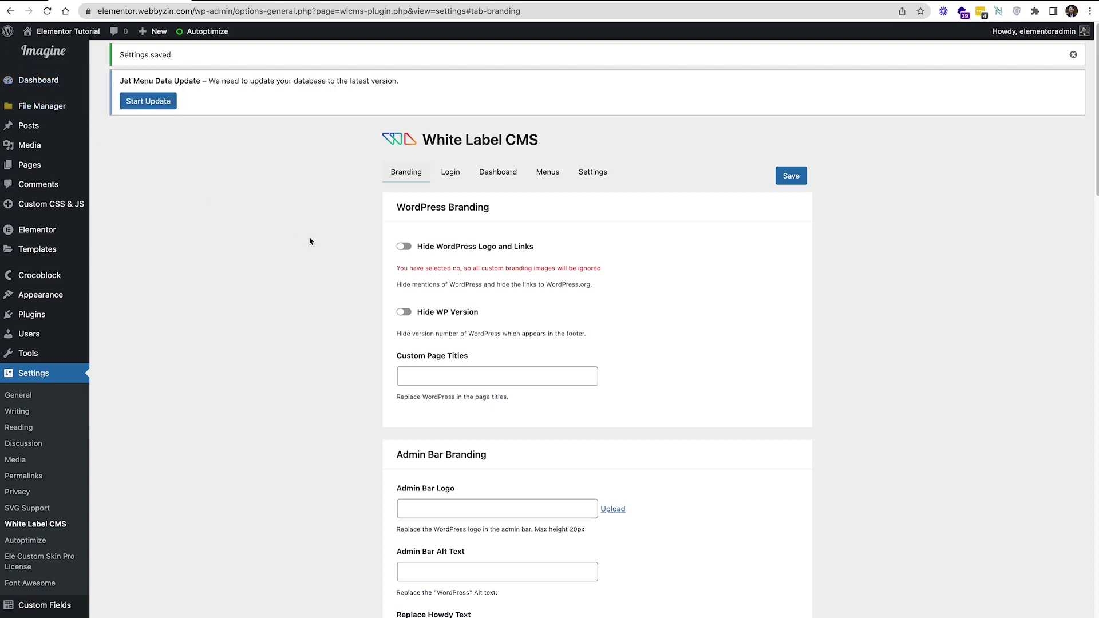
pyautogui.scroll(-2, 309, 241)
pyautogui.scroll(2, 310, 241)
pyautogui.scroll(-1, 466, 253)
pyautogui.scroll(-7, 467, 252)
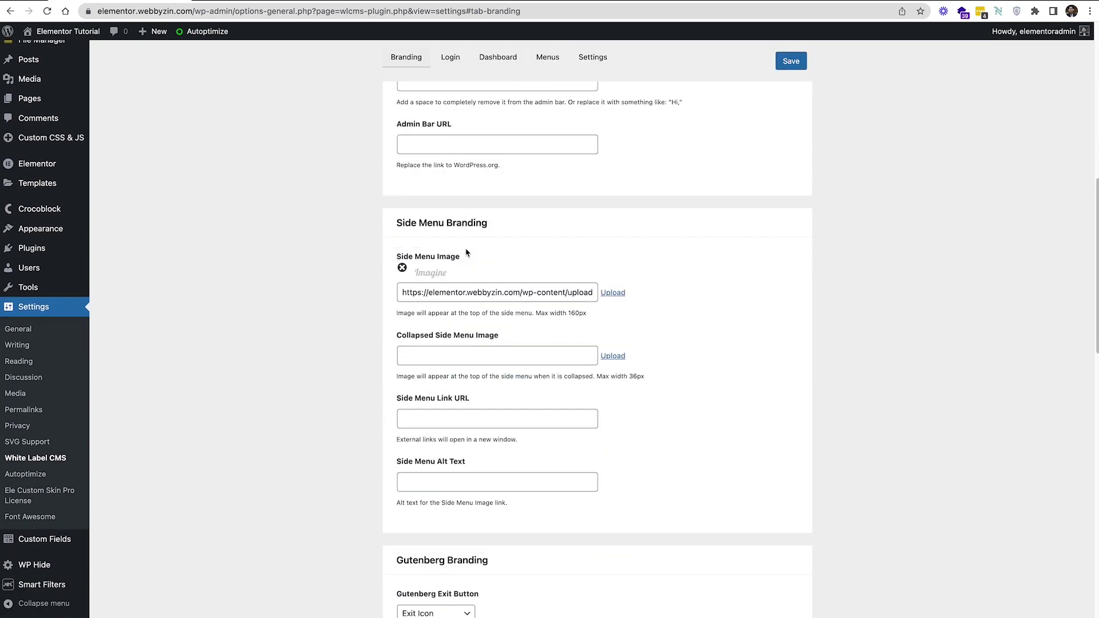
pyautogui.scroll(7, 467, 253)
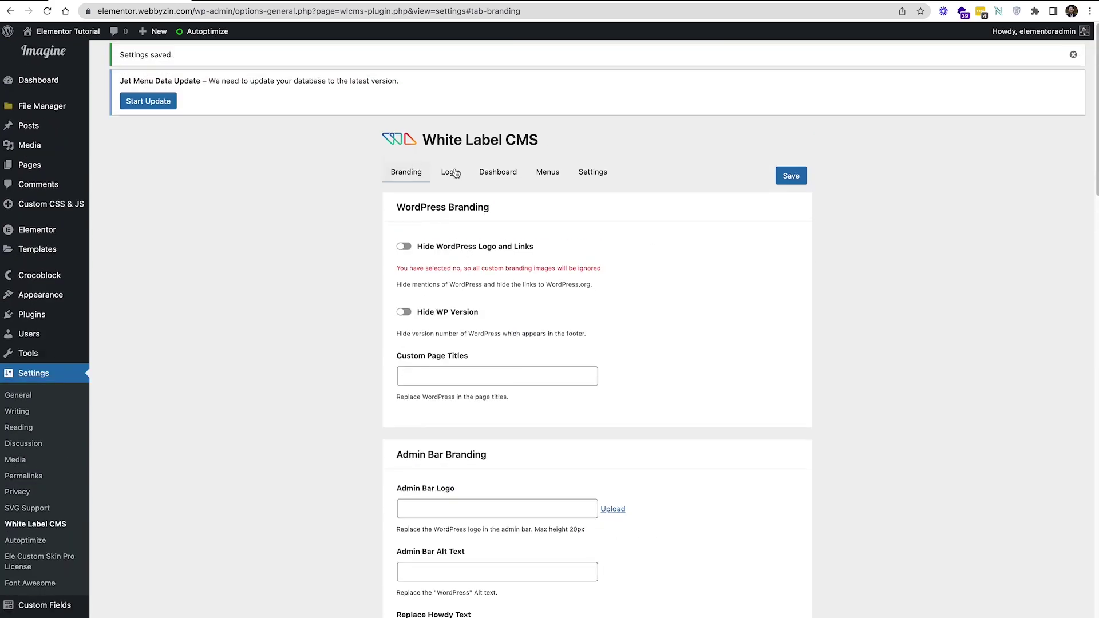
# On the Login tab, insert the Imagine image as the Login Logo and save
pyautogui.click(456, 172)
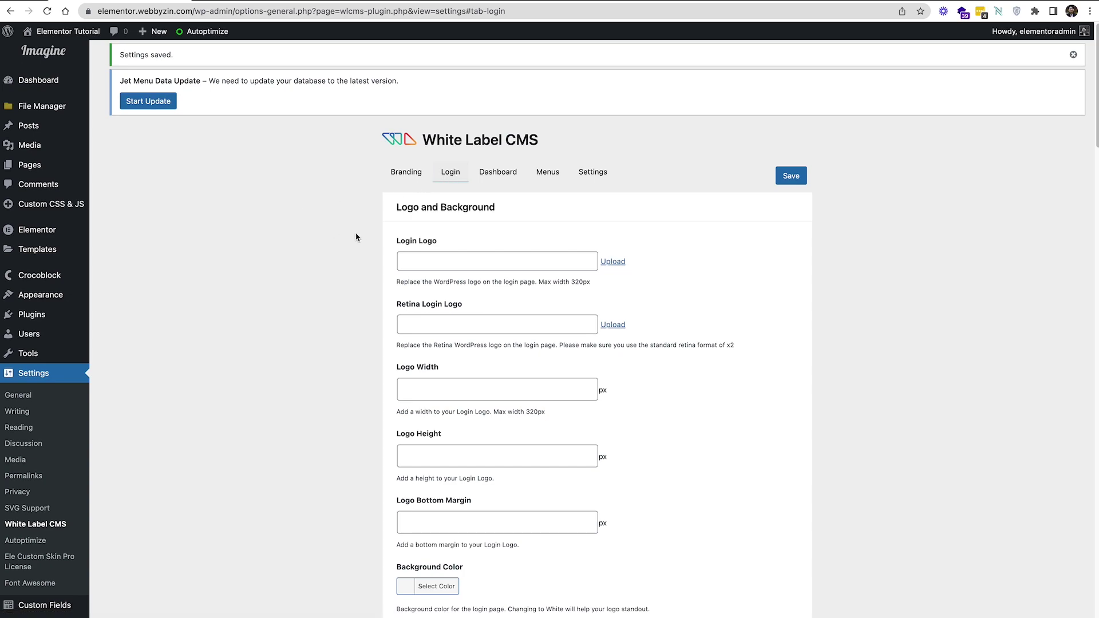
pyautogui.scroll(-6, 361, 238)
pyautogui.scroll(6, 360, 238)
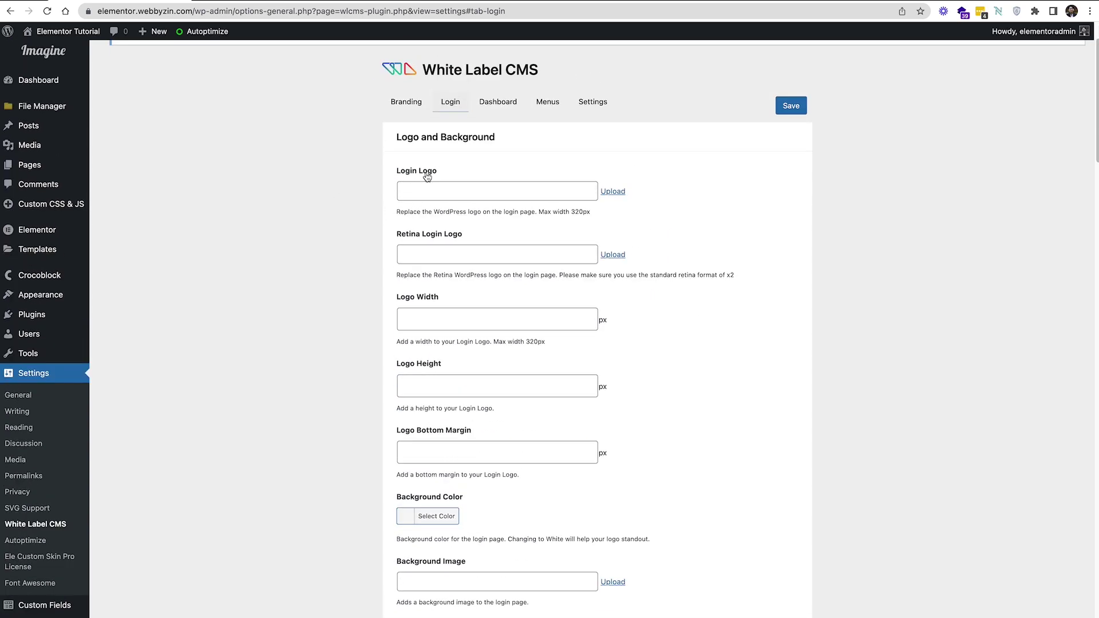
pyautogui.click(612, 191)
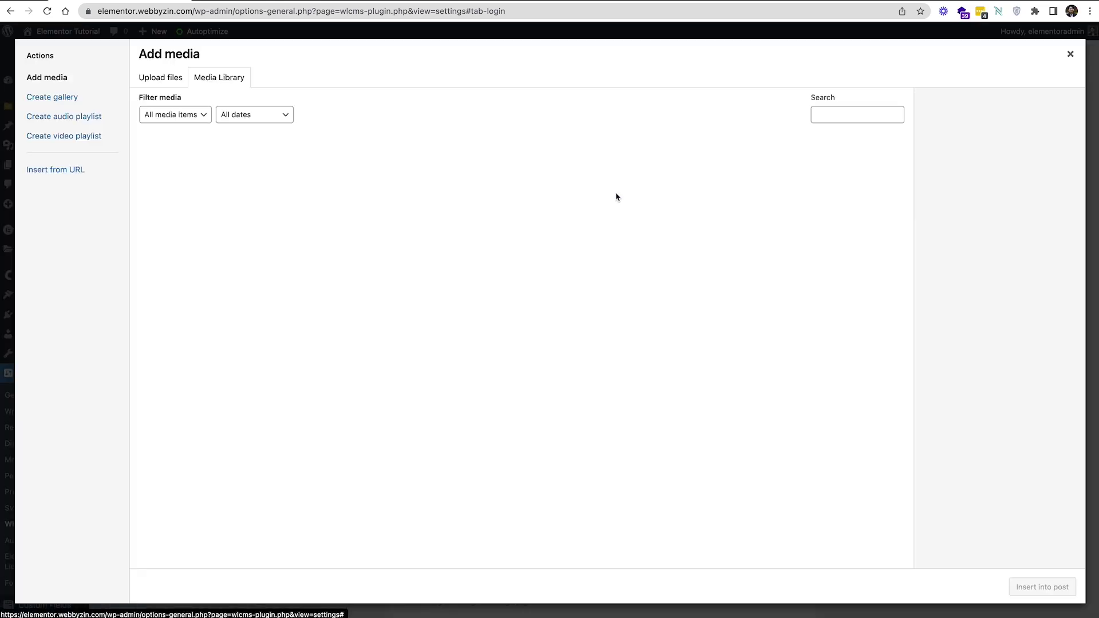
pyautogui.scroll(-7, 470, 238)
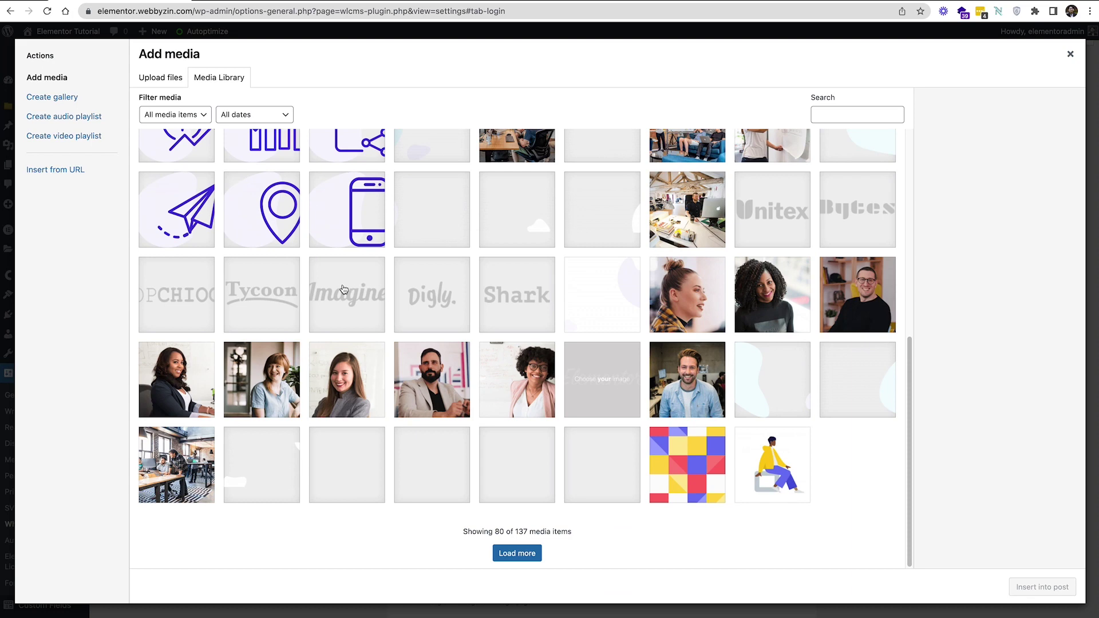
pyautogui.click(344, 290)
pyautogui.click(1050, 587)
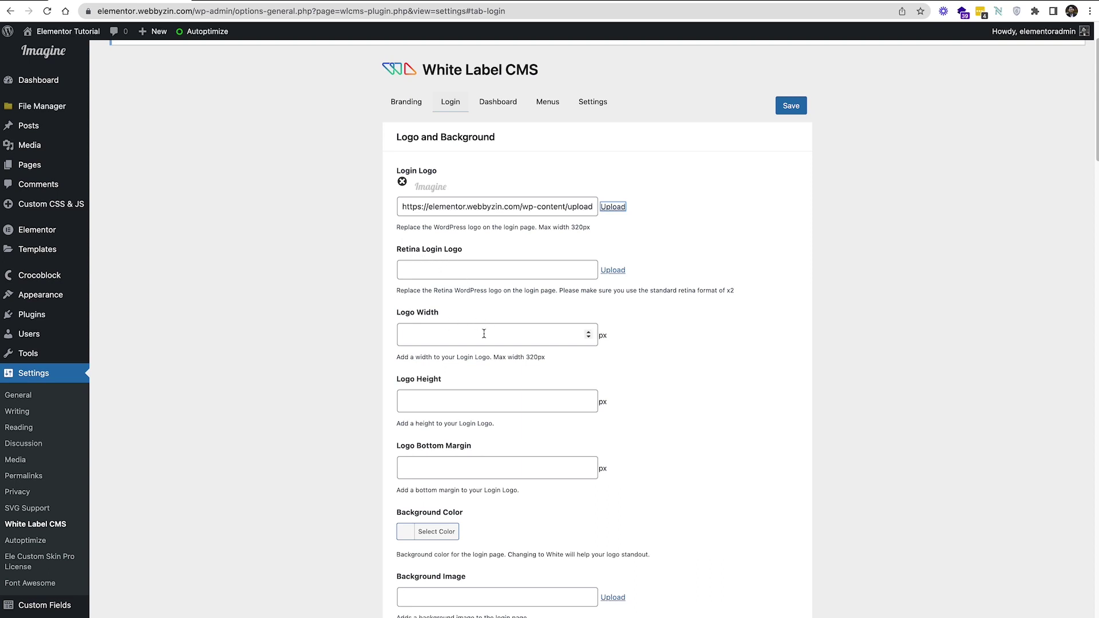
pyautogui.click(463, 339)
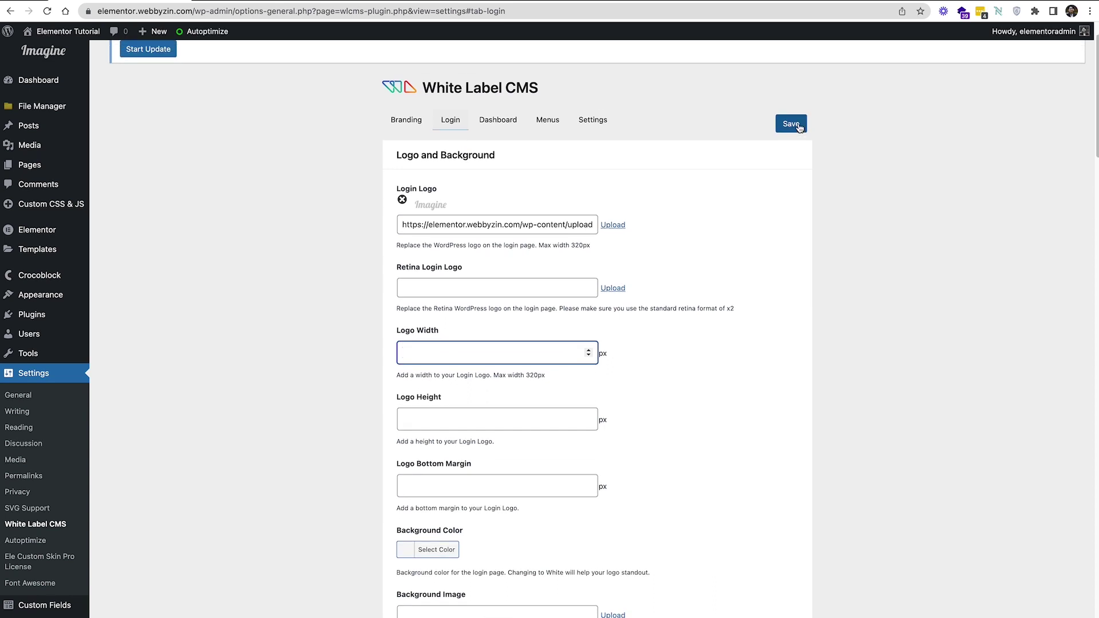
pyautogui.click(800, 129)
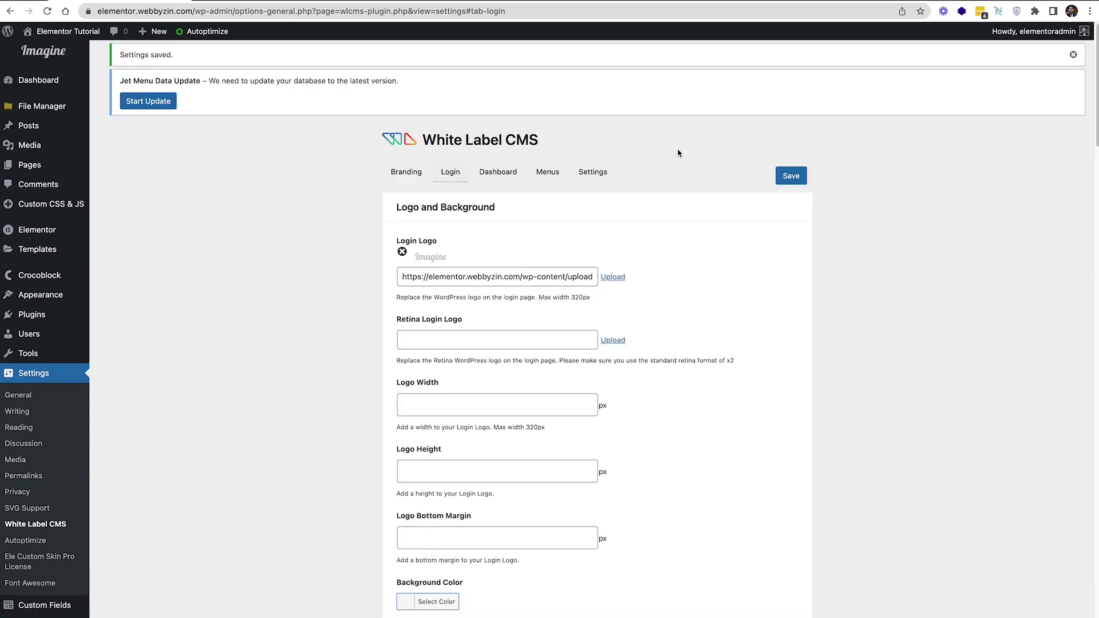
# Log out via the Howdy menu and log back in on the Imagine-branded login page
pyautogui.moveTo(1069, 31)
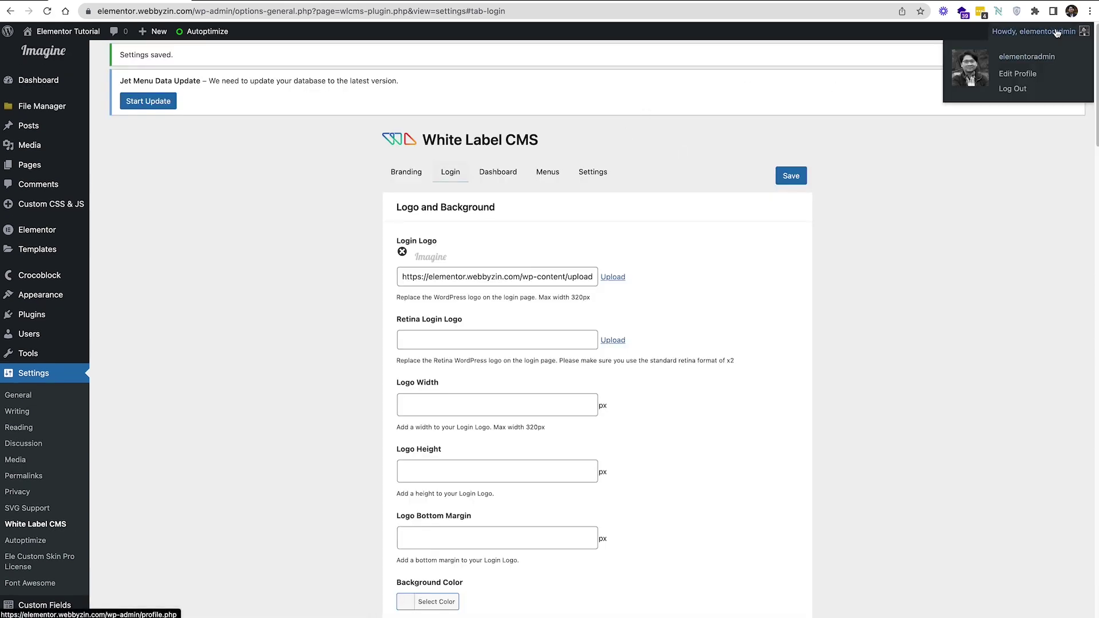
pyautogui.click(1009, 89)
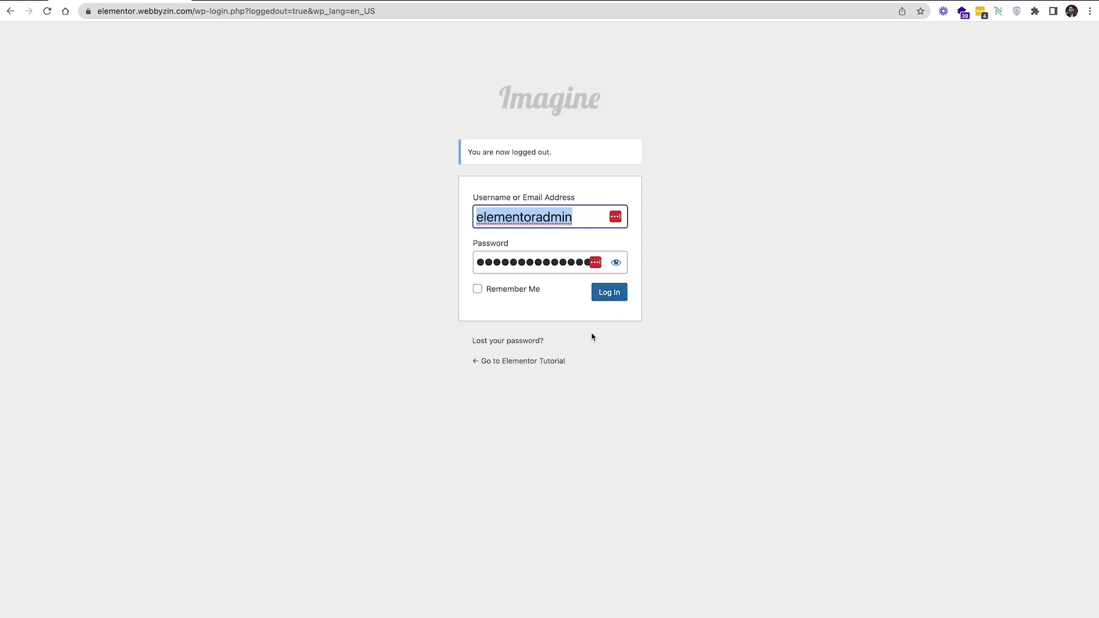
pyautogui.click(608, 301)
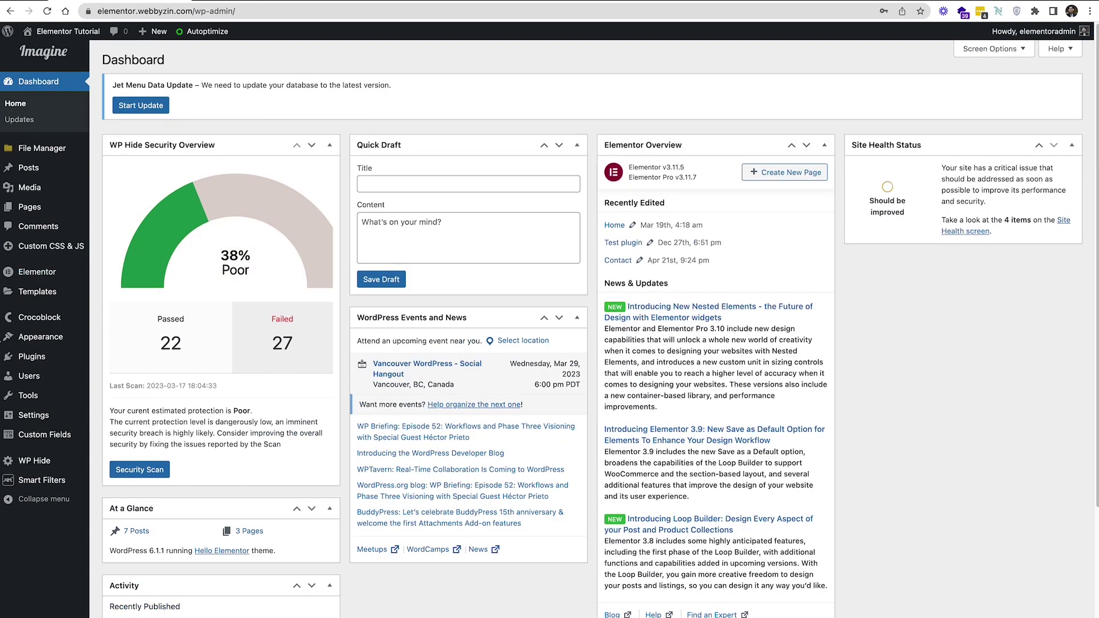
# Open the White Label CMS settings page from the Settings menu
pyautogui.scroll(-3, 35, 392)
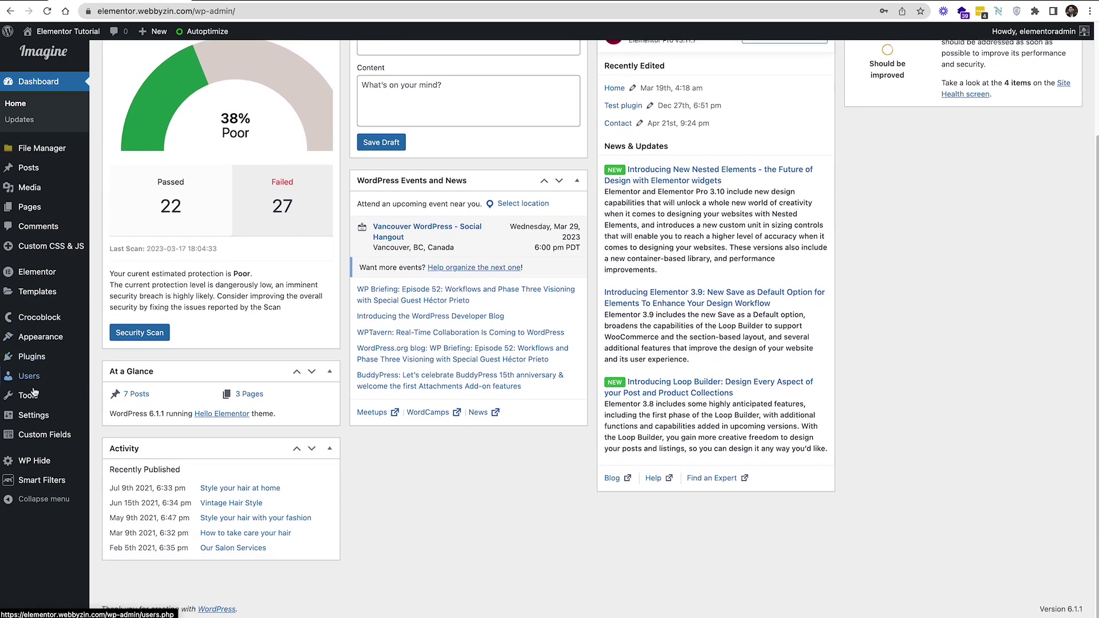
pyautogui.moveTo(37, 421)
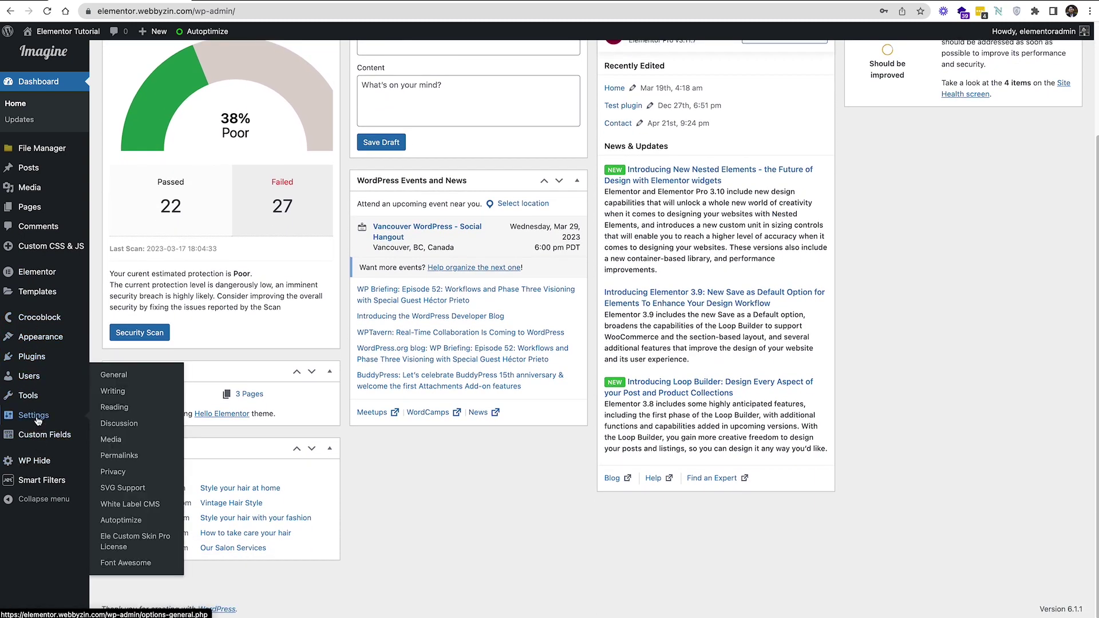
pyautogui.click(128, 504)
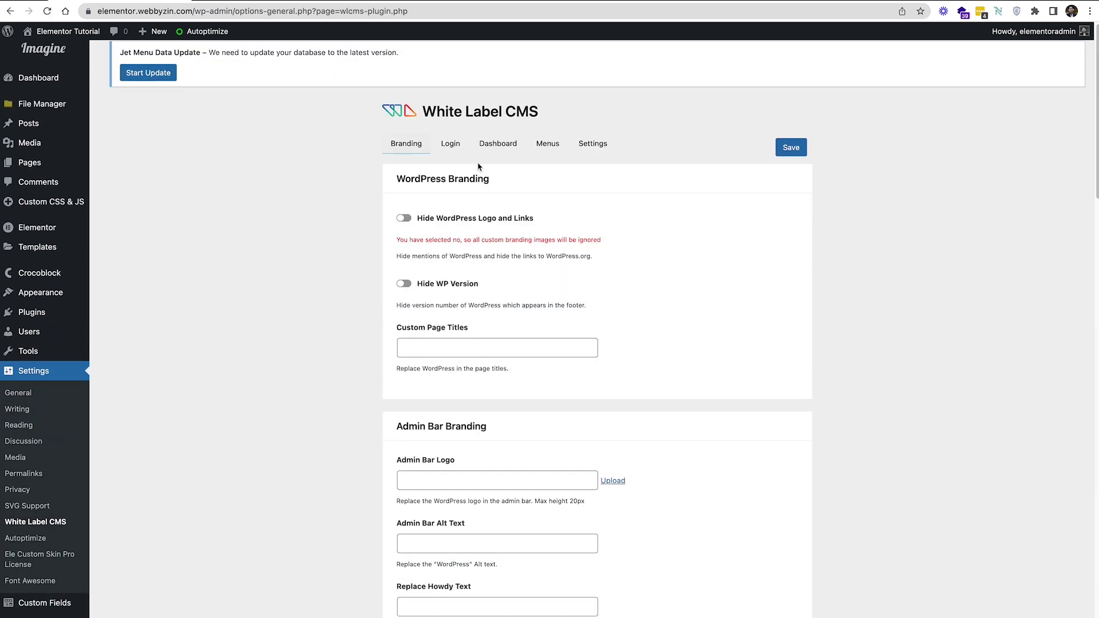
# Review the Login tab's logo and background options, then bring up the Dashboard panel settings
pyautogui.click(462, 144)
pyautogui.scroll(-2, 563, 275)
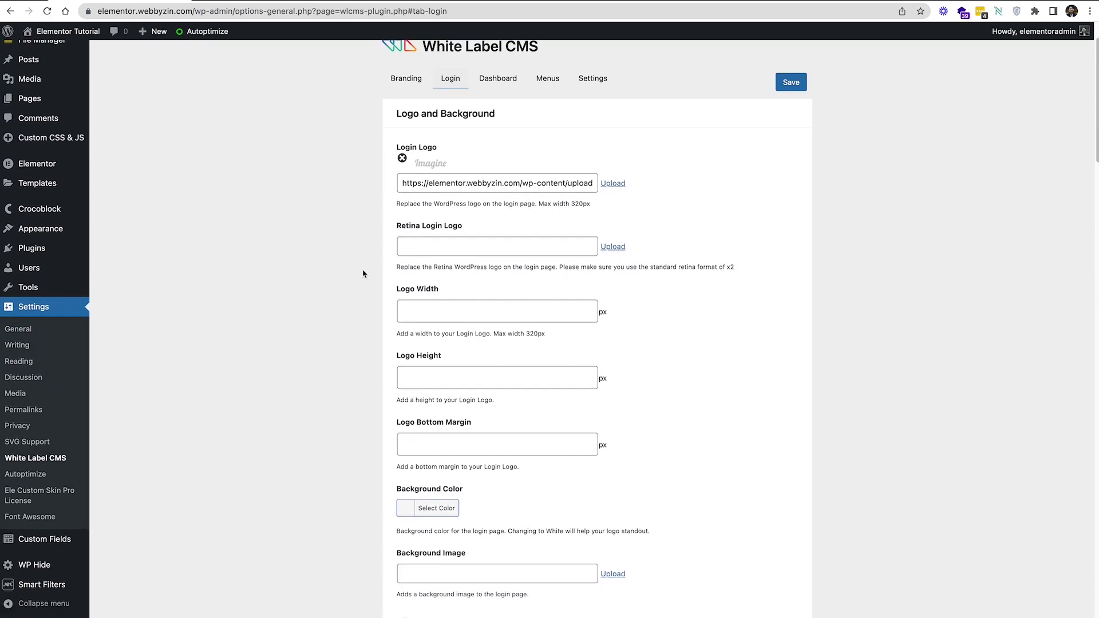
pyautogui.scroll(-1, 515, 331)
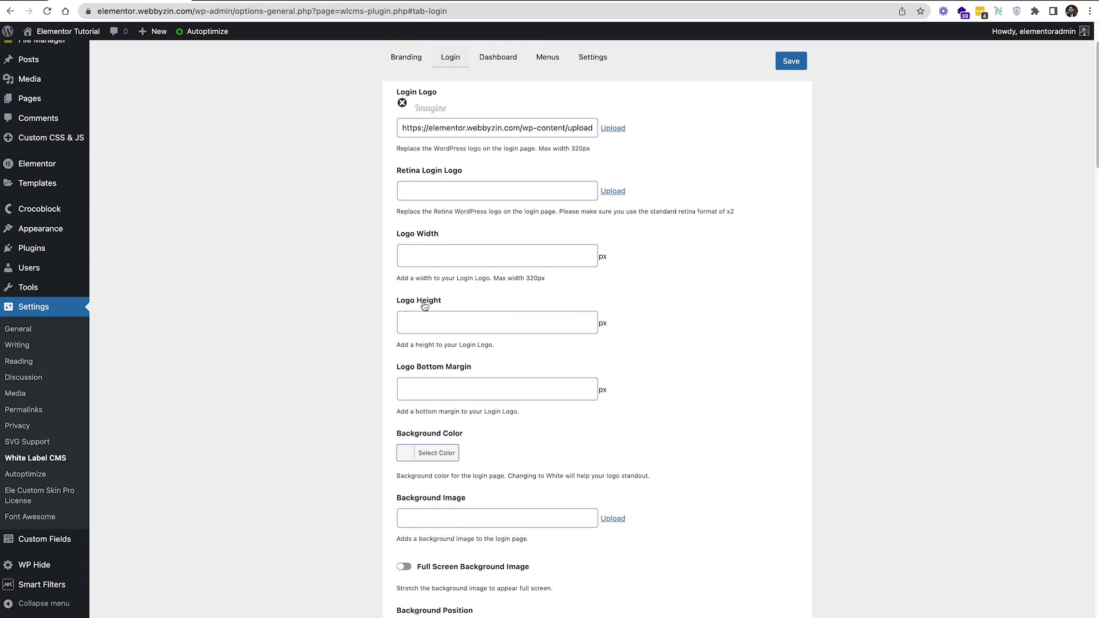
pyautogui.scroll(-2, 486, 318)
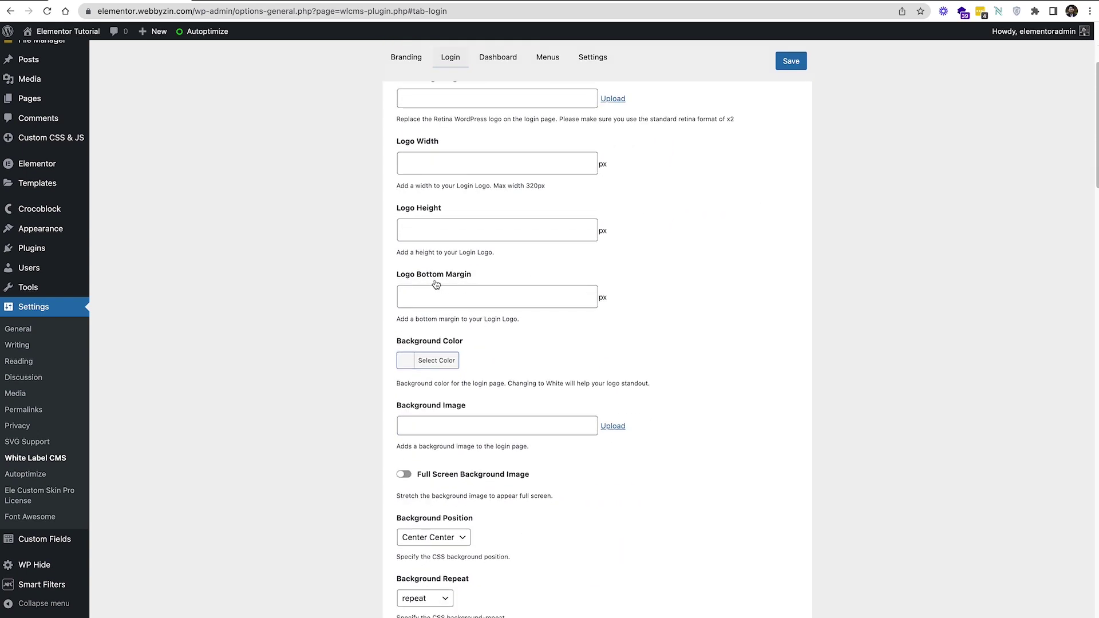
pyautogui.scroll(-4, 445, 314)
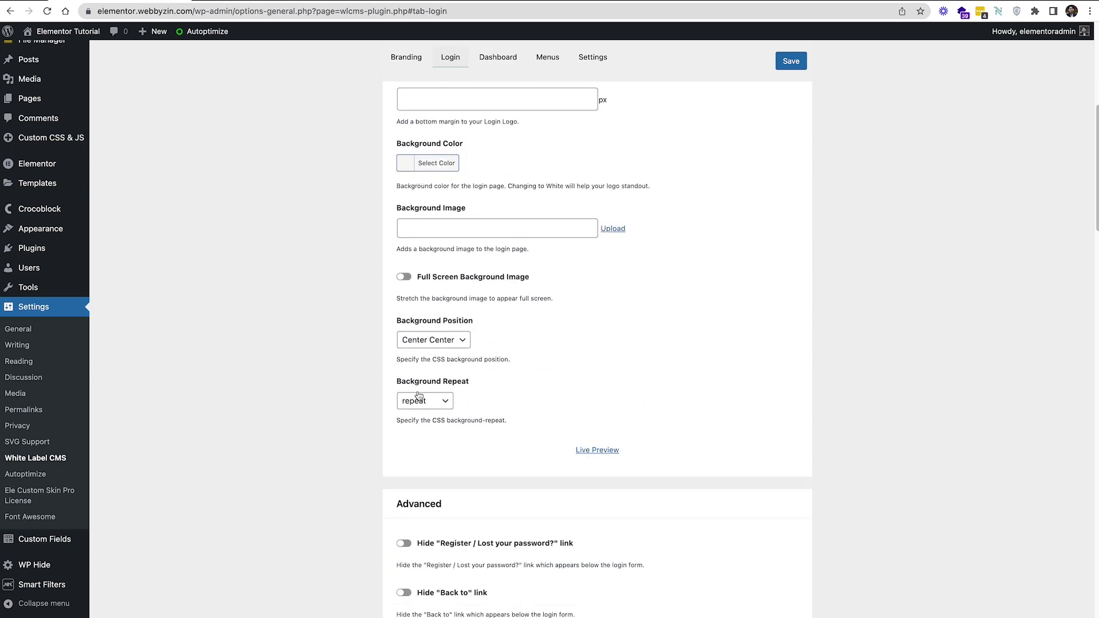
pyautogui.scroll(2, 419, 397)
pyautogui.scroll(-15, 446, 412)
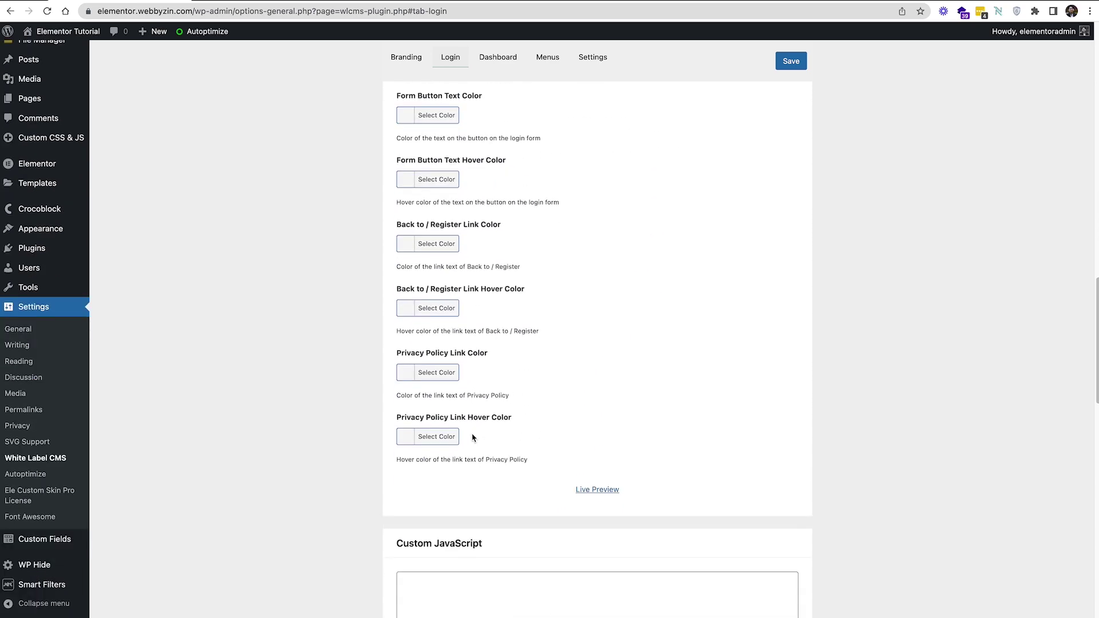
pyautogui.scroll(12, 473, 438)
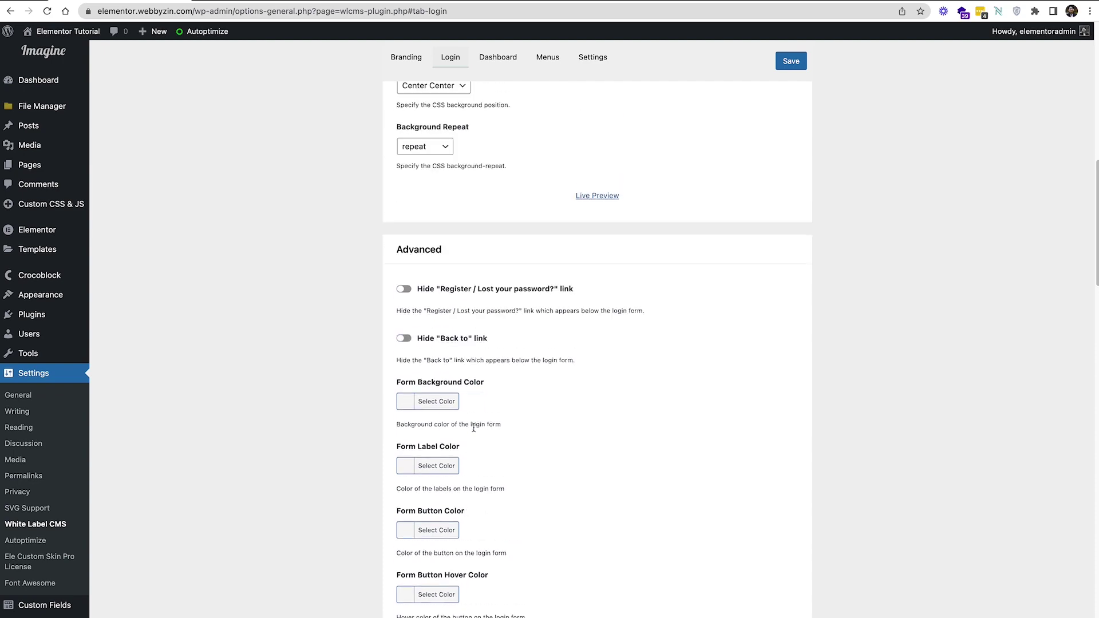
pyautogui.scroll(7, 527, 333)
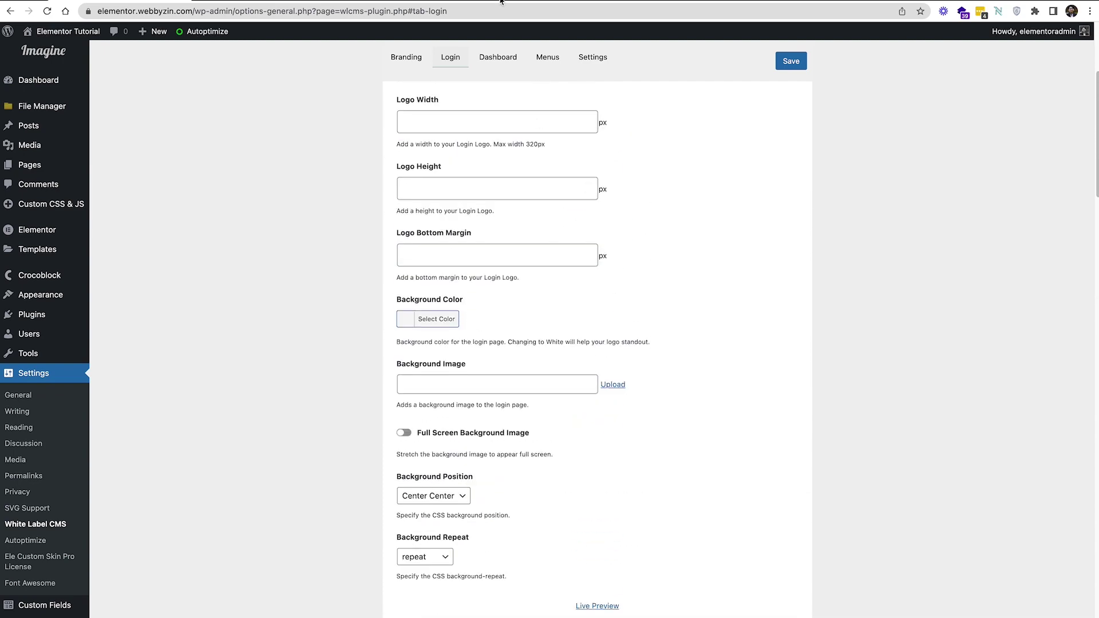
pyautogui.click(509, 57)
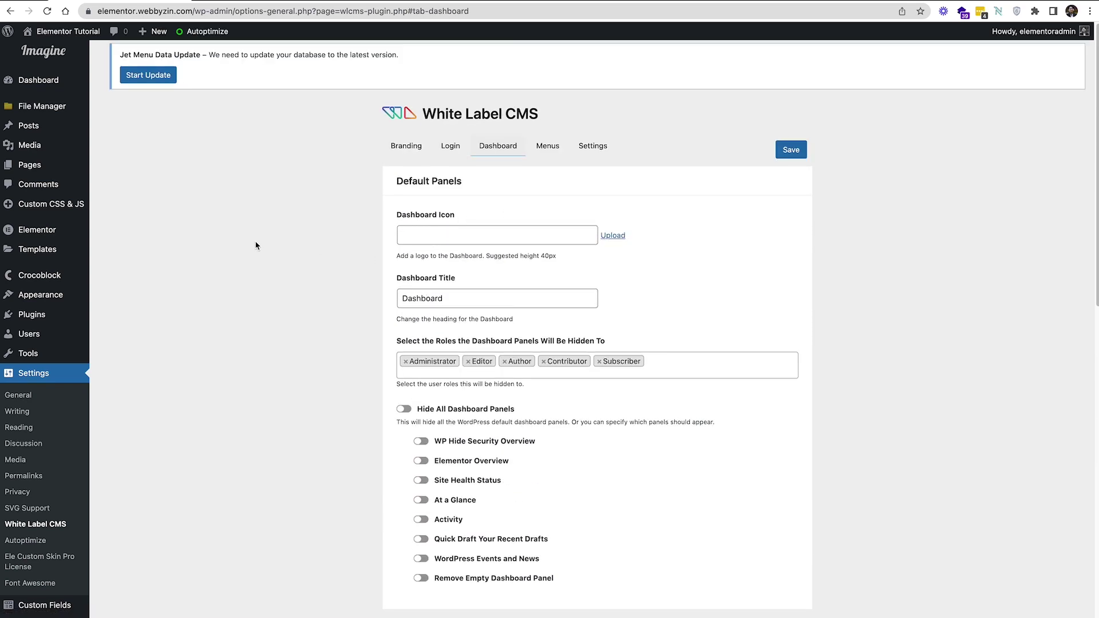
# Look over the Dashboard, Menus and Settings tabs, ending on Admin Bar, Admin Settings and Nag Messages
pyautogui.scroll(-1, 172, 201)
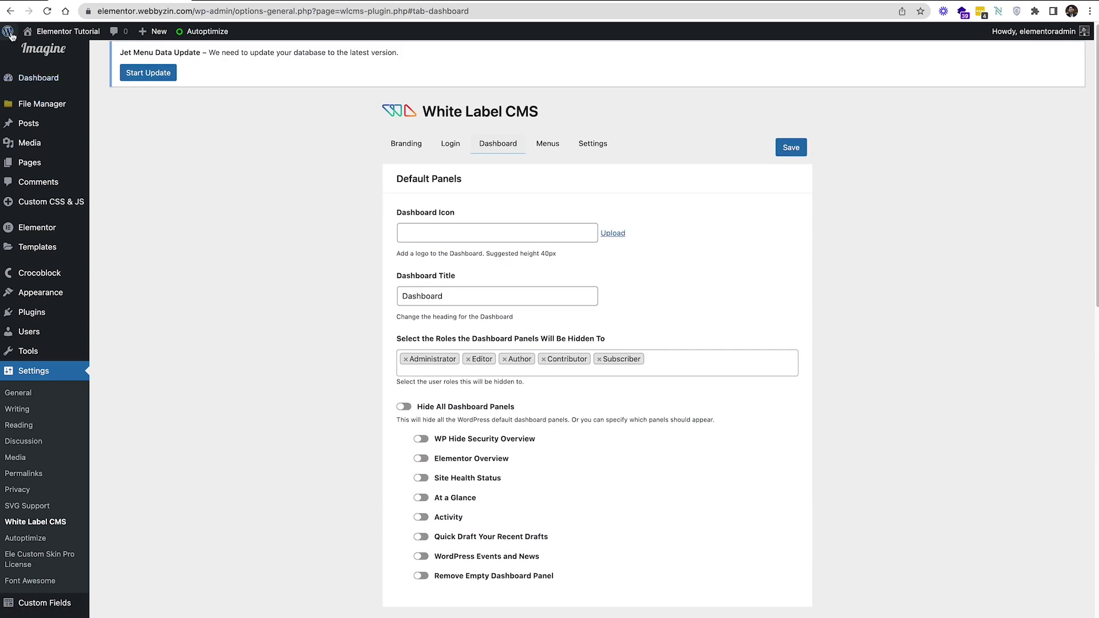
pyautogui.scroll(-5, 483, 322)
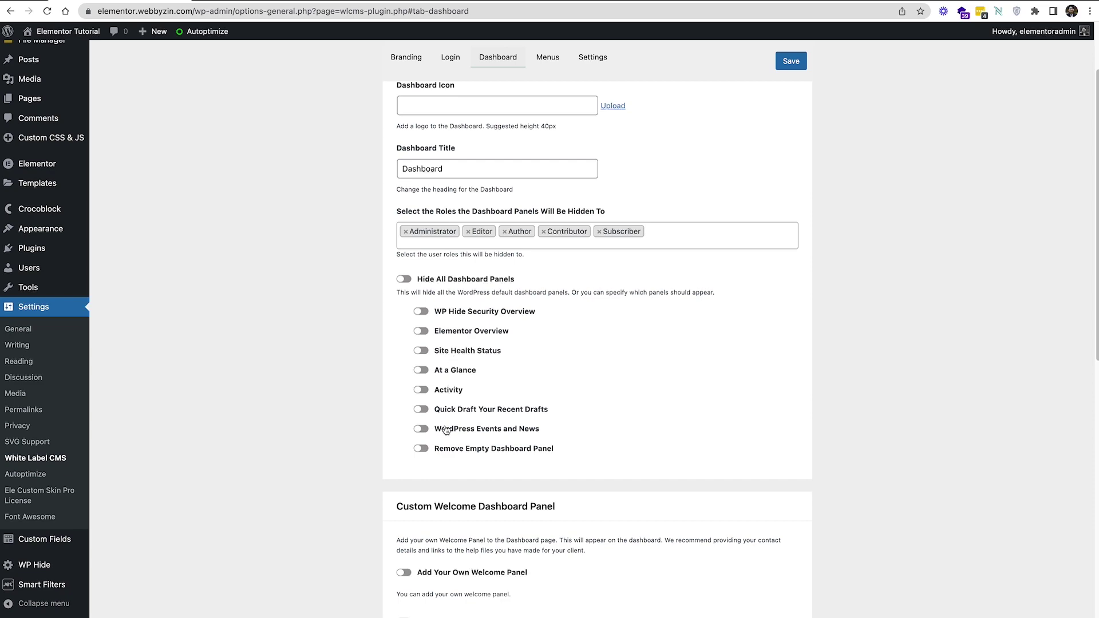
pyautogui.scroll(-10, 458, 413)
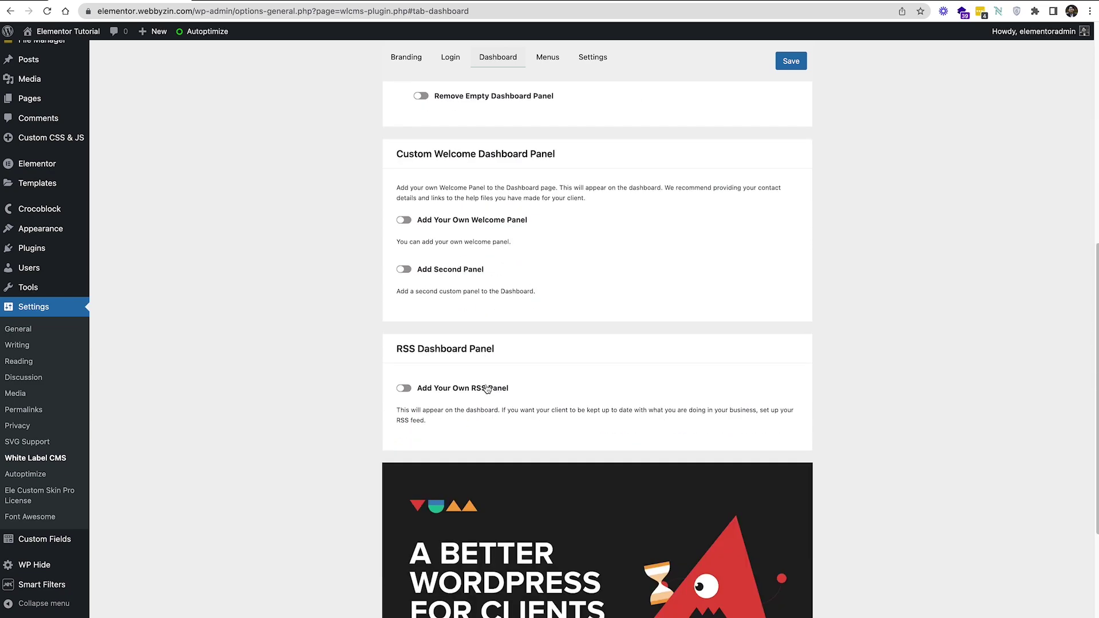
pyautogui.scroll(14, 486, 389)
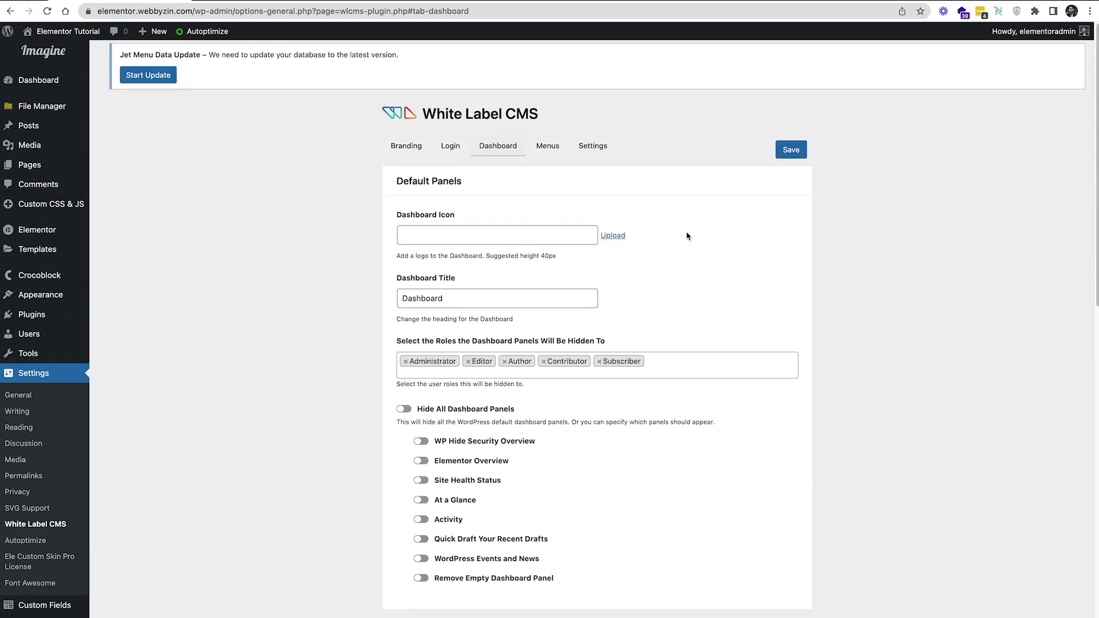
pyautogui.click(542, 150)
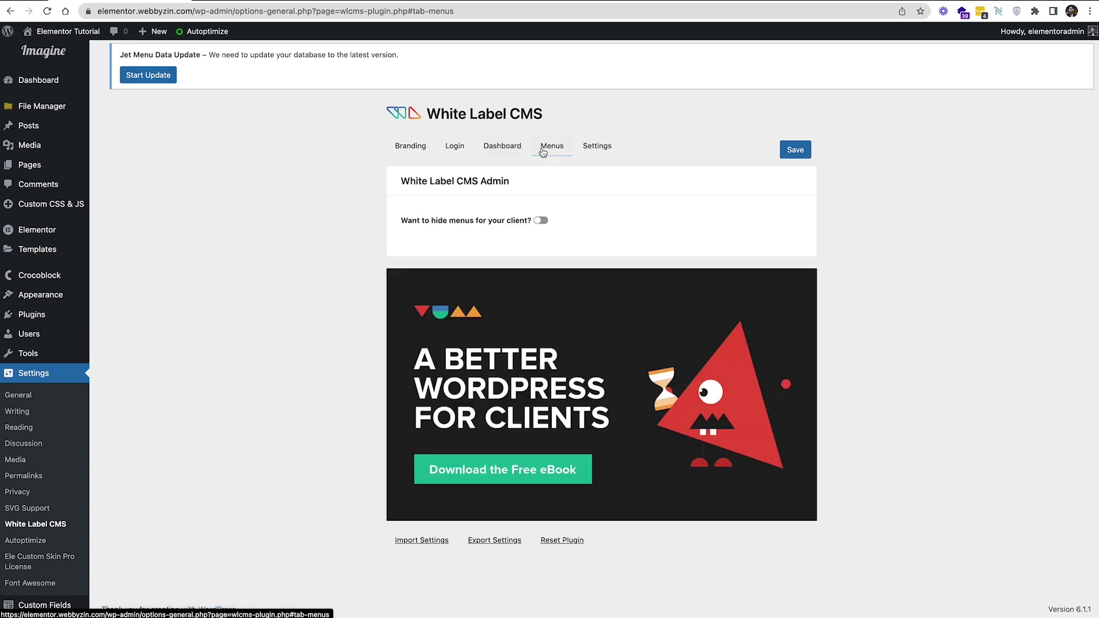
pyautogui.click(589, 148)
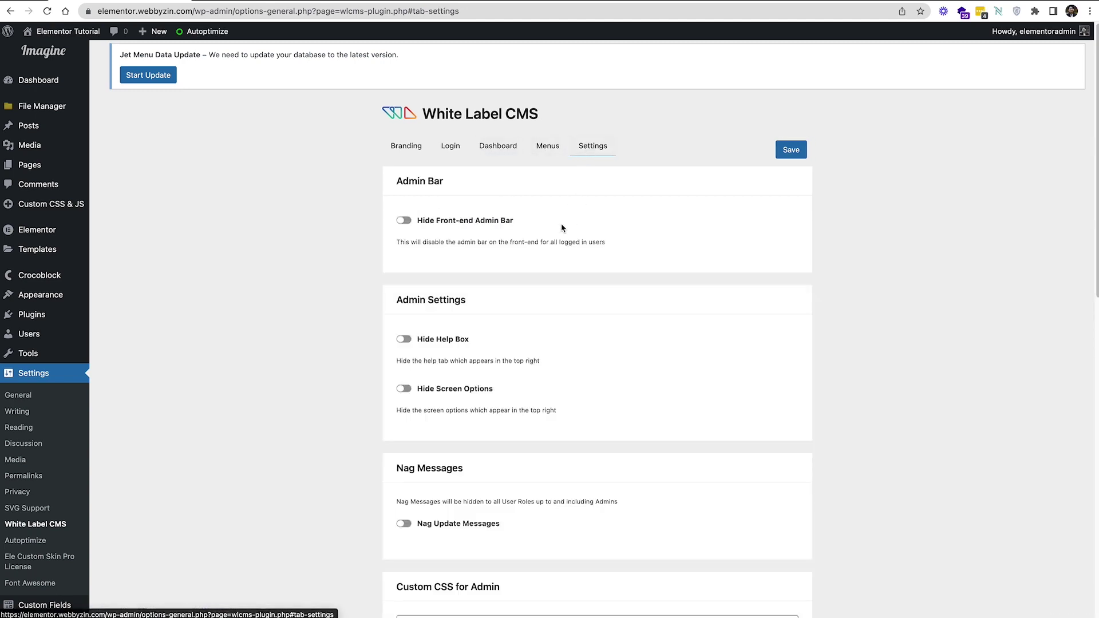
pyautogui.scroll(-2, 558, 232)
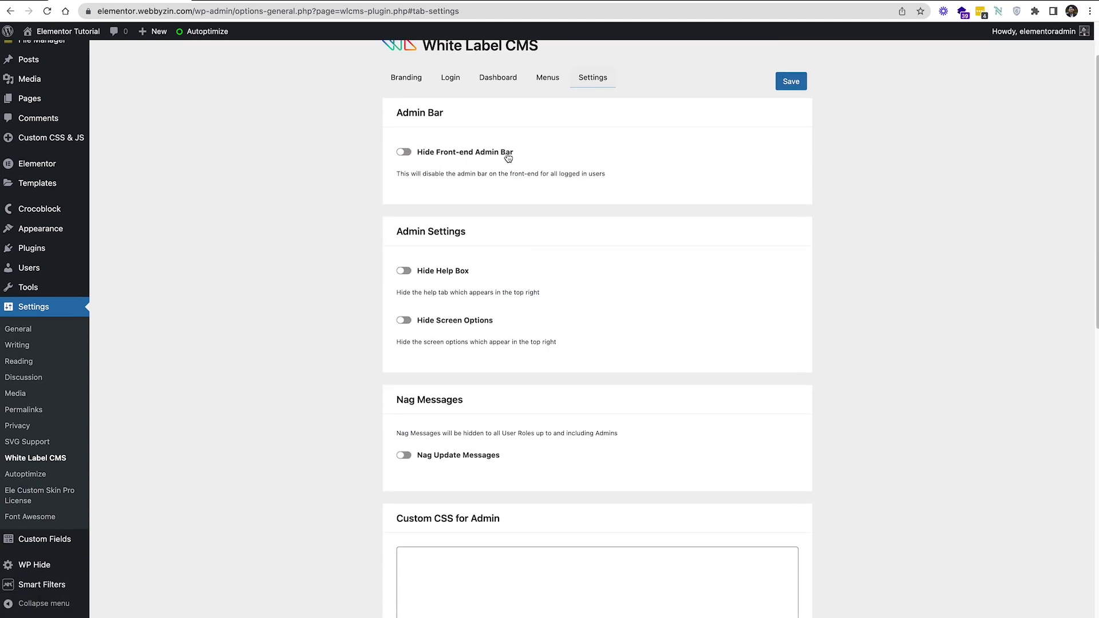
pyautogui.click(256, 1)
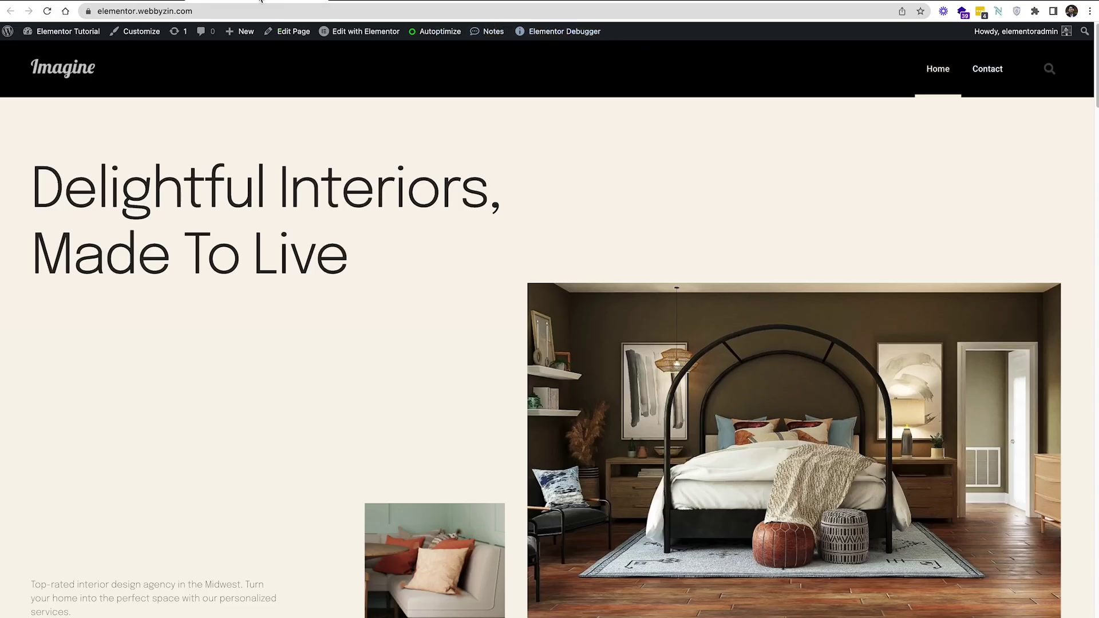
pyautogui.hotkey('ctrl', 'Tab')
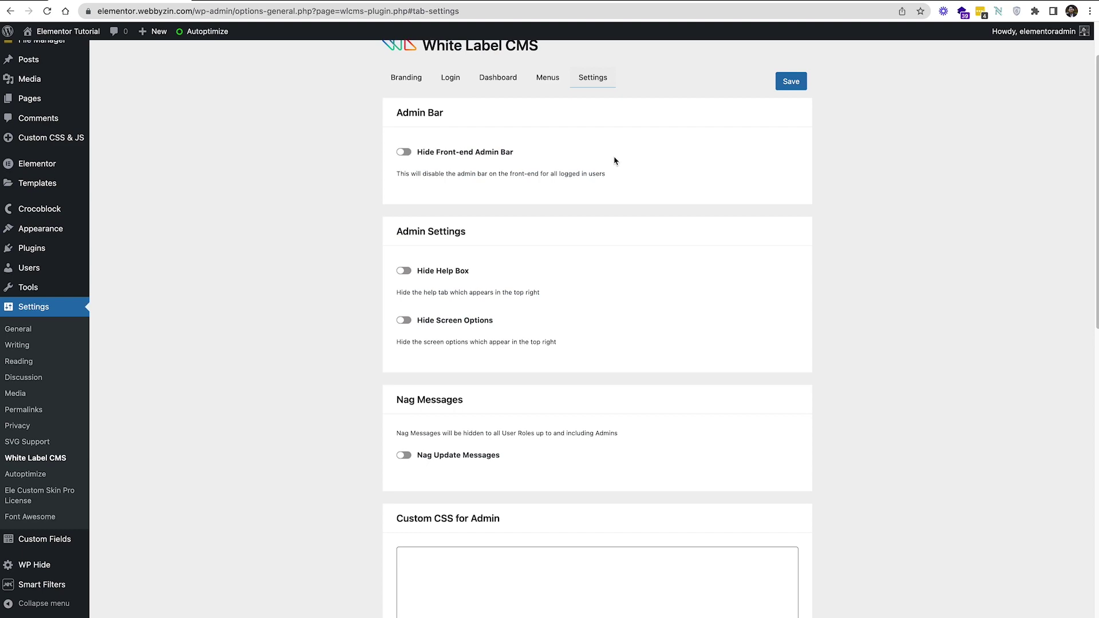
pyautogui.scroll(-2, 615, 160)
pyautogui.scroll(3, 615, 160)
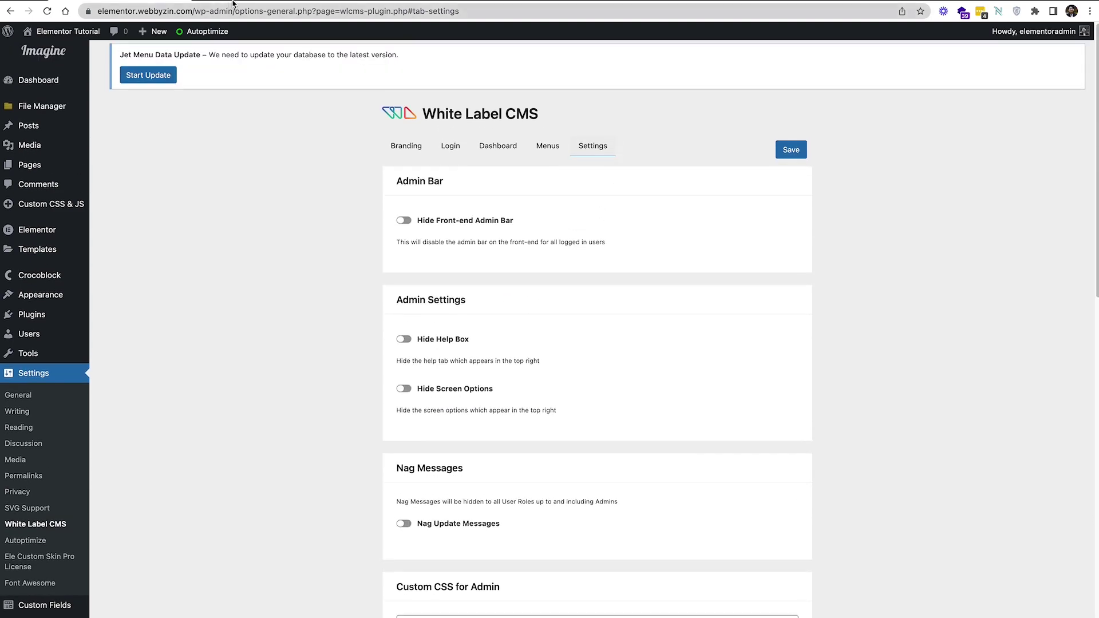
pyautogui.hotkey('ctrl', 'Tab')
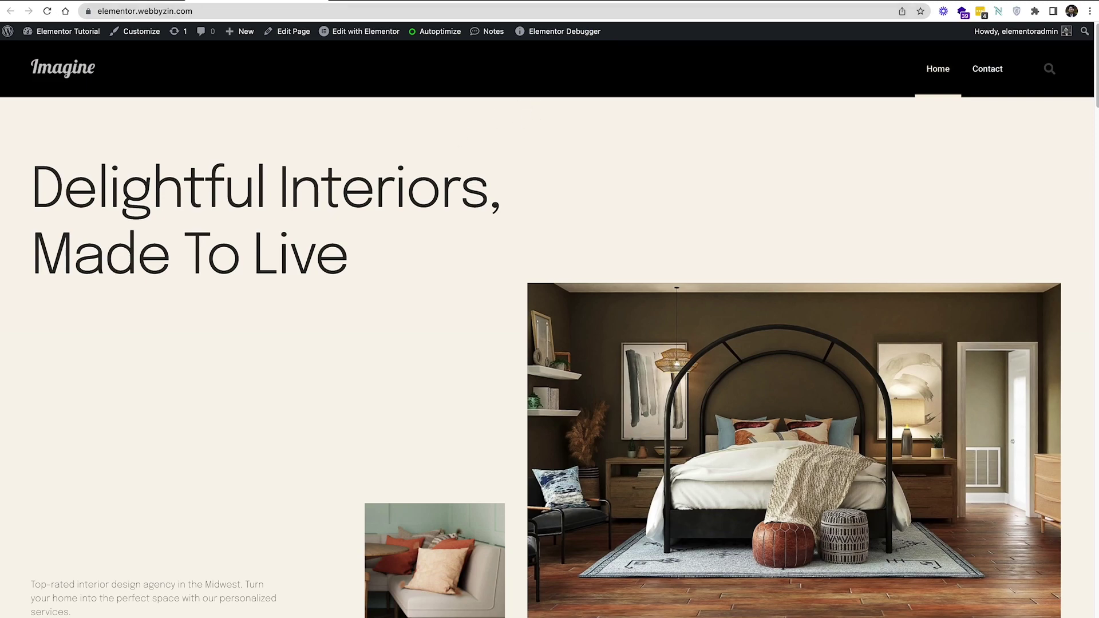
pyautogui.scroll(-4, 393, 268)
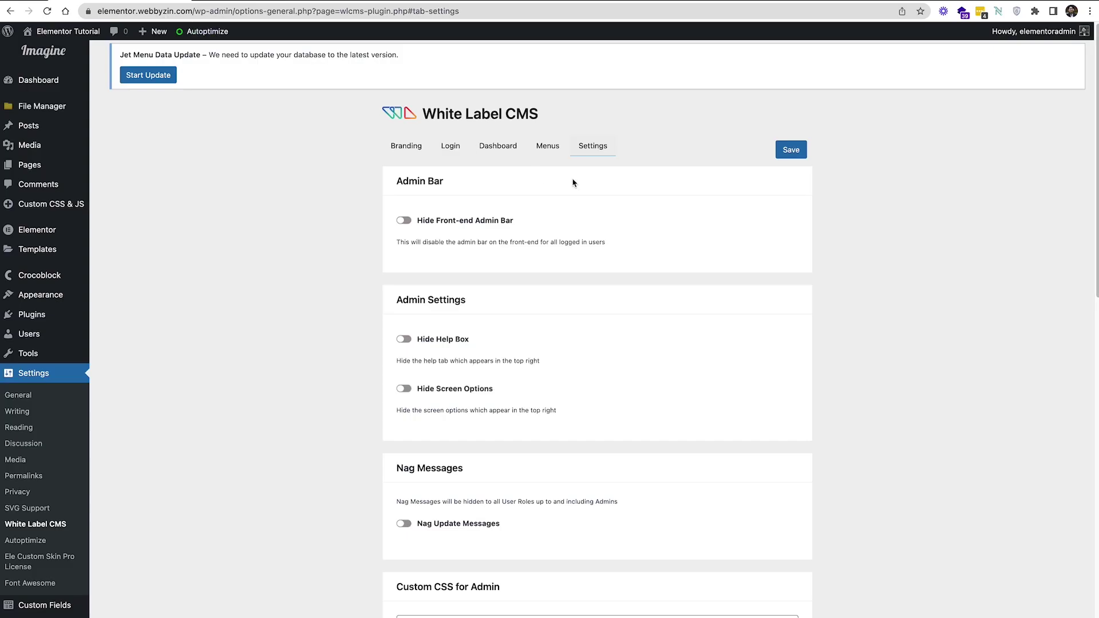
pyautogui.scroll(-4, 574, 192)
pyautogui.scroll(4, 574, 191)
pyautogui.scroll(-3, 575, 194)
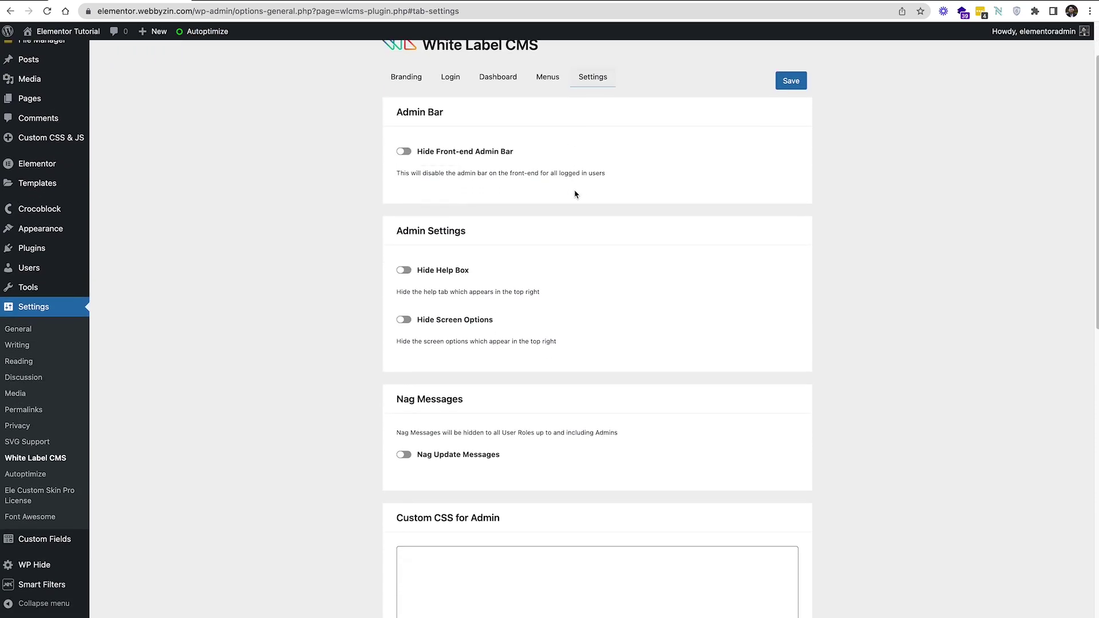
pyautogui.scroll(3, 575, 194)
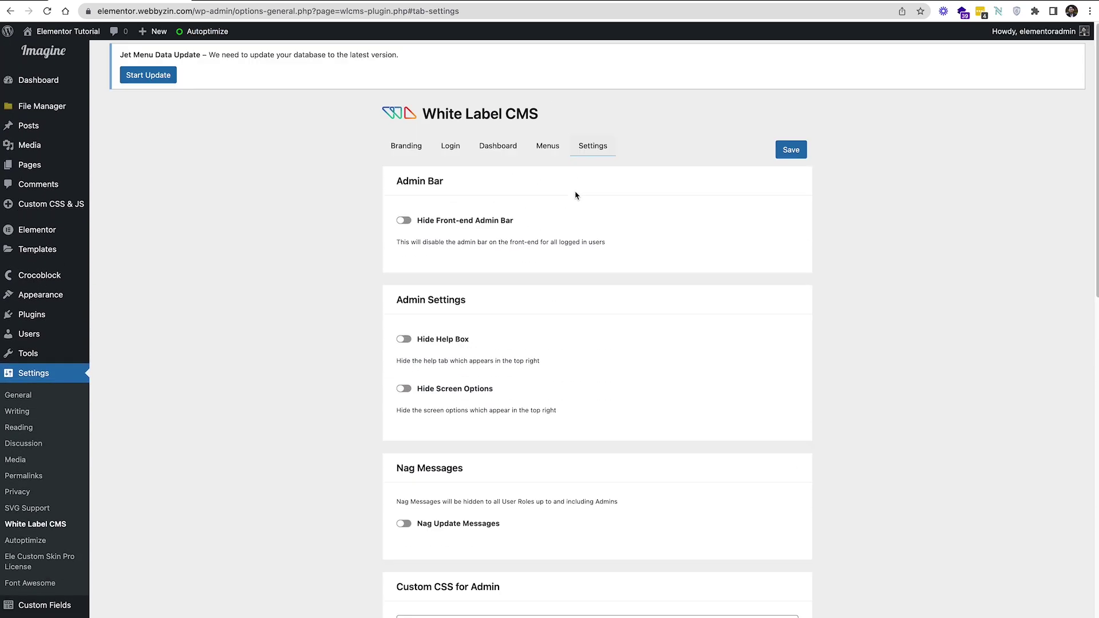
# Look over White Label CMS's WordPress branding settings
pyautogui.click(414, 153)
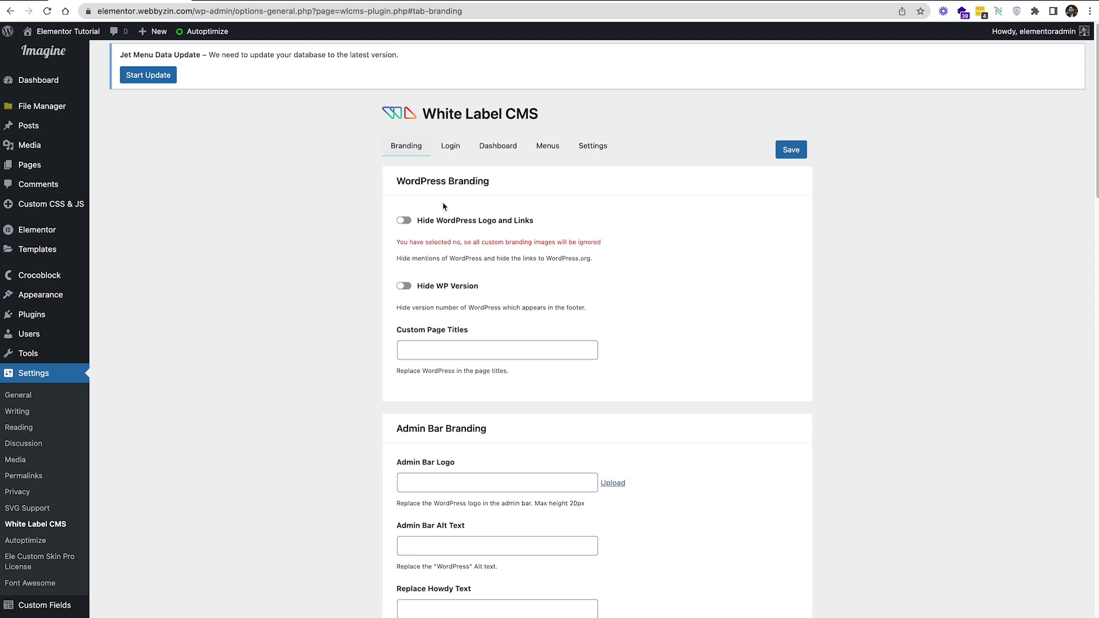
pyautogui.scroll(-8, 444, 207)
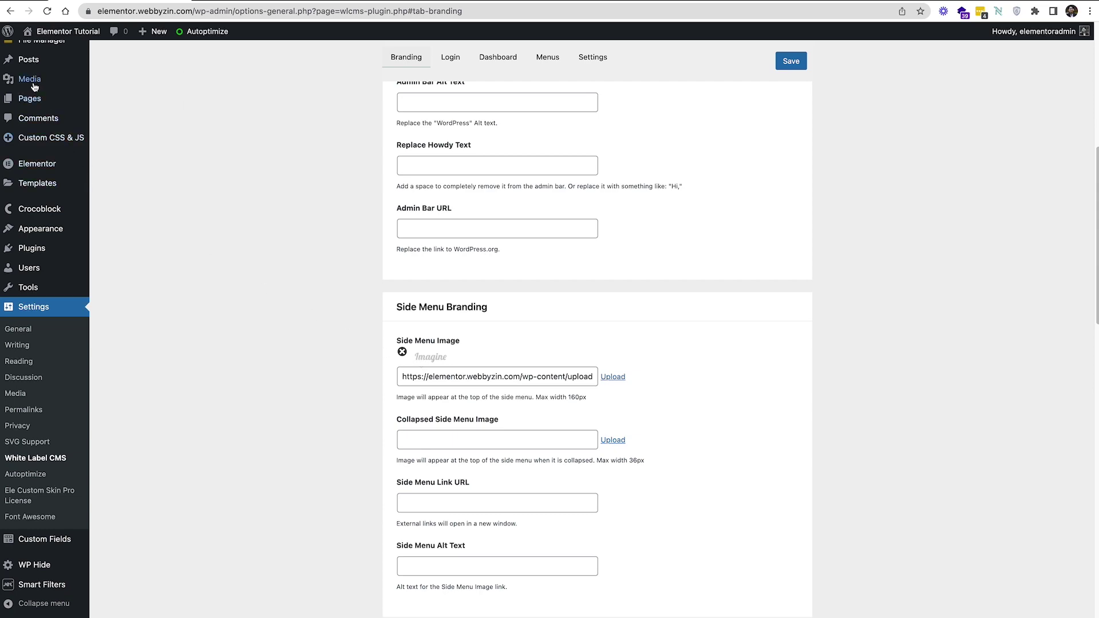
pyautogui.scroll(8, 37, 95)
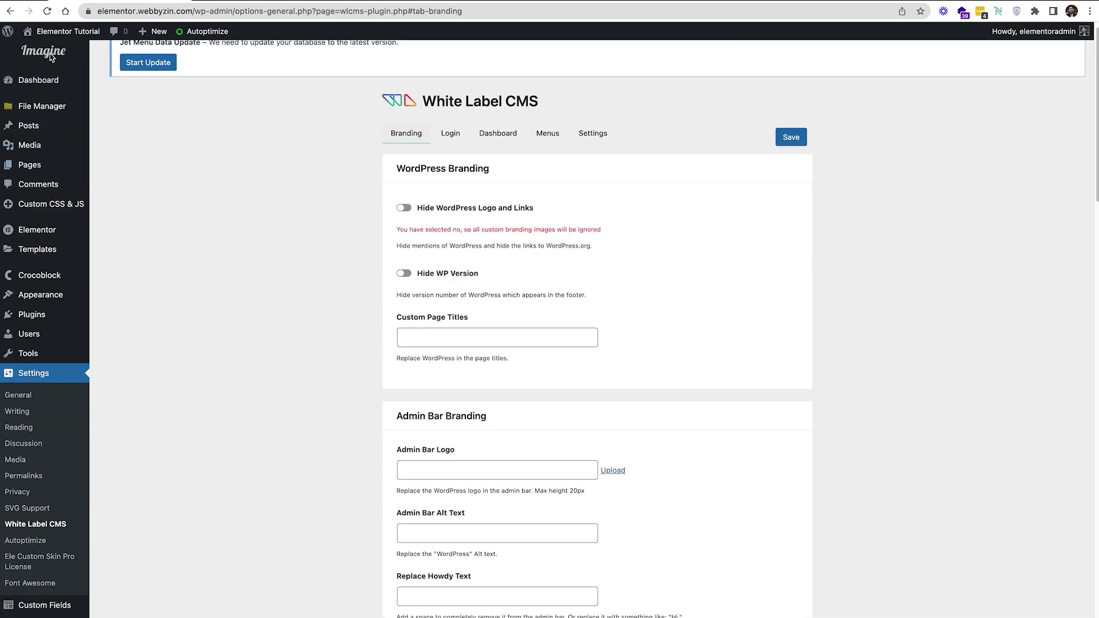
# Scroll through the Login tab options, then go to the WP Hide Setup page
pyautogui.click(447, 132)
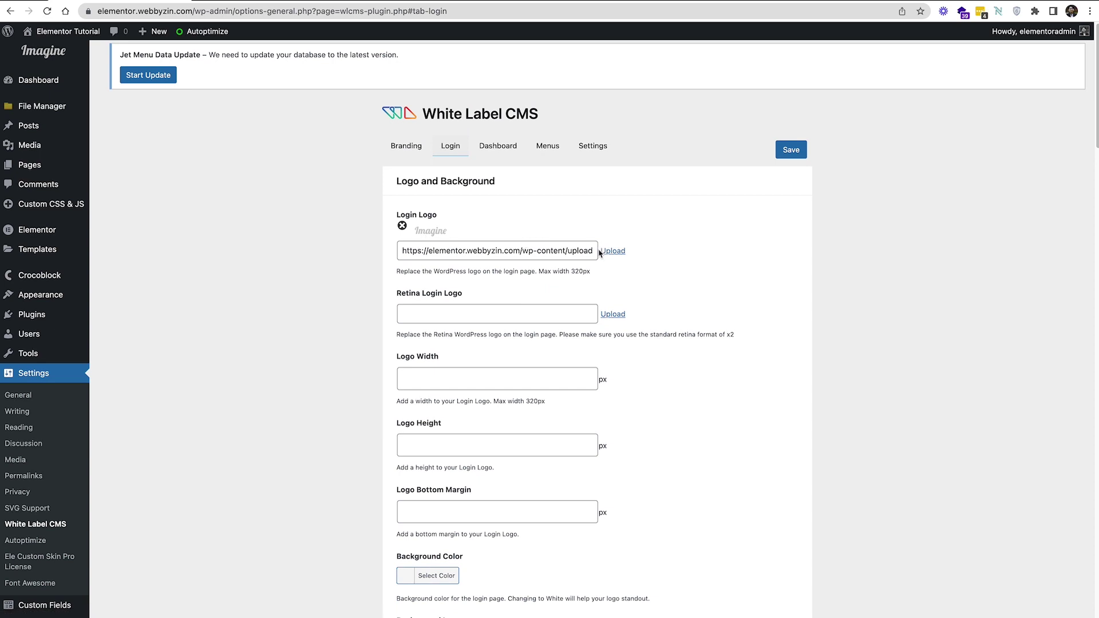
pyautogui.scroll(-4, 599, 252)
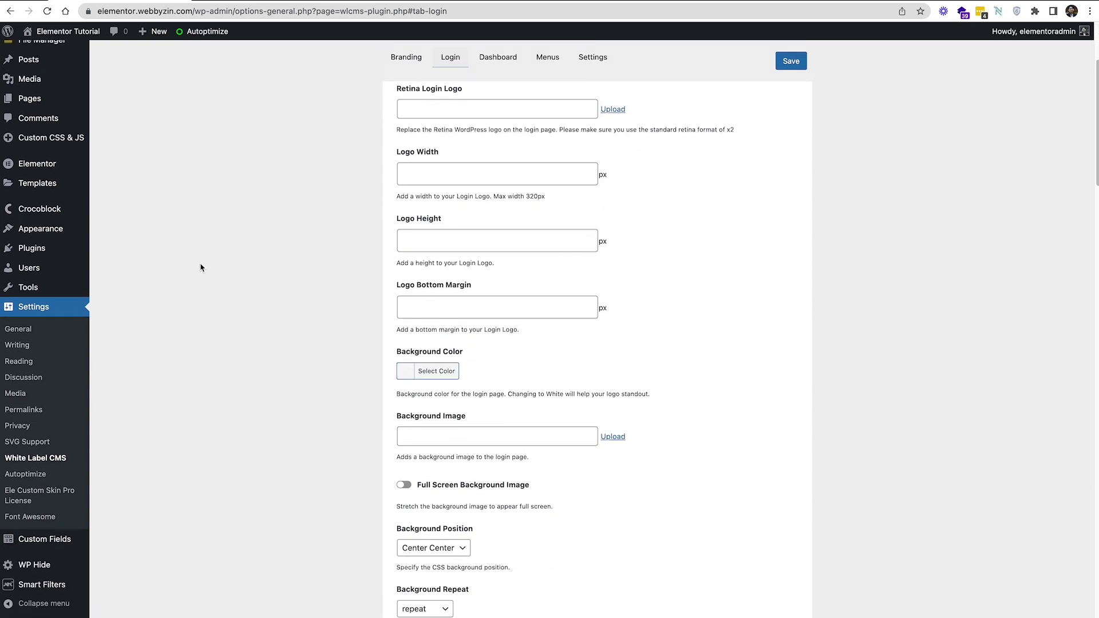
pyautogui.scroll(-6, 200, 260)
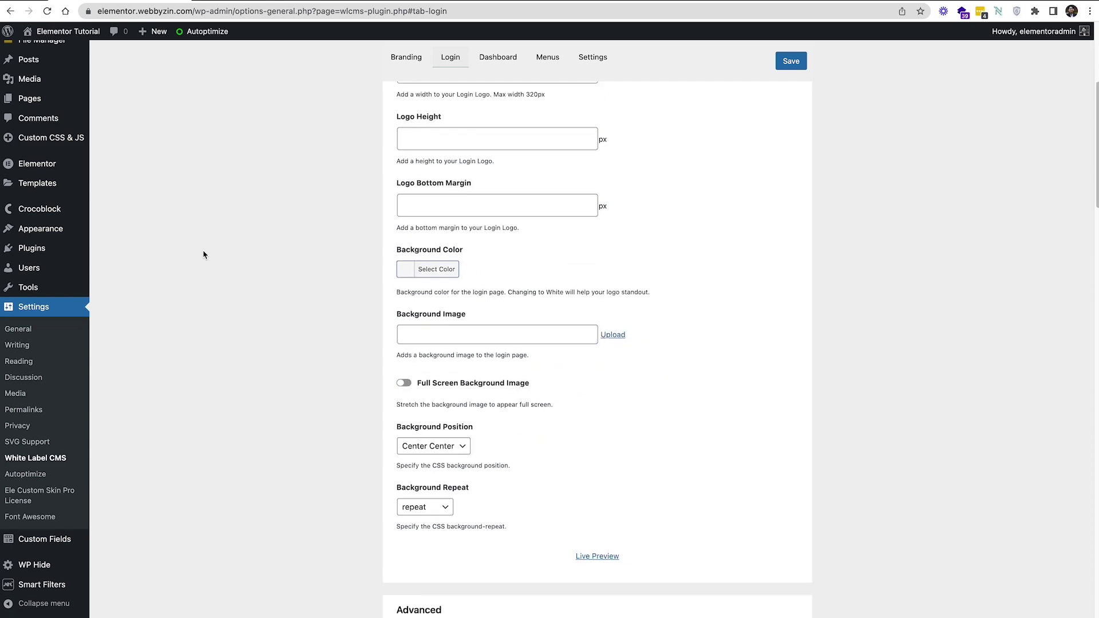
pyautogui.scroll(-5, 203, 255)
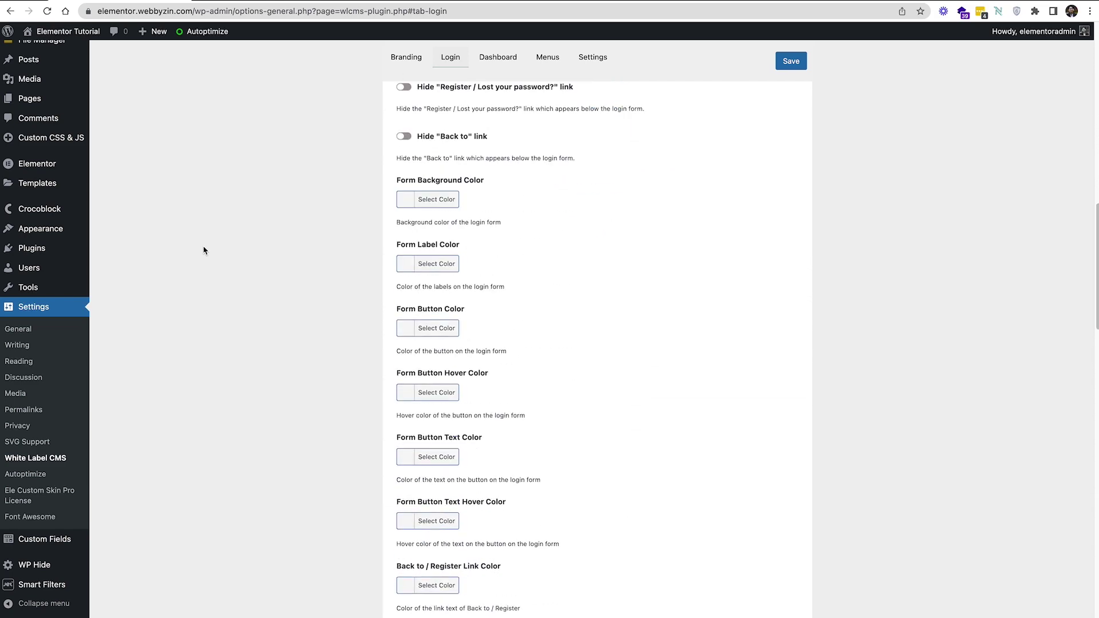
pyautogui.scroll(-3, 203, 250)
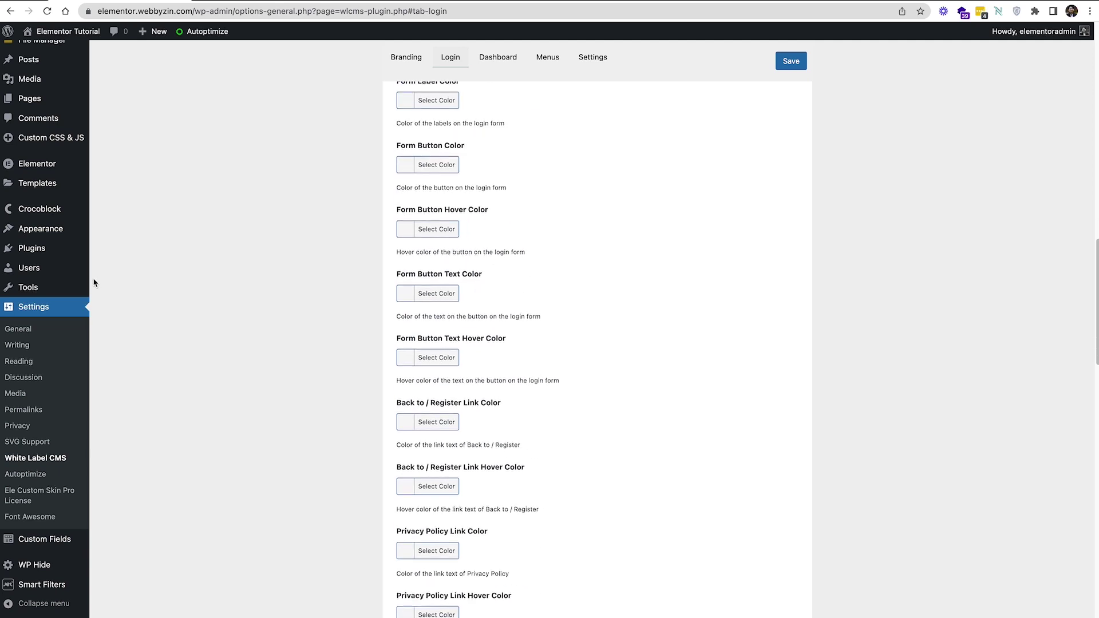
pyautogui.scroll(-3, 95, 283)
pyautogui.moveTo(7, 289)
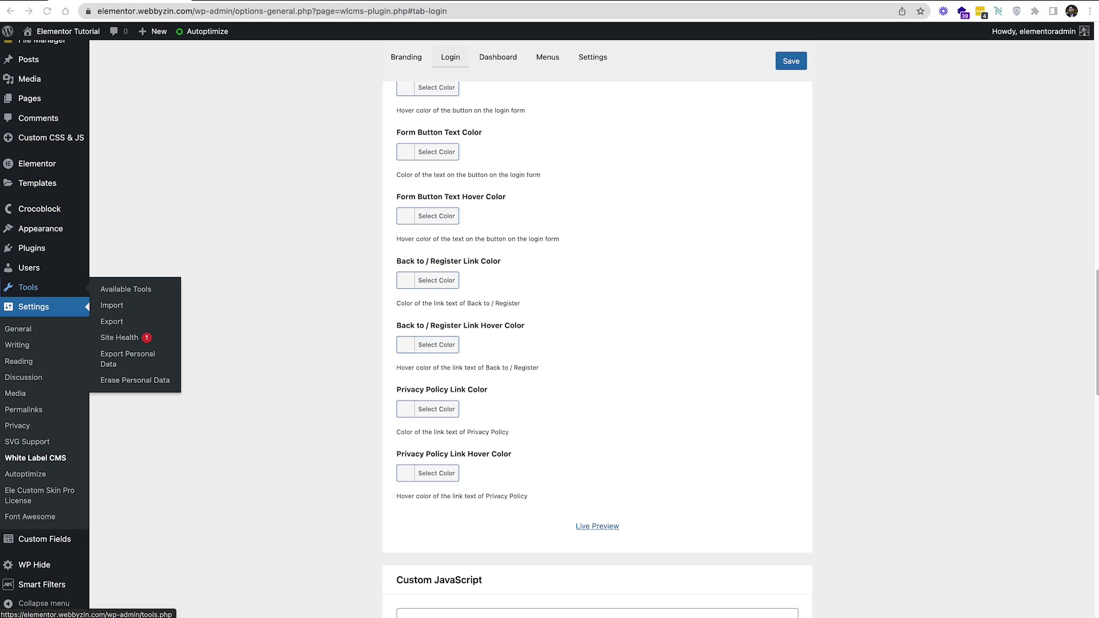
pyautogui.scroll(2, 186, 303)
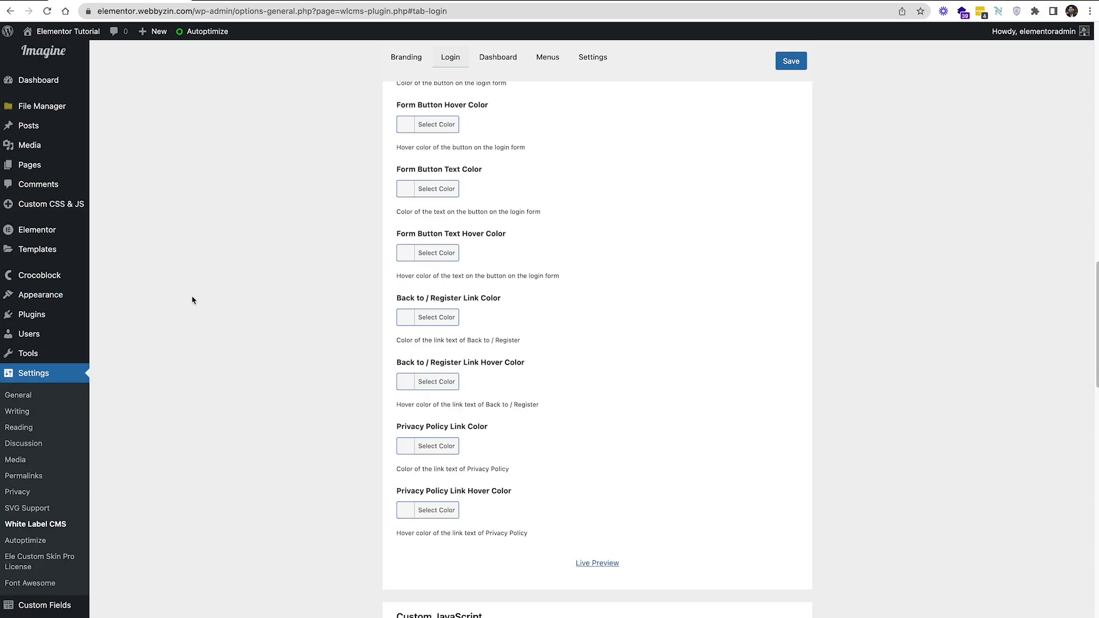
pyautogui.scroll(-5, 199, 302)
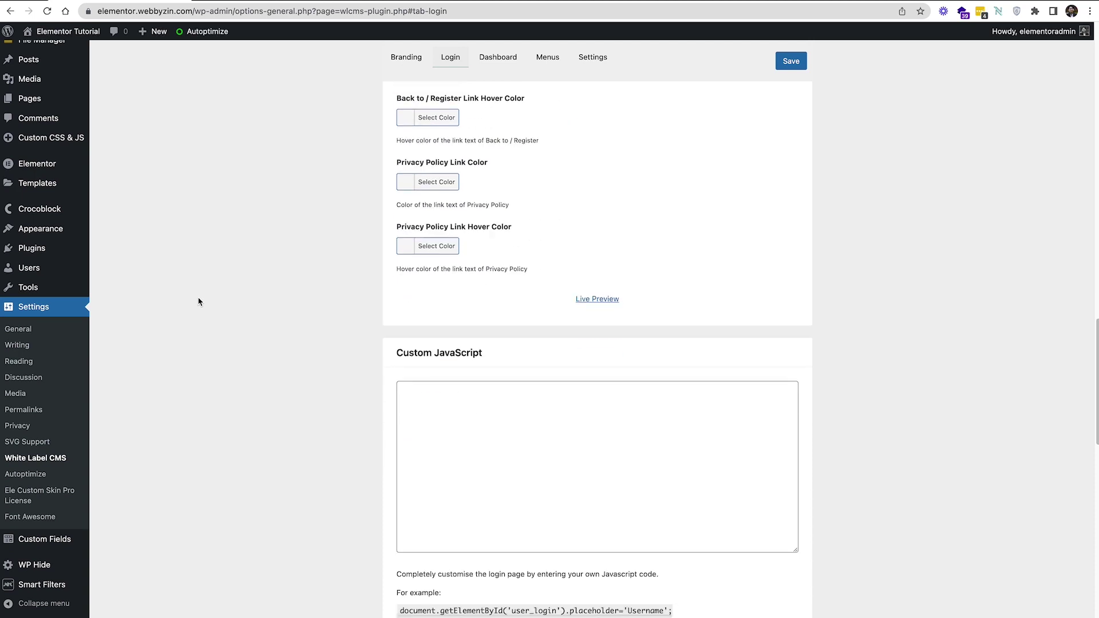
pyautogui.click(47, 572)
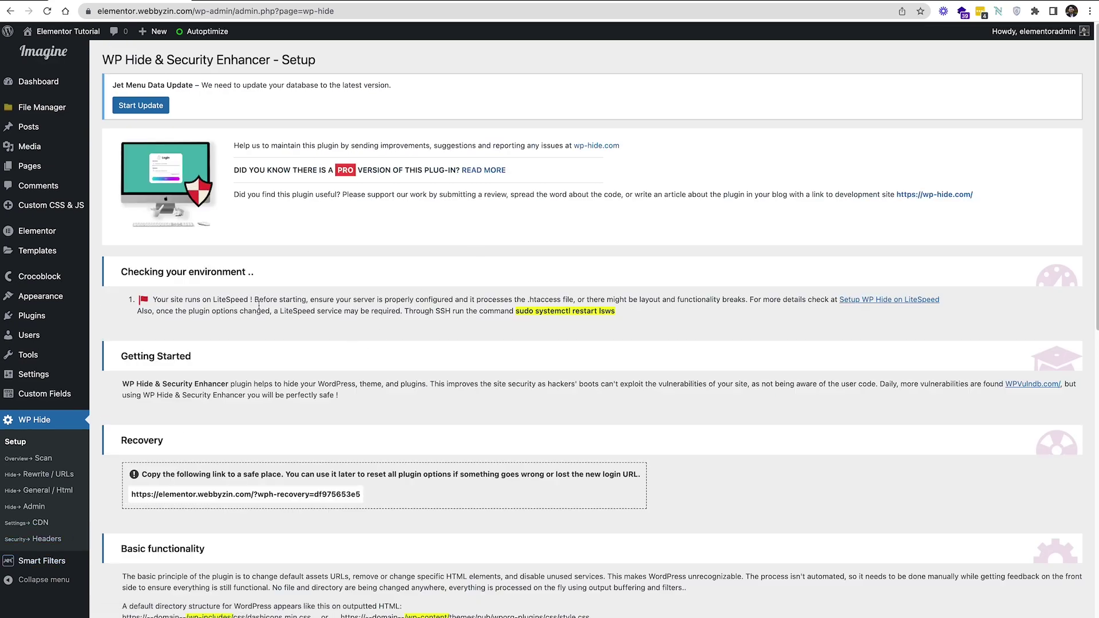
# Copy the WP Hide recovery URL from the Recovery section and start a new text document
pyautogui.scroll(-5, 401, 166)
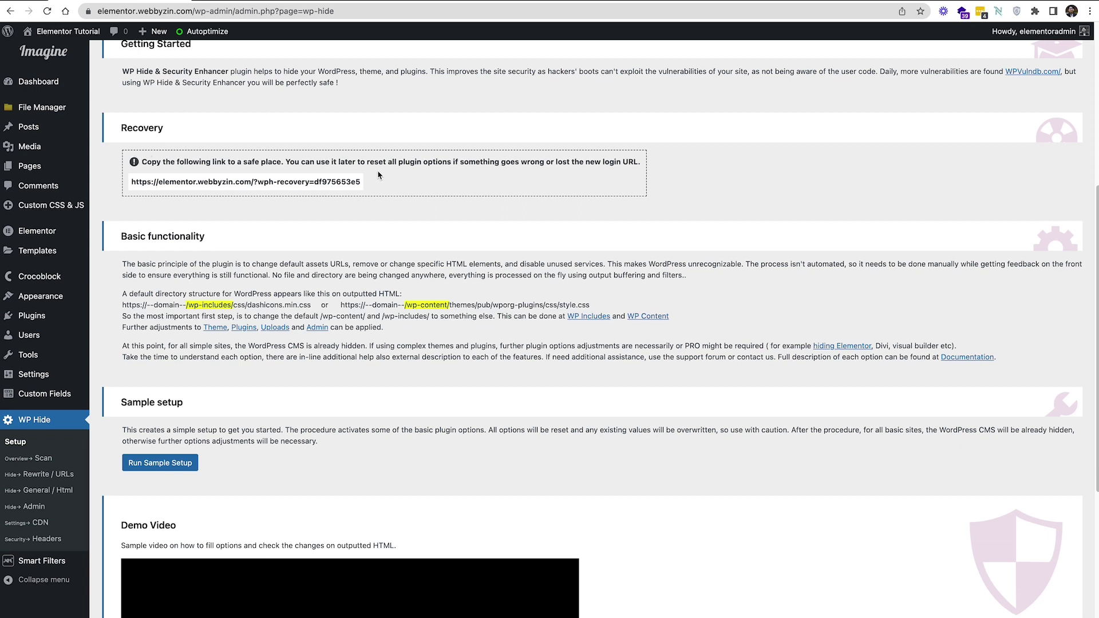
pyautogui.tripleClick(344, 182)
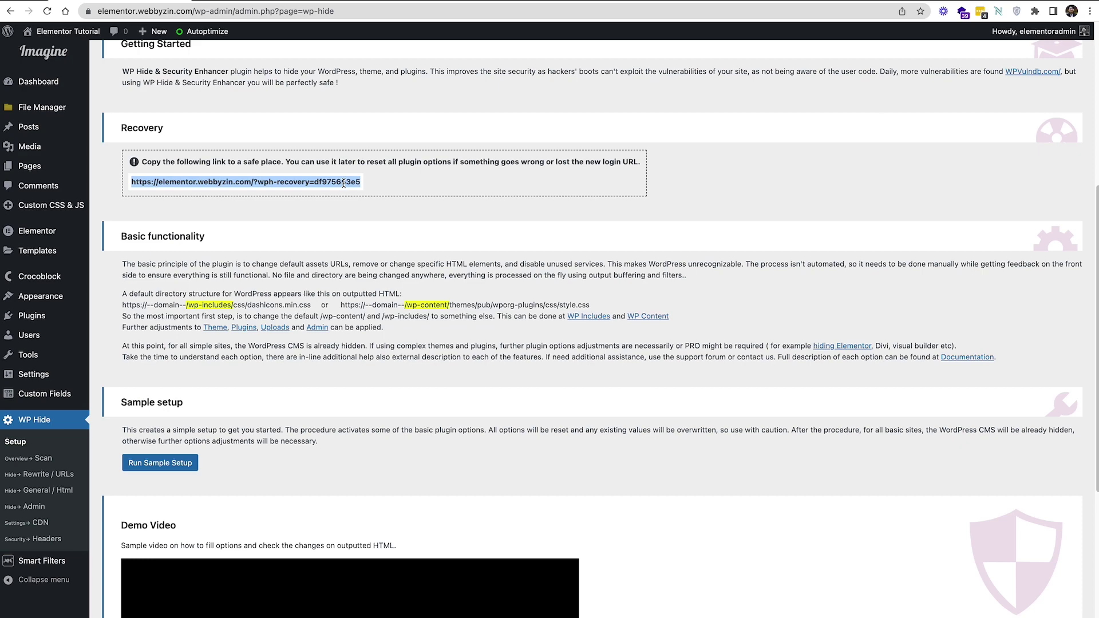
pyautogui.rightClick(344, 182)
pyautogui.click(378, 211)
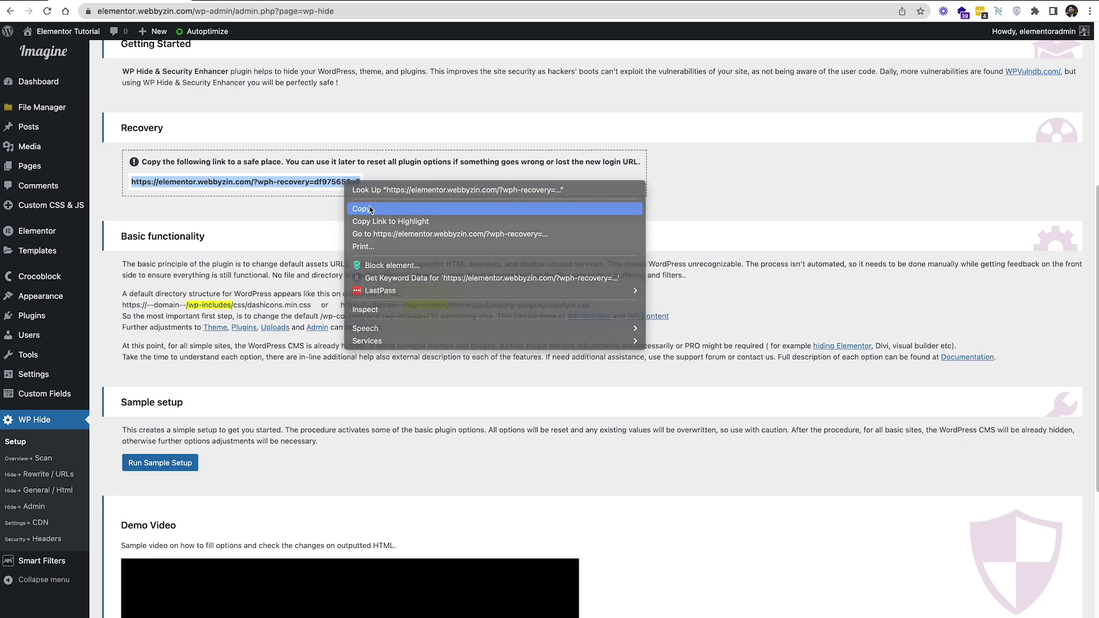
pyautogui.click(327, 201)
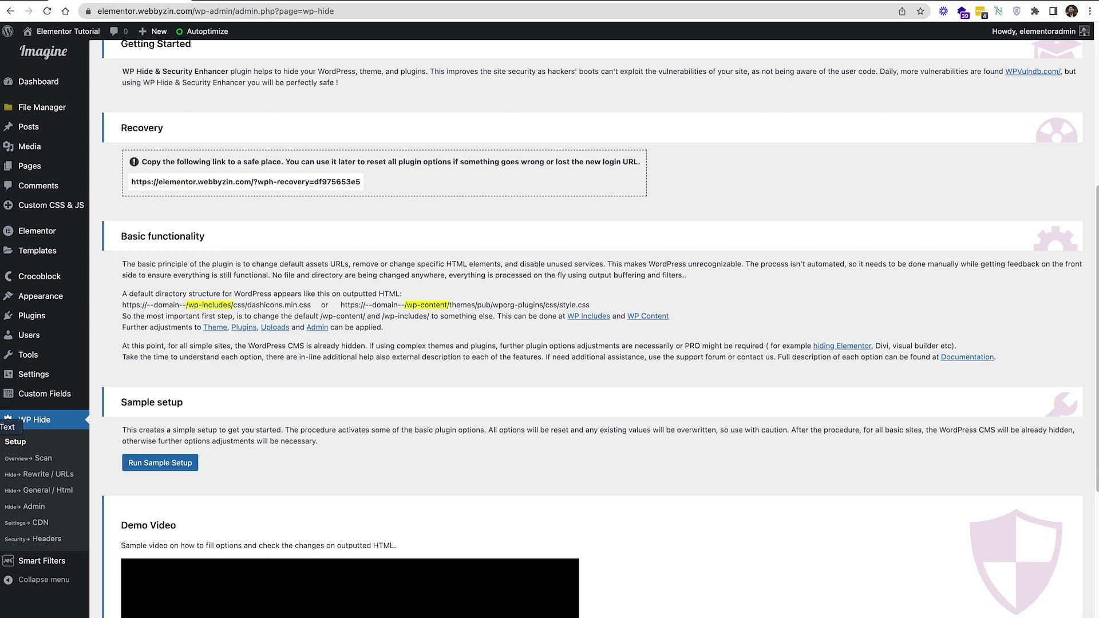
pyautogui.click(8, 427)
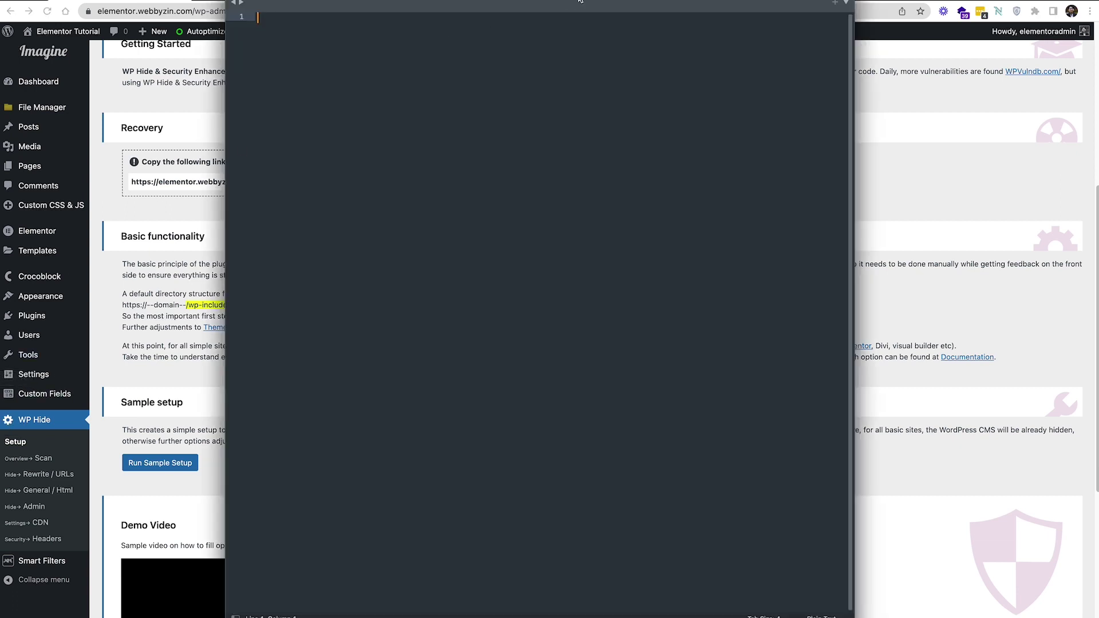
# Paste the recovery link into the untitled editor document, resize the editor and minimize it
pyautogui.moveTo(588, 14); pyautogui.dragTo(586, 67)
pyautogui.moveTo(763, 71); pyautogui.dragTo(780, 39)
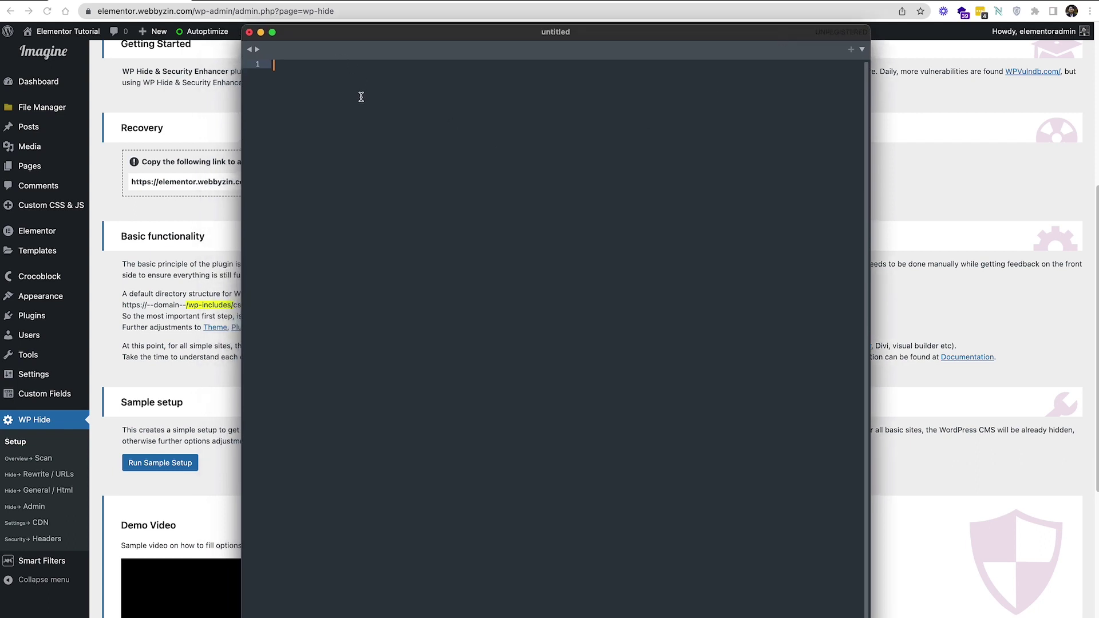
pyautogui.press('super+v')
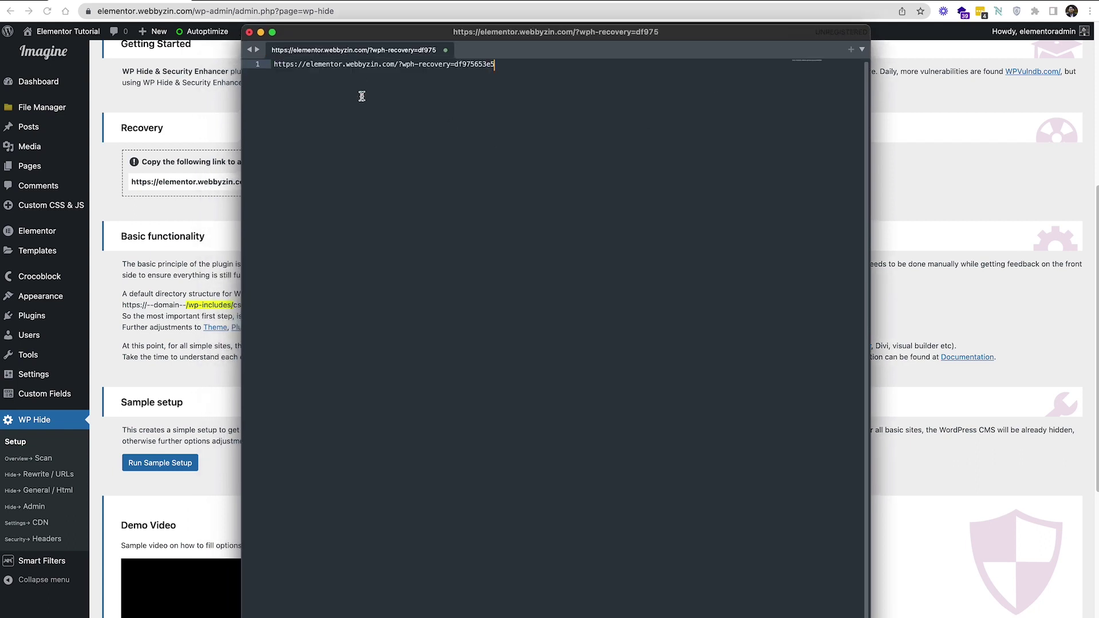
pyautogui.moveTo(605, 32); pyautogui.dragTo(629, 28)
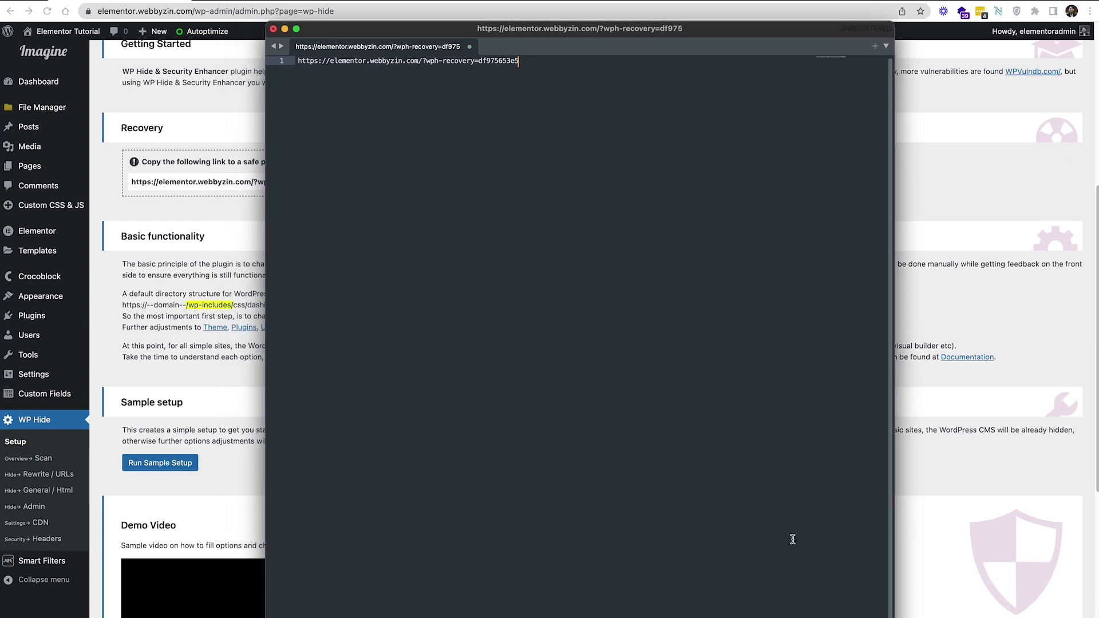
pyautogui.moveTo(894, 617); pyautogui.dragTo(860, 602)
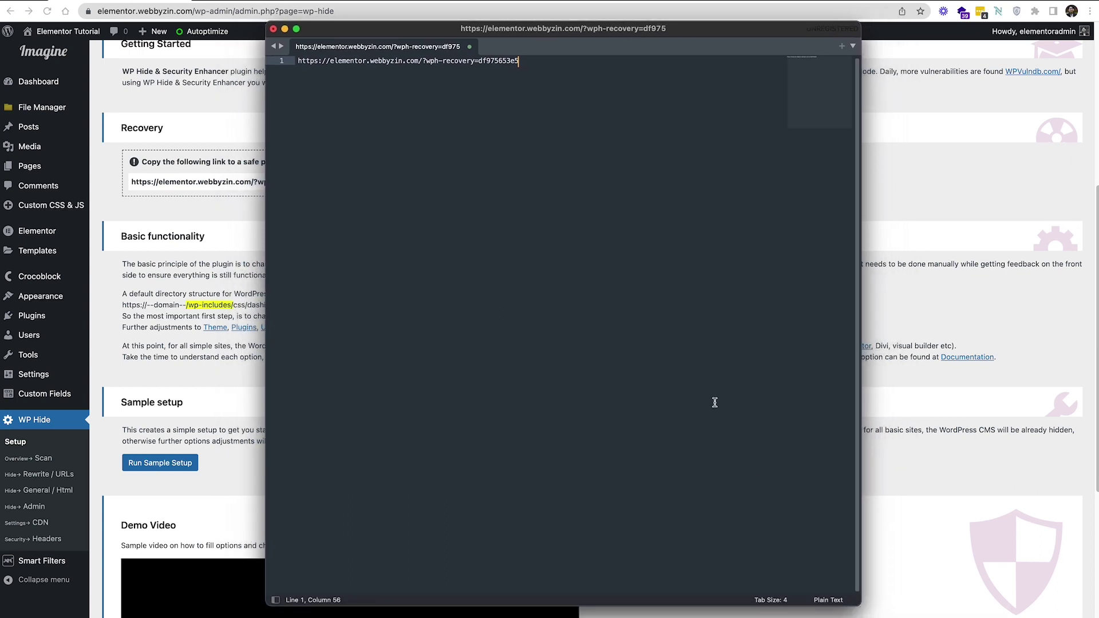
pyautogui.moveTo(594, 36); pyautogui.dragTo(606, 40)
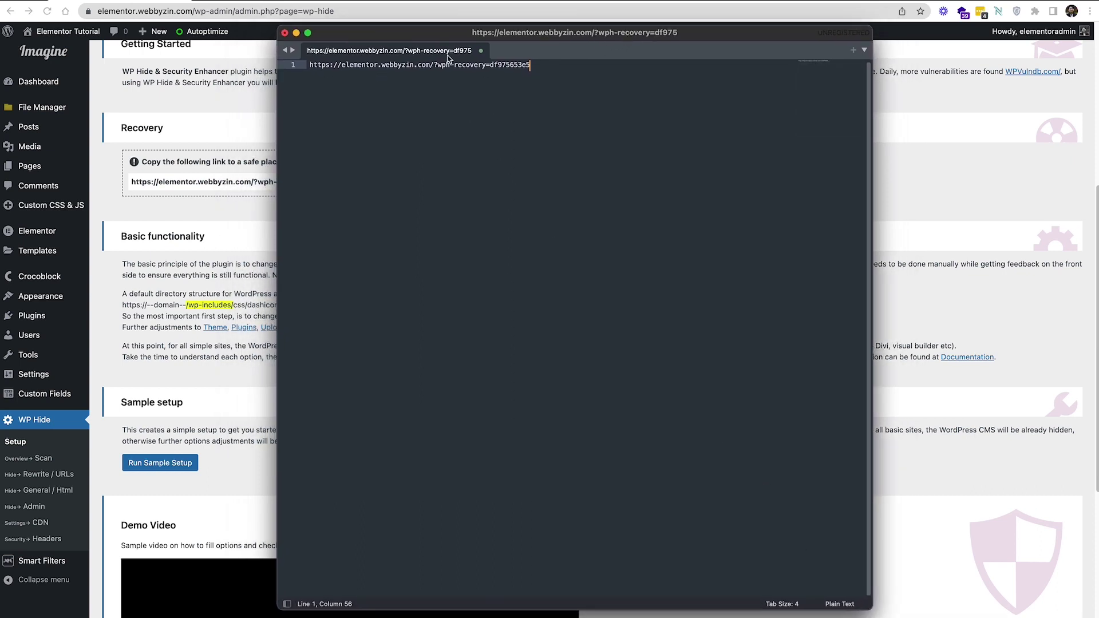
pyautogui.click(297, 33)
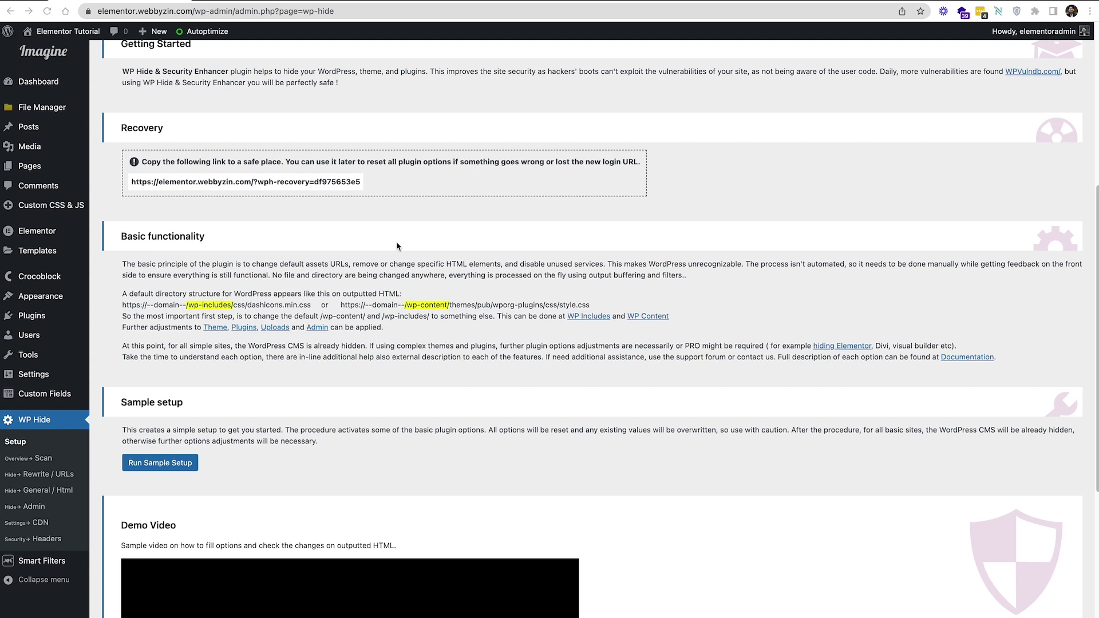
# Open the WP Hide Security Scan results and highlight the 38% protection score
pyautogui.scroll(-2, 398, 246)
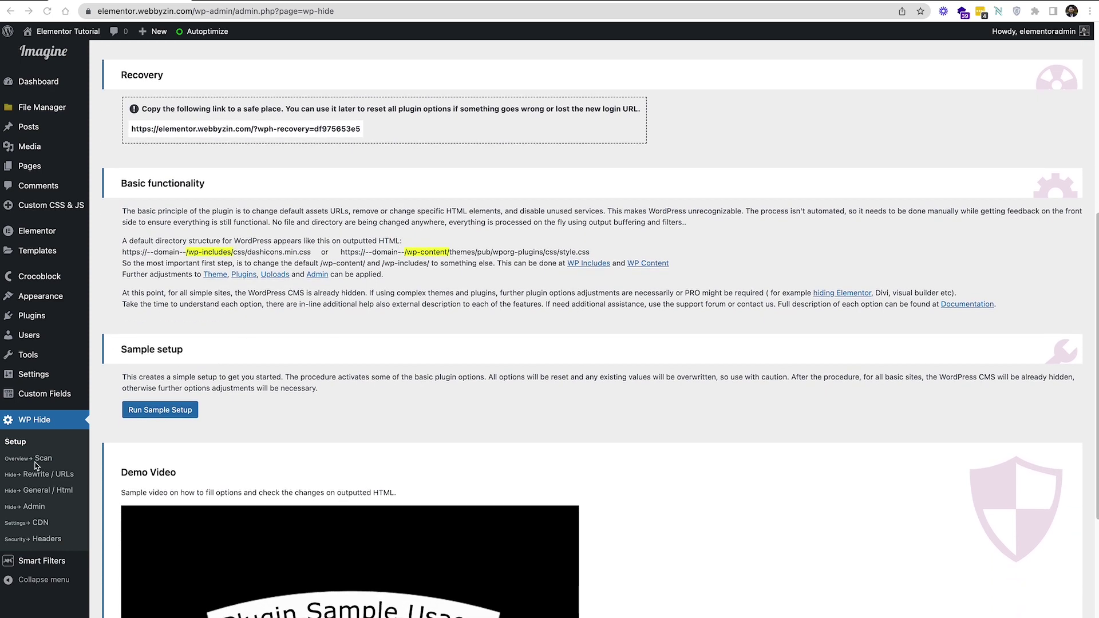
pyautogui.click(26, 459)
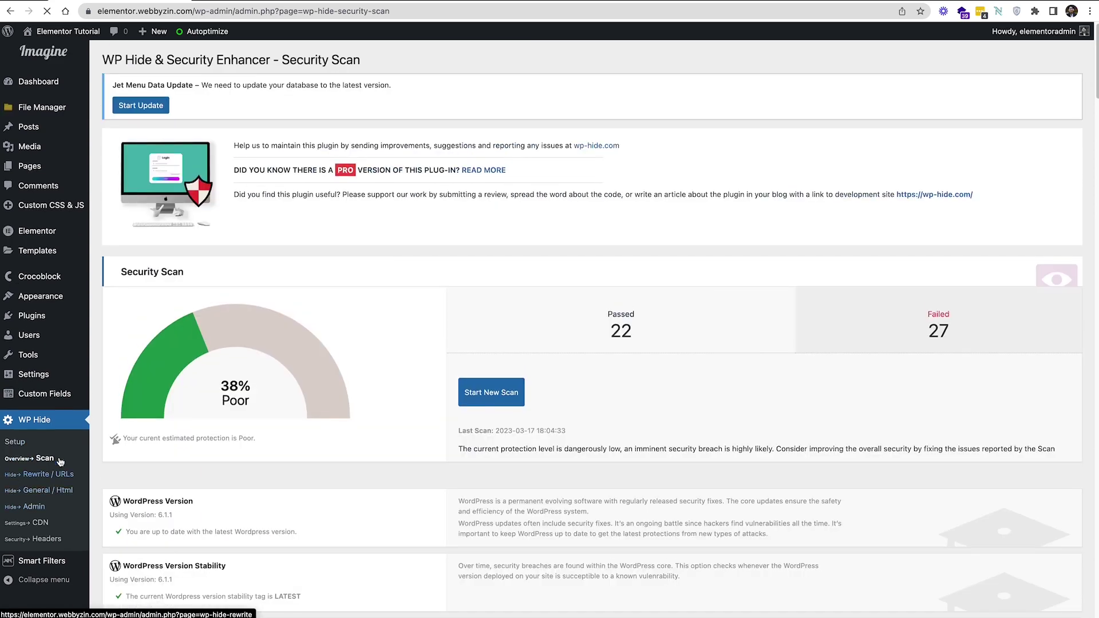
pyautogui.scroll(-5, 402, 309)
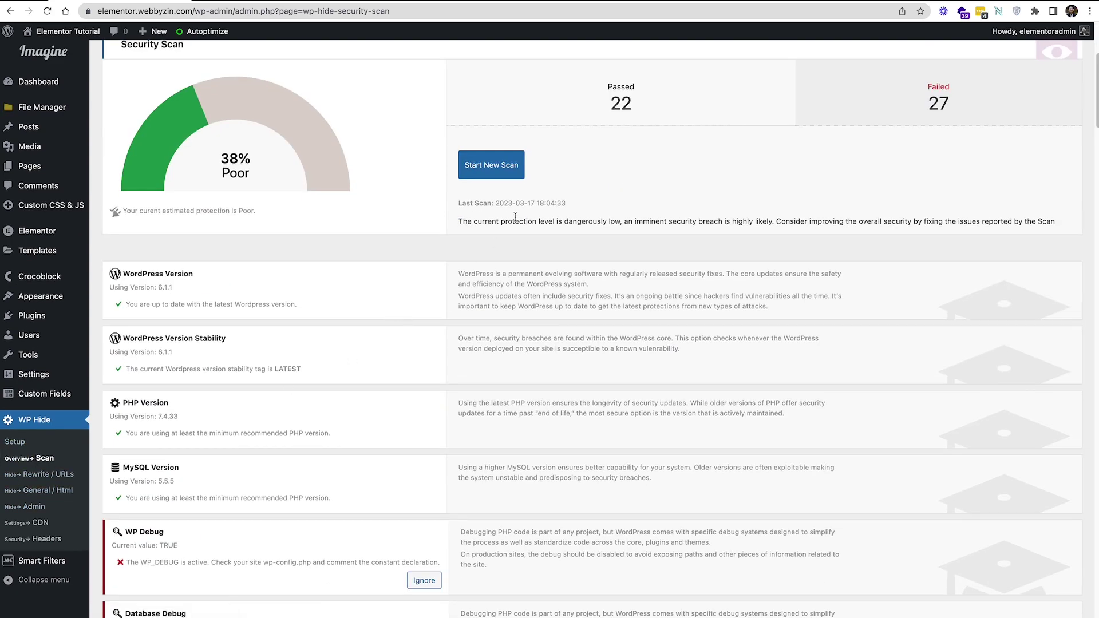
pyautogui.scroll(2, 515, 217)
pyautogui.scroll(-1, 714, 251)
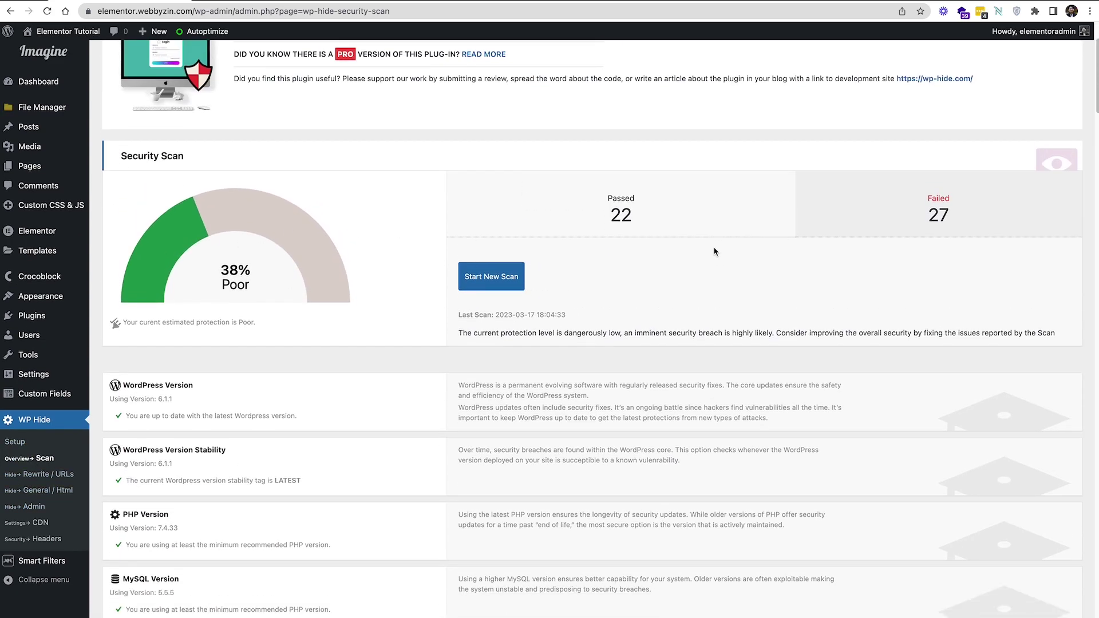
pyautogui.scroll(-1, 715, 249)
pyautogui.scroll(-4, 267, 345)
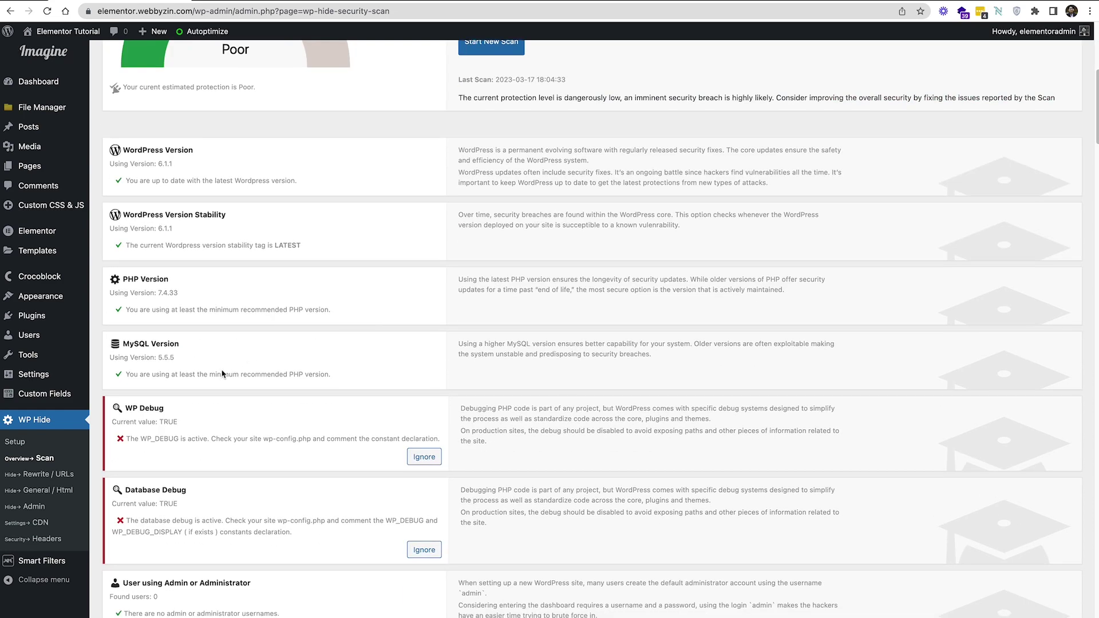
pyautogui.scroll(6, 222, 373)
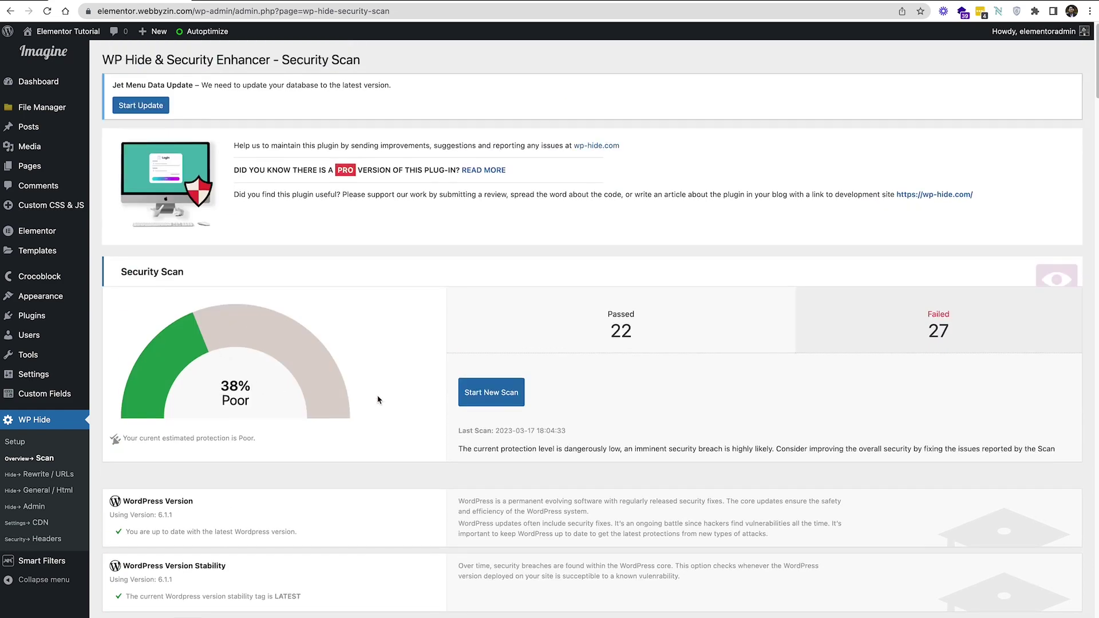
pyautogui.scroll(-1, 378, 400)
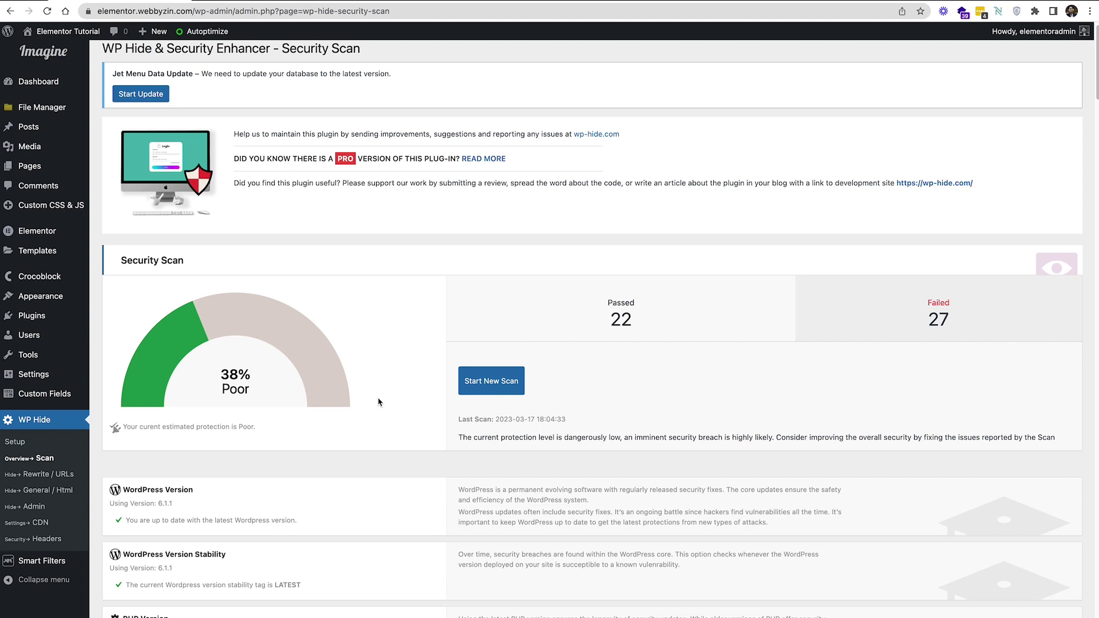
pyautogui.scroll(-2, 380, 402)
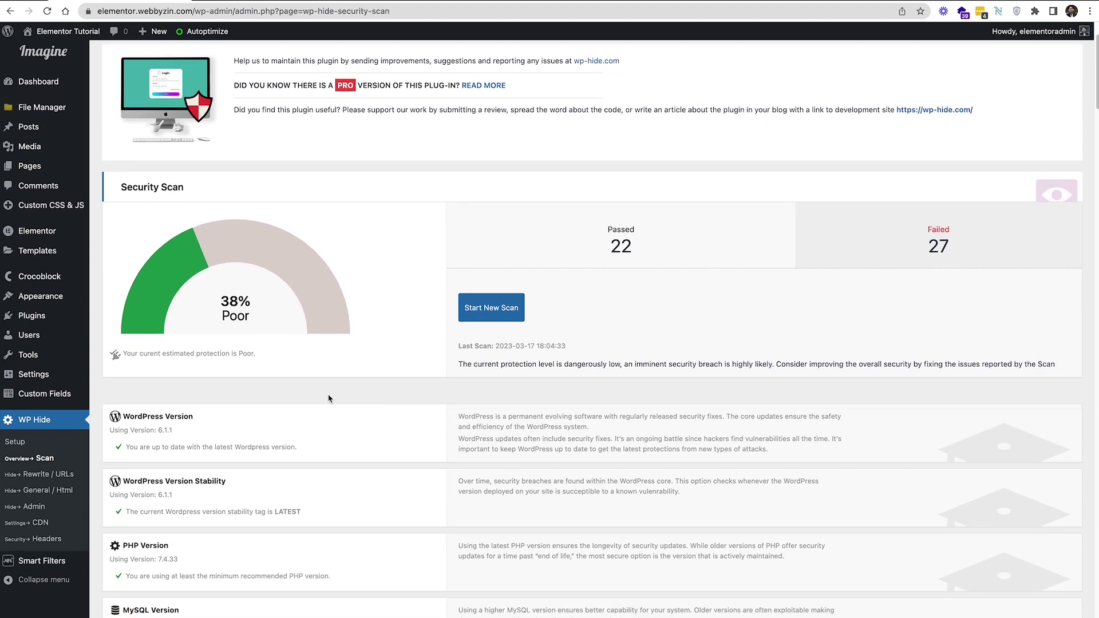
pyautogui.scroll(-1, 343, 389)
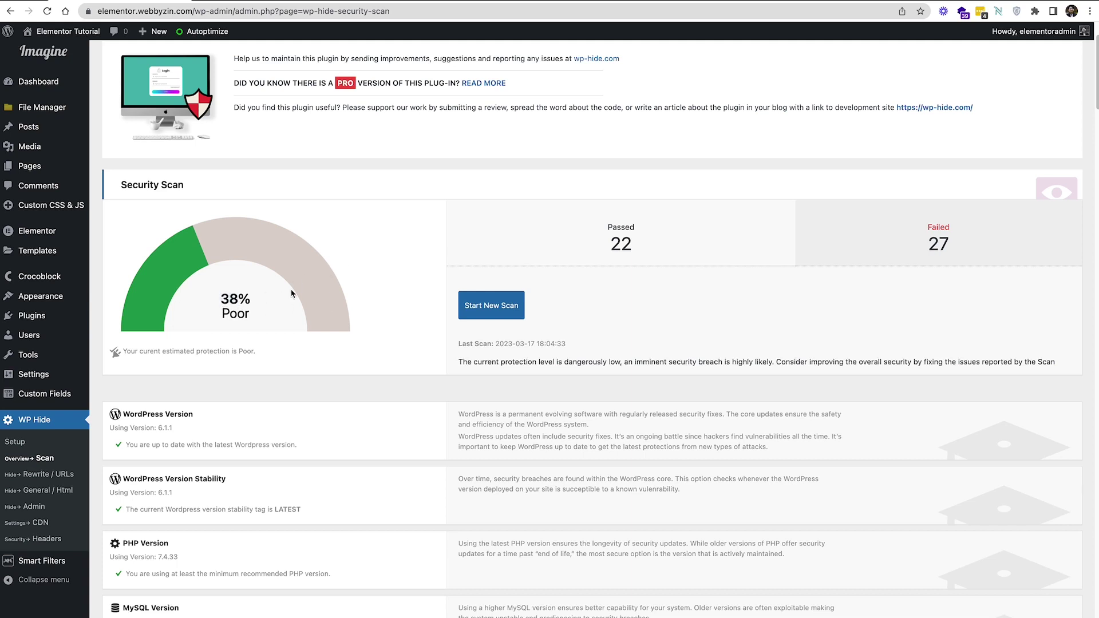
pyautogui.moveTo(248, 299); pyautogui.dragTo(214, 297)
# Scroll through the remaining security scan findings
pyautogui.scroll(-3, 289, 306)
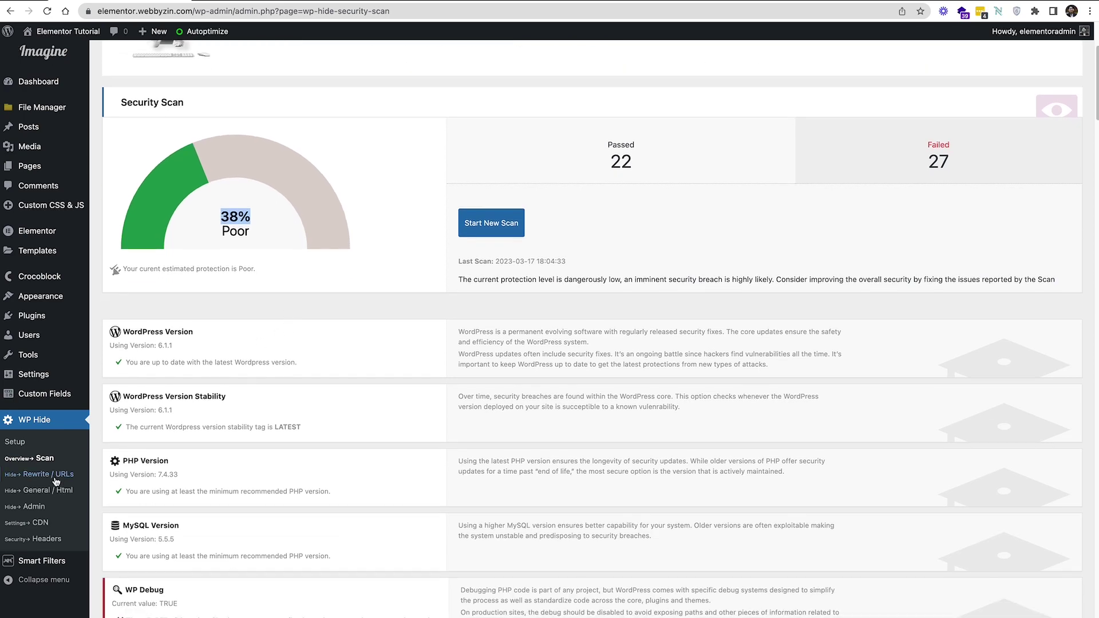
pyautogui.scroll(-5, 269, 277)
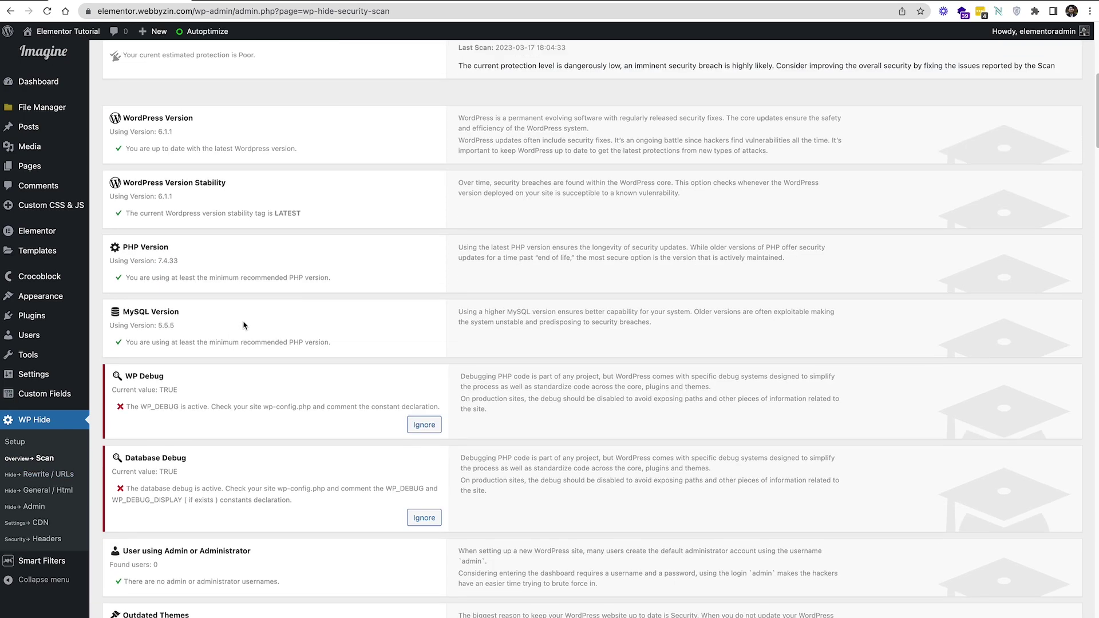
pyautogui.scroll(10, 193, 382)
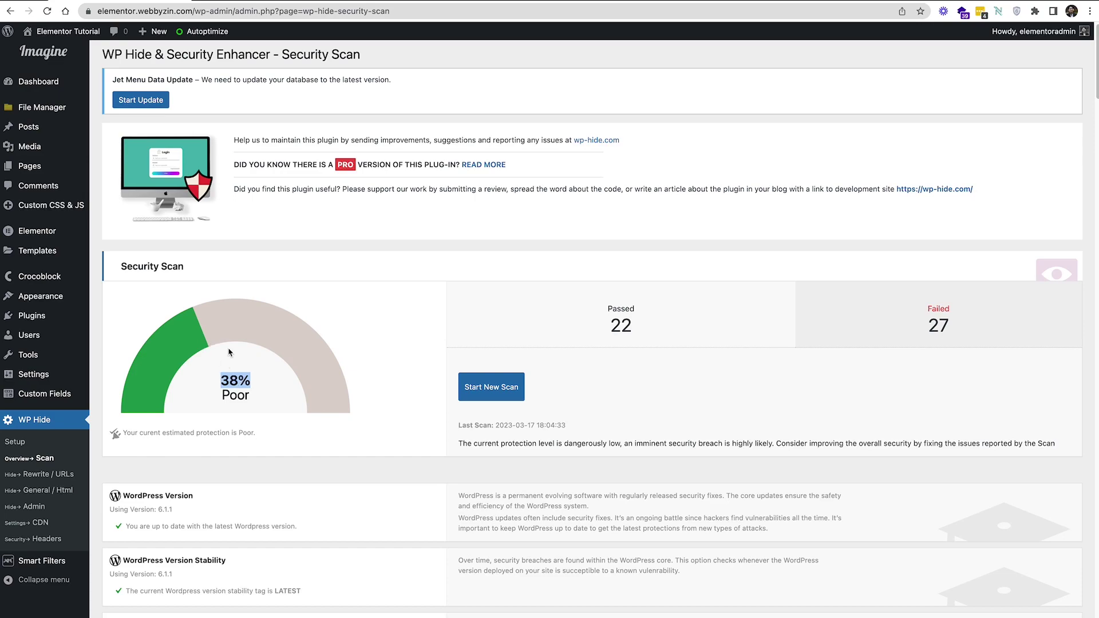
pyautogui.scroll(-5, 280, 395)
pyautogui.scroll(-14, 253, 456)
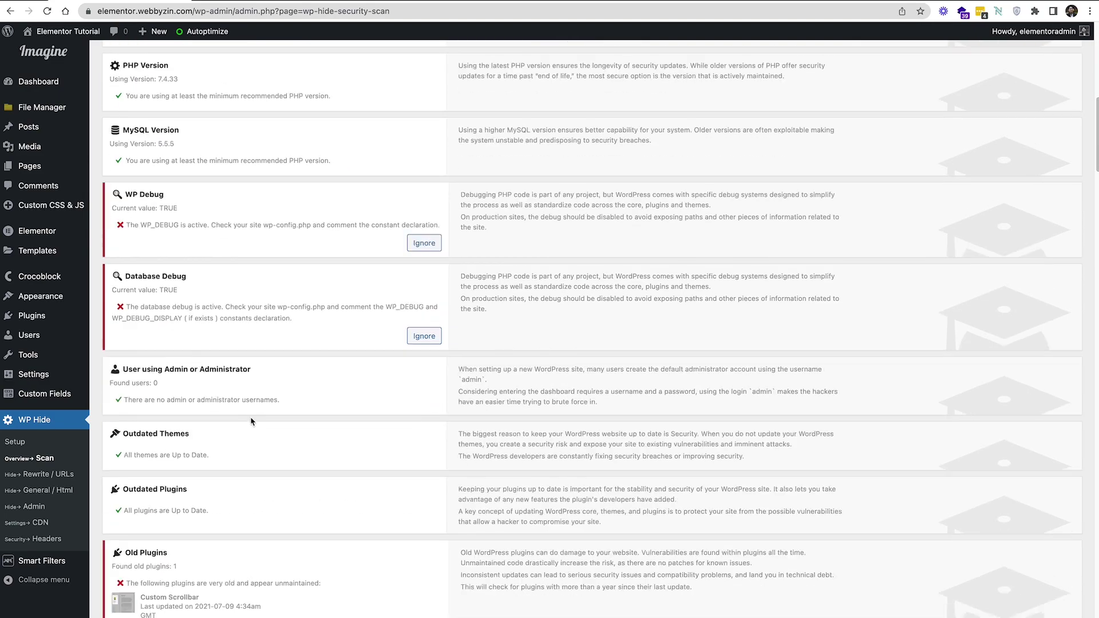
pyautogui.scroll(-6, 252, 411)
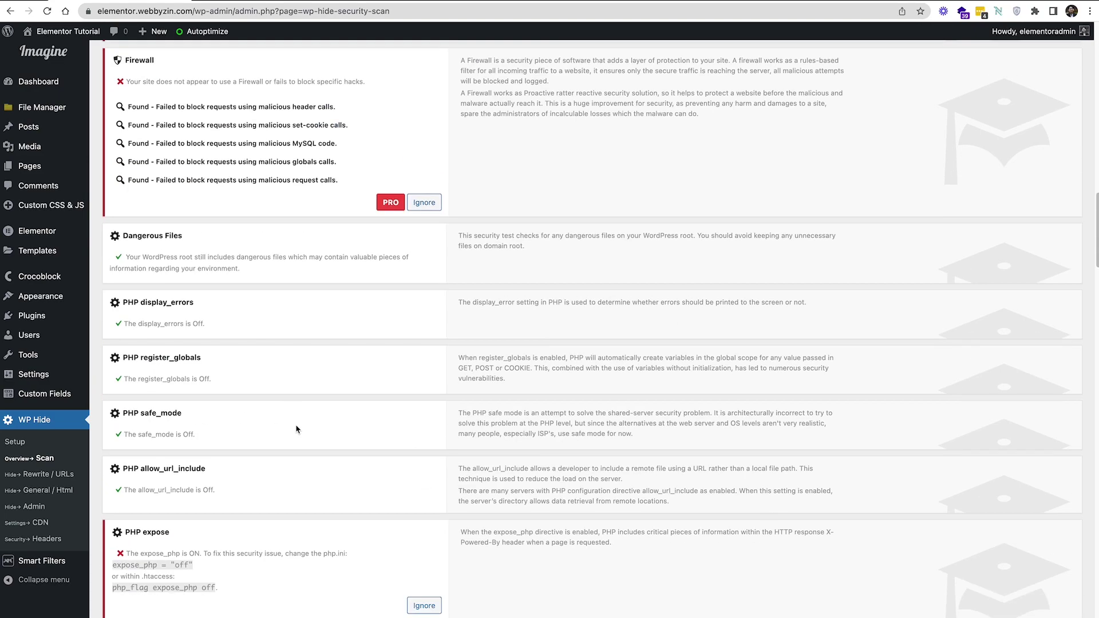
pyautogui.scroll(14, 294, 432)
pyautogui.scroll(11, 312, 423)
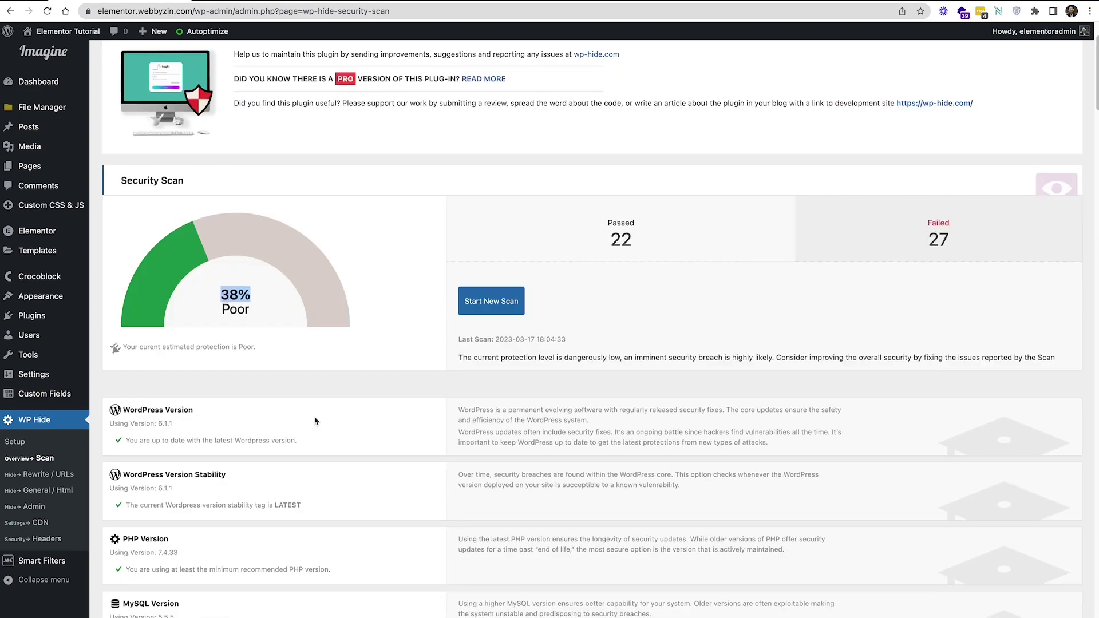
pyautogui.scroll(-5, 319, 418)
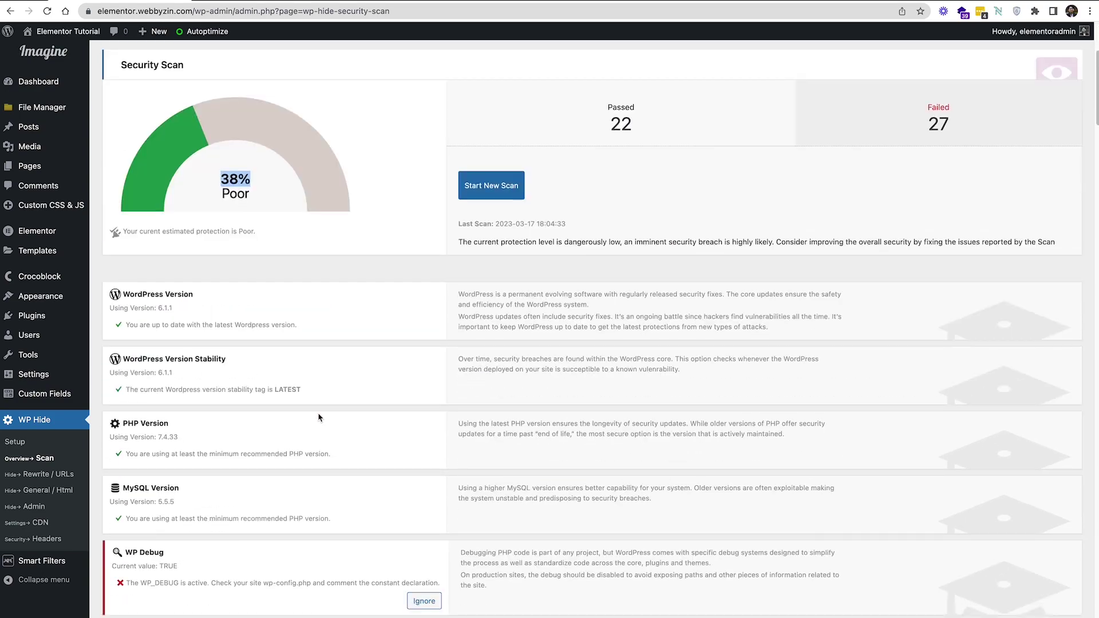
pyautogui.scroll(-1, 319, 417)
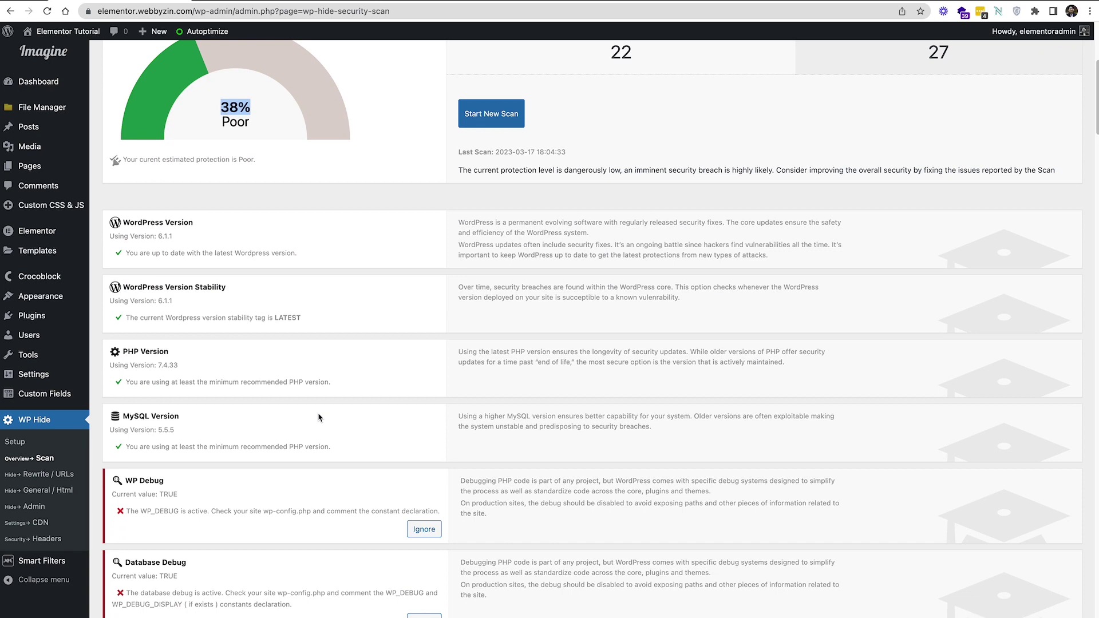
pyautogui.scroll(4, 318, 417)
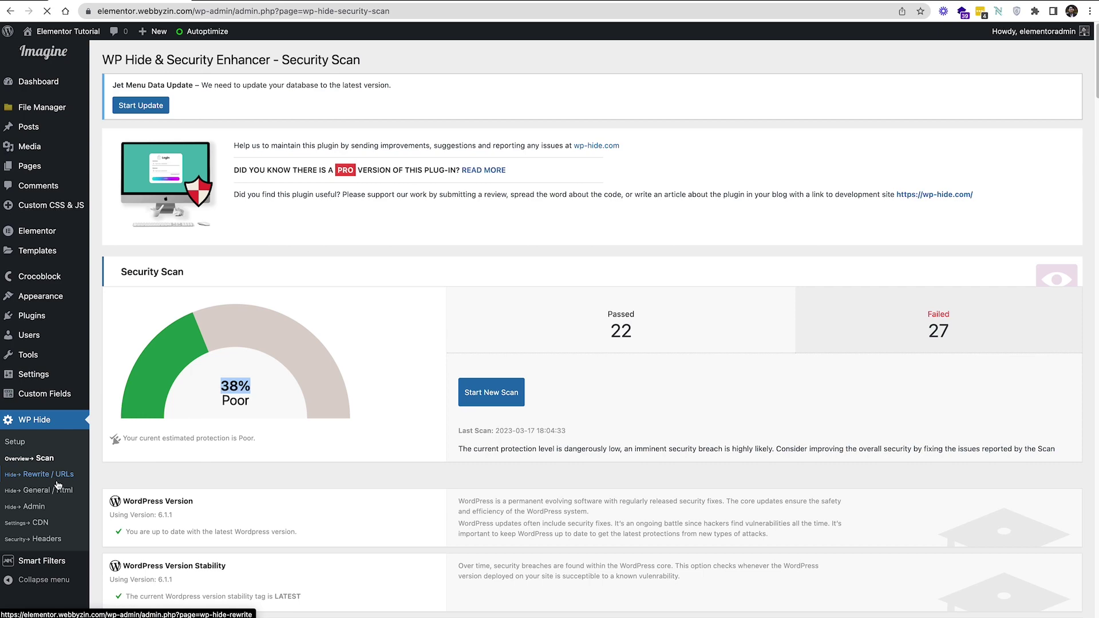
pyautogui.scroll(-3, 57, 486)
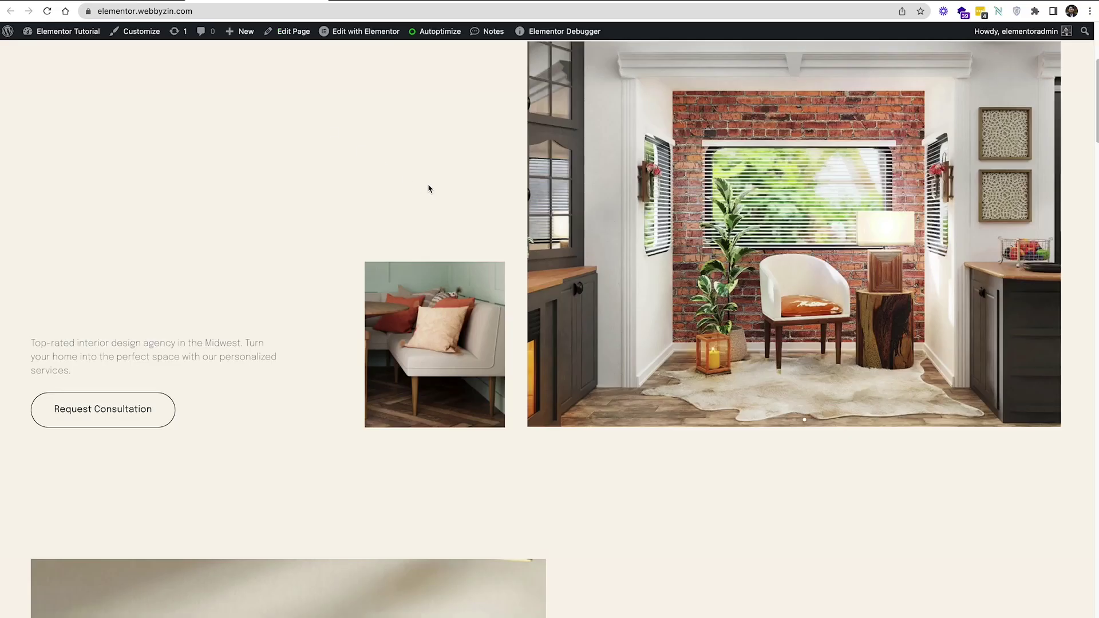
# Inspect the elementor.webbyzin.com homepage in DevTools and reposition the DevTools window
pyautogui.scroll(5, 548, 331)
pyautogui.rightClick(426, 297)
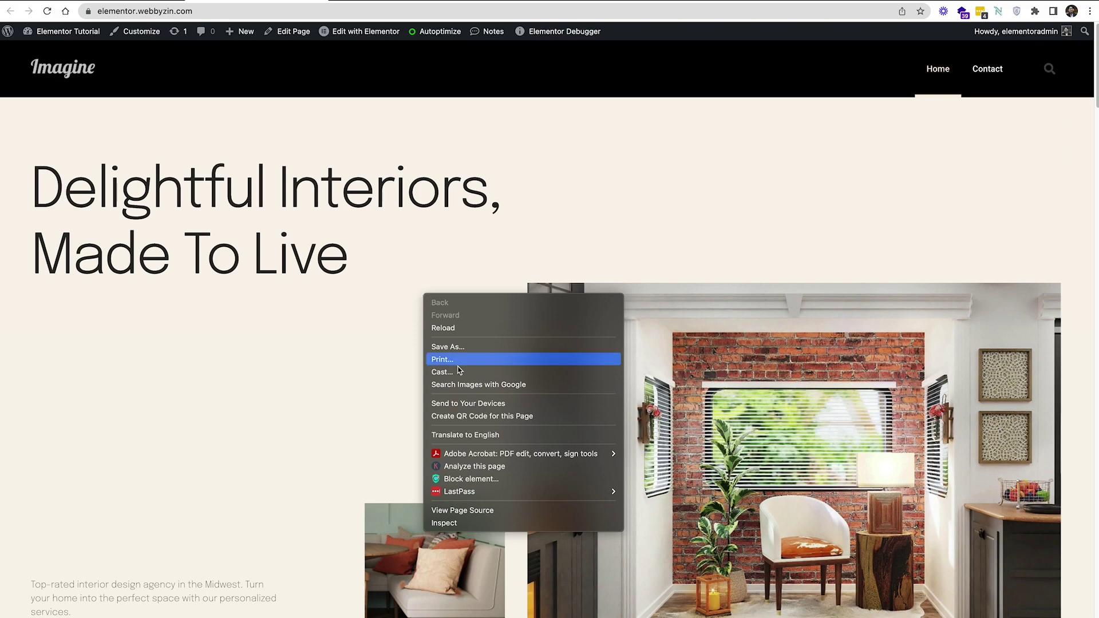
pyautogui.click(458, 522)
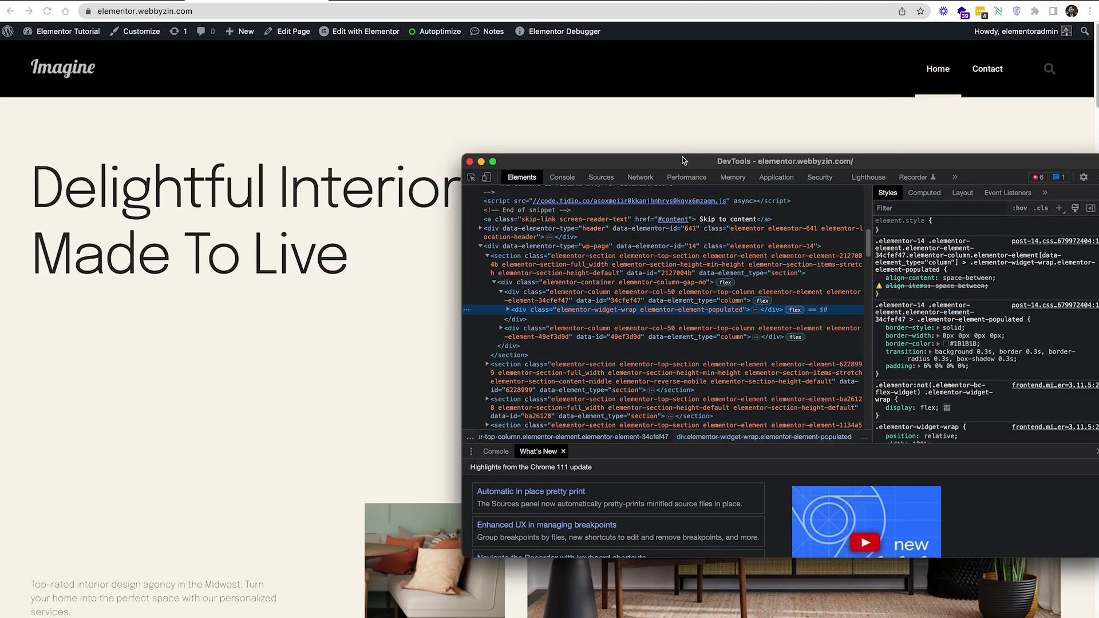
pyautogui.moveTo(681, 157); pyautogui.dragTo(633, 144)
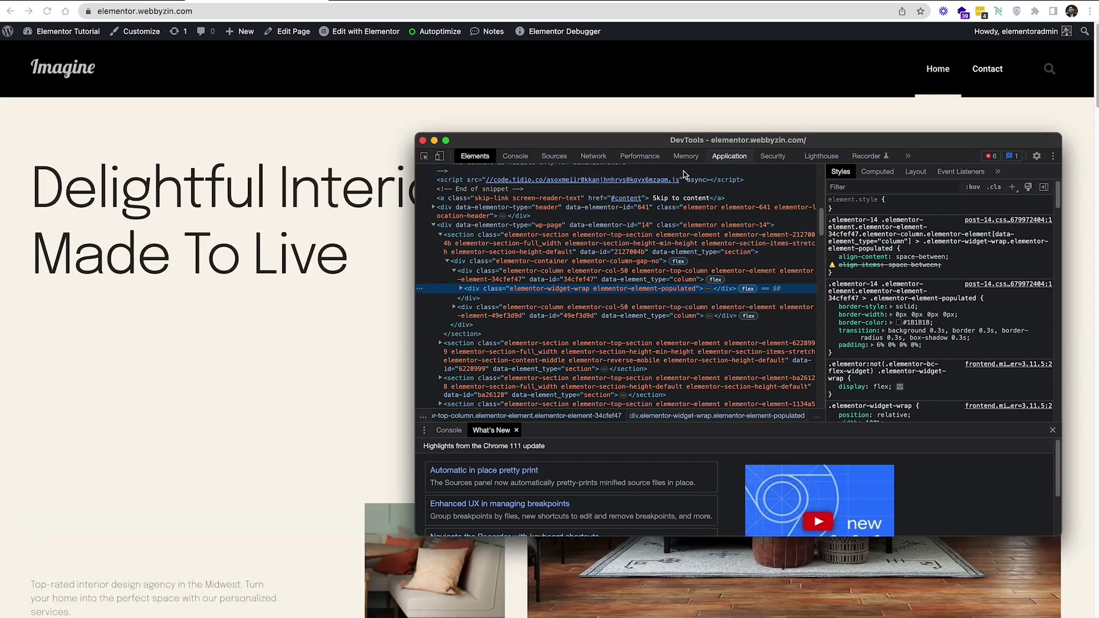
pyautogui.moveTo(624, 140); pyautogui.dragTo(642, 116)
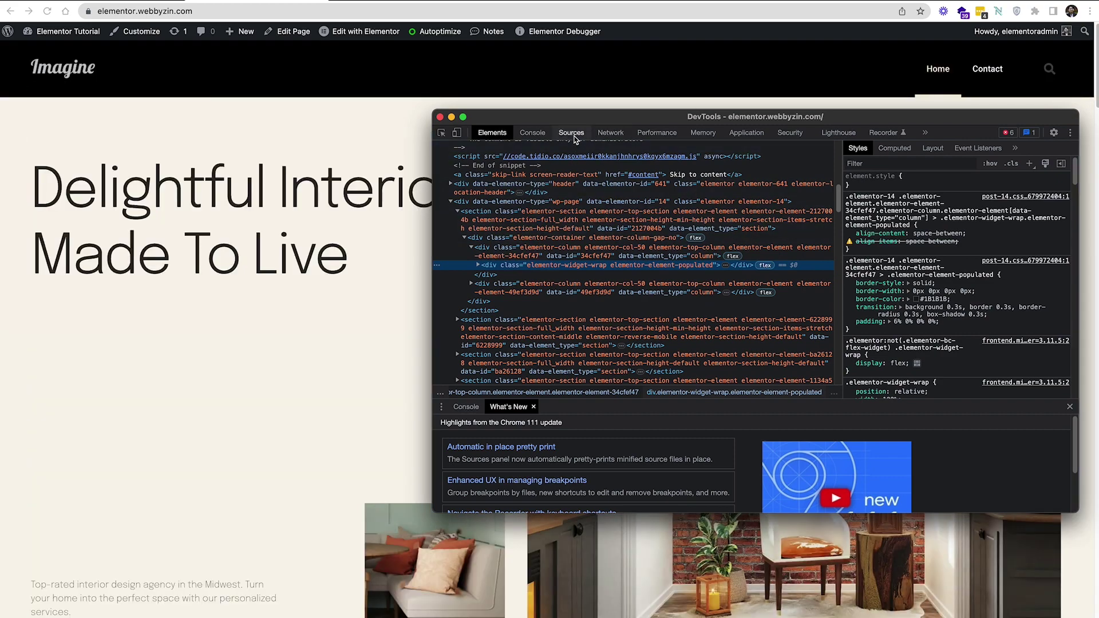
# In the Sources panel, expand wp-content and wp-includes to list loaded folders, then close DevTools
pyautogui.click(572, 134)
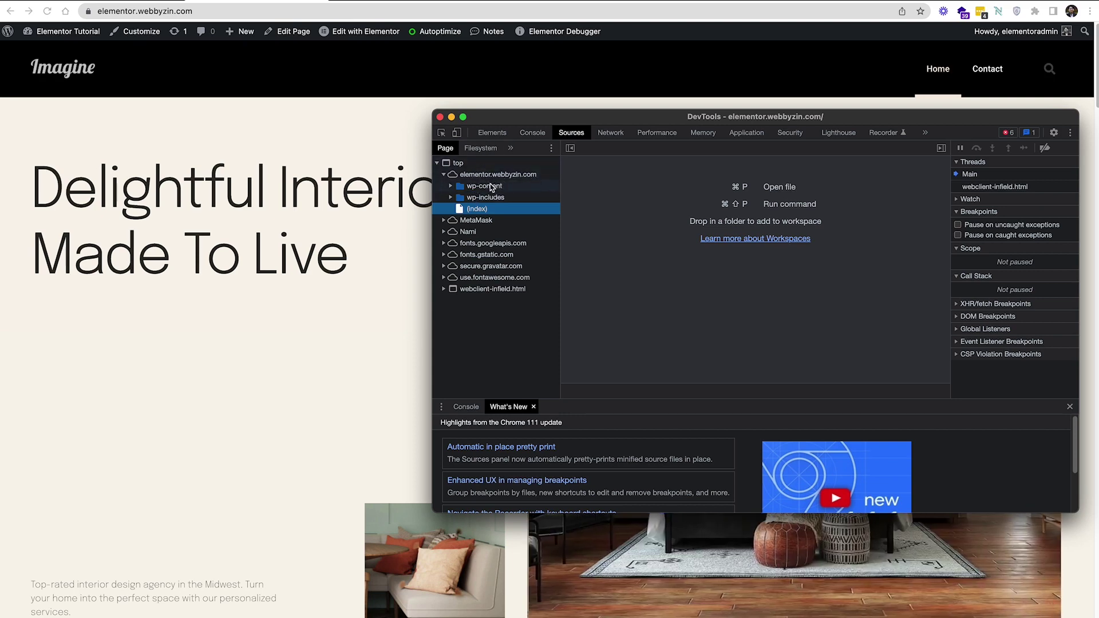
pyautogui.click(451, 186)
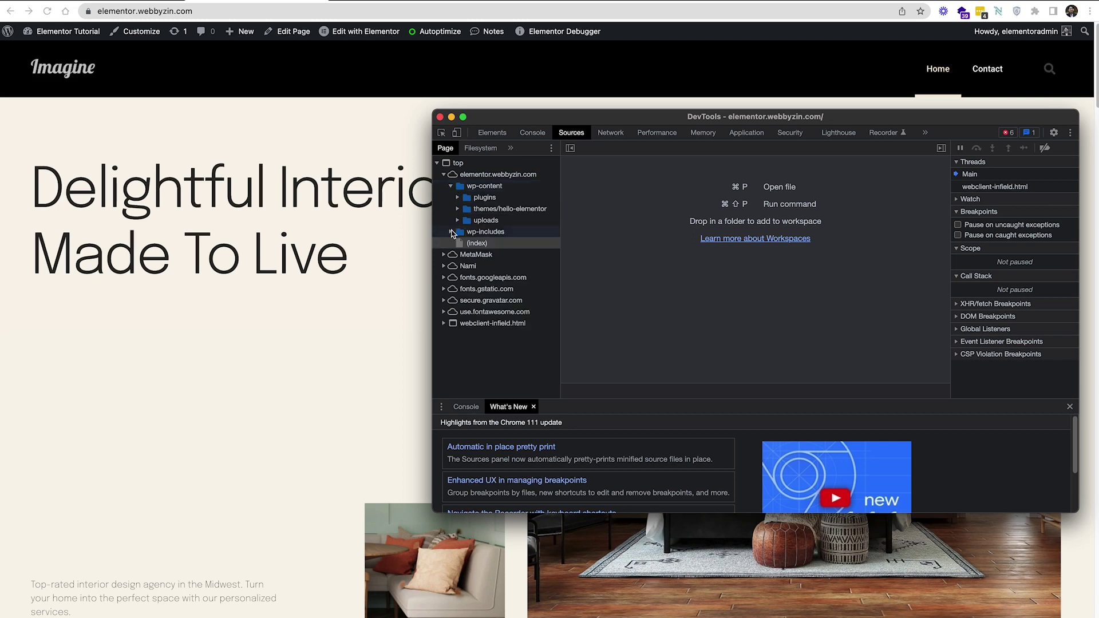
pyautogui.click(453, 232)
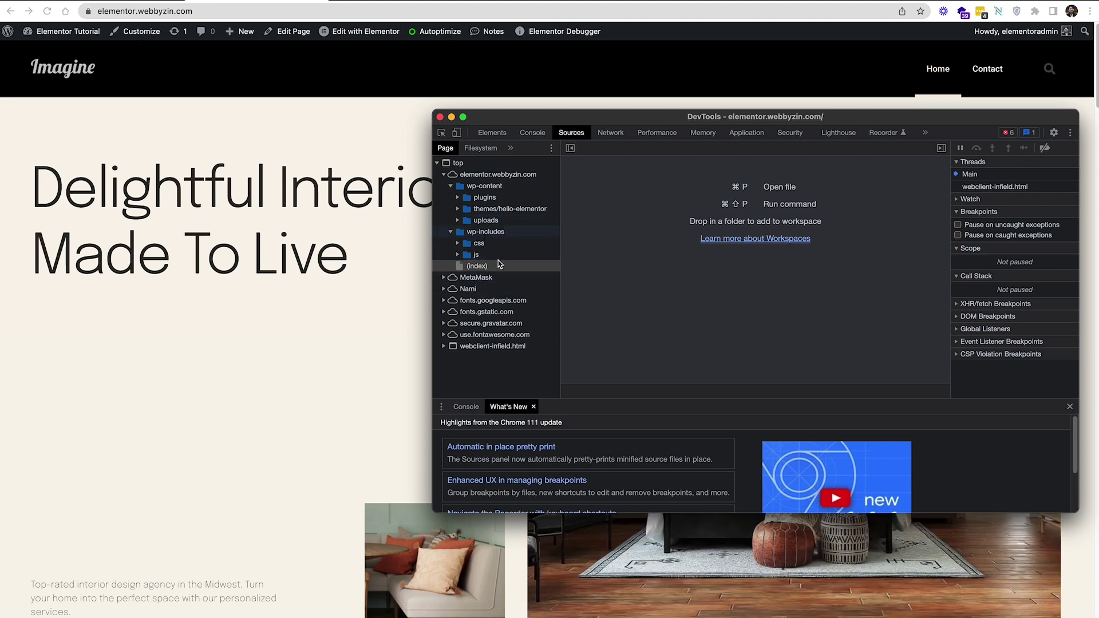
pyautogui.click(440, 117)
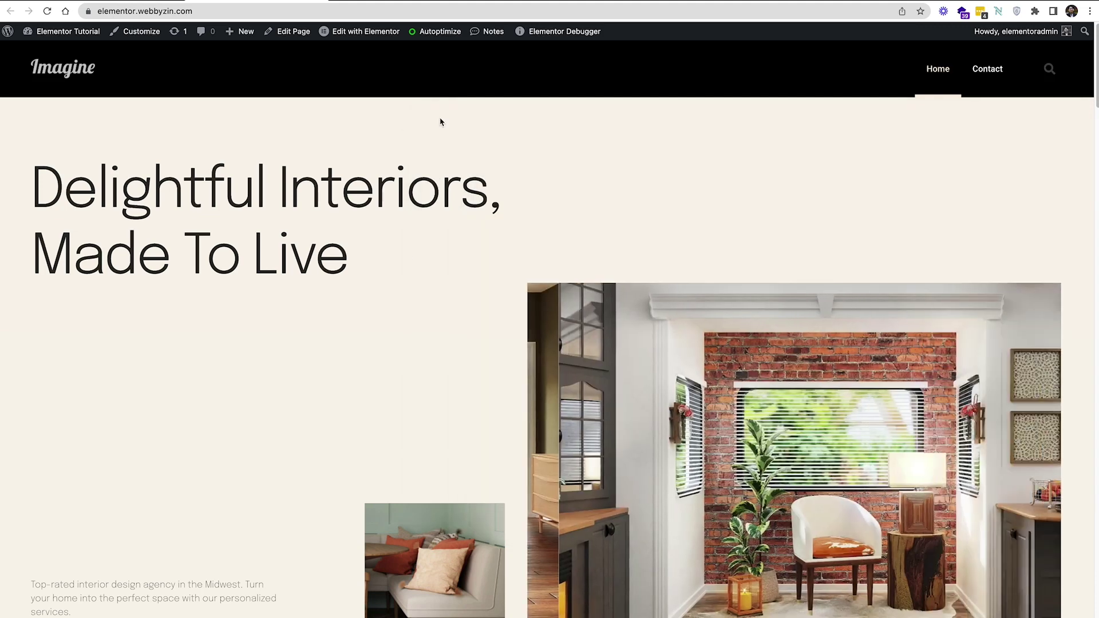
# Reopen DevTools and expand wp-content (plugins, themes, uploads) and wp-includes again, then close it
pyautogui.rightClick(542, 152)
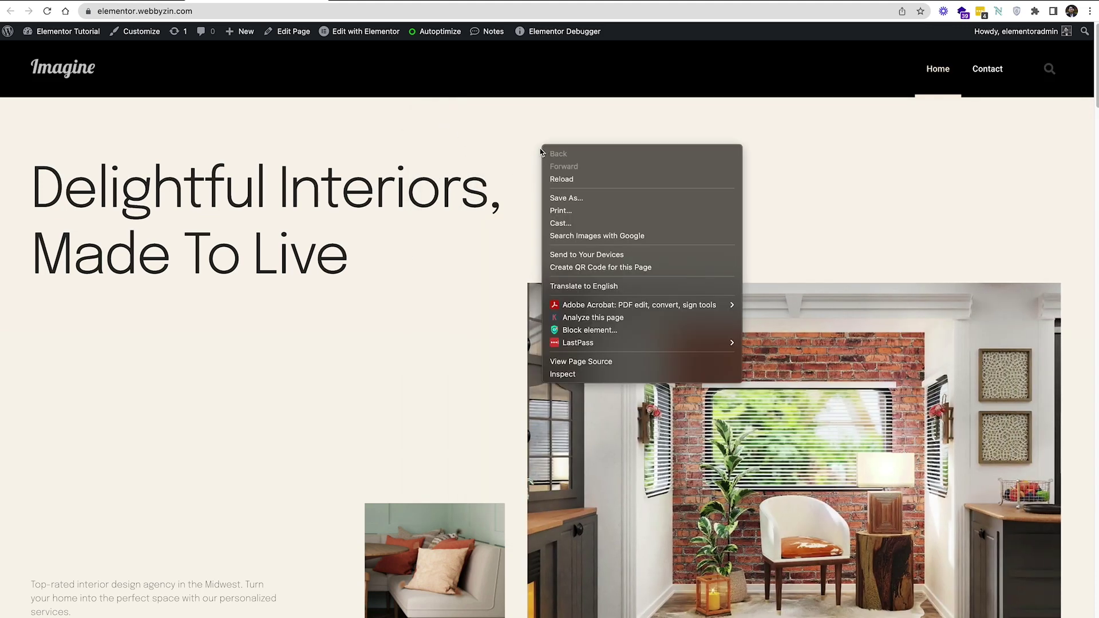
pyautogui.click(571, 375)
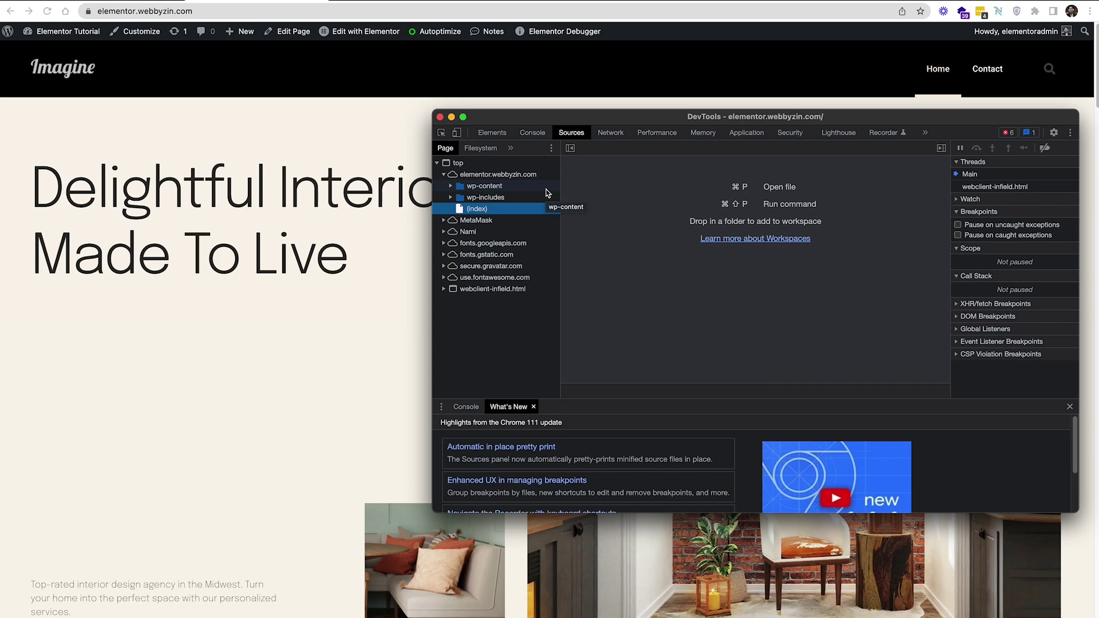
pyautogui.click(451, 186)
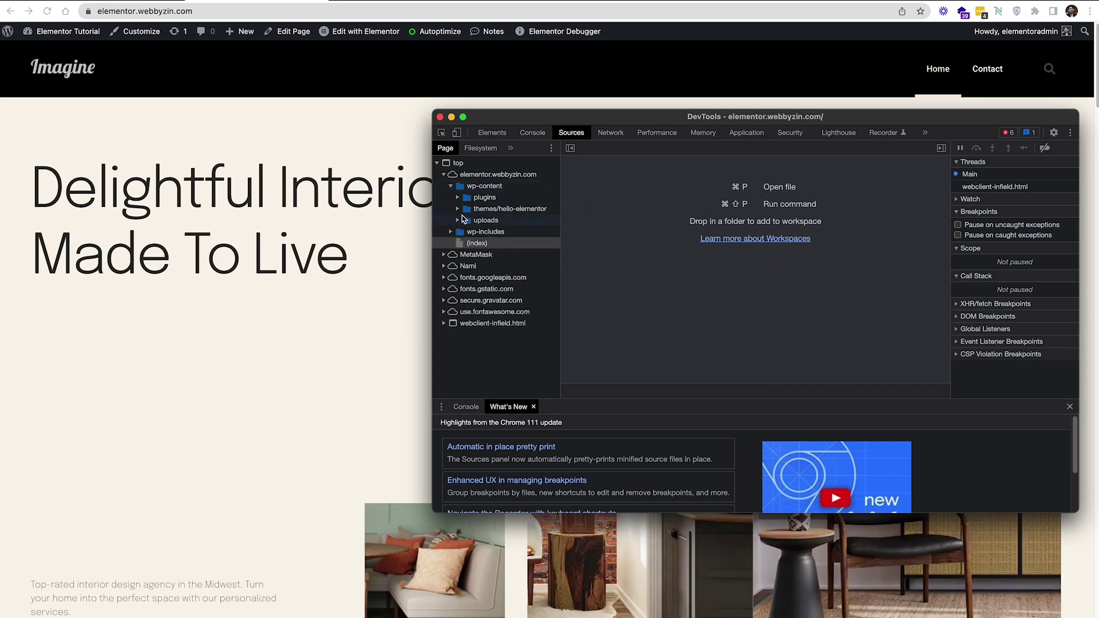
pyautogui.click(452, 232)
pyautogui.click(338, 2)
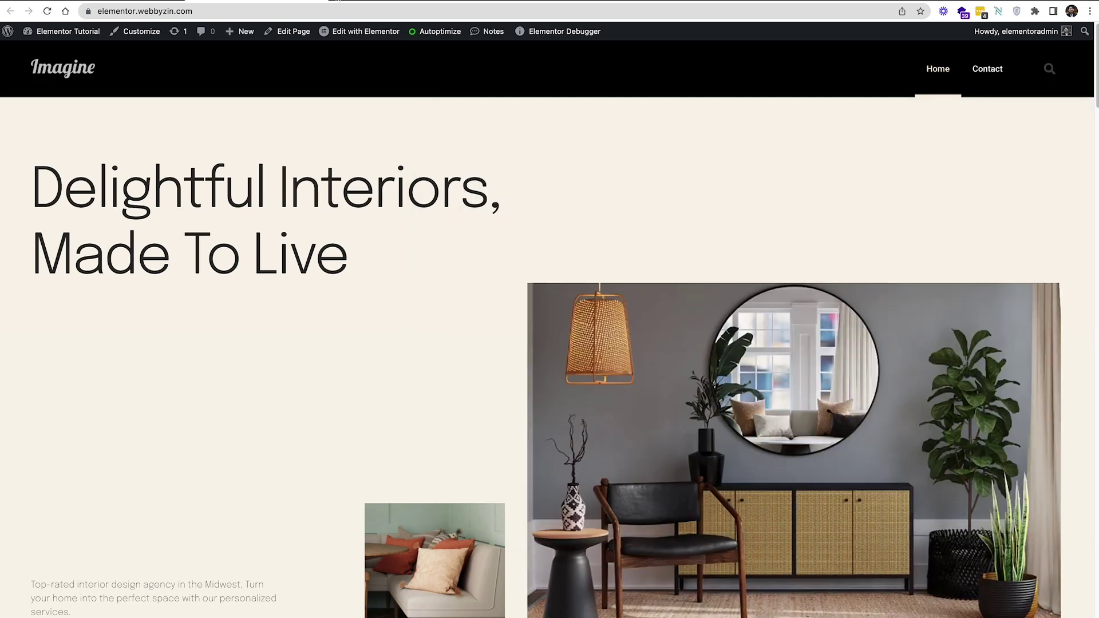
pyautogui.press('super+t')
# Search Google for 'what is wordpress theme' and open the What WordPress Theme Is That? site
pyautogui.click(325, 12)
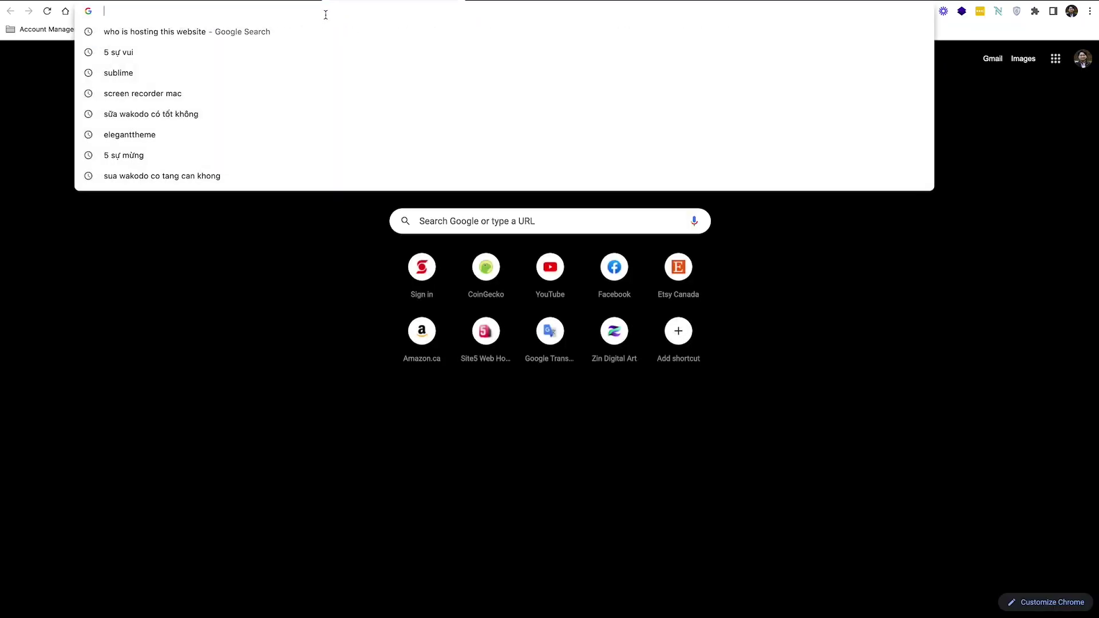
pyautogui.write('what')
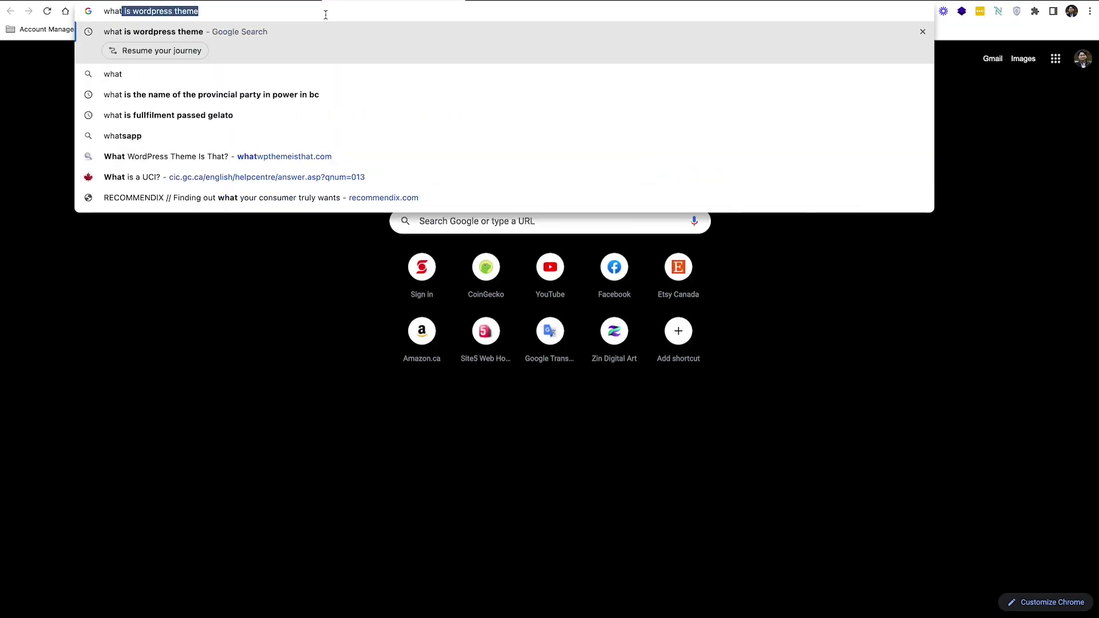
pyautogui.press('Return')
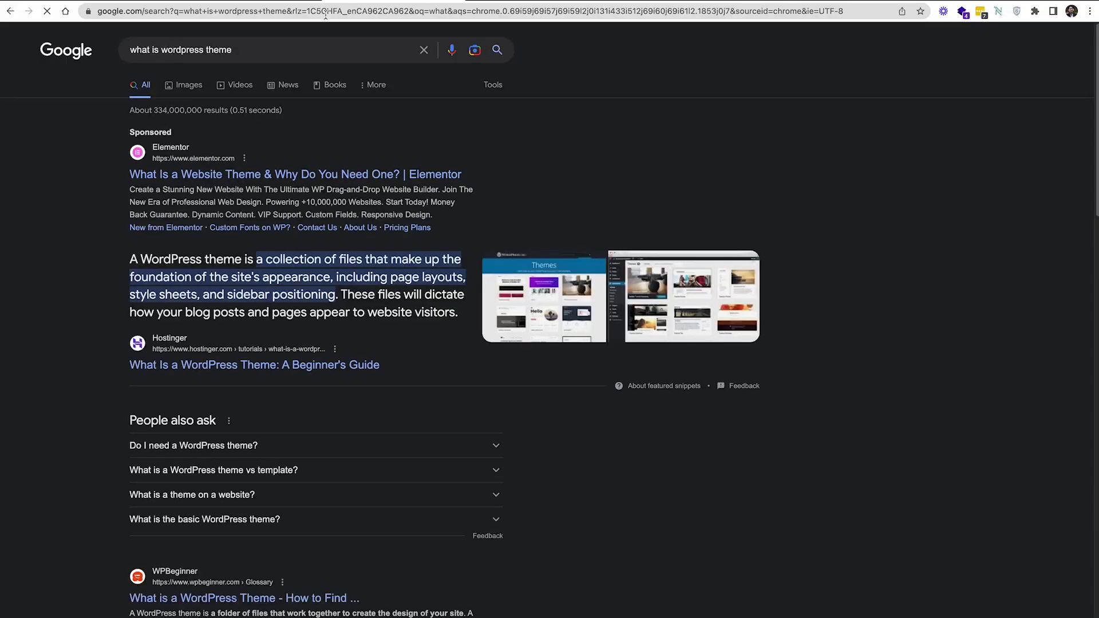
pyautogui.scroll(-3, 327, 113)
pyautogui.scroll(-5, 327, 112)
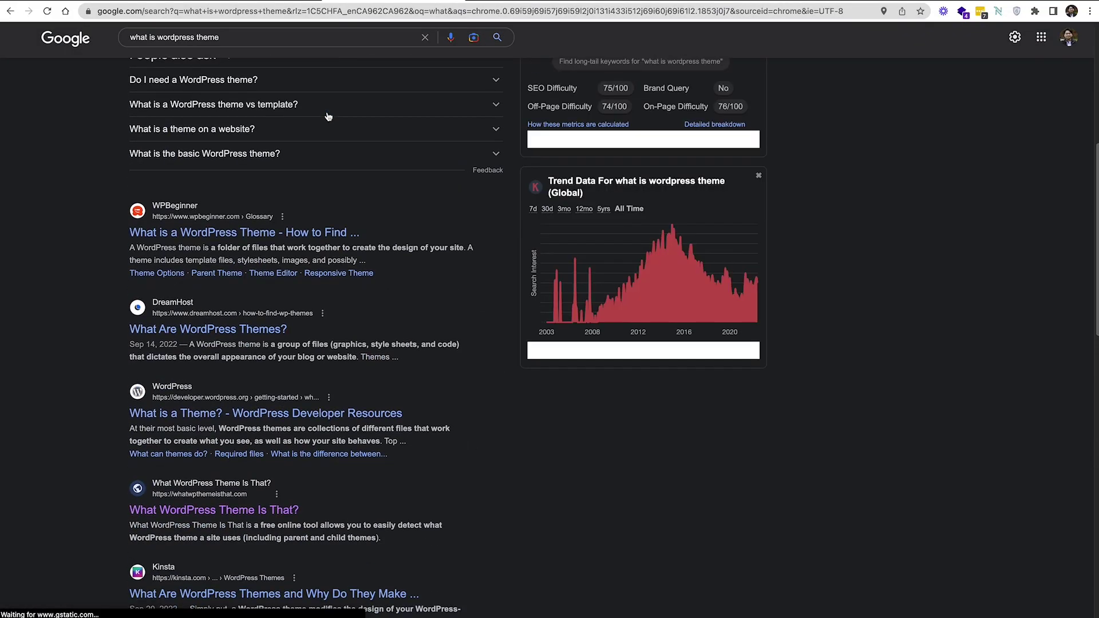
pyautogui.click(176, 413)
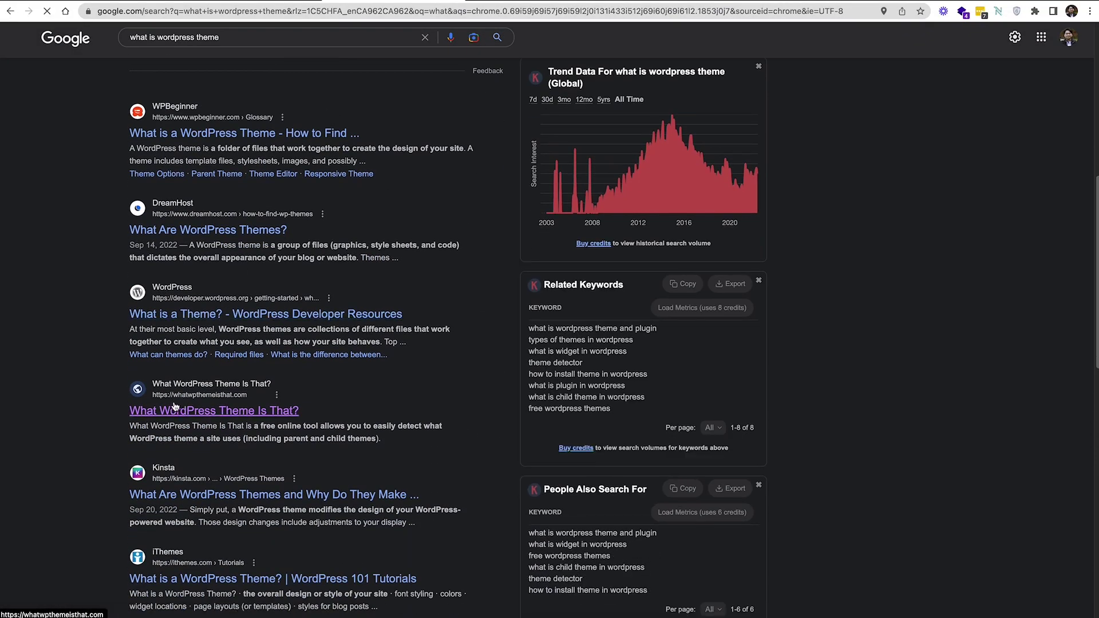
pyautogui.moveTo(456, 184); pyautogui.dragTo(725, 181)
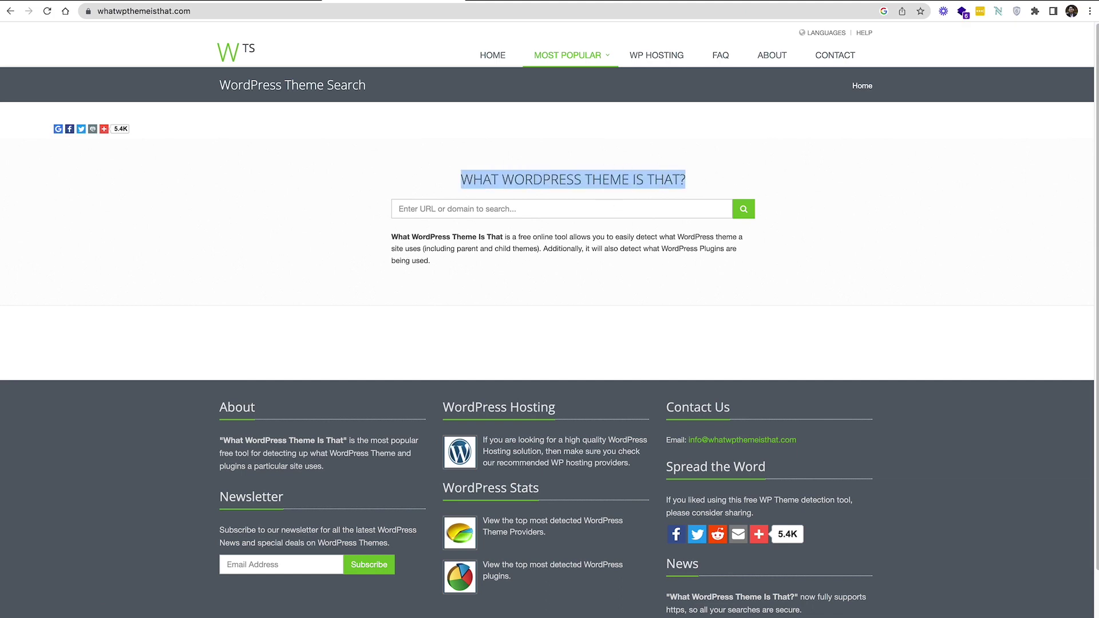
pyautogui.click(155, 2)
# Copy the elementor.webbyzin.com address and run theme detection on it in the detector
pyautogui.click(225, 7)
pyautogui.press('super+c')
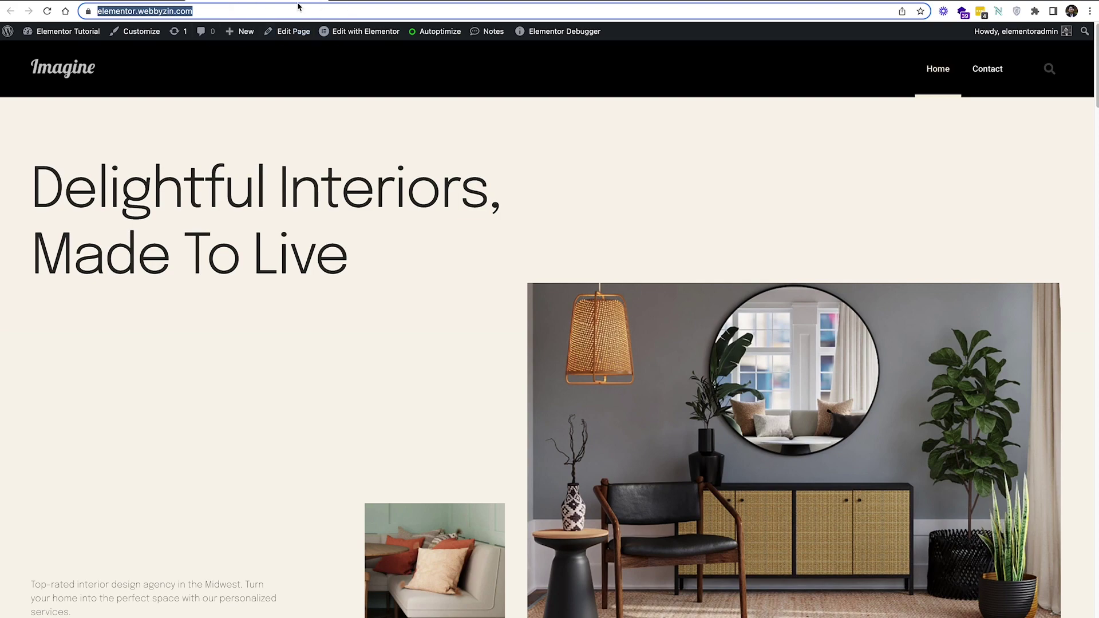
pyautogui.click(378, 1)
pyautogui.click(537, 212)
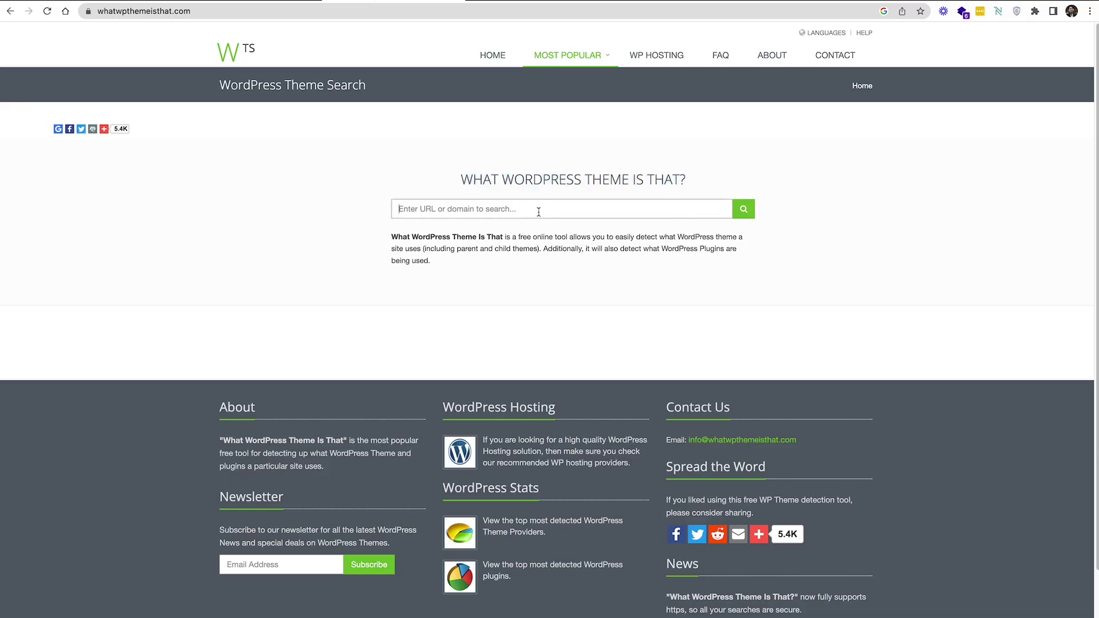
pyautogui.press('super+v')
pyautogui.click(747, 209)
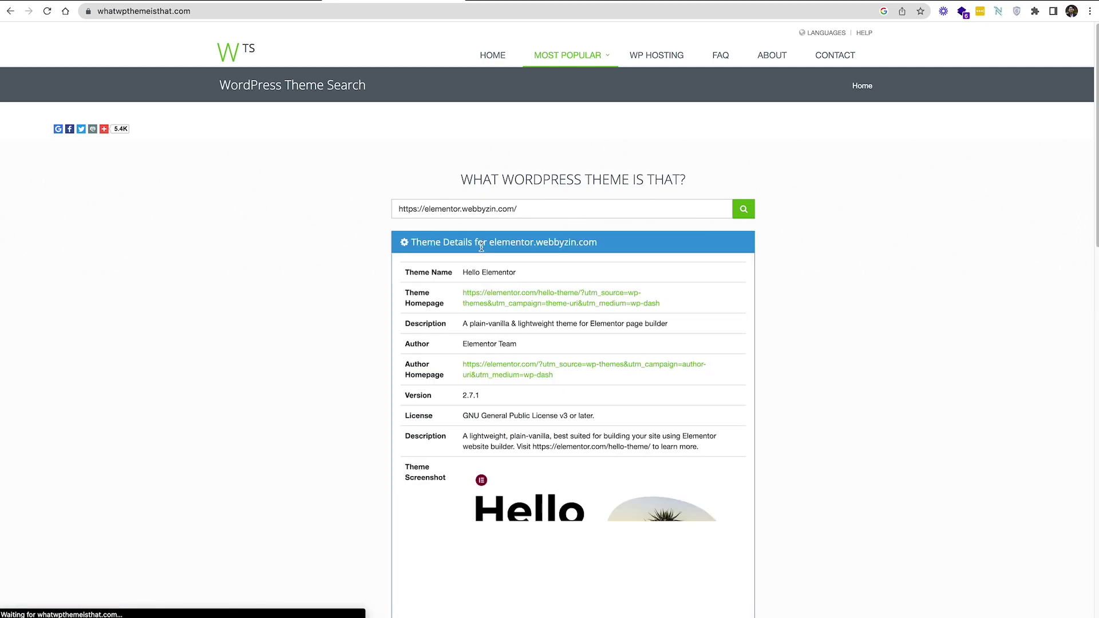
# Review the detected Hello Elementor 2.7.1 theme and plugins such as Jet Menu and Elementor
pyautogui.scroll(-3, 483, 243)
pyautogui.scroll(3, 484, 241)
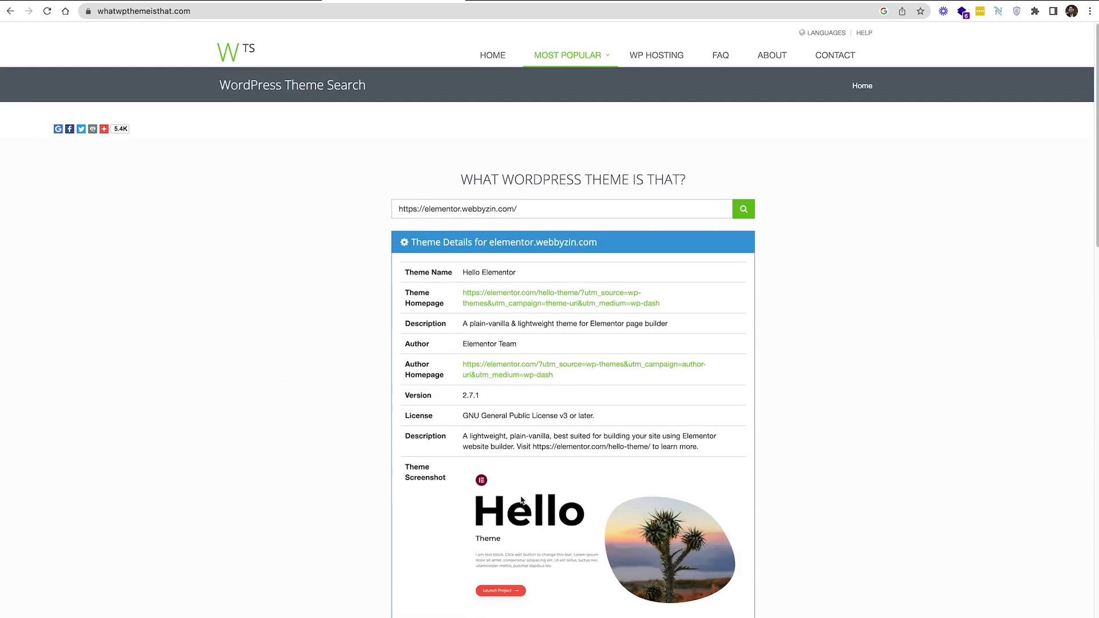
pyautogui.scroll(-3, 545, 328)
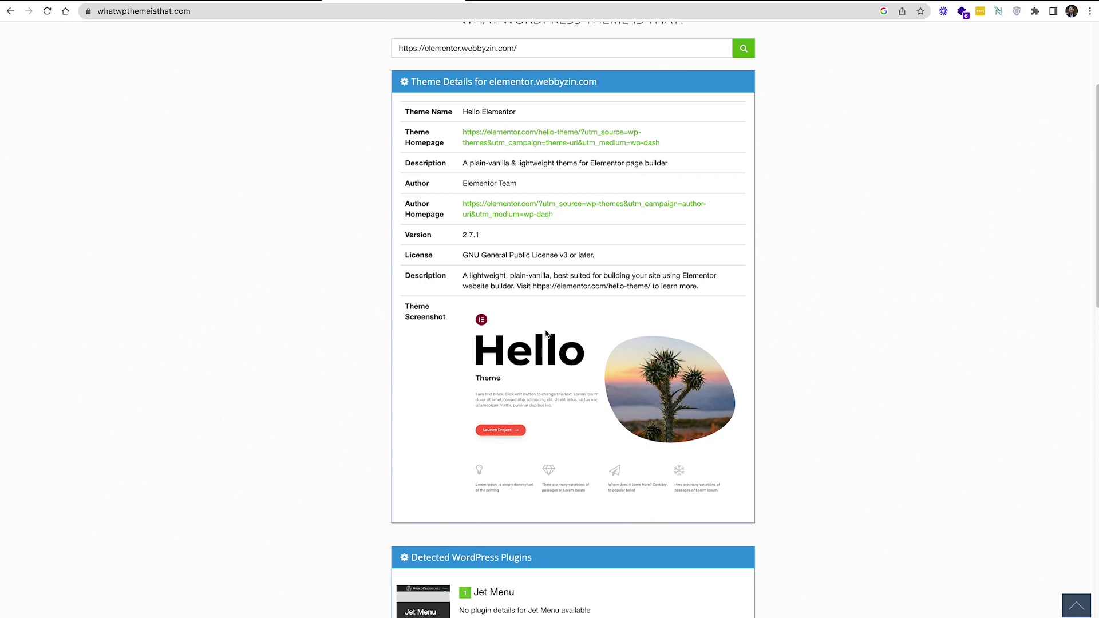
pyautogui.scroll(-3, 545, 334)
pyautogui.scroll(5, 545, 328)
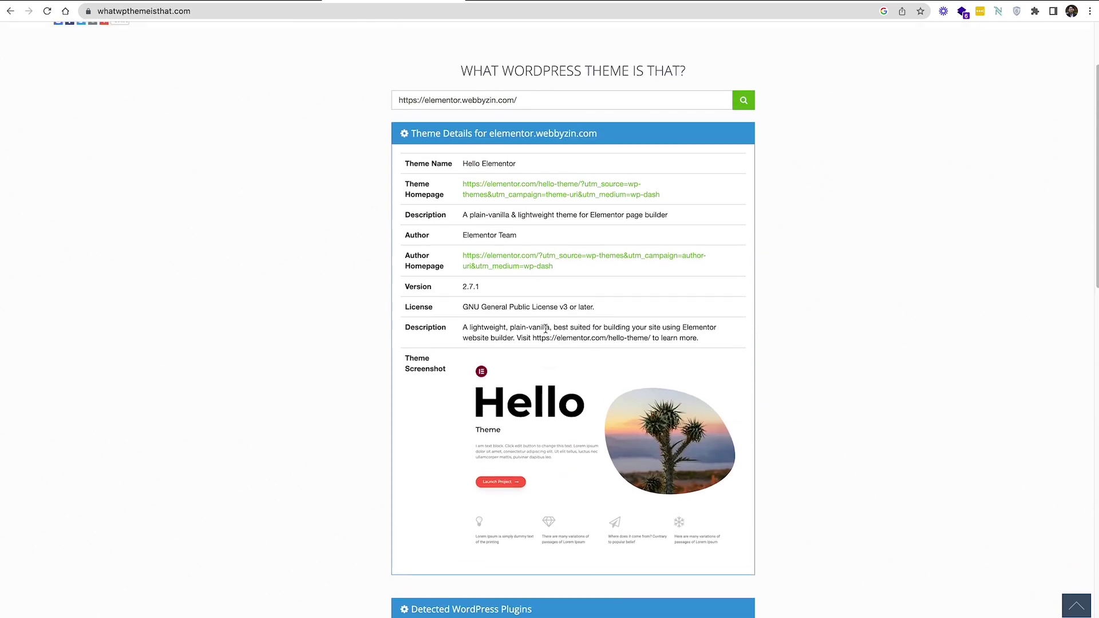
pyautogui.scroll(1, 543, 326)
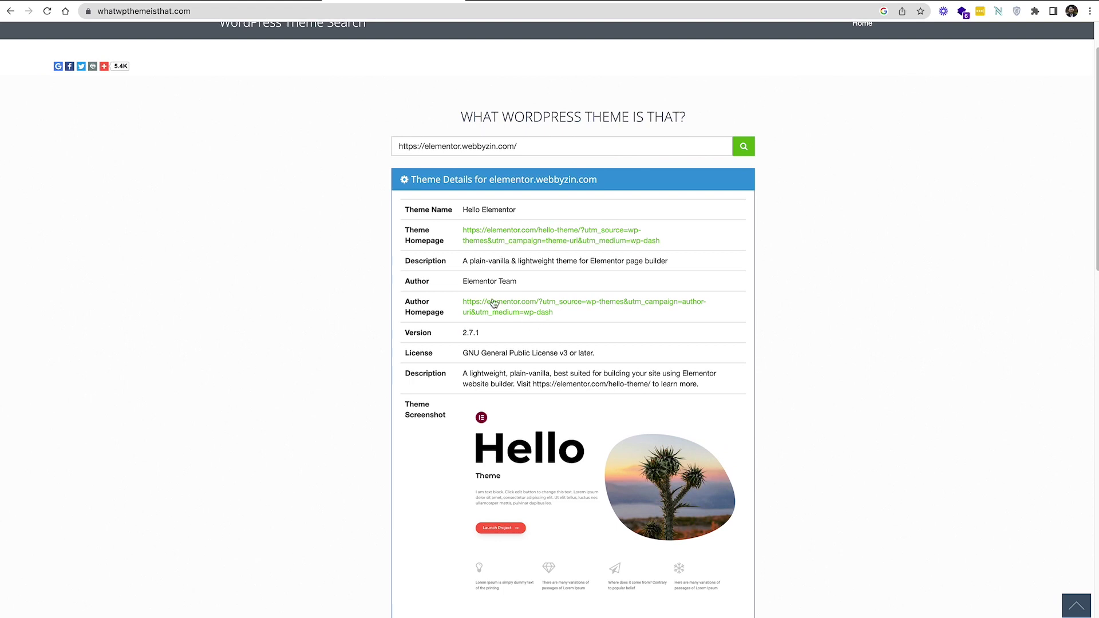
pyautogui.scroll(-2, 453, 429)
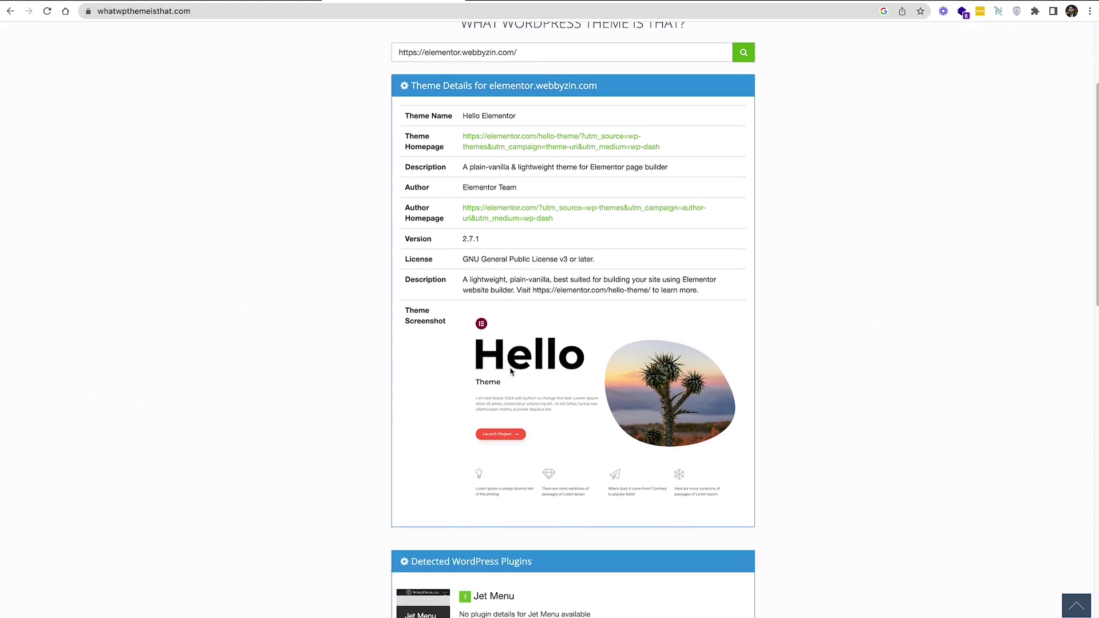
pyautogui.scroll(2, 529, 377)
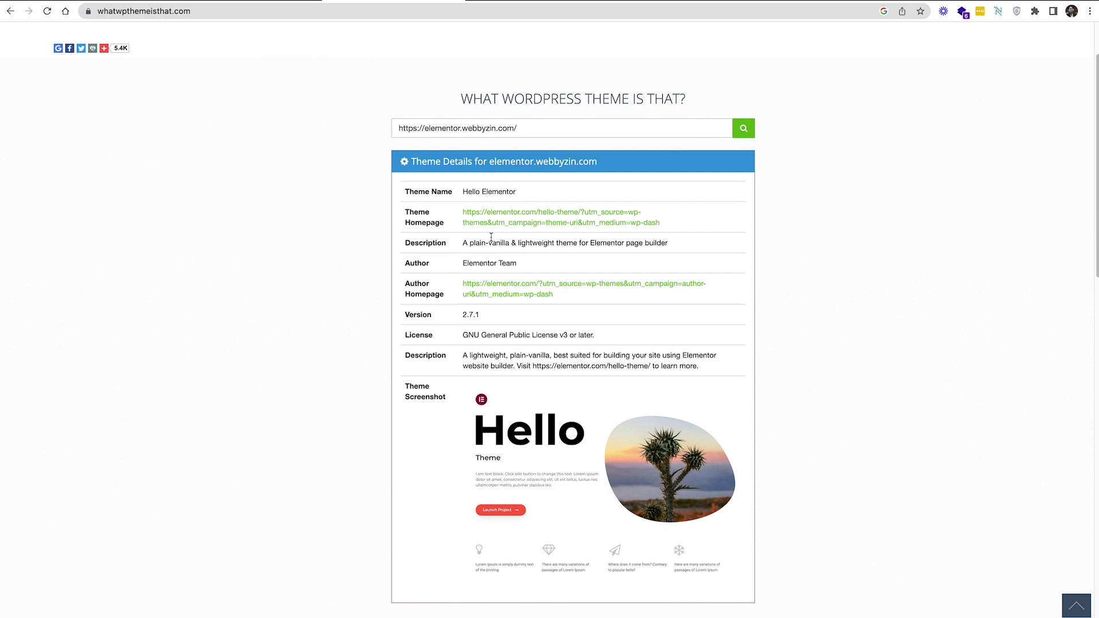
pyautogui.scroll(-7, 516, 258)
pyautogui.scroll(-8, 525, 244)
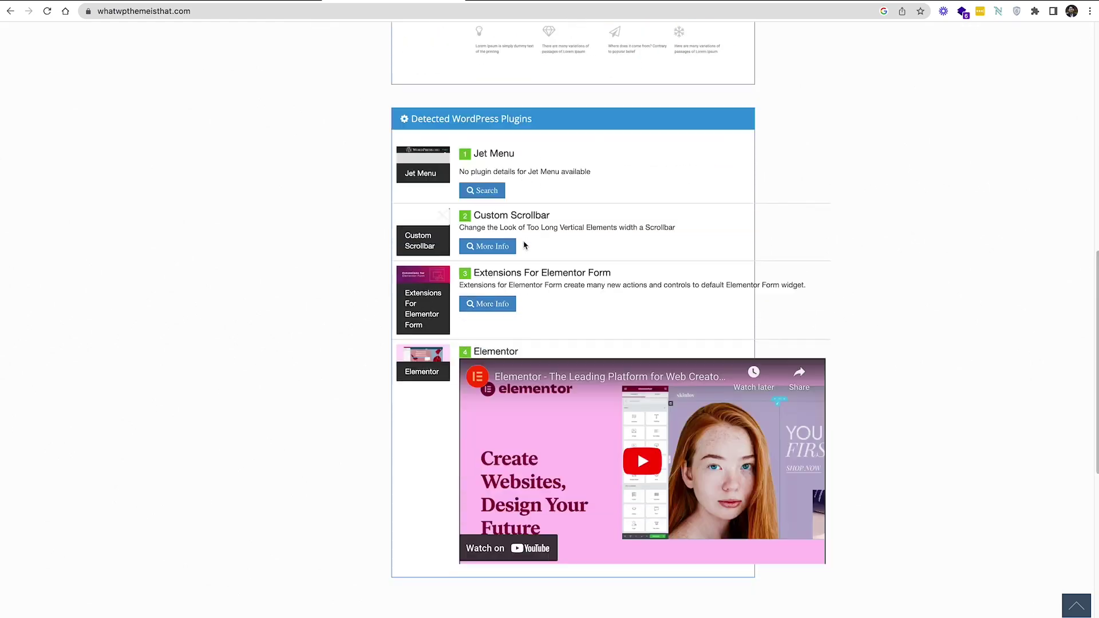
pyautogui.scroll(16, 319, 351)
pyautogui.scroll(-15, 441, 320)
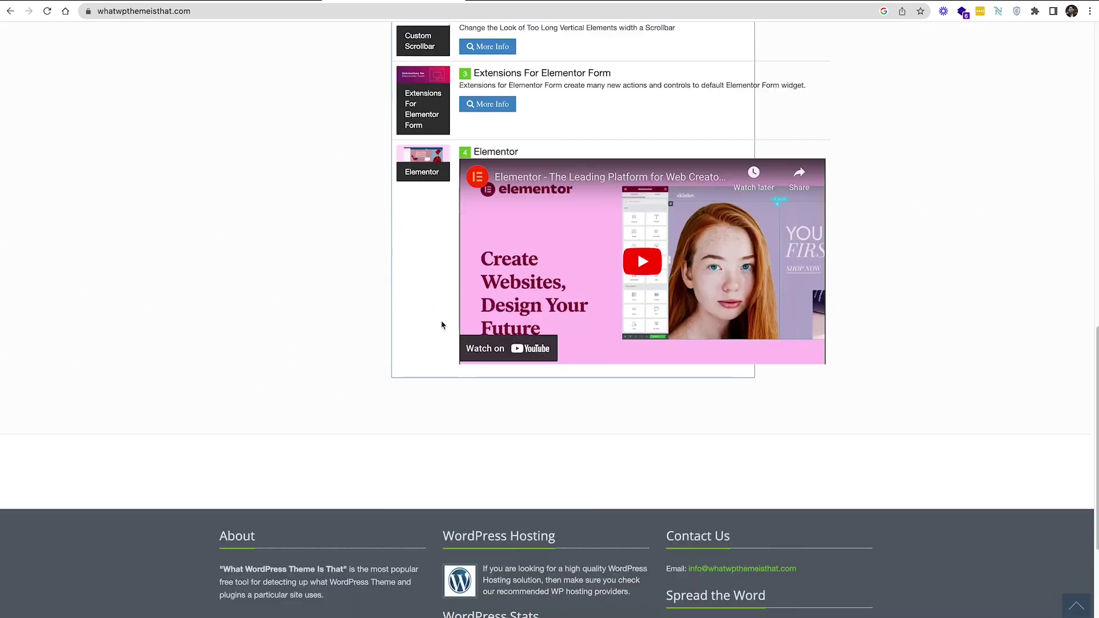
pyautogui.scroll(8, 441, 323)
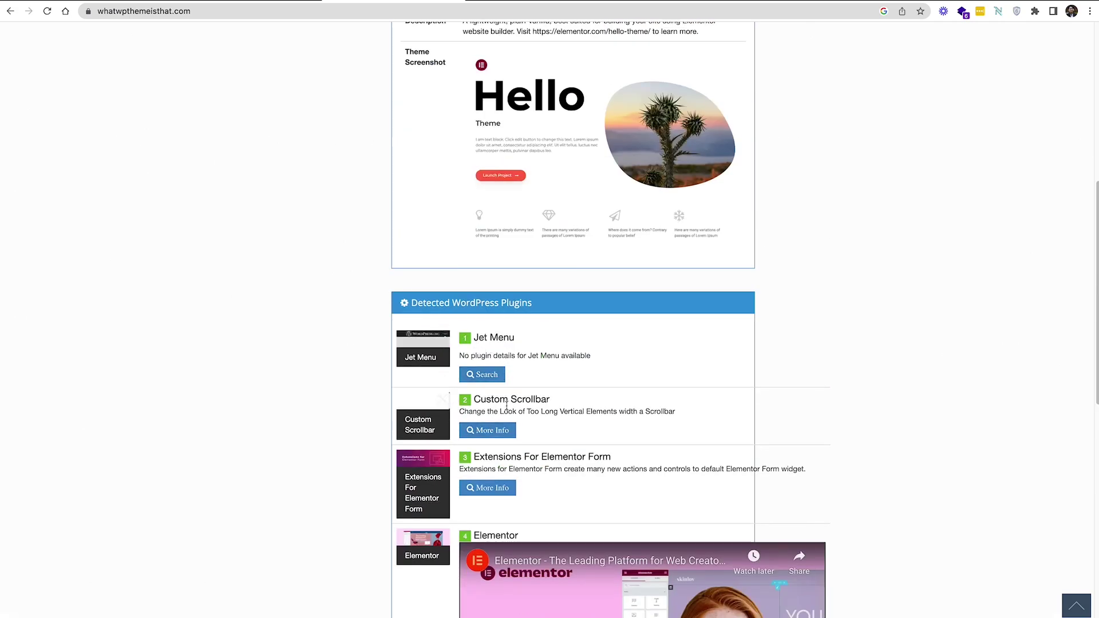
pyautogui.moveTo(476, 402); pyautogui.dragTo(549, 401)
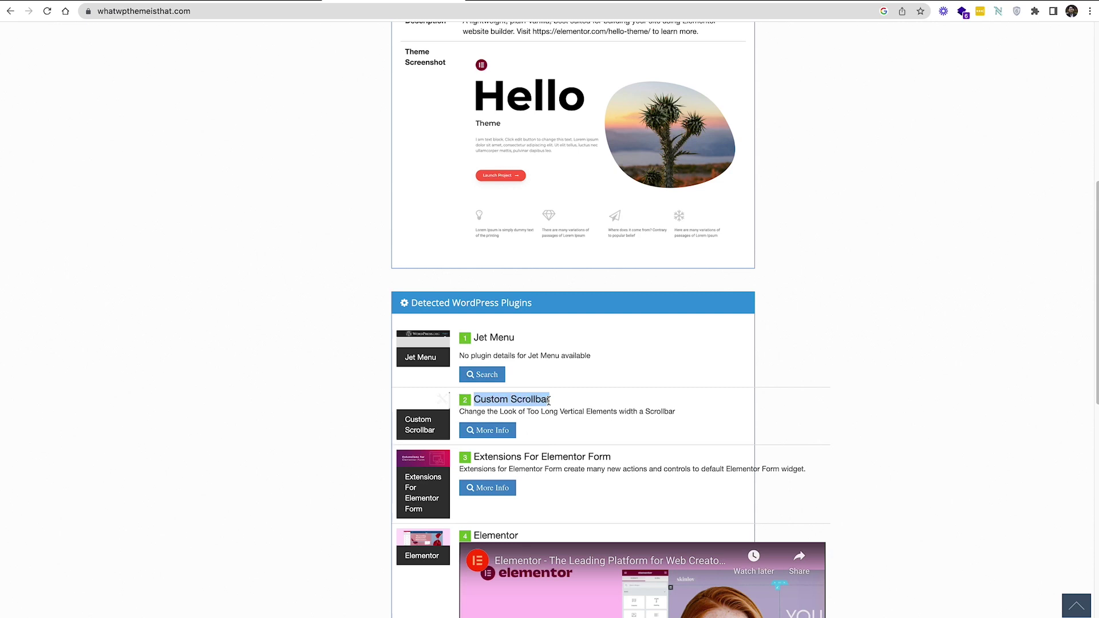
pyautogui.moveTo(476, 457); pyautogui.dragTo(628, 461)
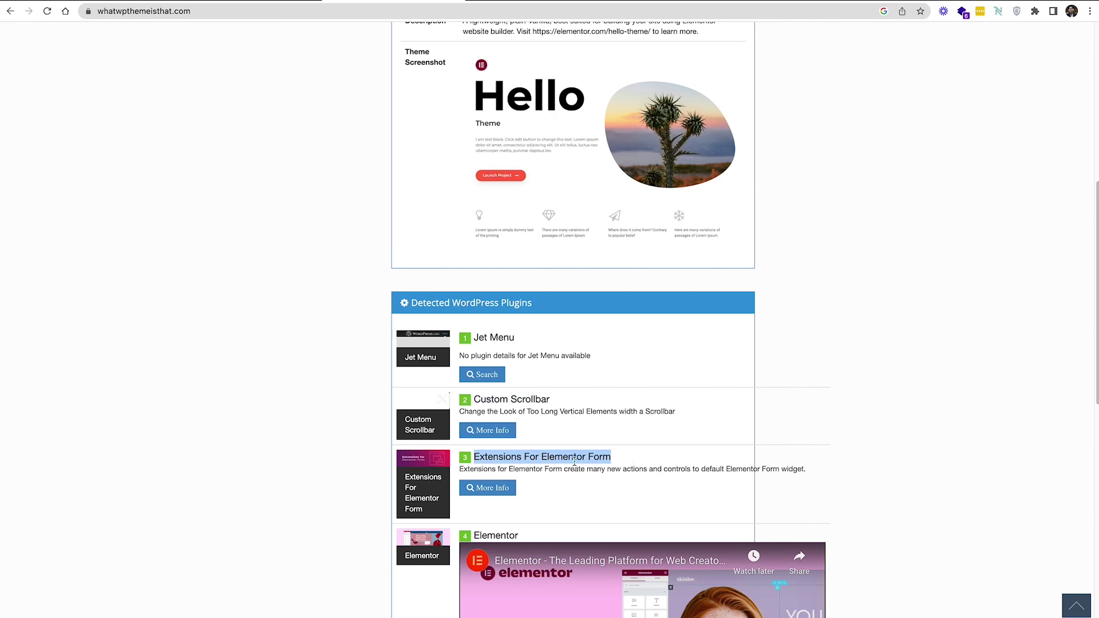
pyautogui.scroll(10, 598, 468)
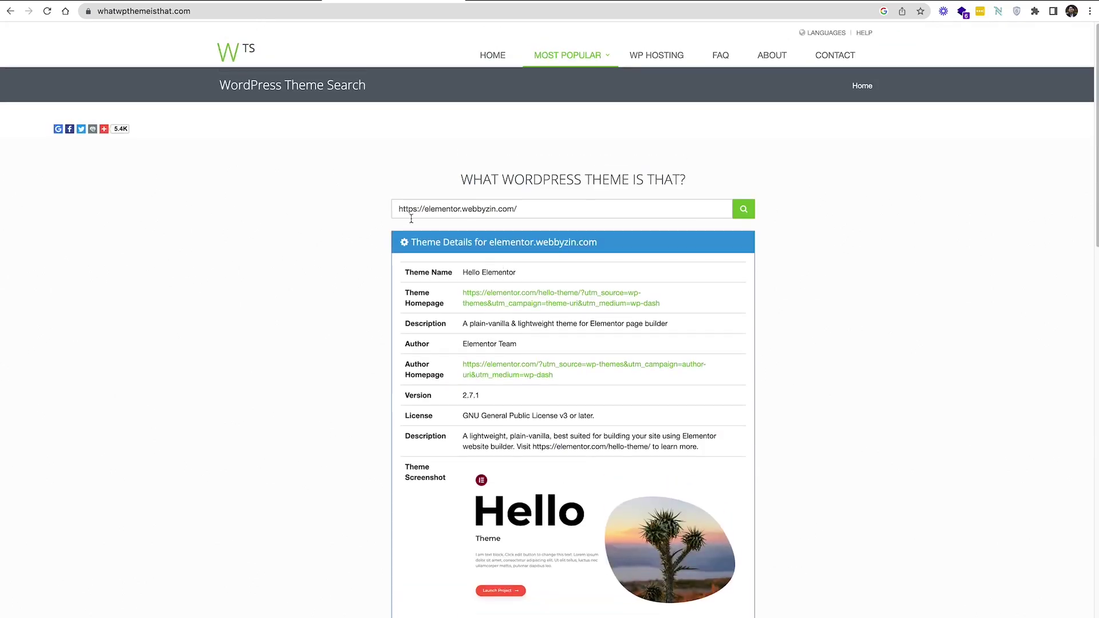
pyautogui.scroll(-9, 562, 247)
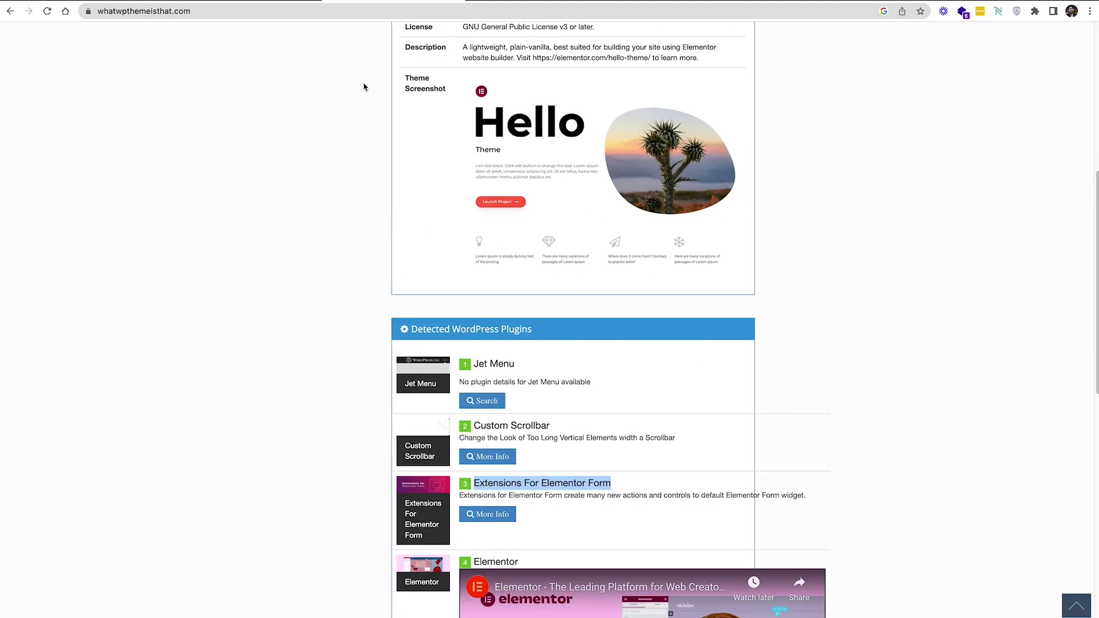
pyautogui.scroll(6, 436, 211)
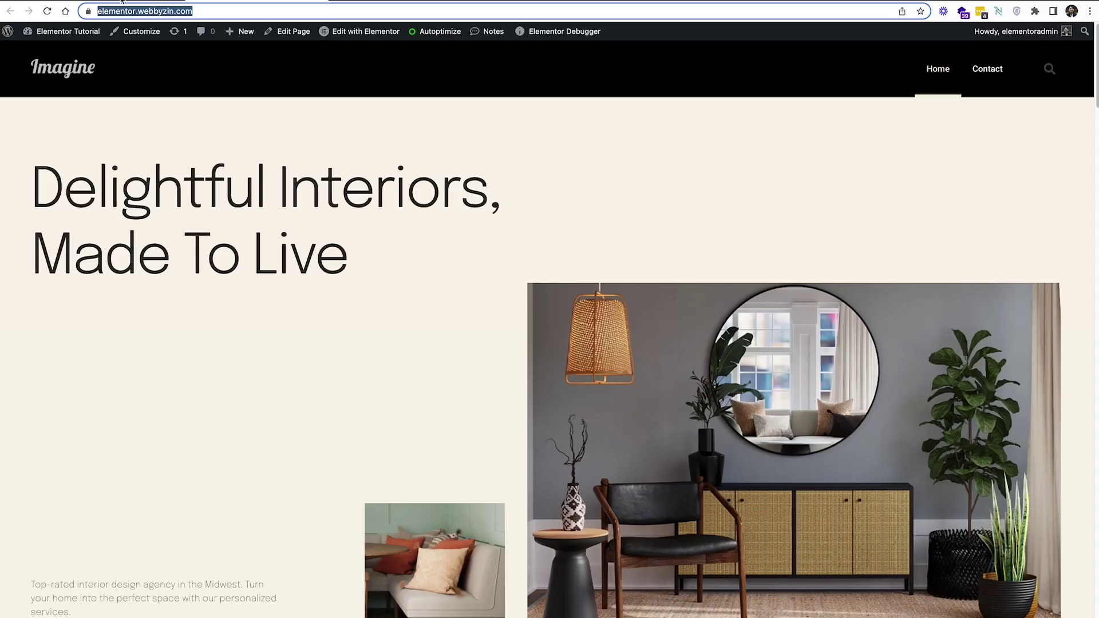
# Set WP Hide's New Content Path to 'asset' and save it
pyautogui.click(437, 162)
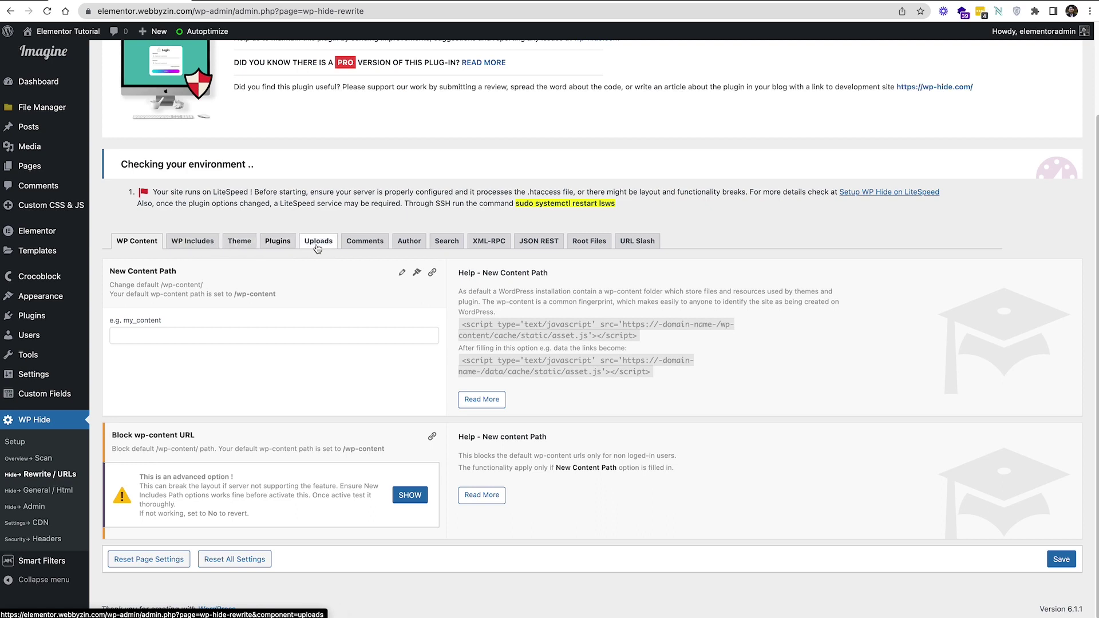
pyautogui.click(179, 336)
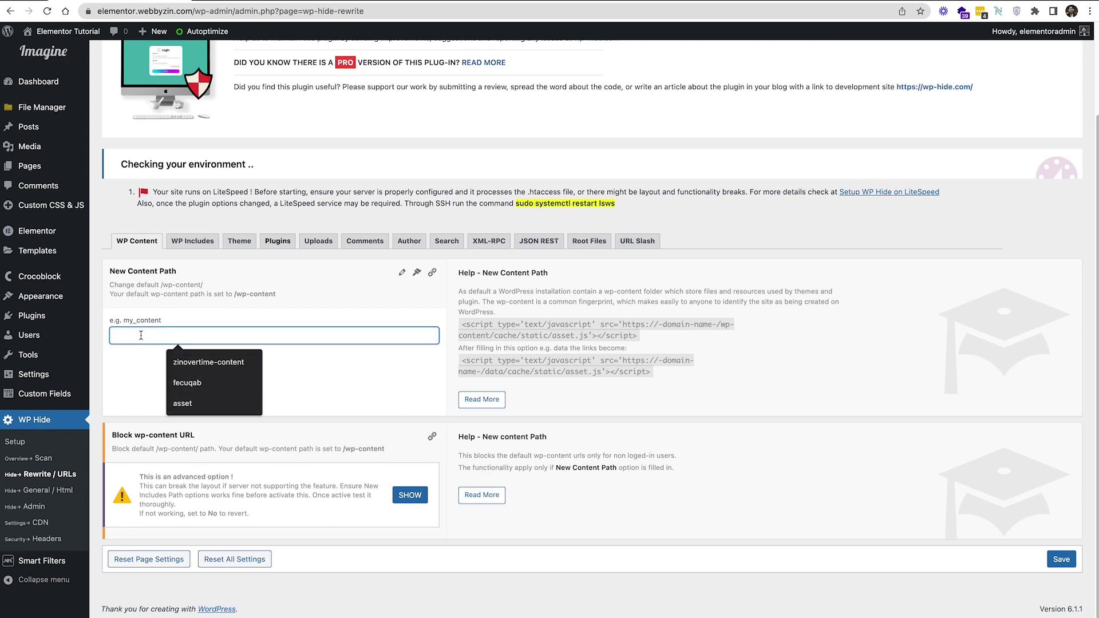
pyautogui.write('a')
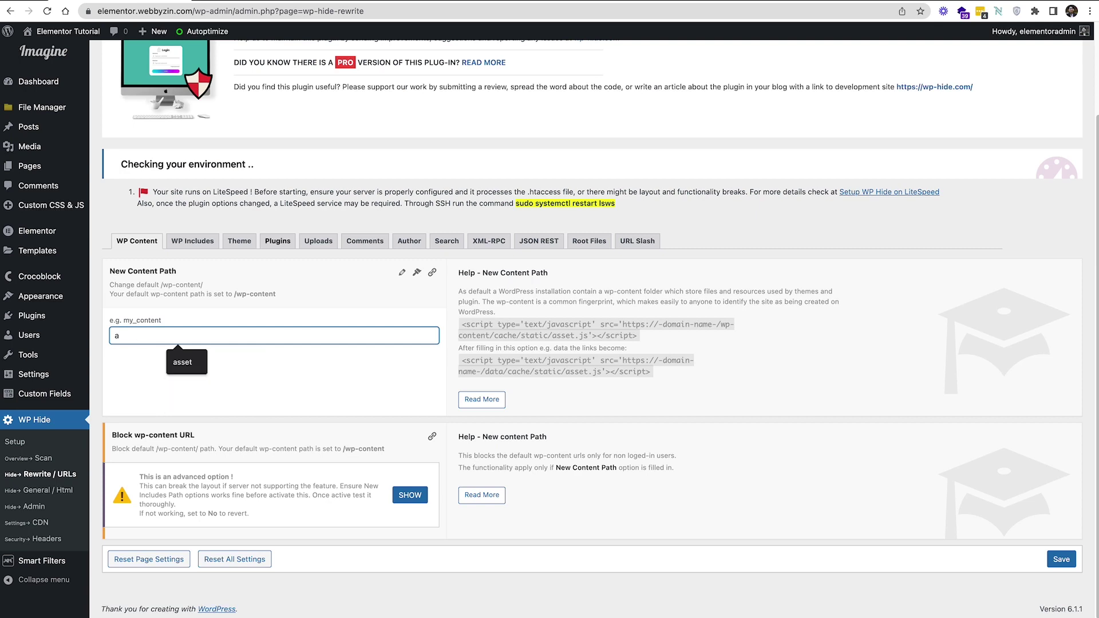
pyautogui.write('sset')
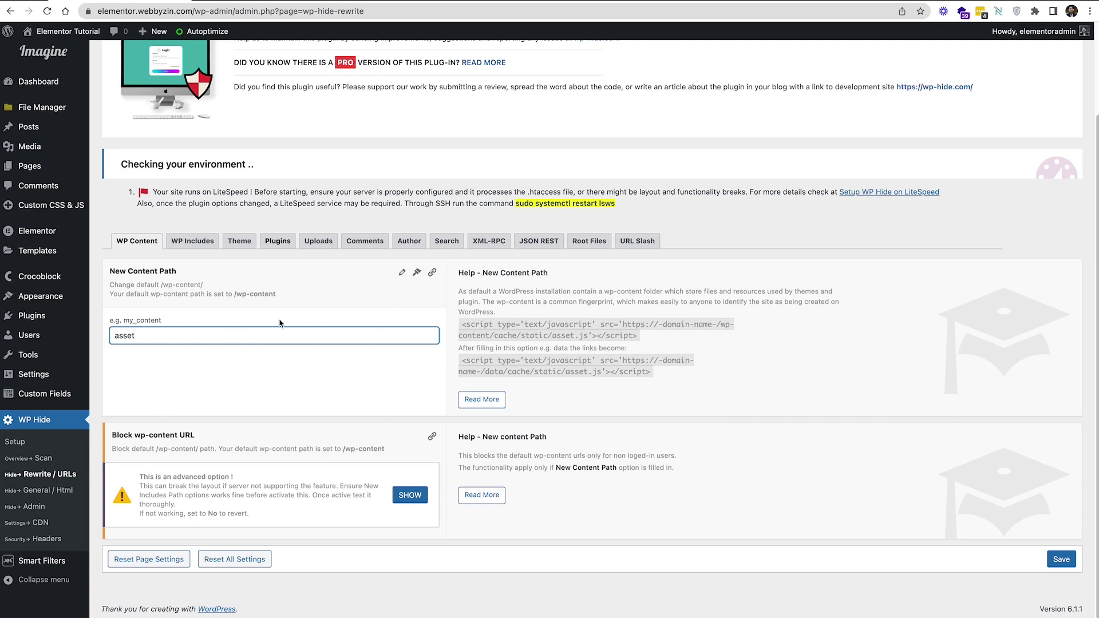
pyautogui.press('Return')
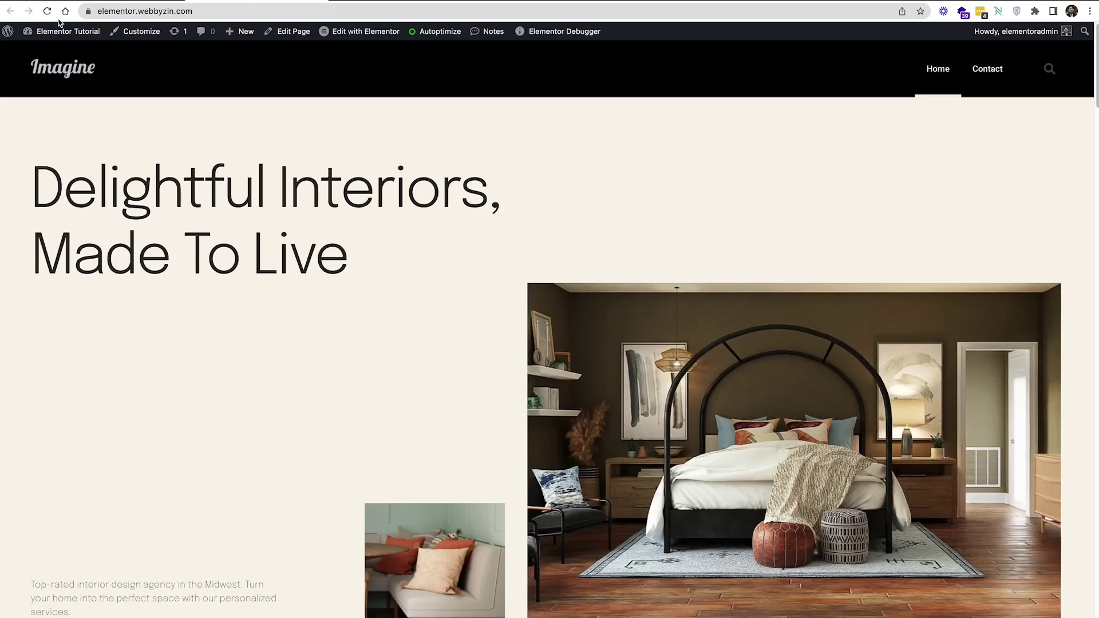
# Reload the front page to verify it, then bring up the WP Includes settings
pyautogui.click(47, 11)
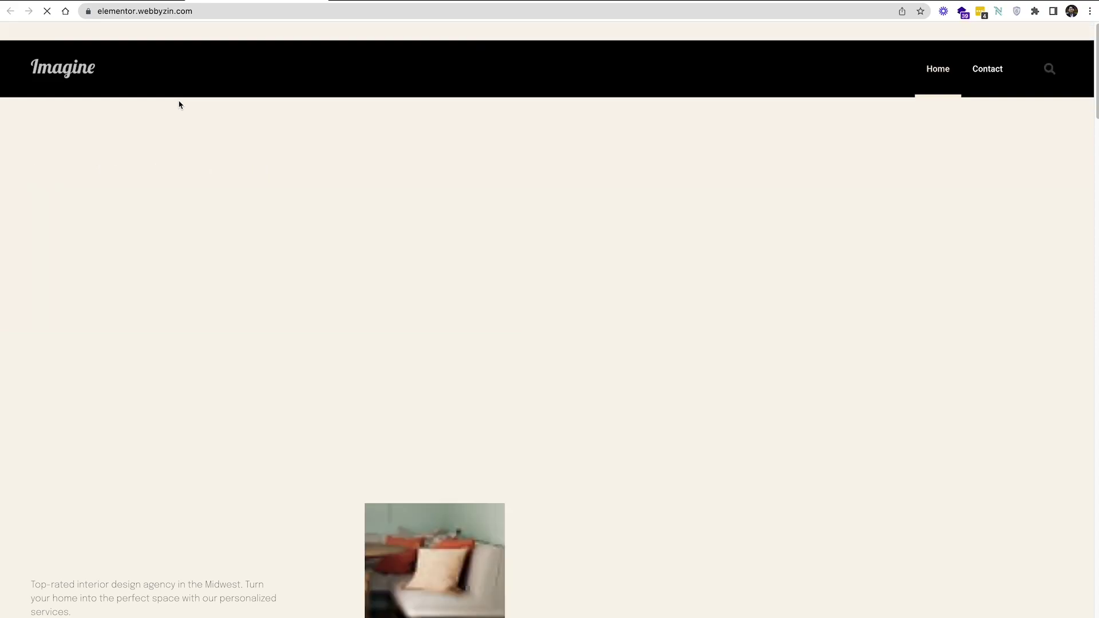
pyautogui.scroll(-4, 474, 266)
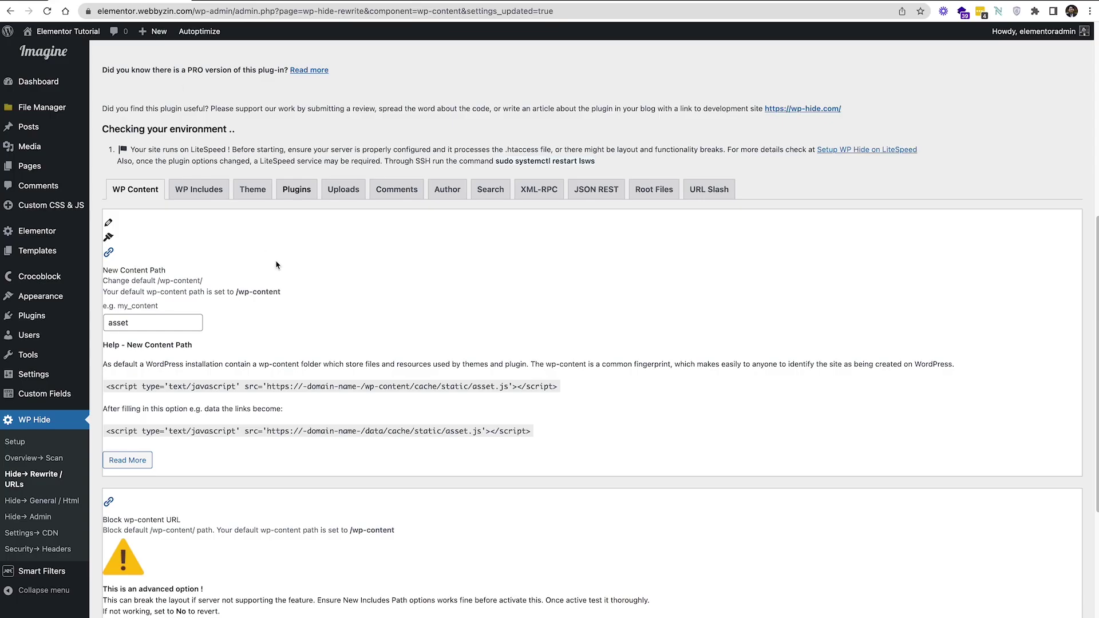
pyautogui.click(205, 200)
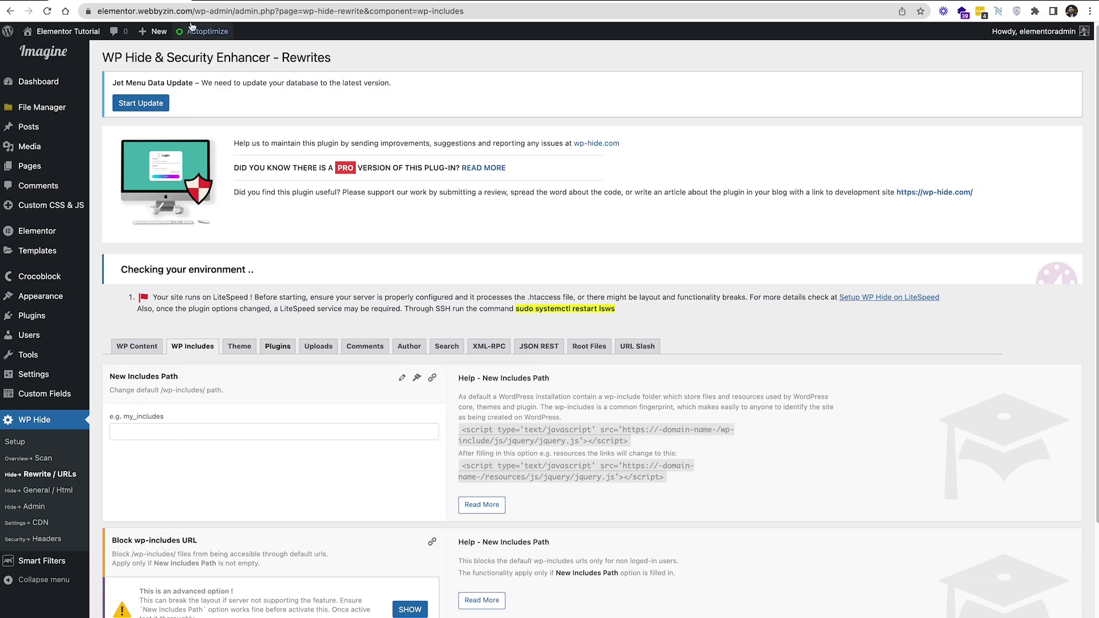
# Set the New Includes Path to 'includes' using the suggested value and save it
pyautogui.click(224, 1)
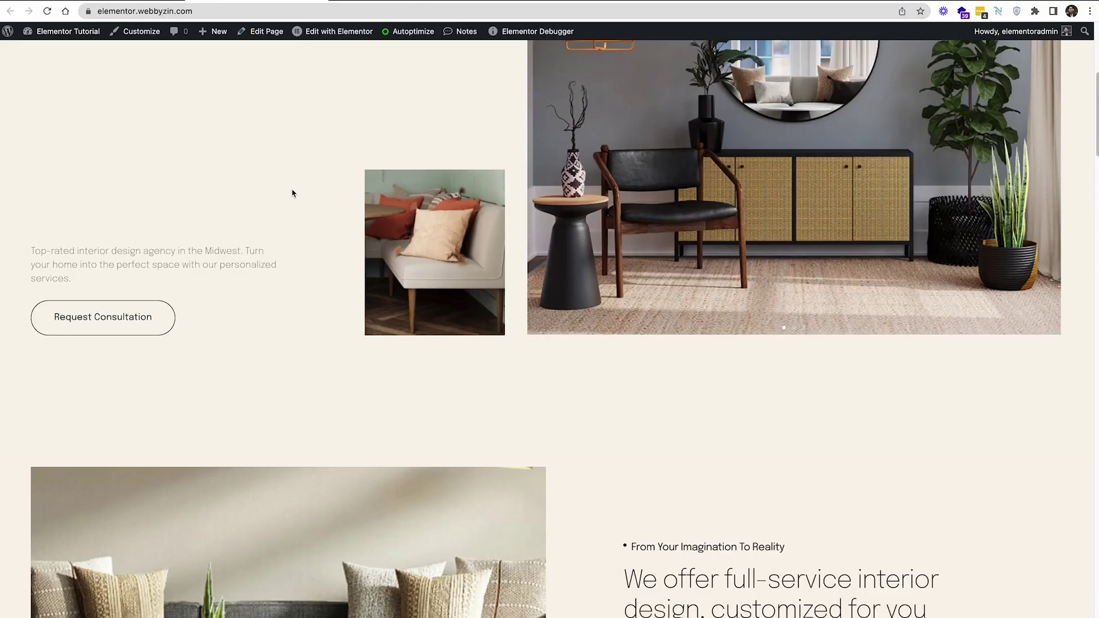
pyautogui.click(141, 1)
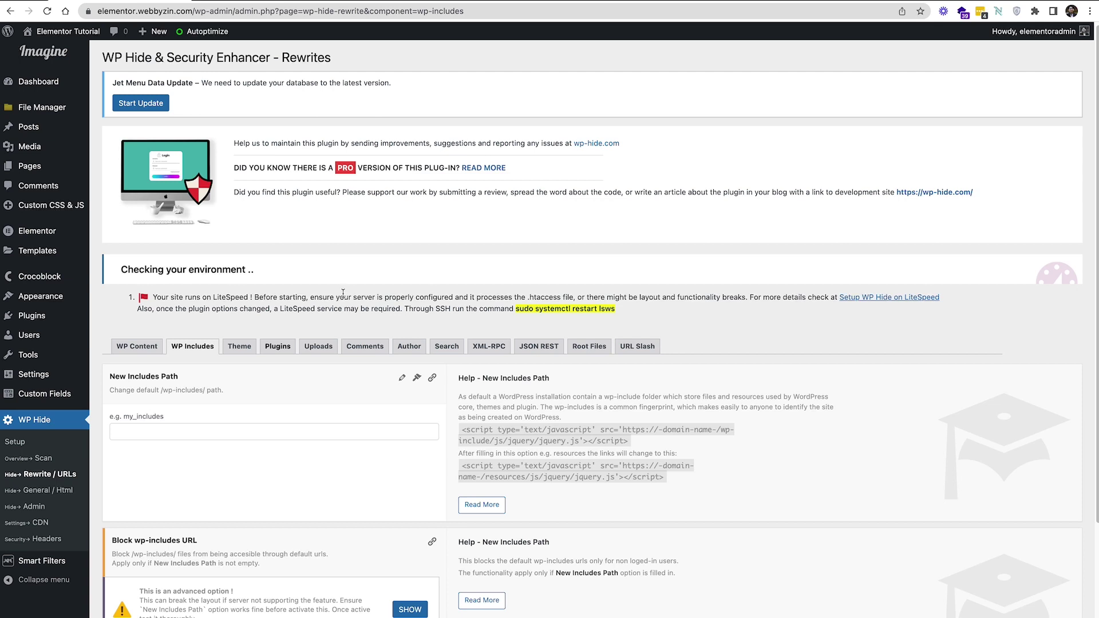
pyautogui.scroll(-3, 300, 309)
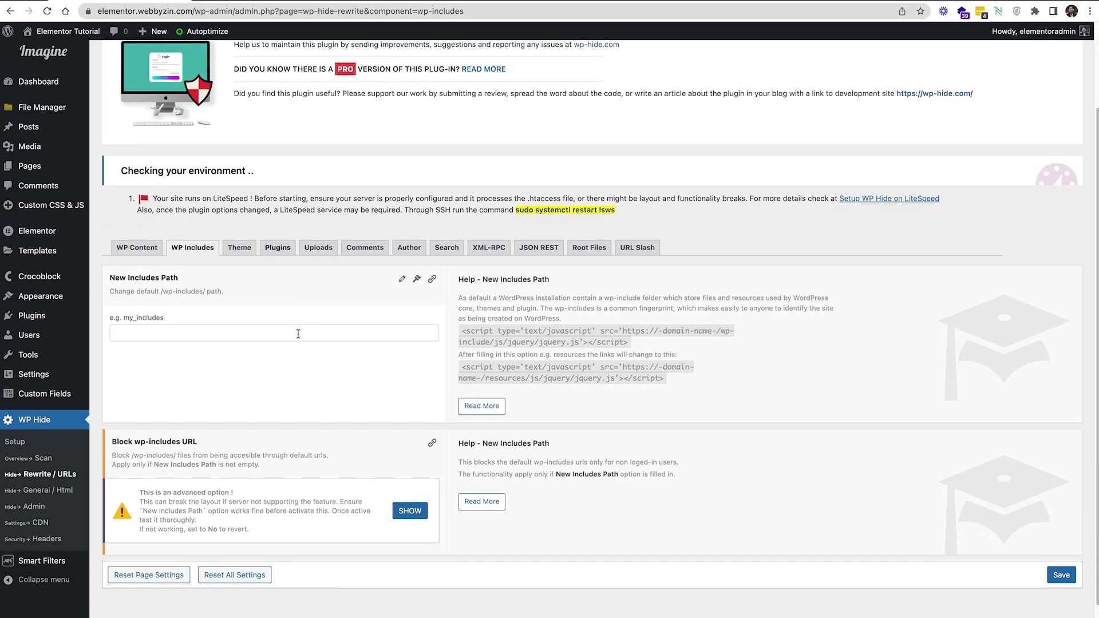
pyautogui.click(298, 334)
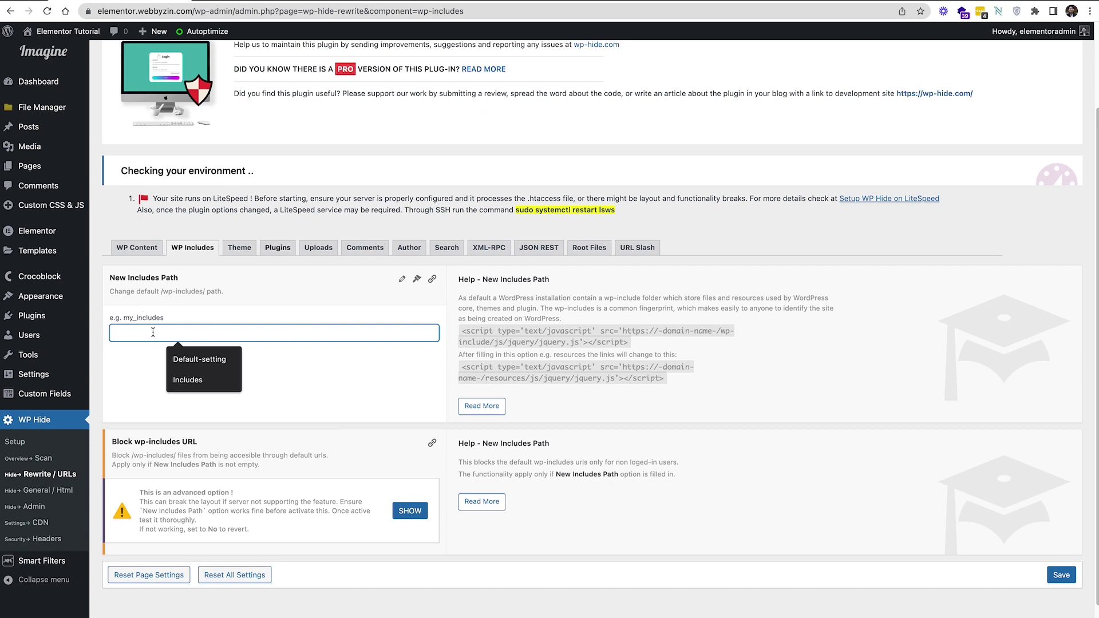
pyautogui.write('In')
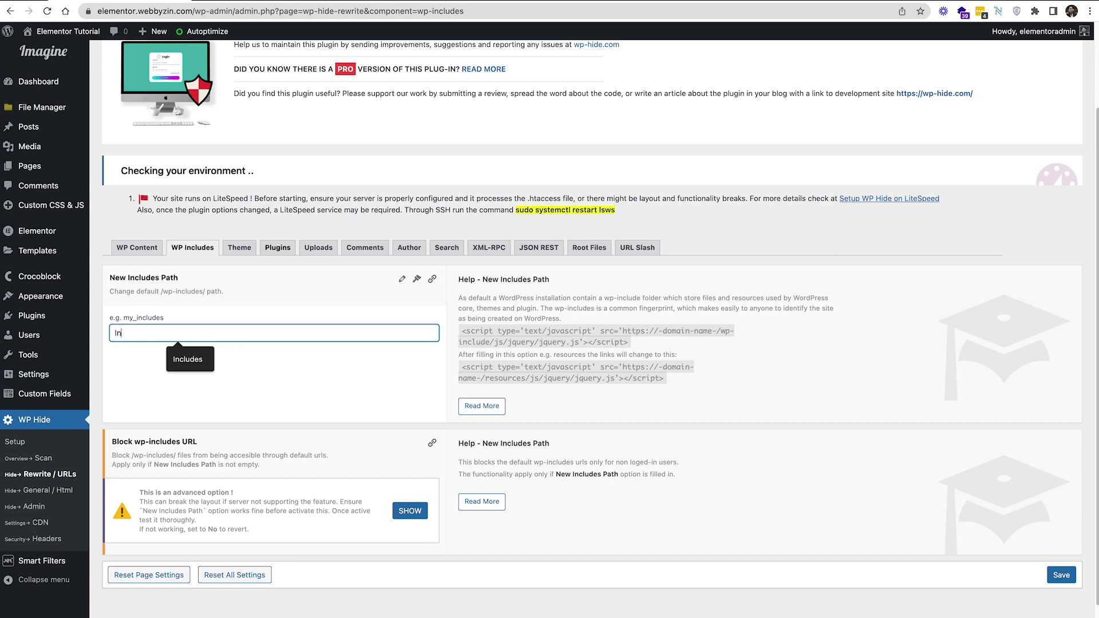
pyautogui.write('clu')
pyautogui.click(195, 361)
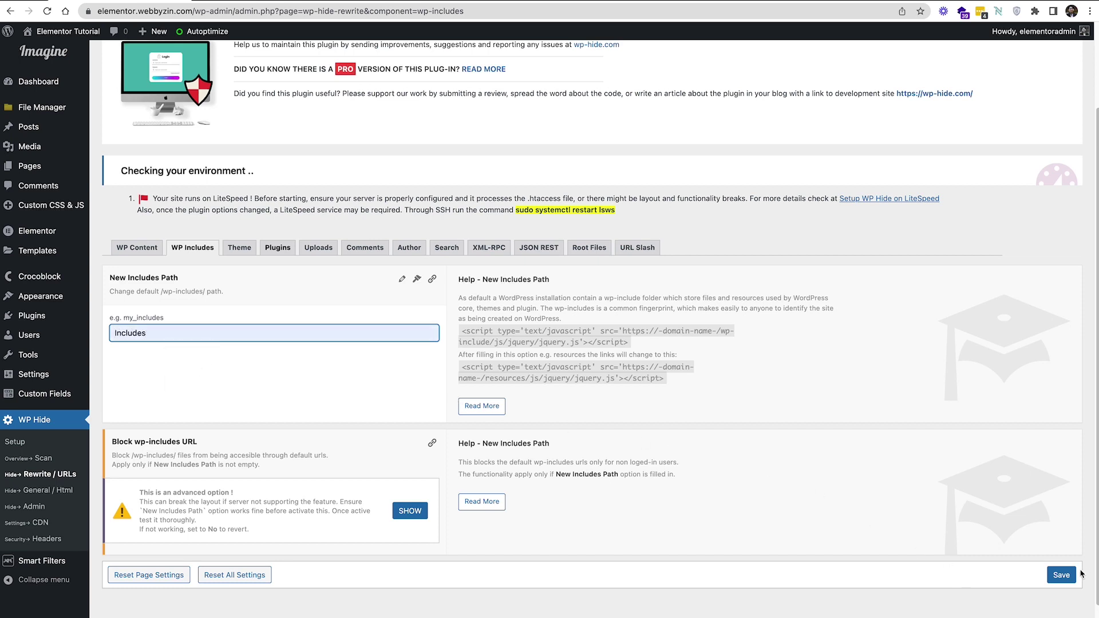
pyautogui.click(1061, 575)
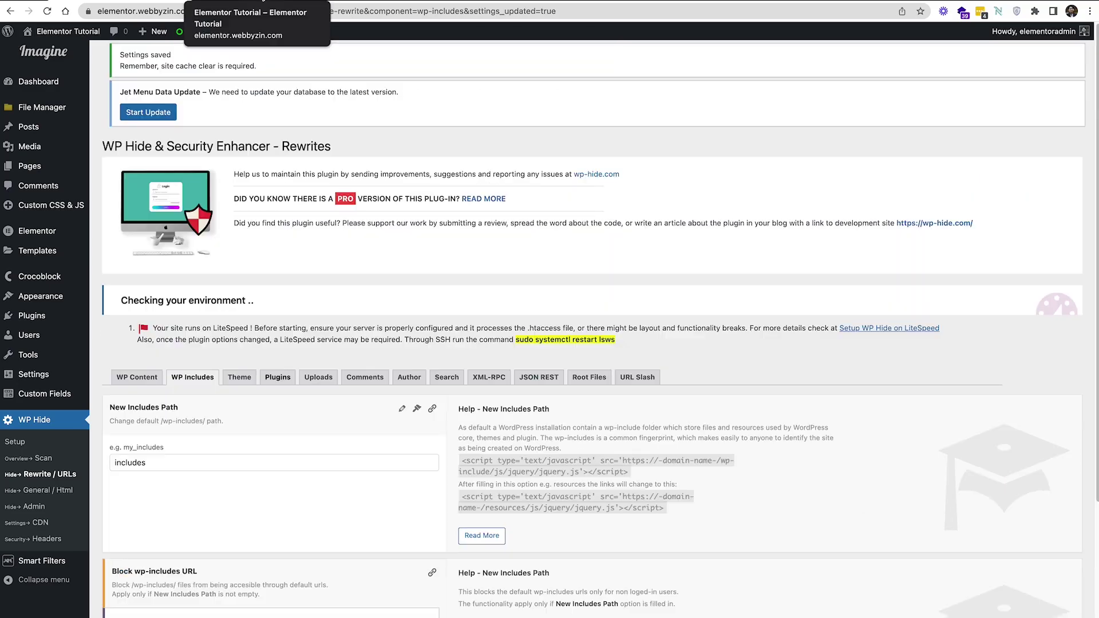
# Reload the front-end homepage to check it, then bring up the Theme path settings
pyautogui.click(412, 9)
pyautogui.click(47, 11)
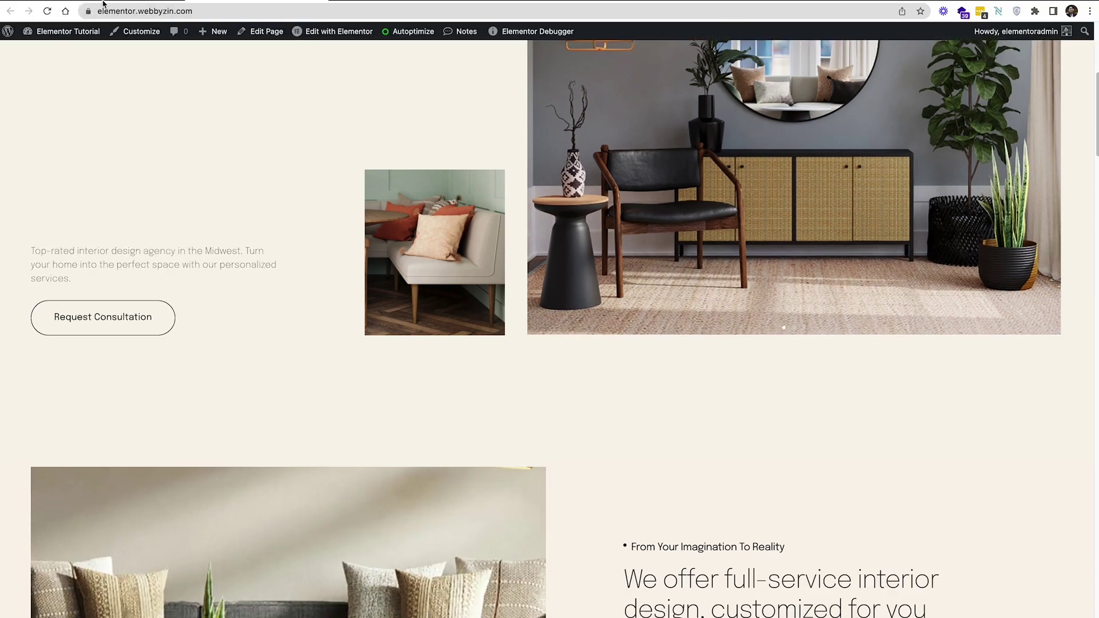
pyautogui.click(103, 3)
pyautogui.click(240, 379)
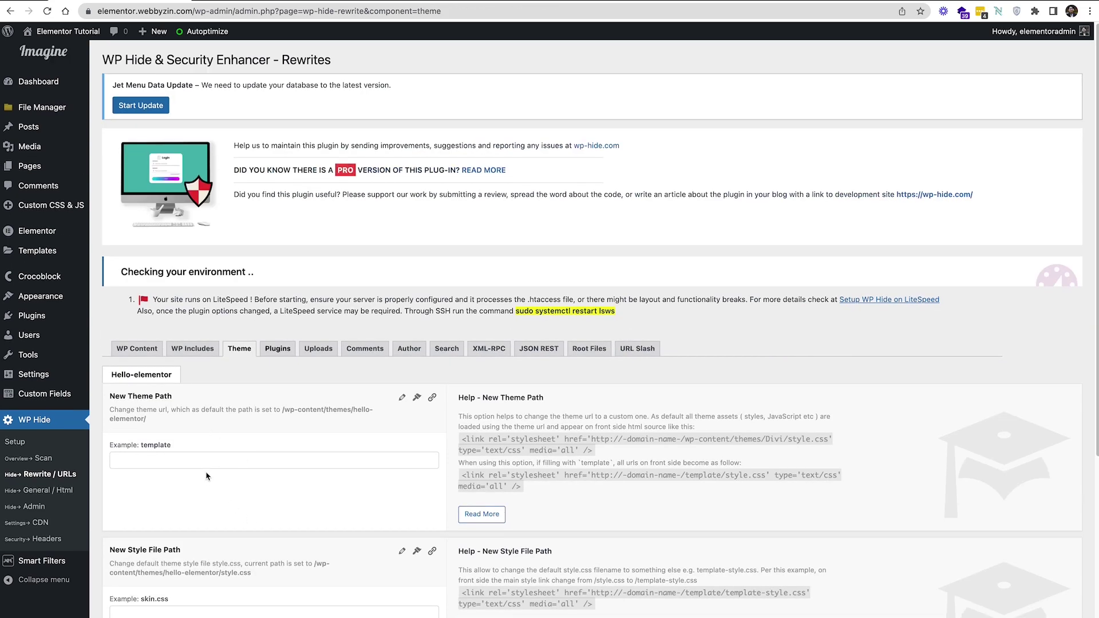
# Set the New Theme Path to 'tutorial' and save it
pyautogui.click(225, 462)
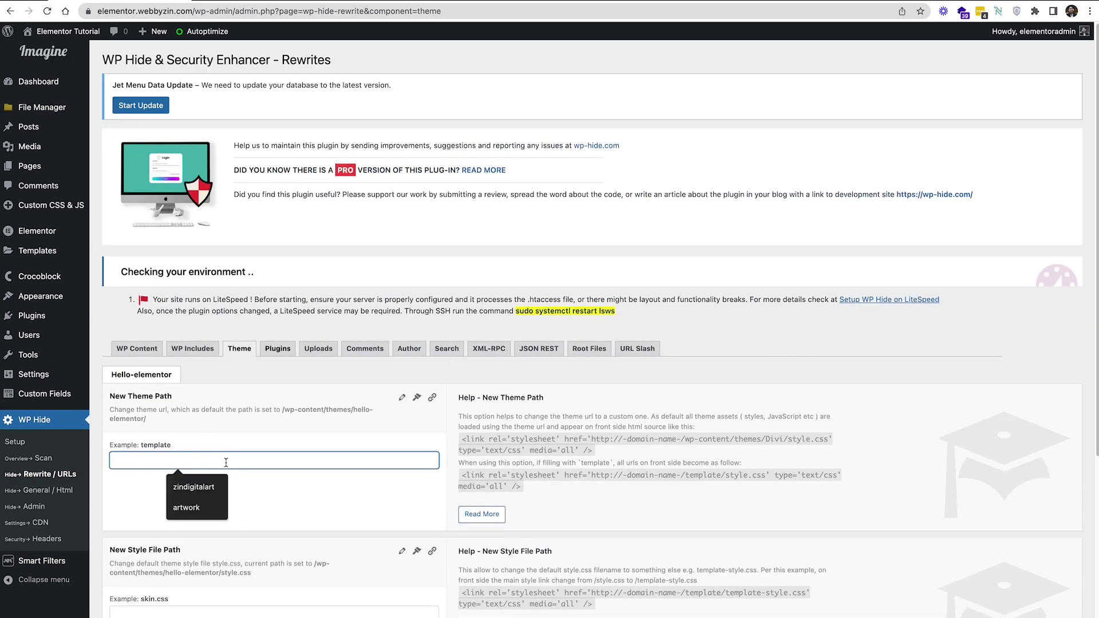
pyautogui.write('tutorial')
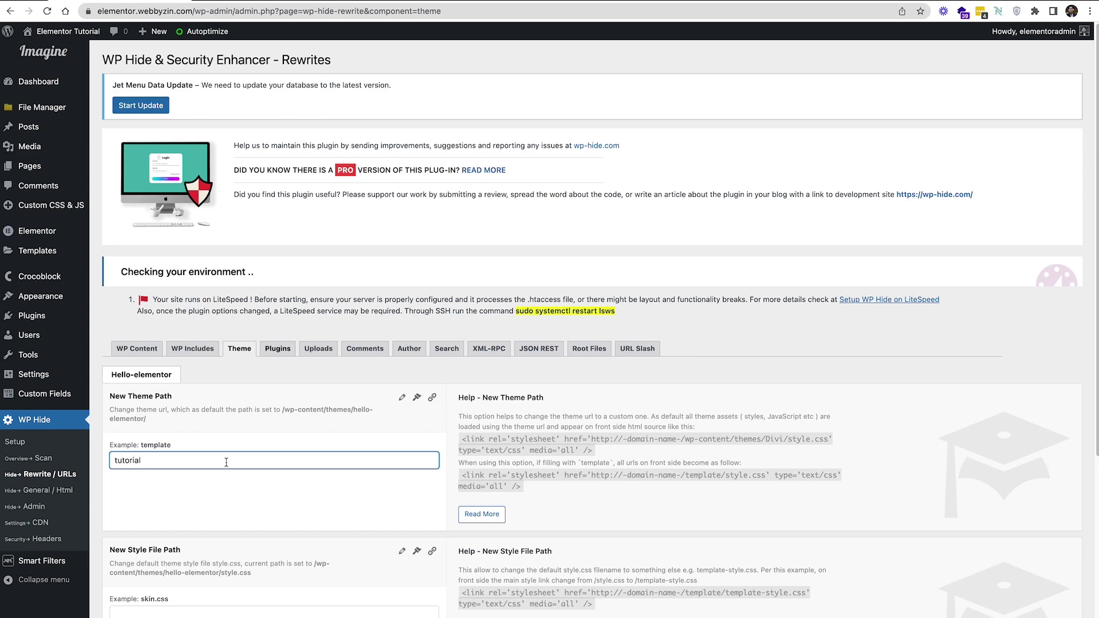
pyautogui.scroll(-3, 727, 492)
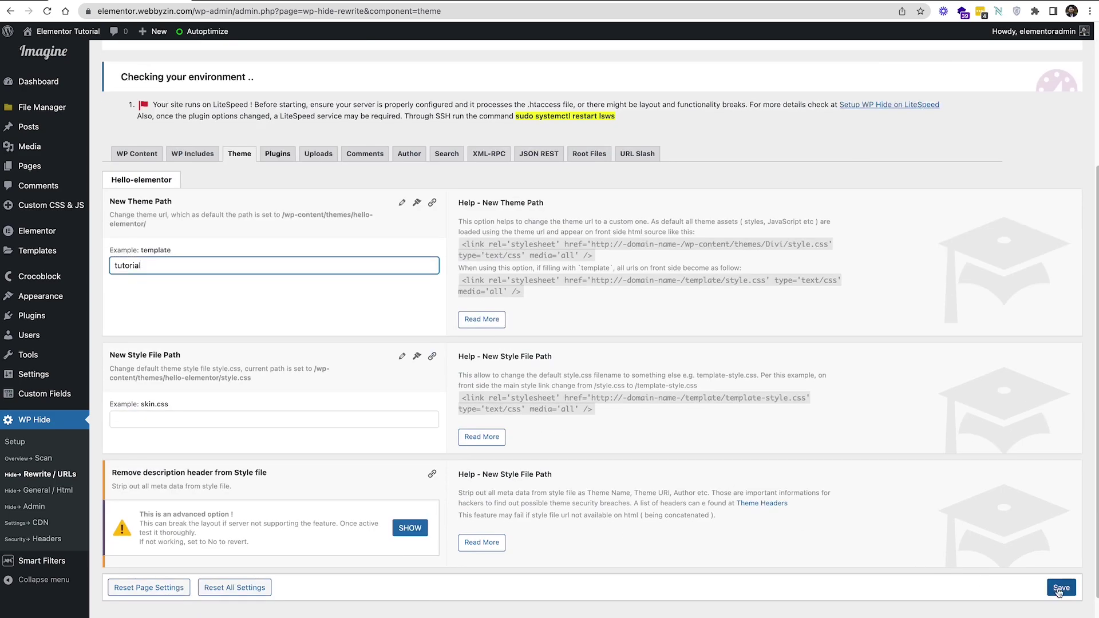
pyautogui.click(1058, 590)
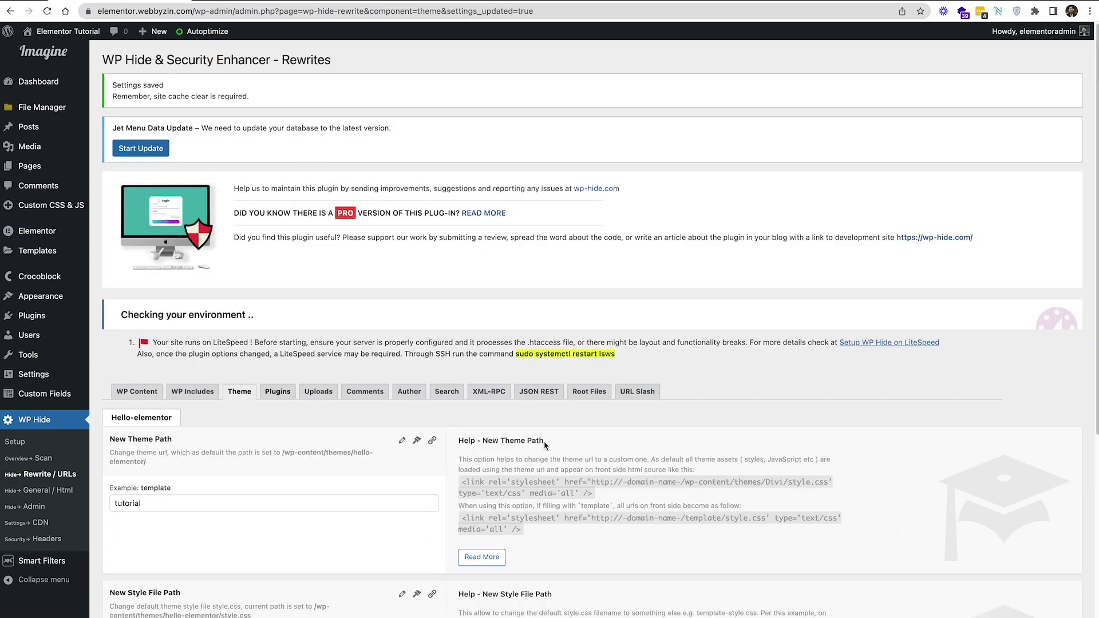
# Go to the site's front page, reload it and scroll through to check it
pyautogui.scroll(-1, 545, 446)
pyautogui.click(66, 12)
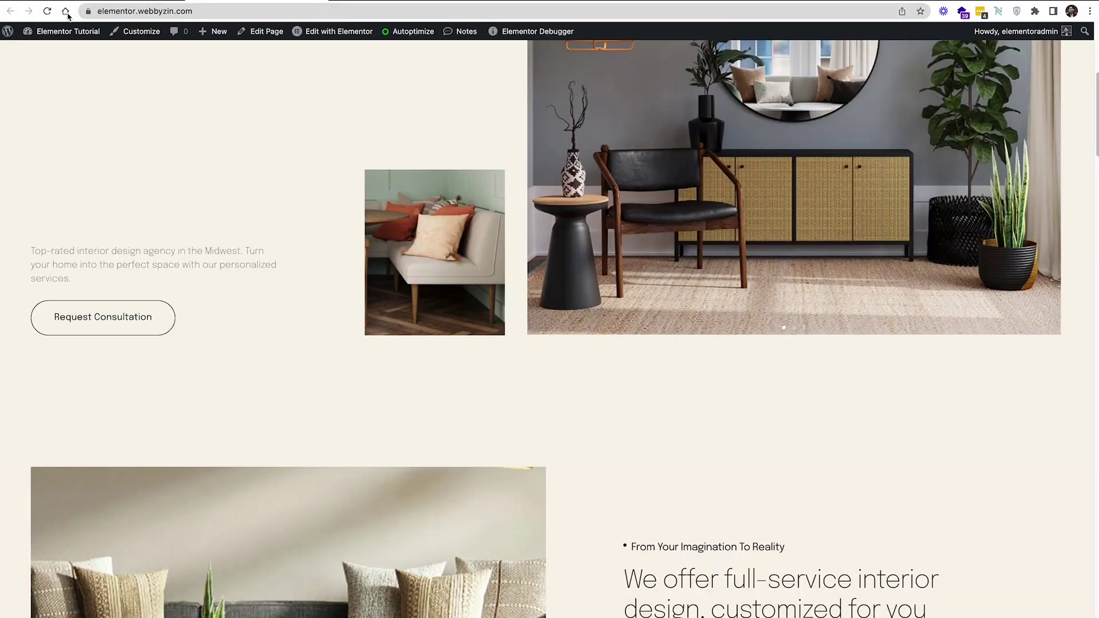
pyautogui.click(46, 11)
pyautogui.scroll(-10, 559, 339)
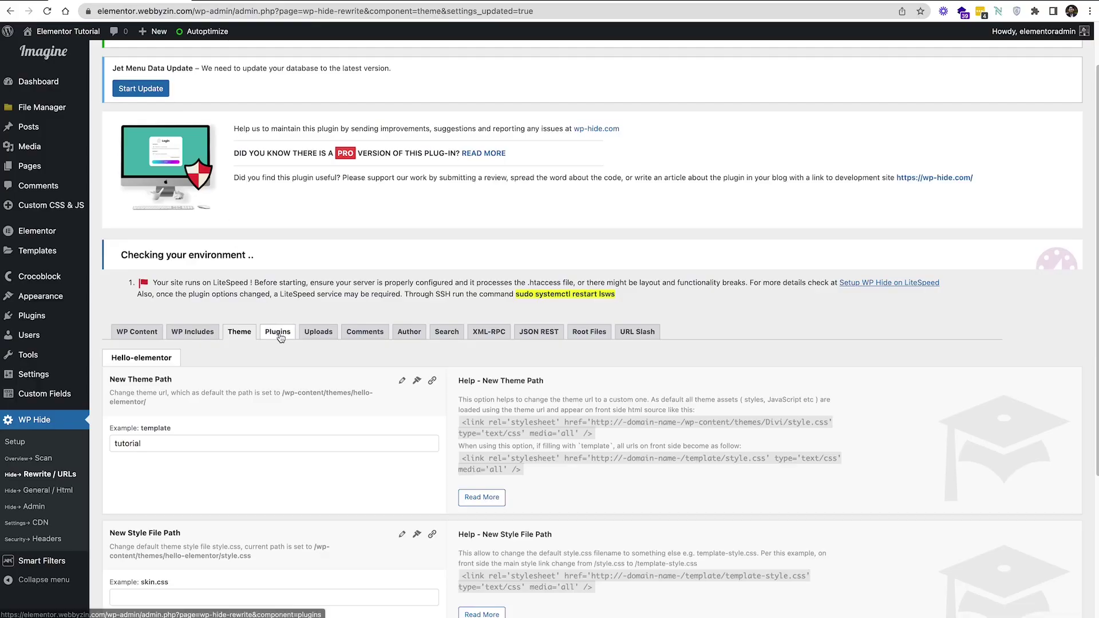
# On the Plugins tab, enter 'apps' as the New Plugins Path
pyautogui.click(280, 334)
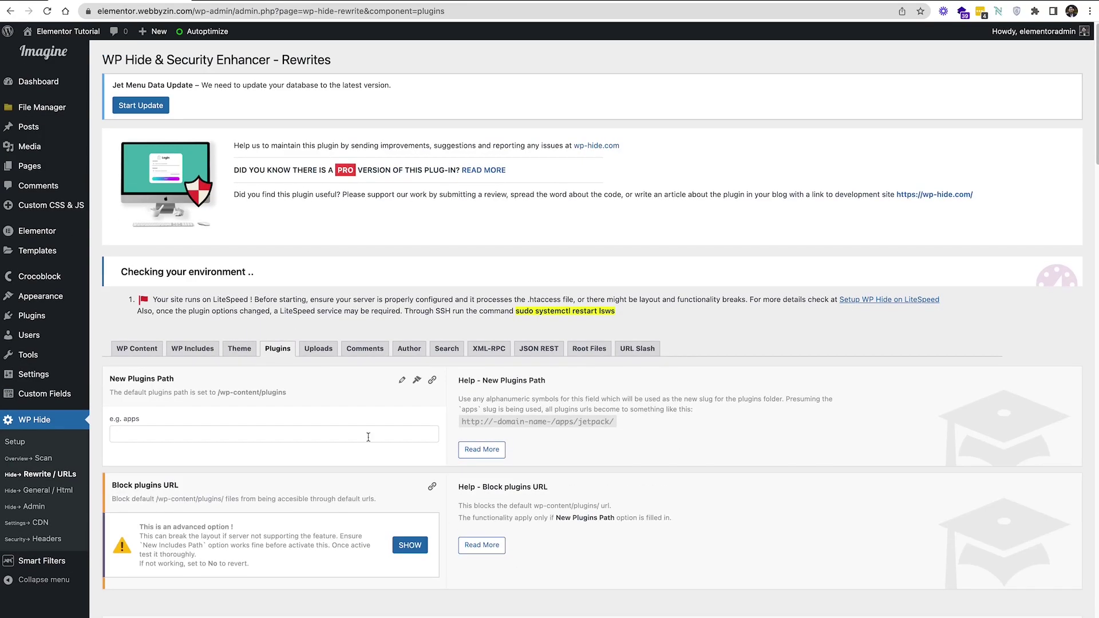
pyautogui.click(307, 430)
pyautogui.write('app')
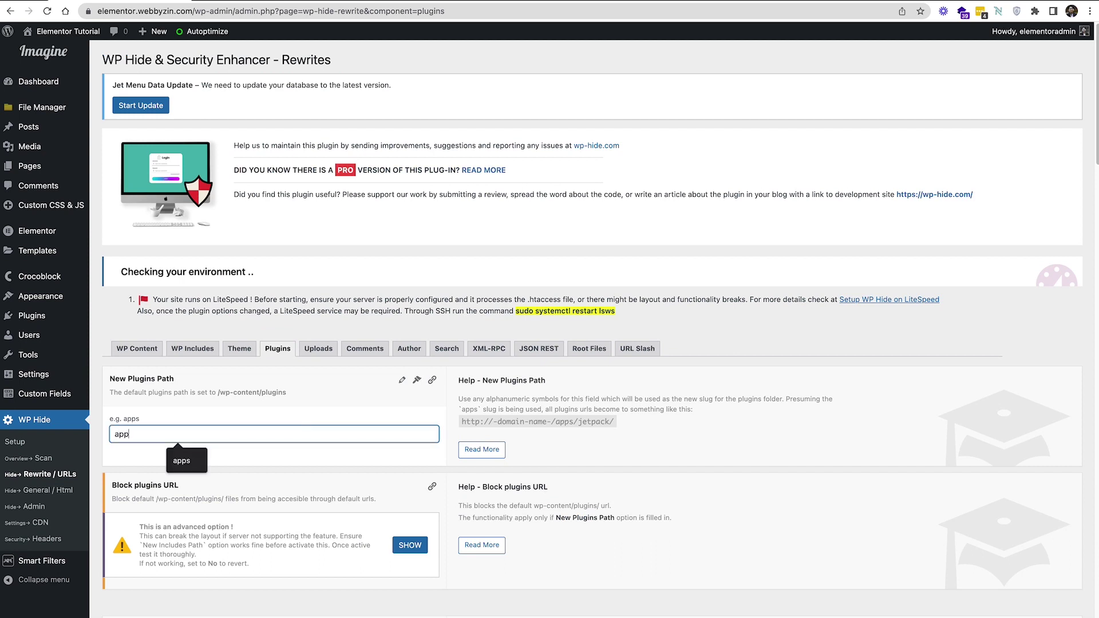
pyautogui.write('s')
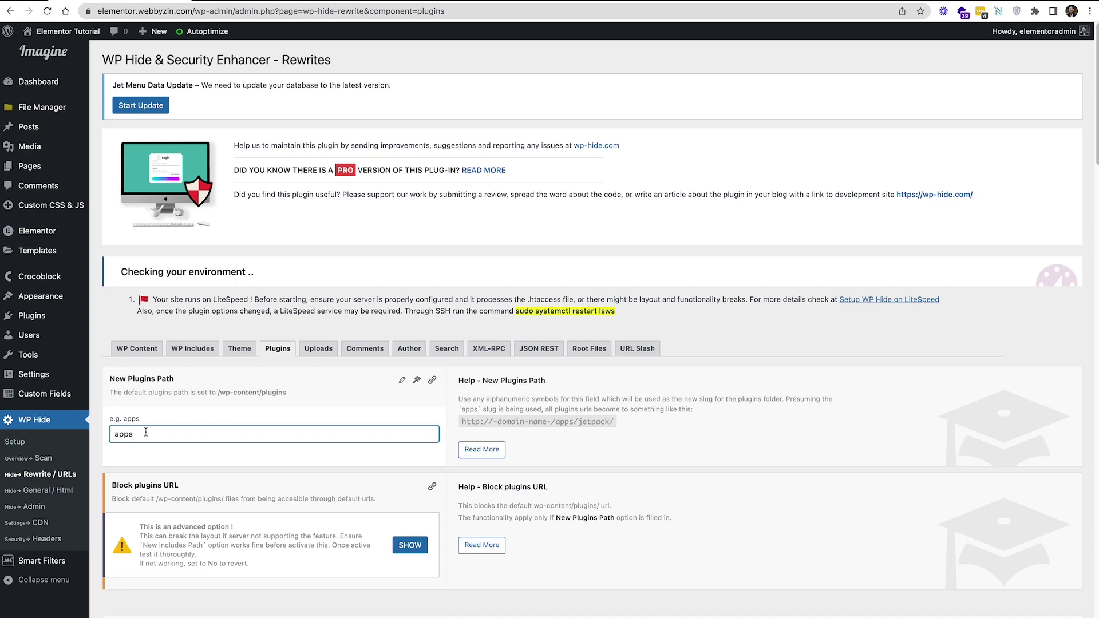
pyautogui.scroll(-2, 146, 433)
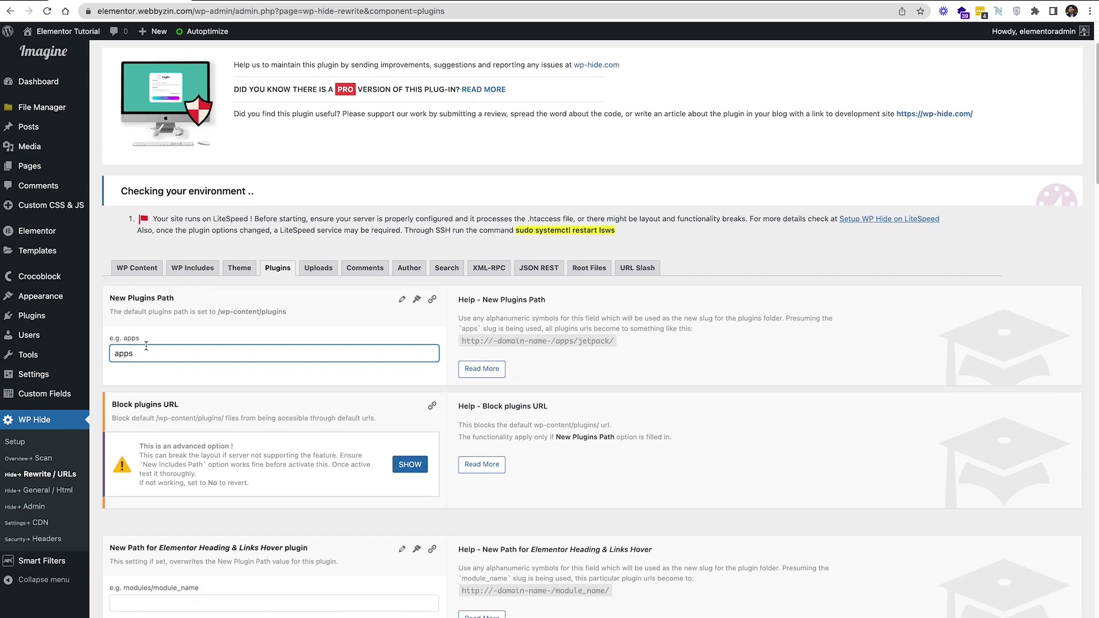
# Review the per-plugin path options and Autoptimize example, then go to the front page
pyautogui.moveTo(142, 342); pyautogui.dragTo(125, 340)
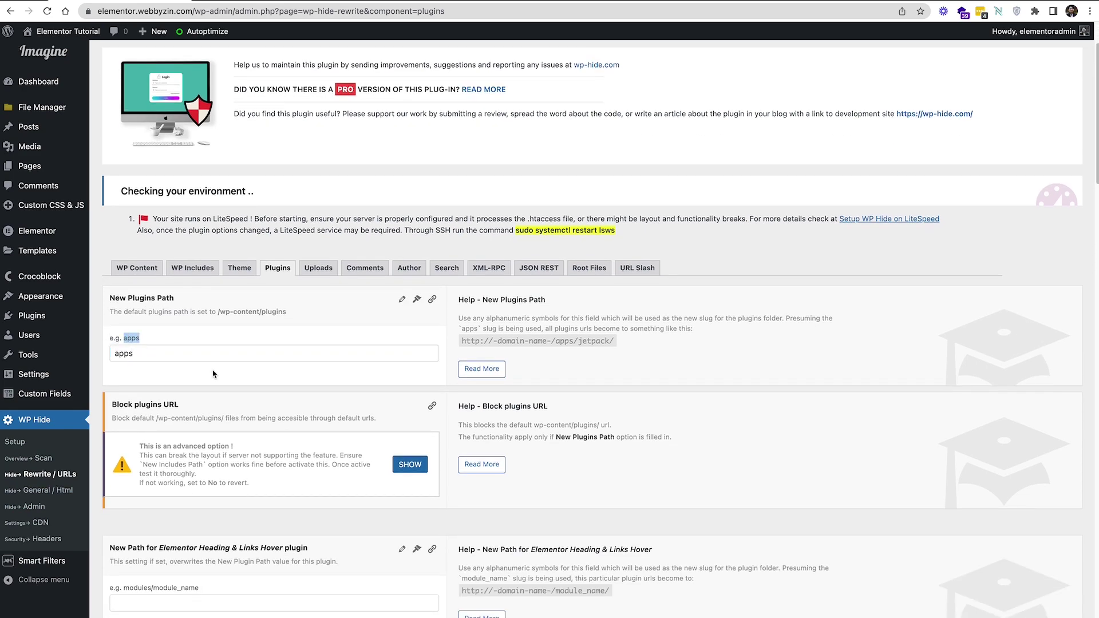
pyautogui.scroll(-10, 312, 314)
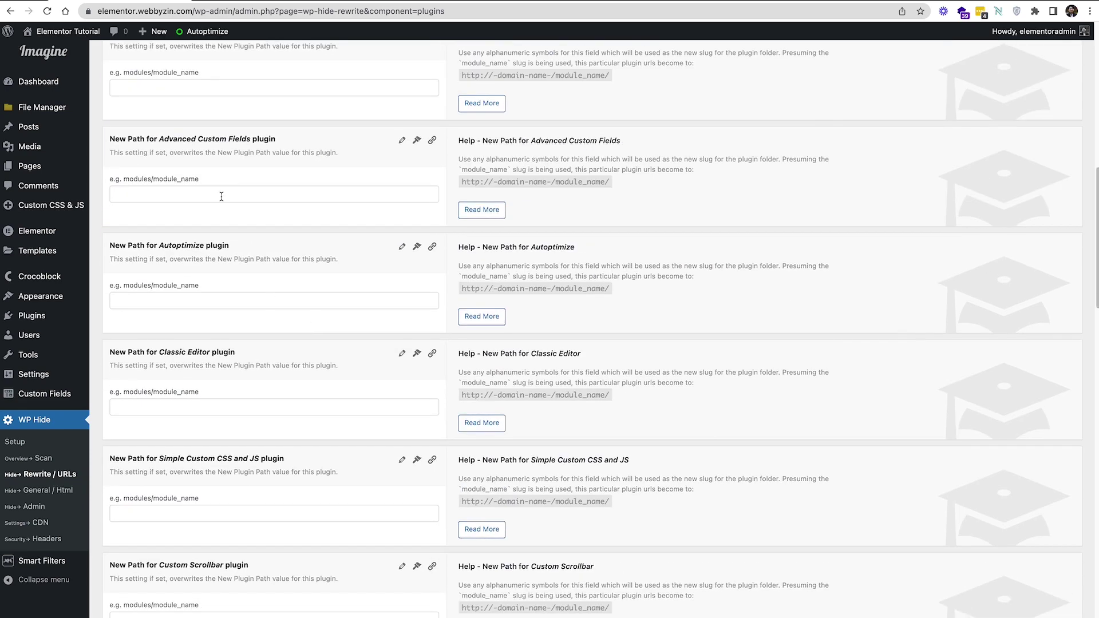
pyautogui.scroll(-2, 223, 229)
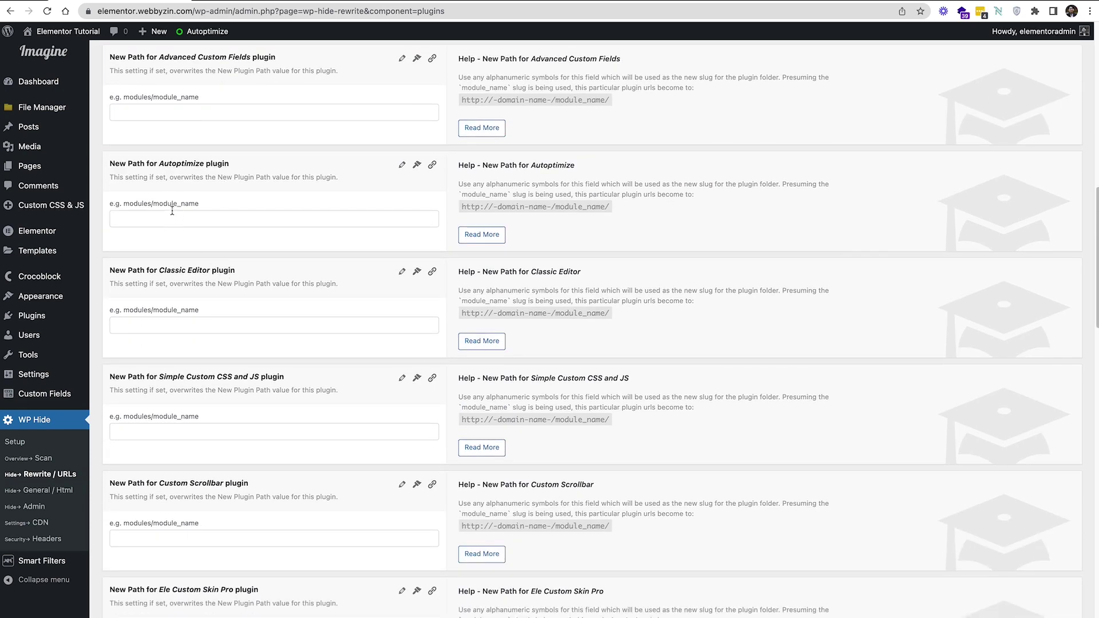
pyautogui.moveTo(154, 204); pyautogui.dragTo(225, 206)
pyautogui.click(225, 221)
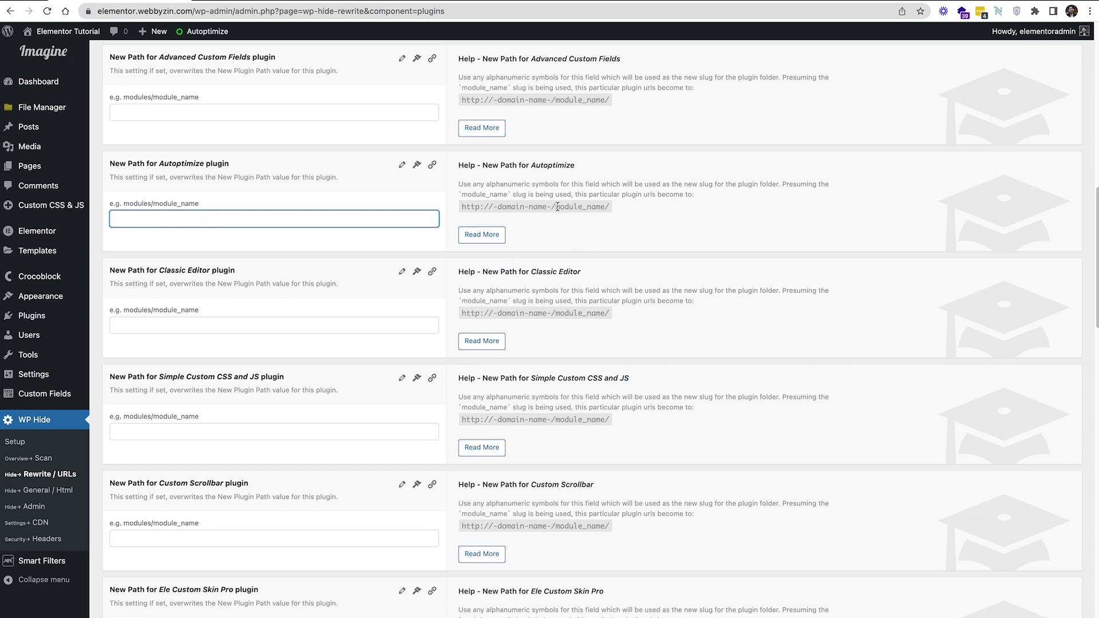
pyautogui.moveTo(556, 206); pyautogui.dragTo(608, 207)
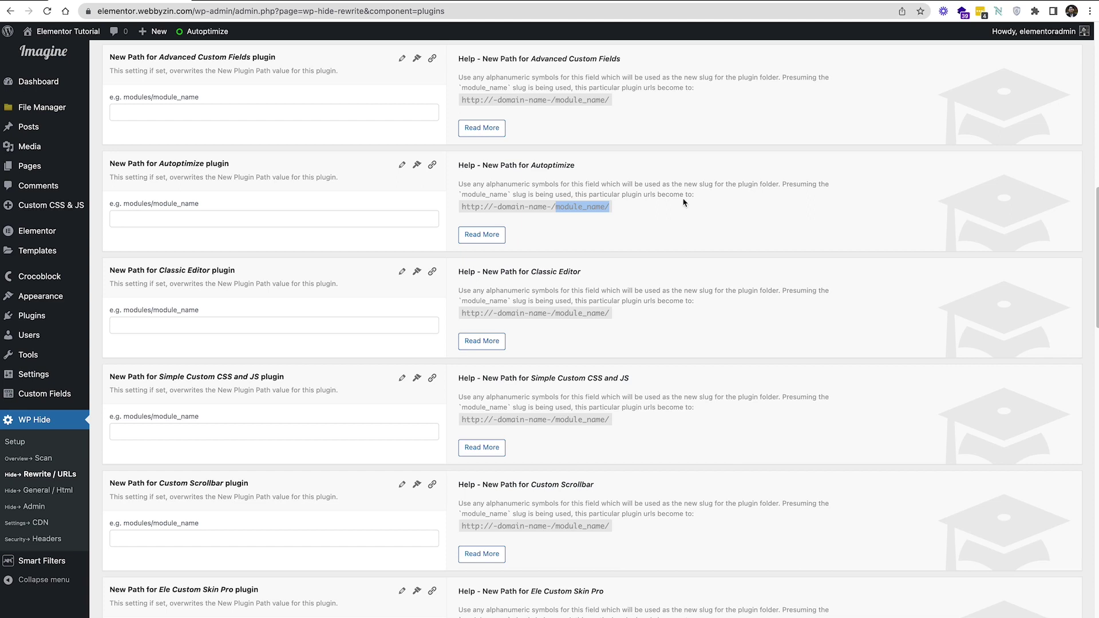
pyautogui.moveTo(493, 184); pyautogui.dragTo(687, 195)
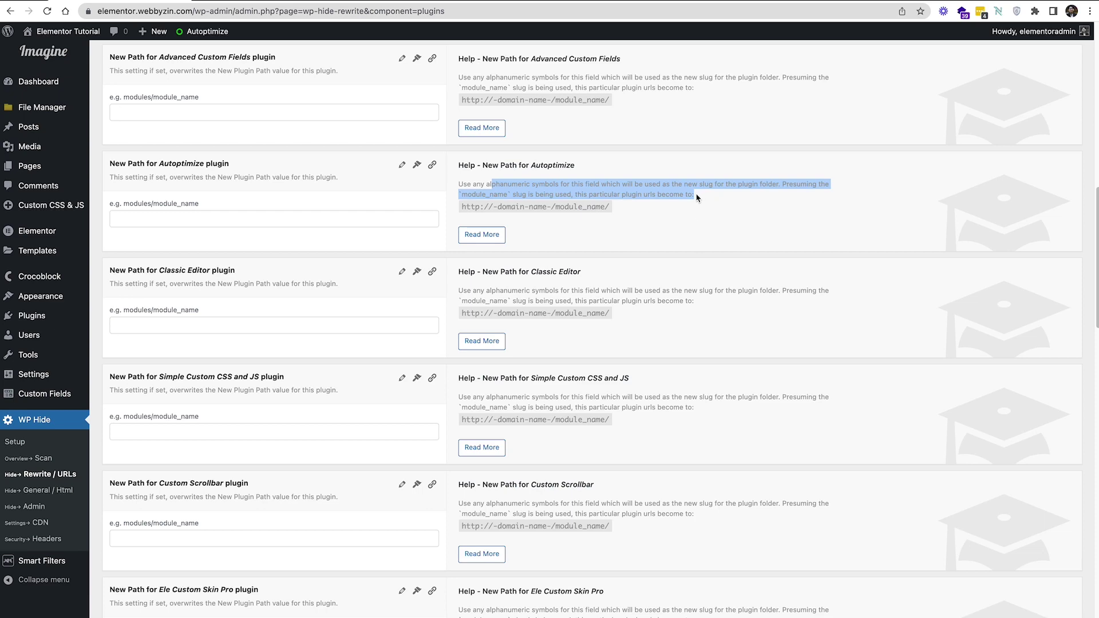
pyautogui.scroll(-2, 697, 198)
pyautogui.moveTo(563, 195); pyautogui.dragTo(453, 198)
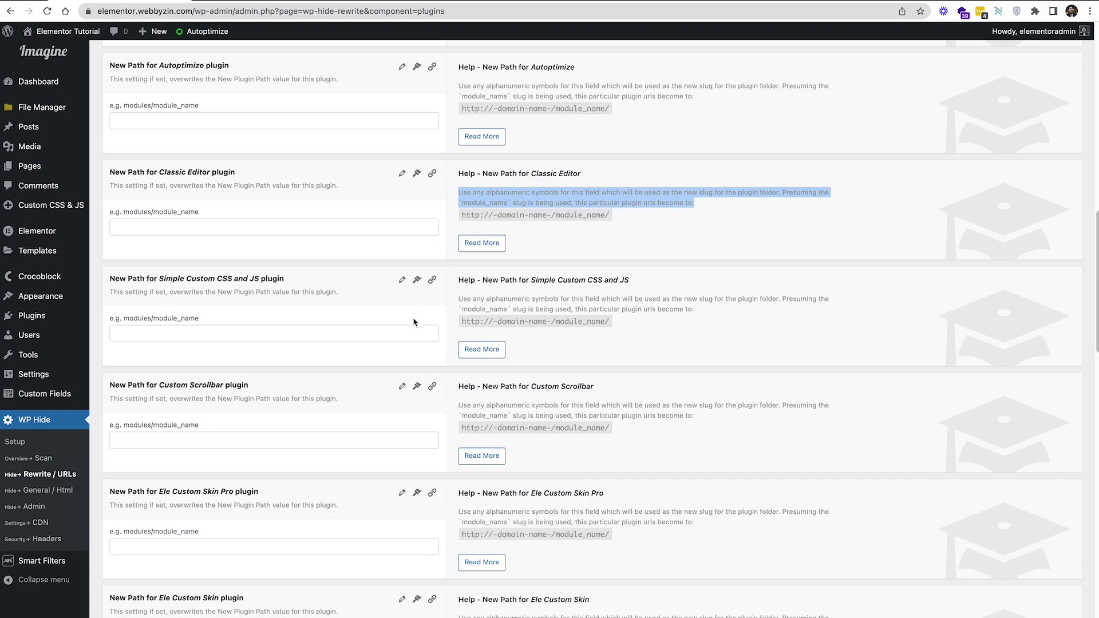
pyautogui.scroll(-7, 413, 321)
pyautogui.scroll(-5, 411, 326)
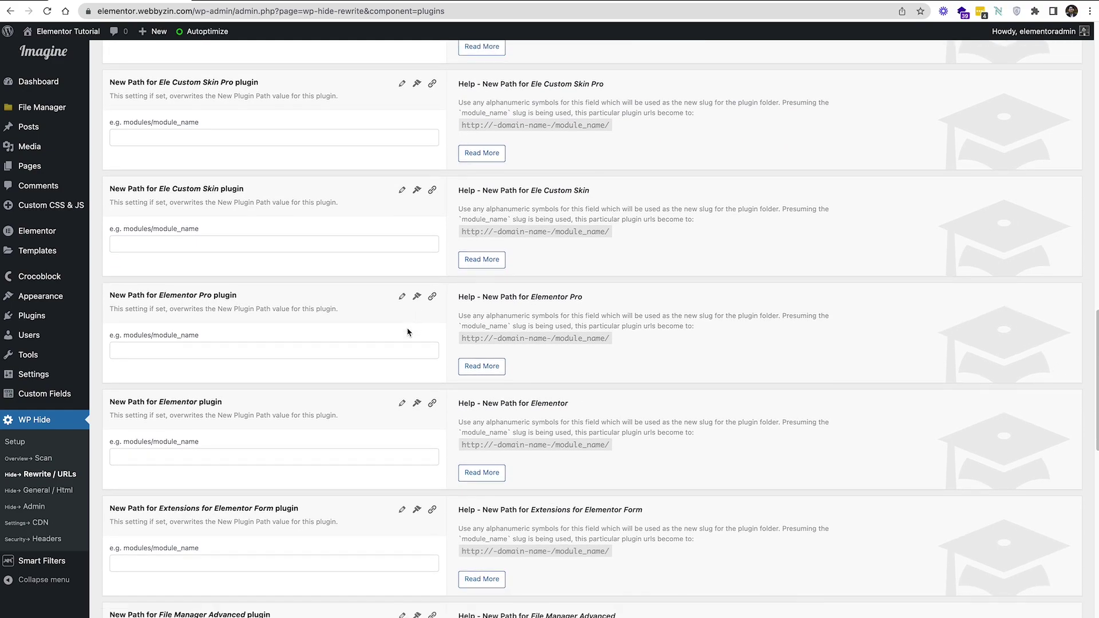
pyautogui.scroll(14, 413, 332)
pyautogui.scroll(9, 413, 332)
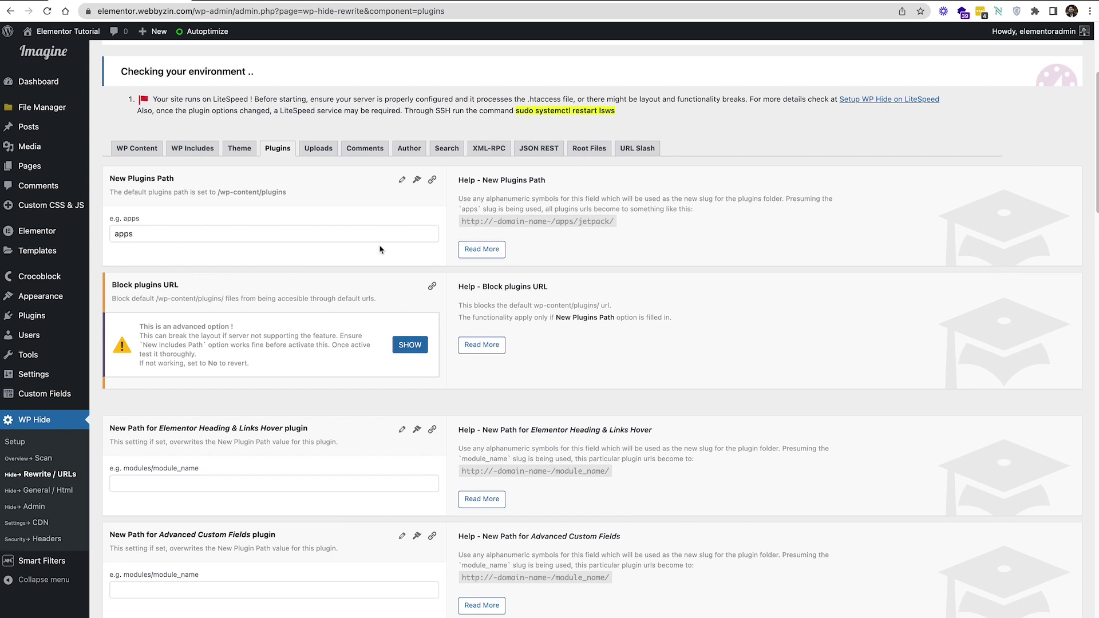
pyautogui.scroll(-2, 630, 341)
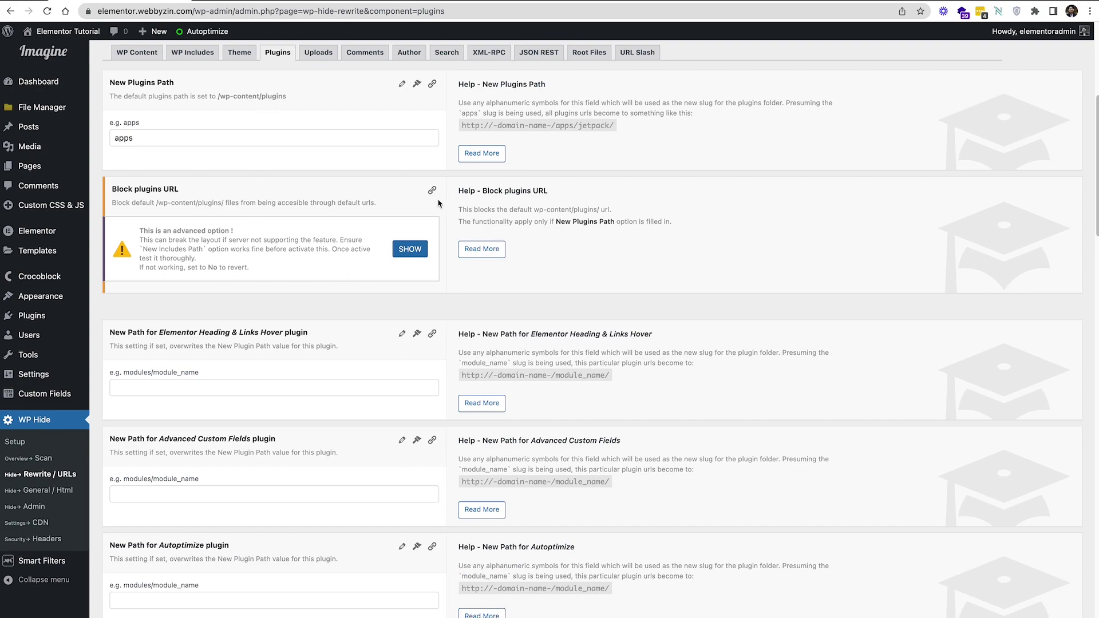
pyautogui.scroll(-15, 510, 212)
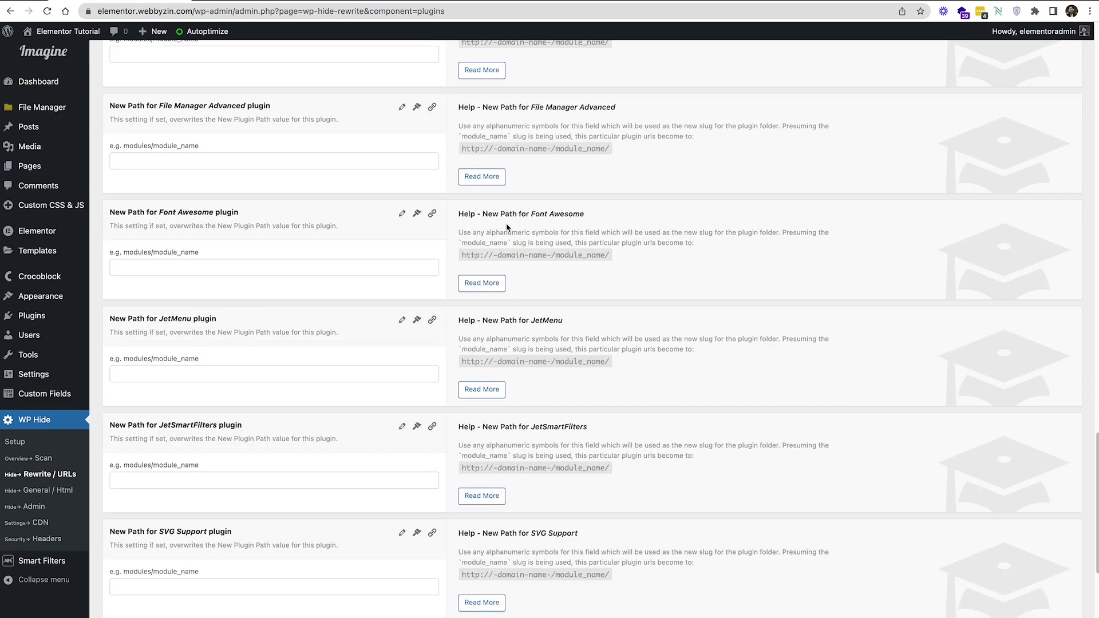
pyautogui.click(282, 1)
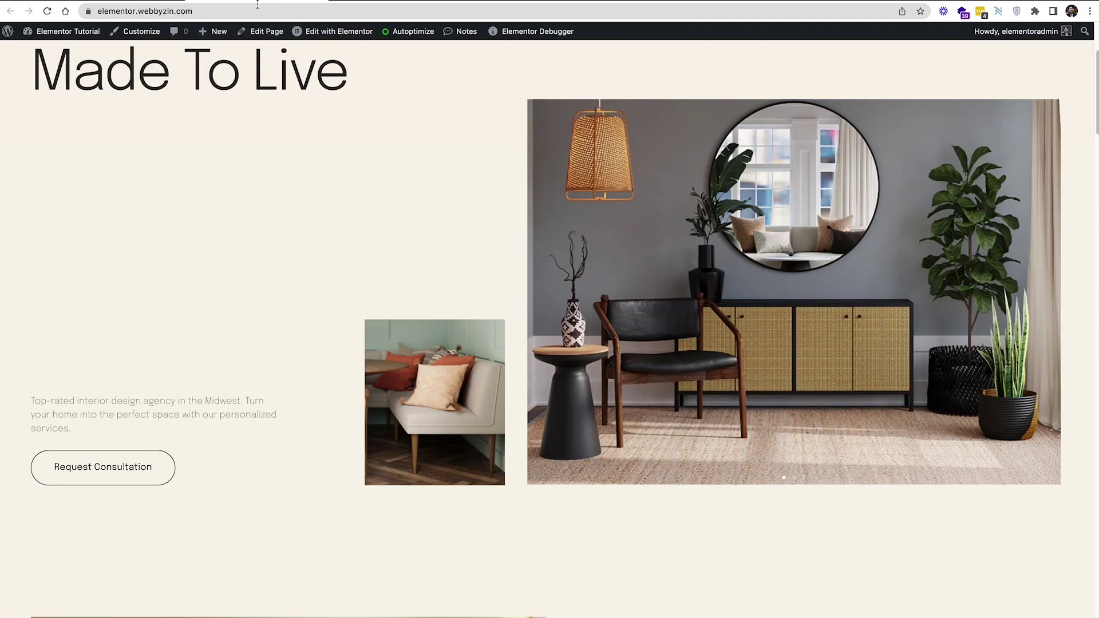
# Reload the homepage and scroll through it to confirm it still renders correctly
pyautogui.scroll(3, 237, 245)
pyautogui.click(48, 33)
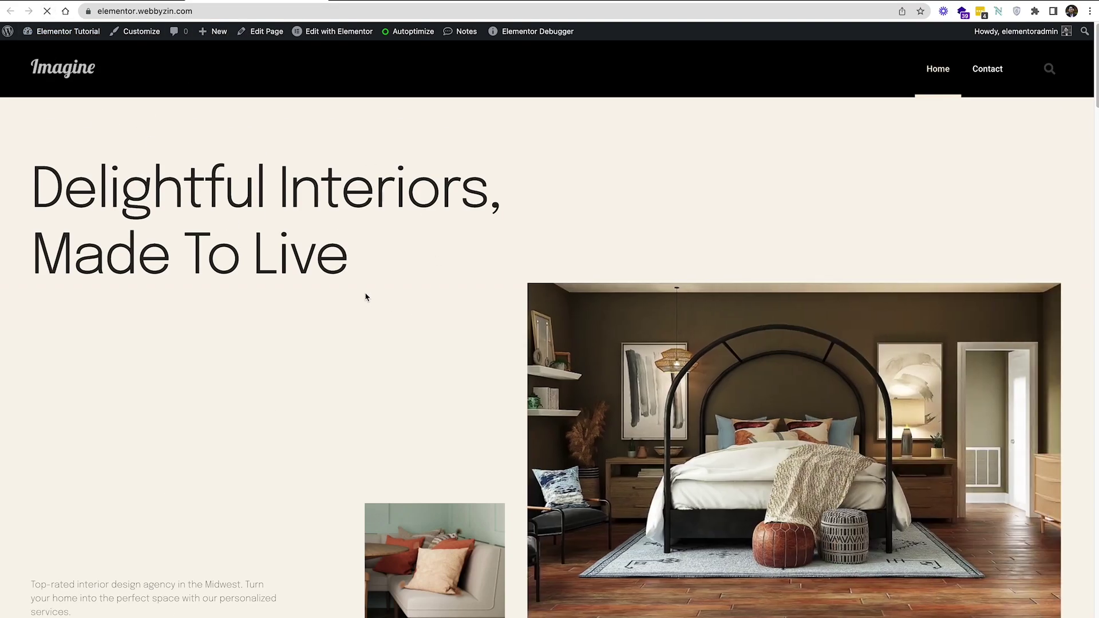
pyautogui.scroll(-4, 367, 297)
pyautogui.scroll(-17, 366, 294)
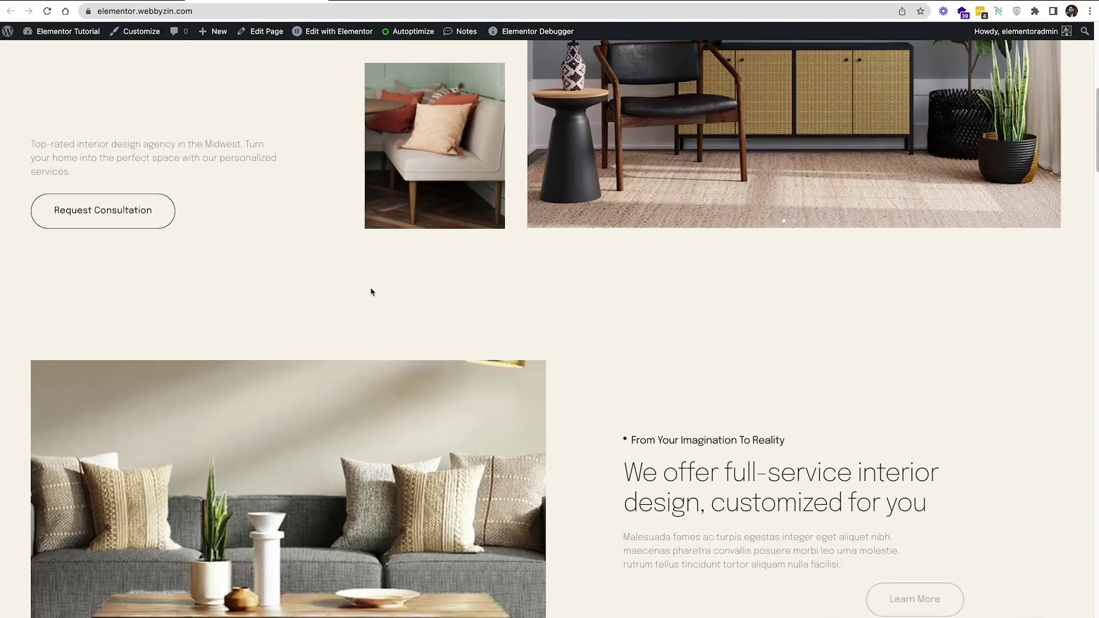
pyautogui.scroll(-15, 371, 292)
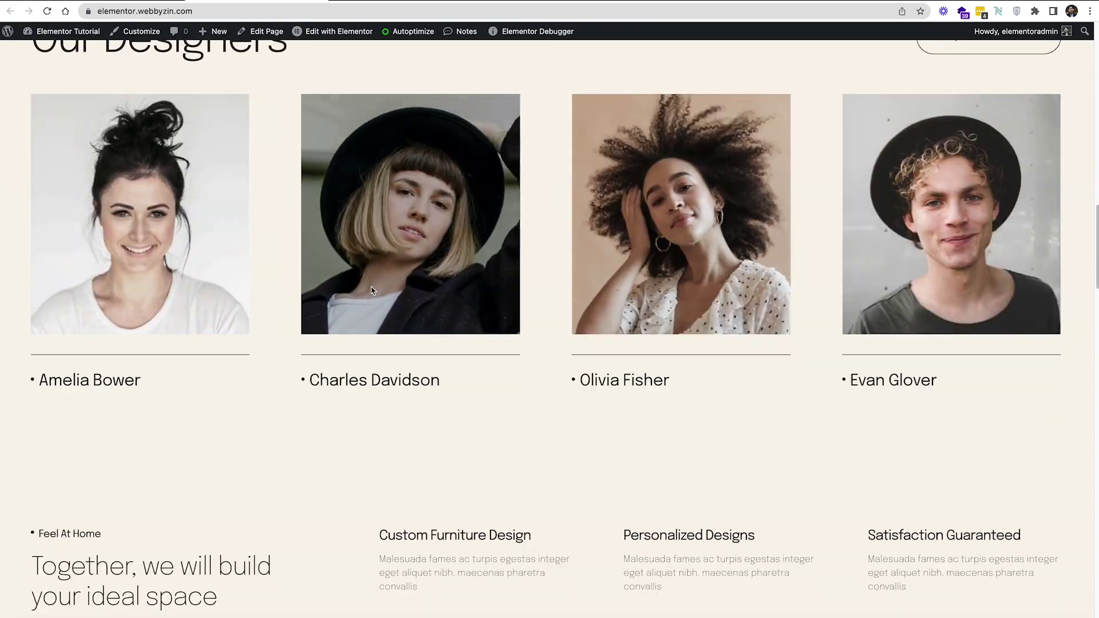
pyautogui.scroll(-8, 427, 381)
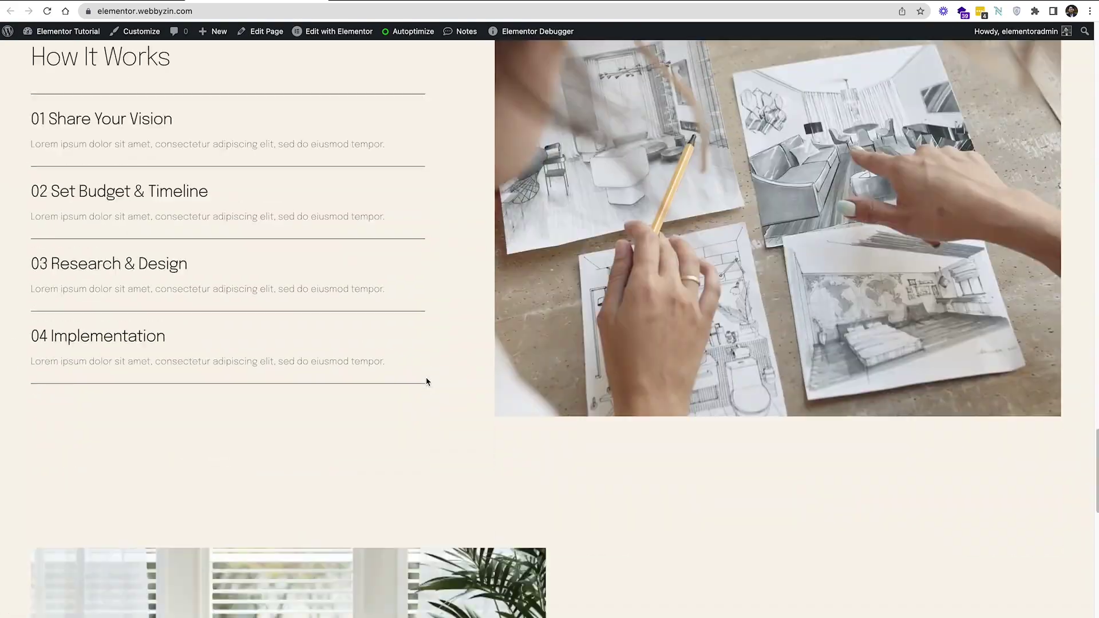
pyautogui.scroll(15, 344, 280)
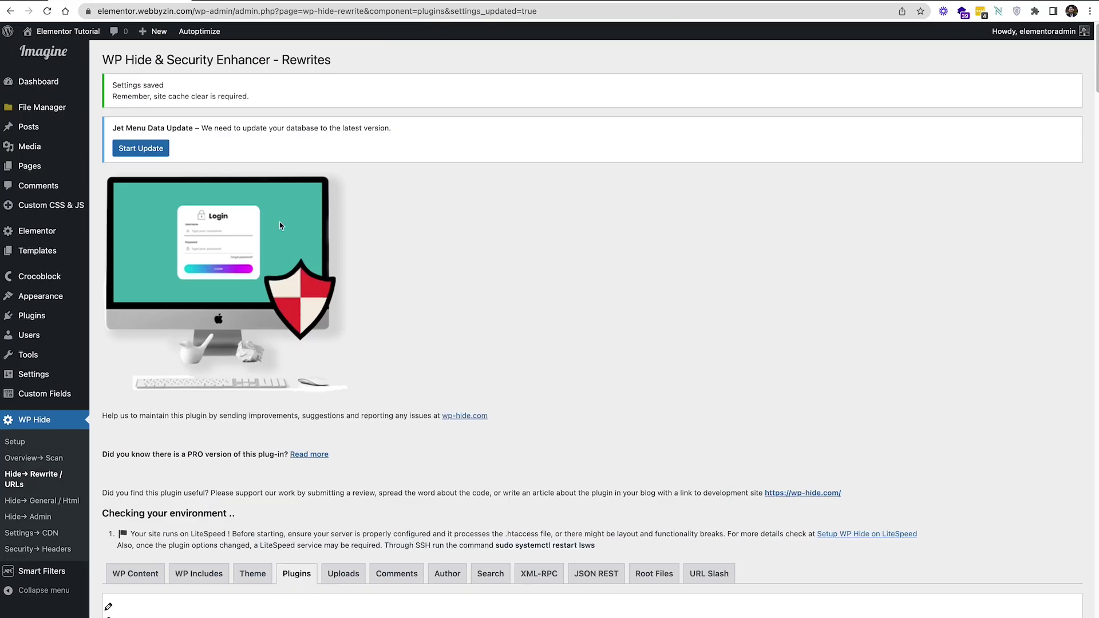
pyautogui.scroll(-8, 280, 225)
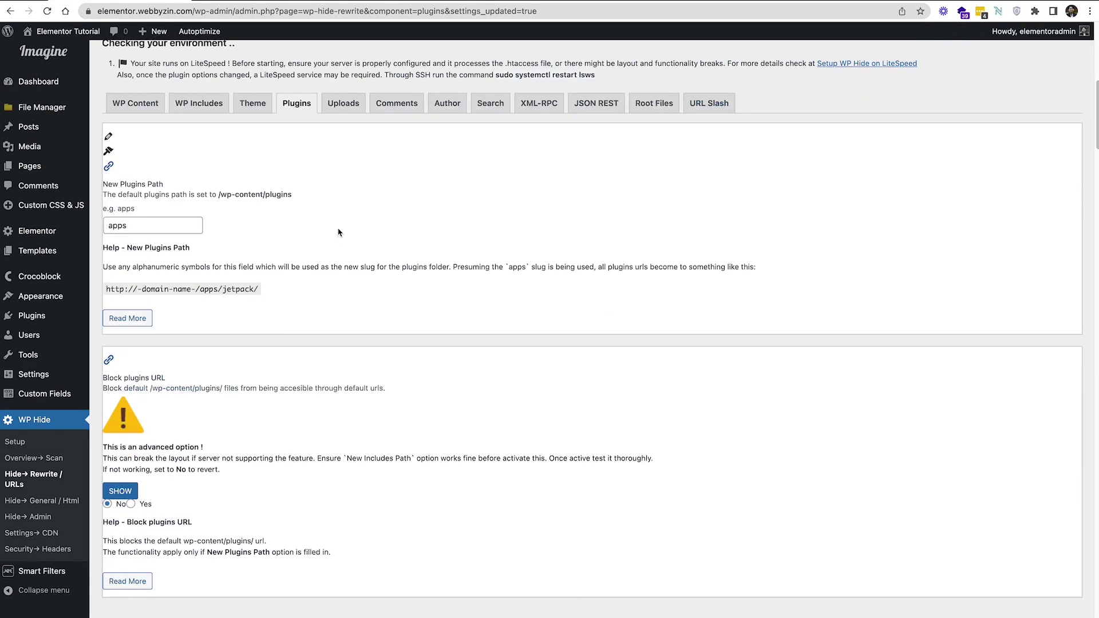
# On the Uploads tab, set the New Uploads Path to 'media' and save it
pyautogui.click(343, 108)
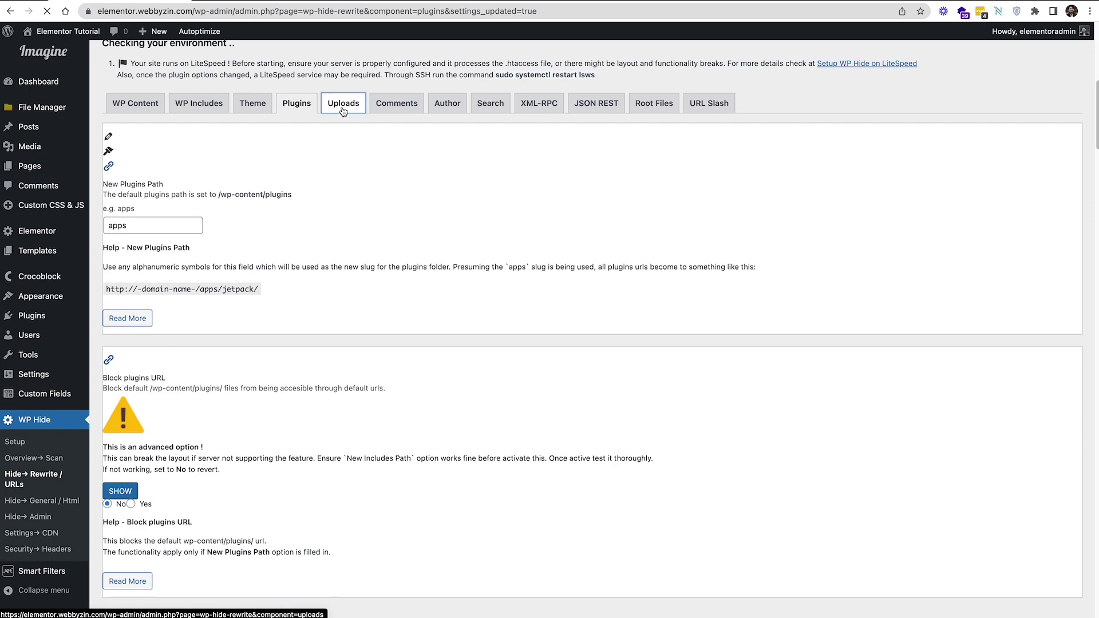
pyautogui.scroll(-3, 341, 373)
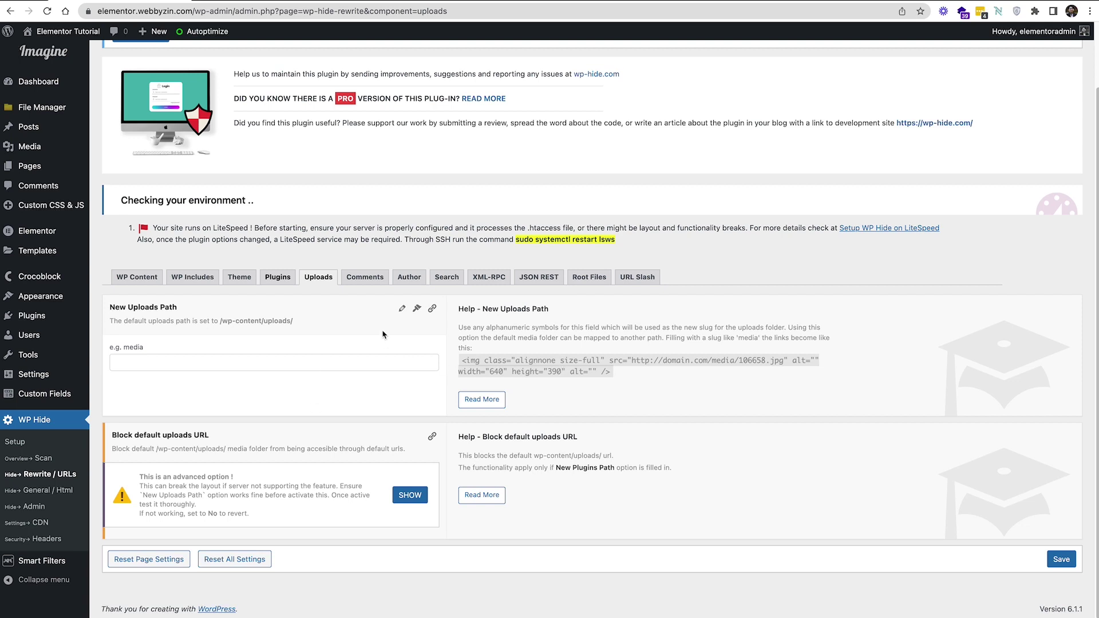
pyautogui.click(360, 360)
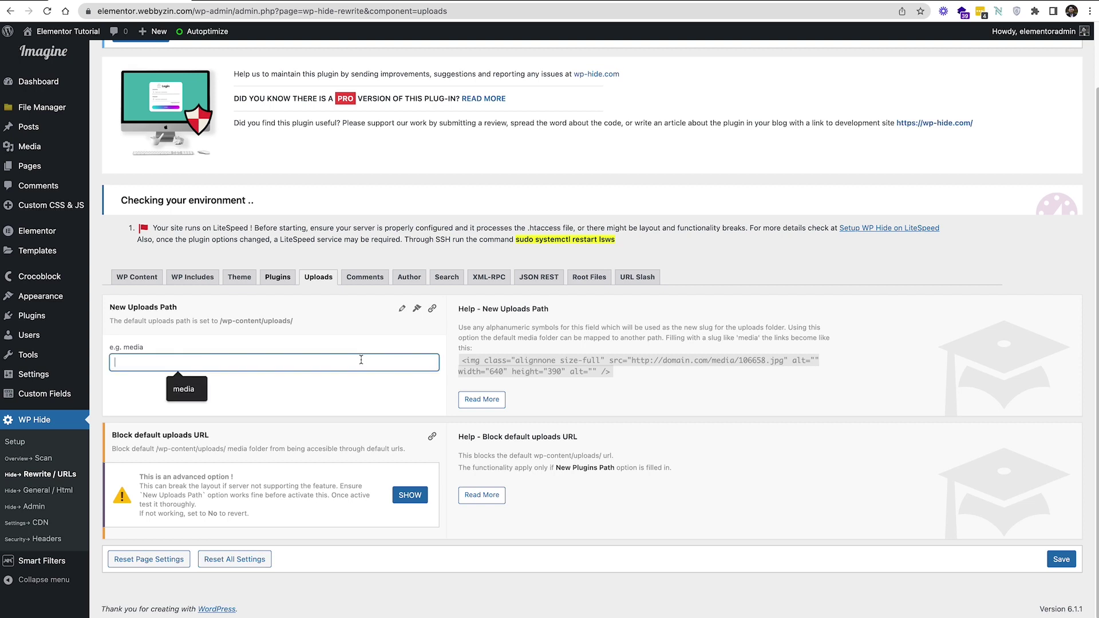
pyautogui.click(177, 386)
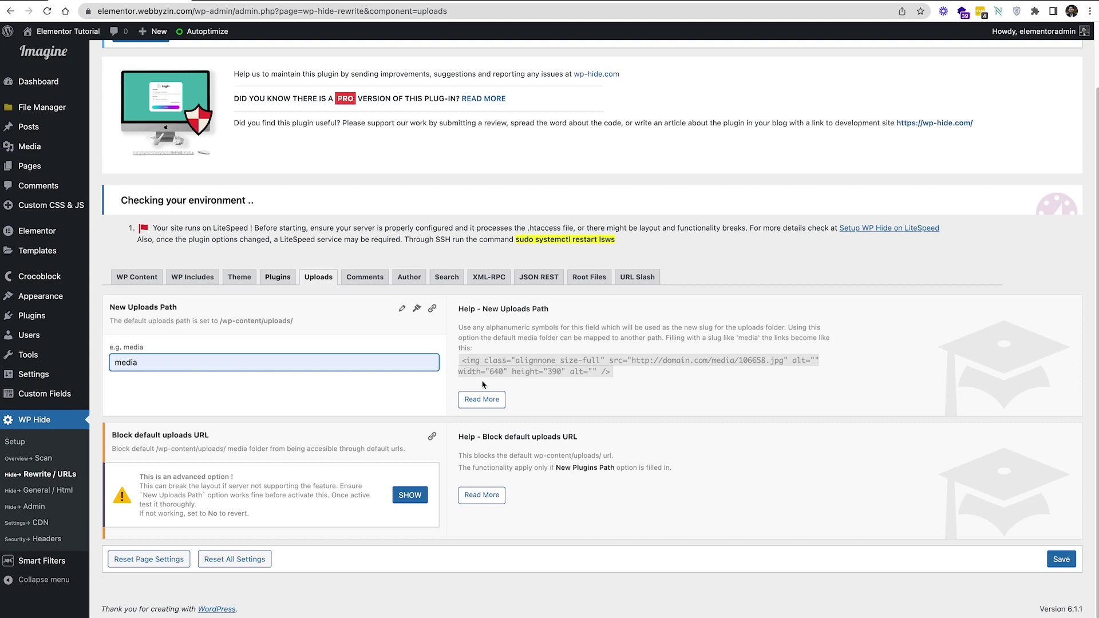
pyautogui.click(1051, 564)
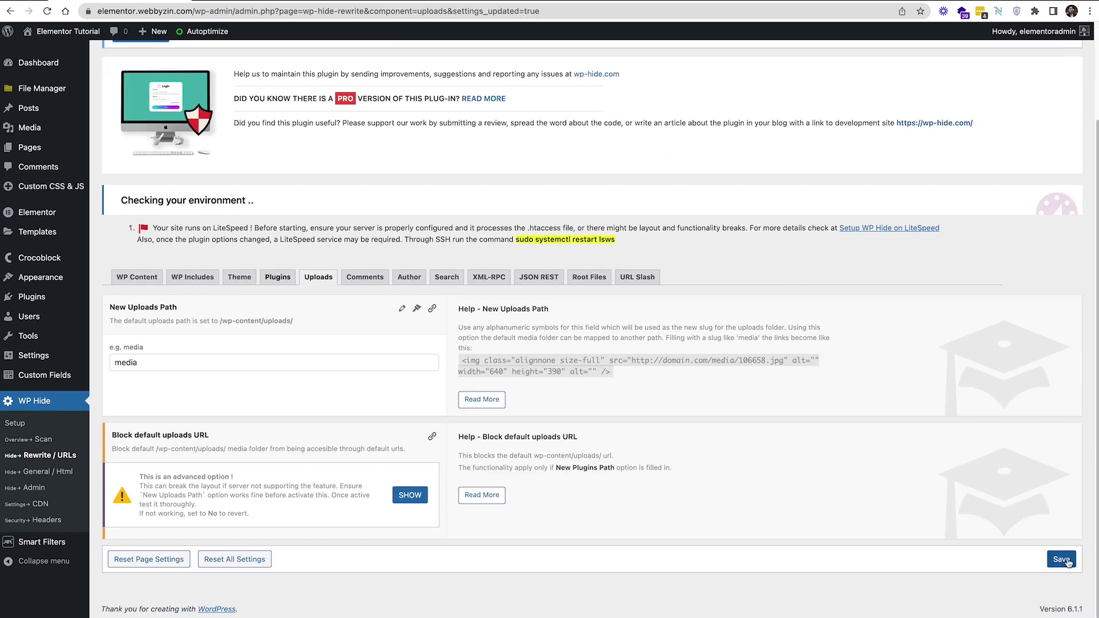
pyautogui.click(1060, 559)
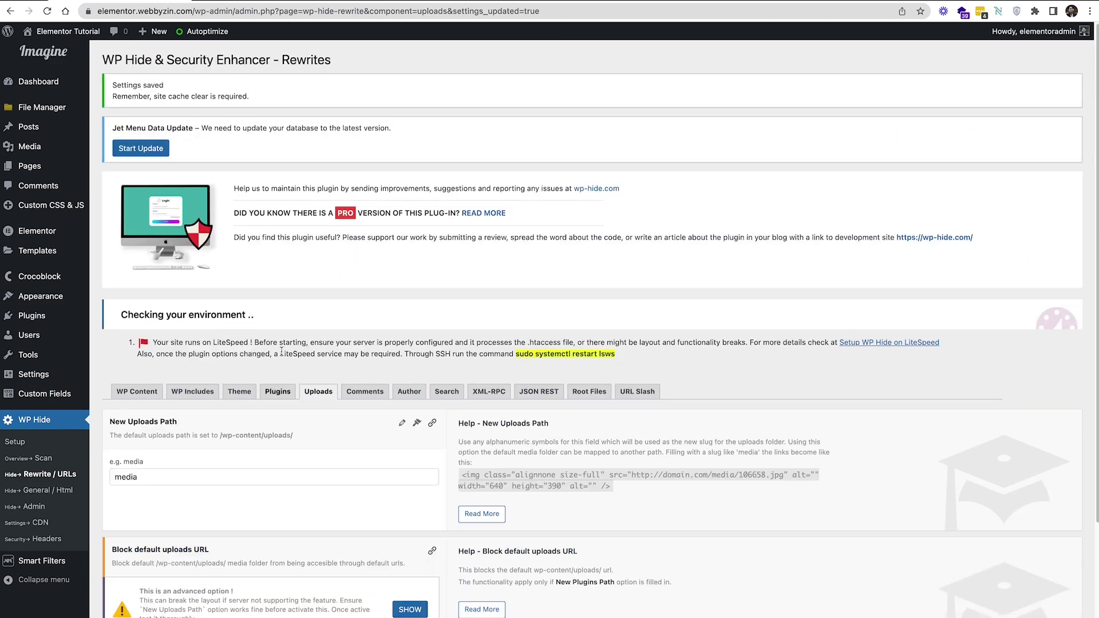
pyautogui.scroll(-2, 281, 352)
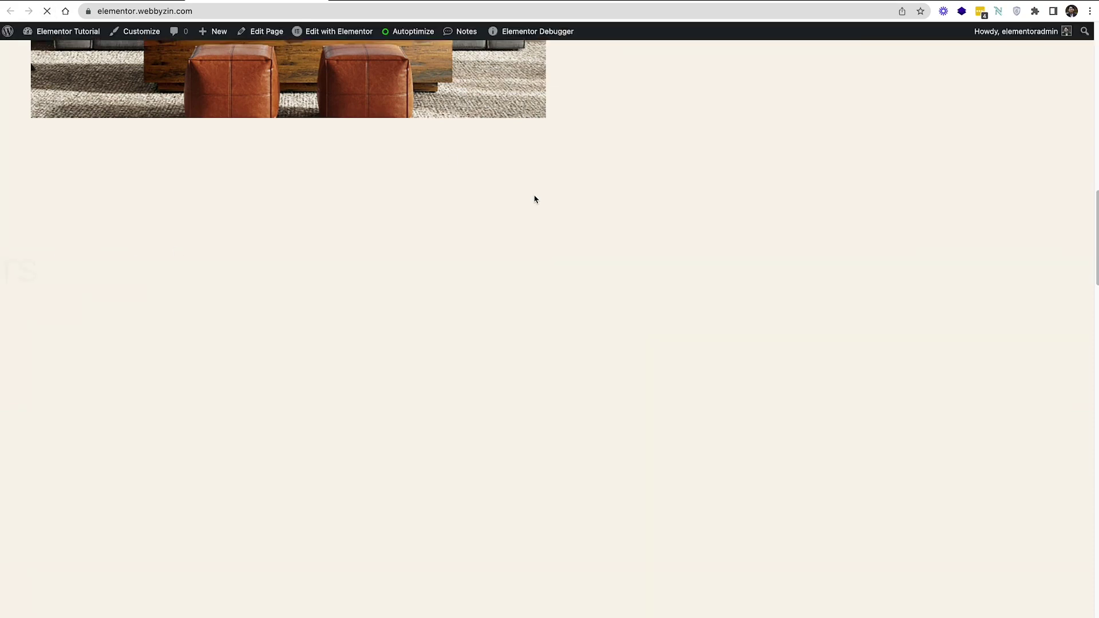
# Inspect the homepage and open the DevTools Sources panel
pyautogui.scroll(10, 573, 257)
pyautogui.scroll(8, 617, 309)
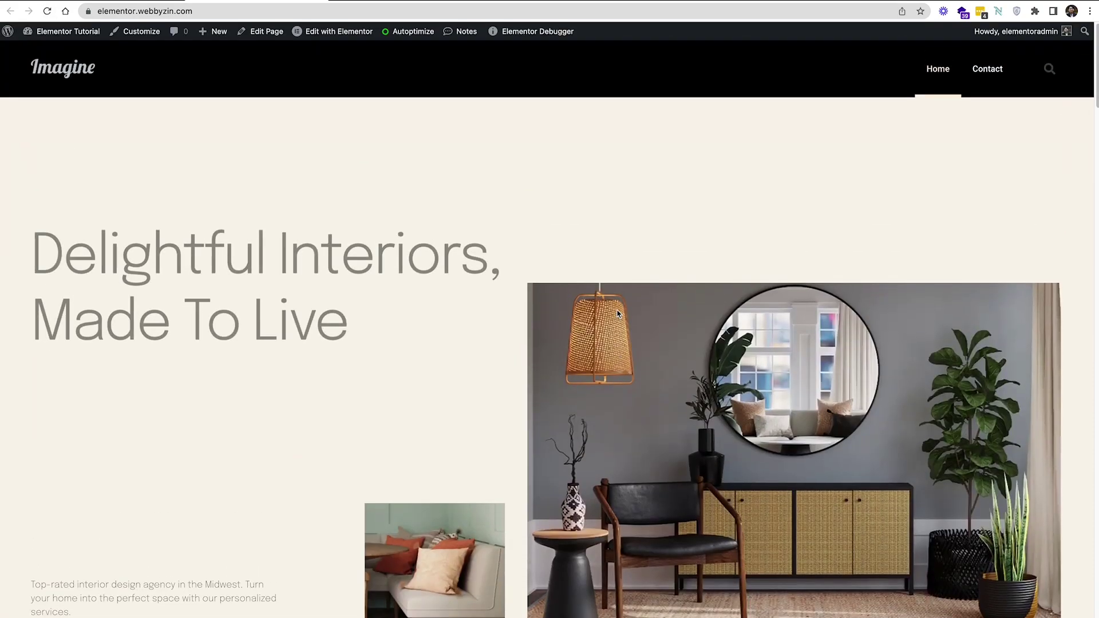
pyautogui.scroll(-11, 616, 309)
pyautogui.scroll(11, 483, 278)
pyautogui.rightClick(475, 284)
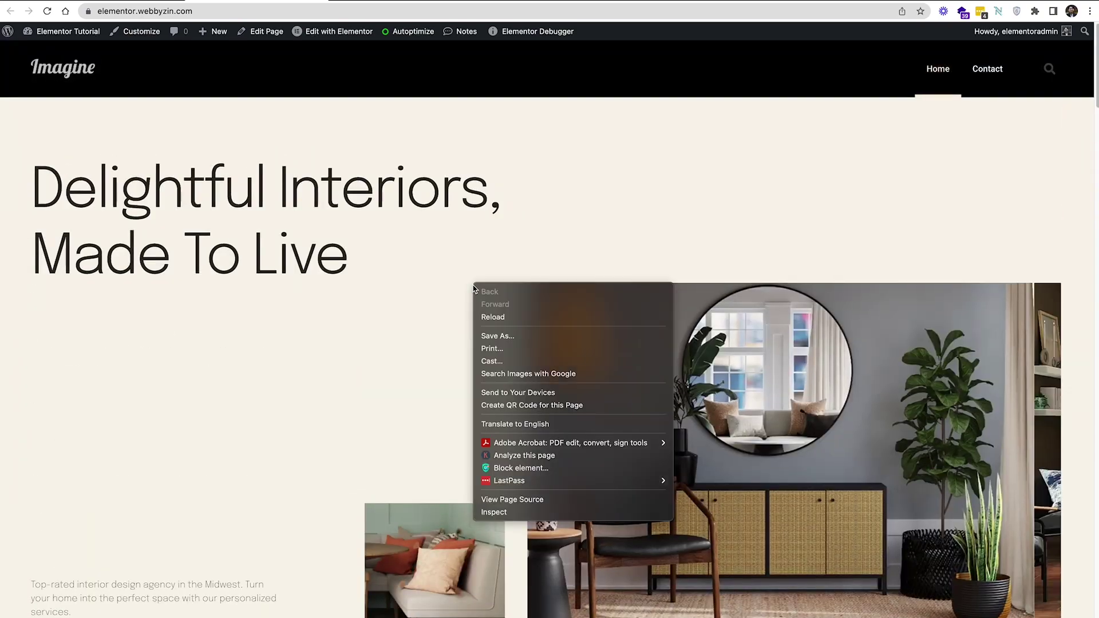
pyautogui.click(508, 513)
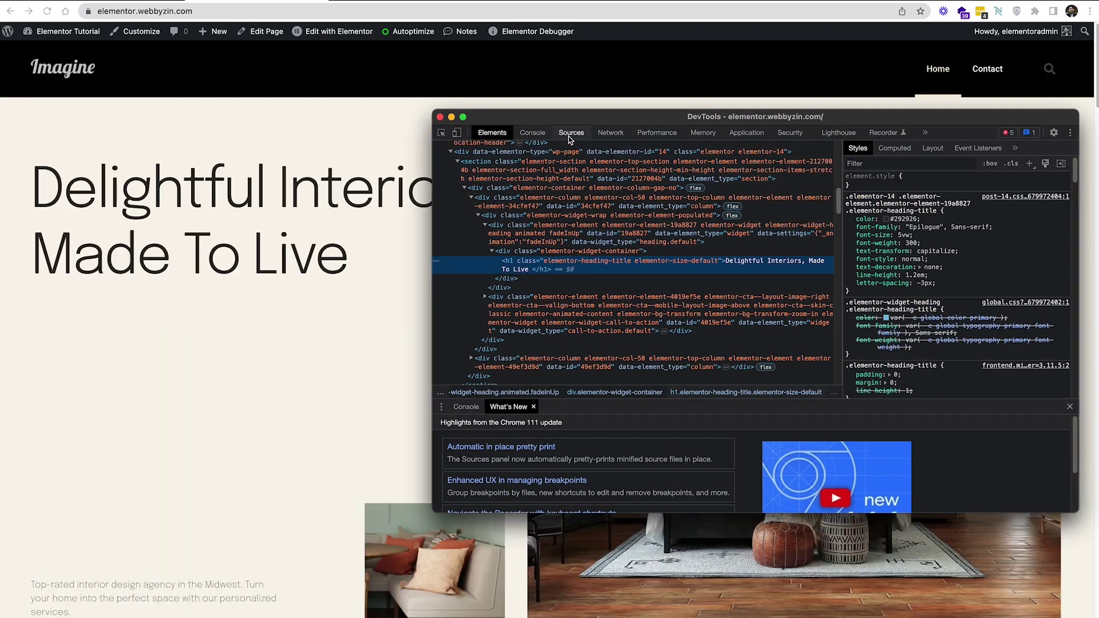
pyautogui.click(571, 134)
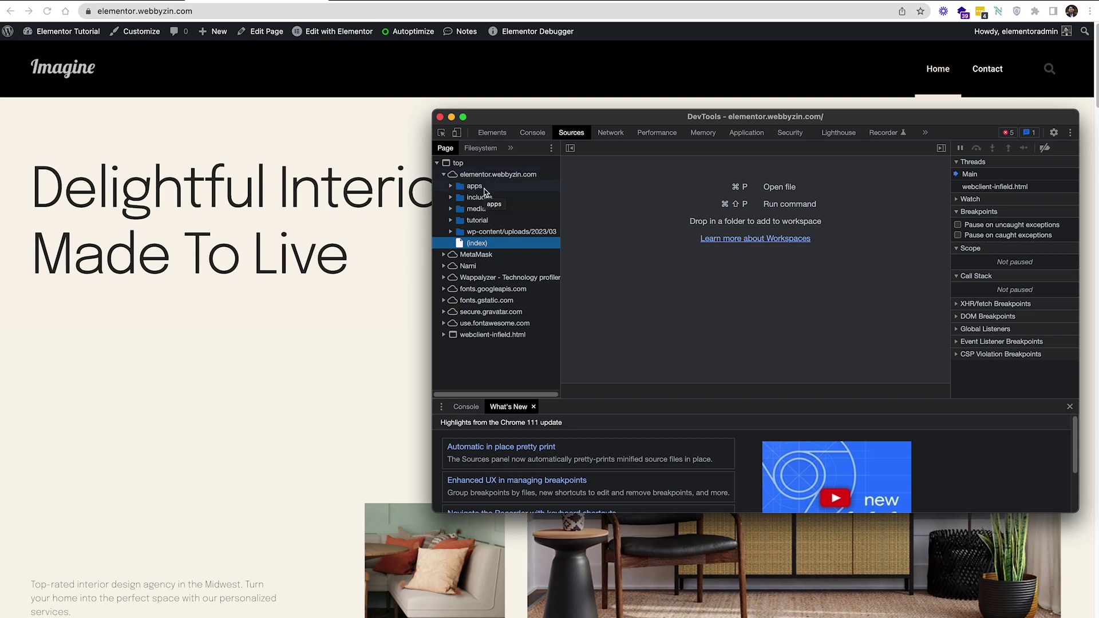
# Expand the media and wp-content/uploads/2023/03 folders to check the renamed paths
pyautogui.moveTo(486, 189); pyautogui.dragTo(468, 196)
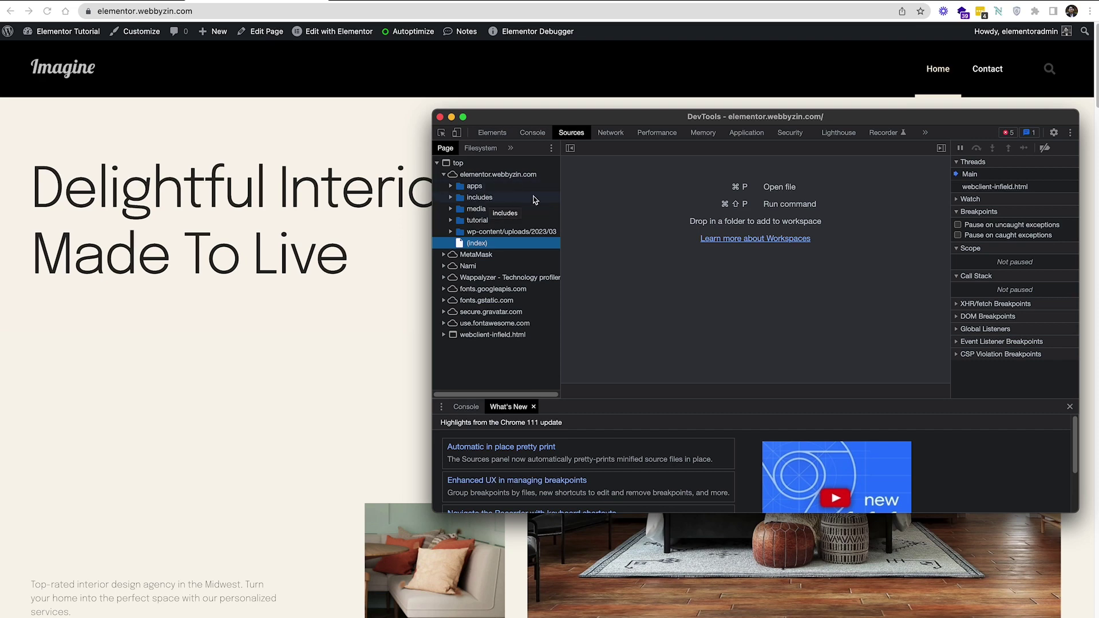
pyautogui.moveTo(459, 191); pyautogui.dragTo(454, 233)
pyautogui.click(452, 232)
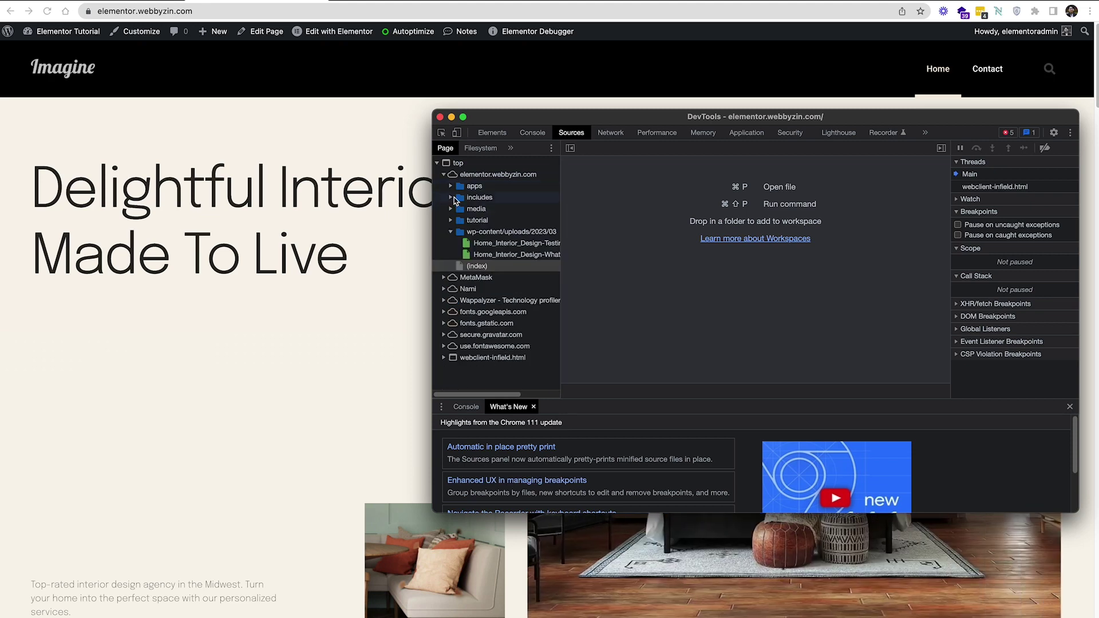
pyautogui.click(450, 209)
pyautogui.click(450, 209)
pyautogui.click(450, 209)
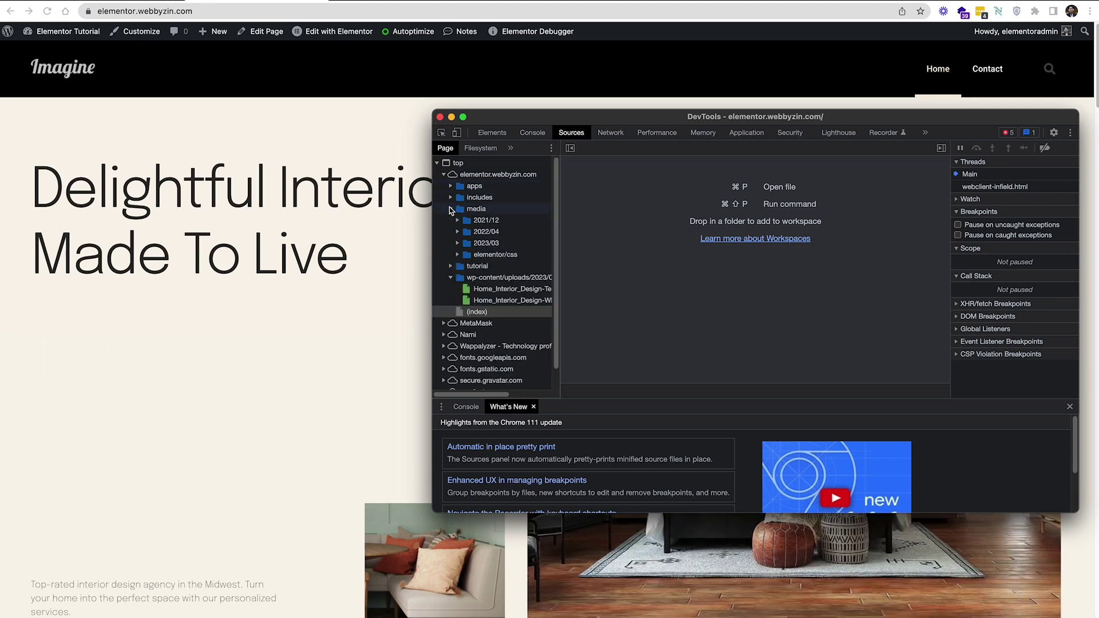
pyautogui.click(451, 210)
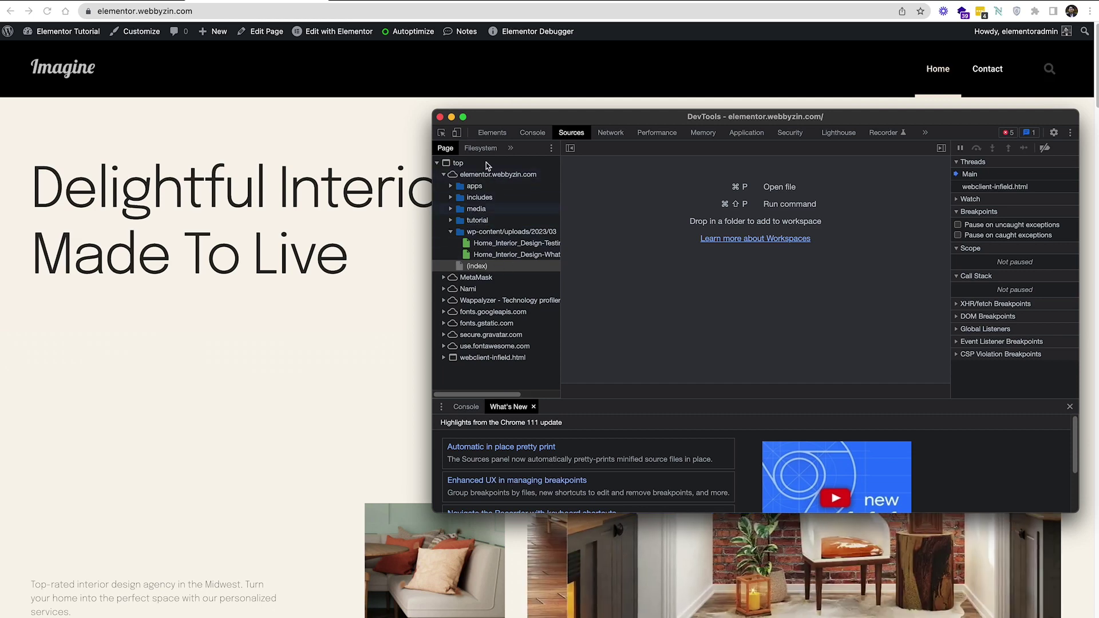
pyautogui.click(451, 231)
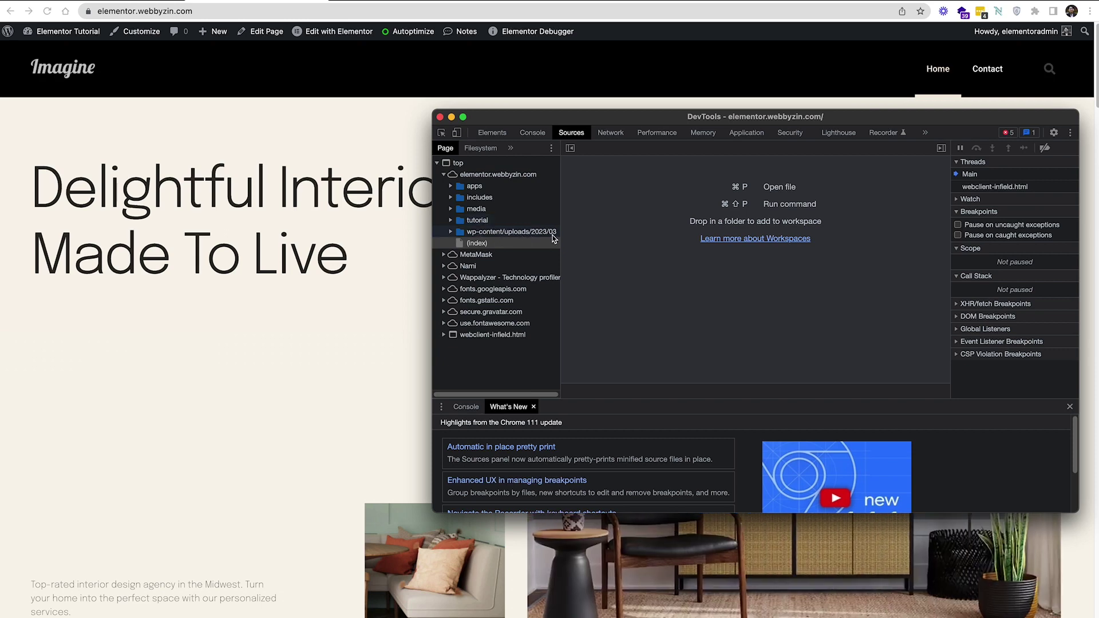
pyautogui.click(451, 232)
pyautogui.click(451, 232)
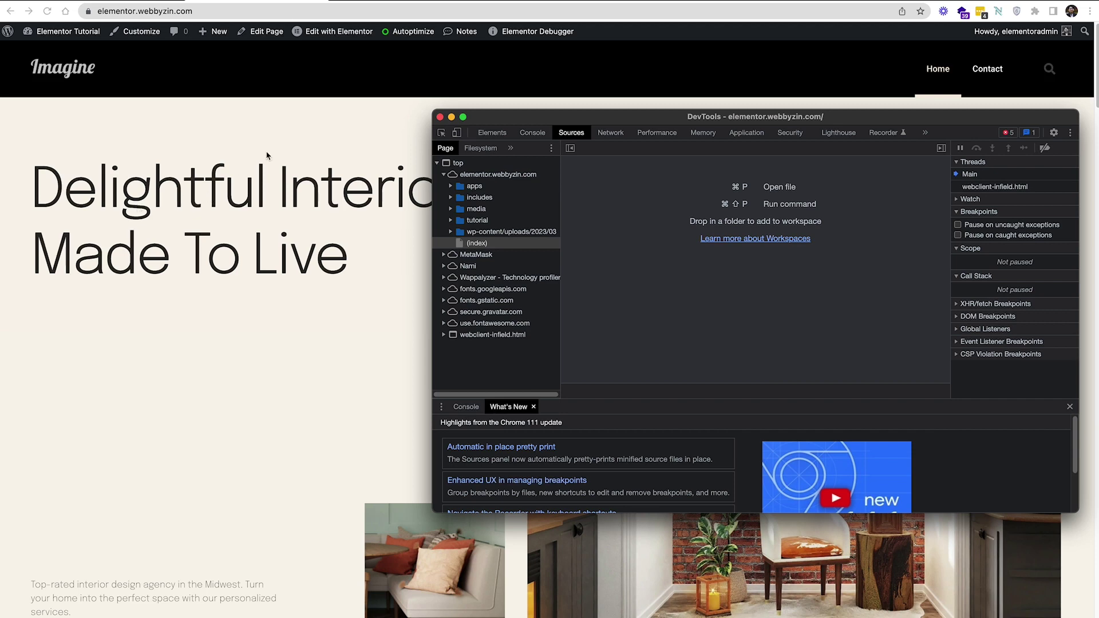
pyautogui.moveTo(559, 119); pyautogui.dragTo(588, 122)
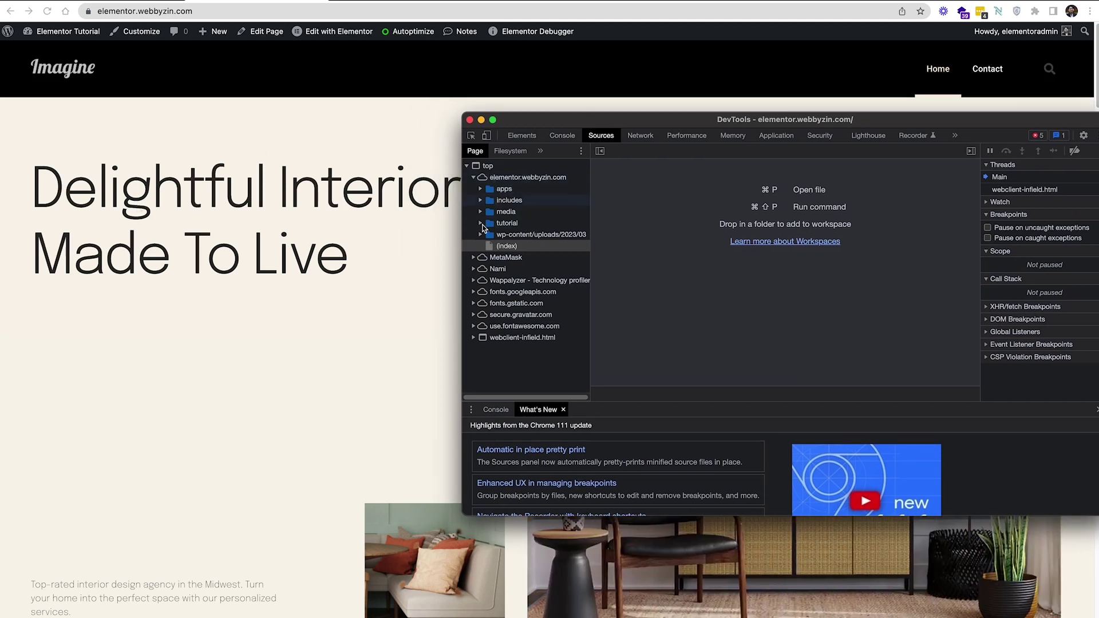
# Re-run What WordPress Theme Is That on the site URL and confirm no theme is found
pyautogui.click(368, 175)
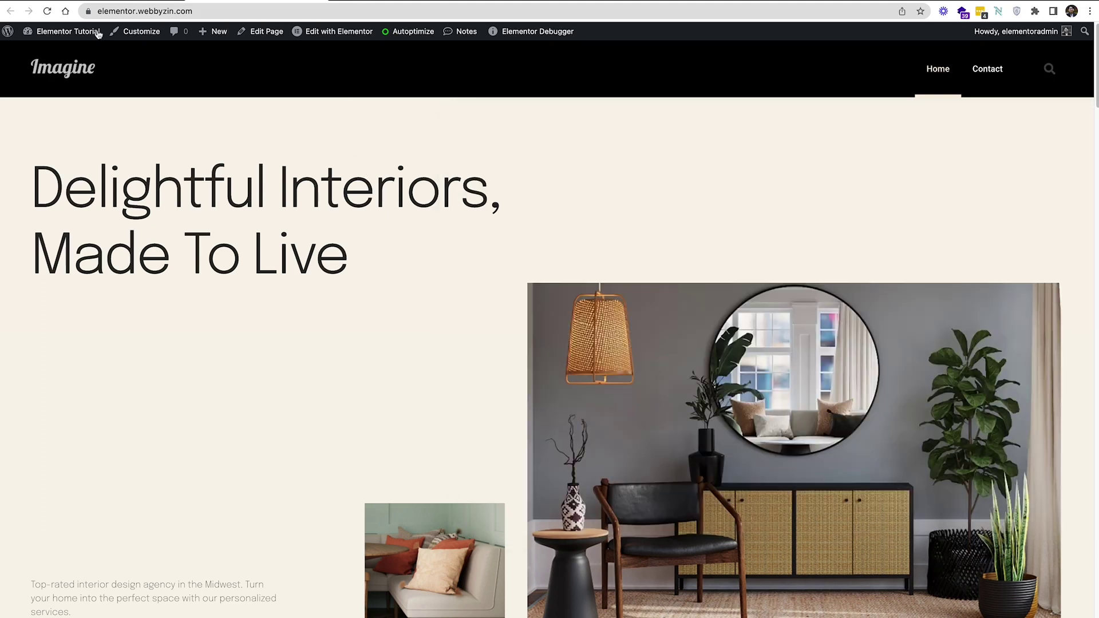
pyautogui.click(218, 10)
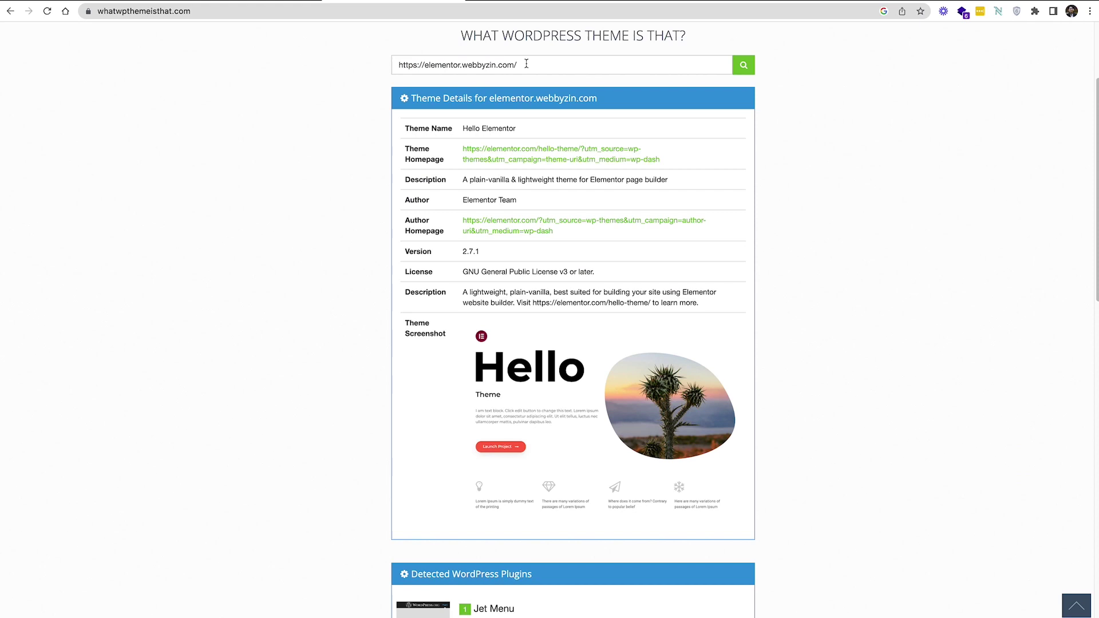
pyautogui.tripleClick(536, 66)
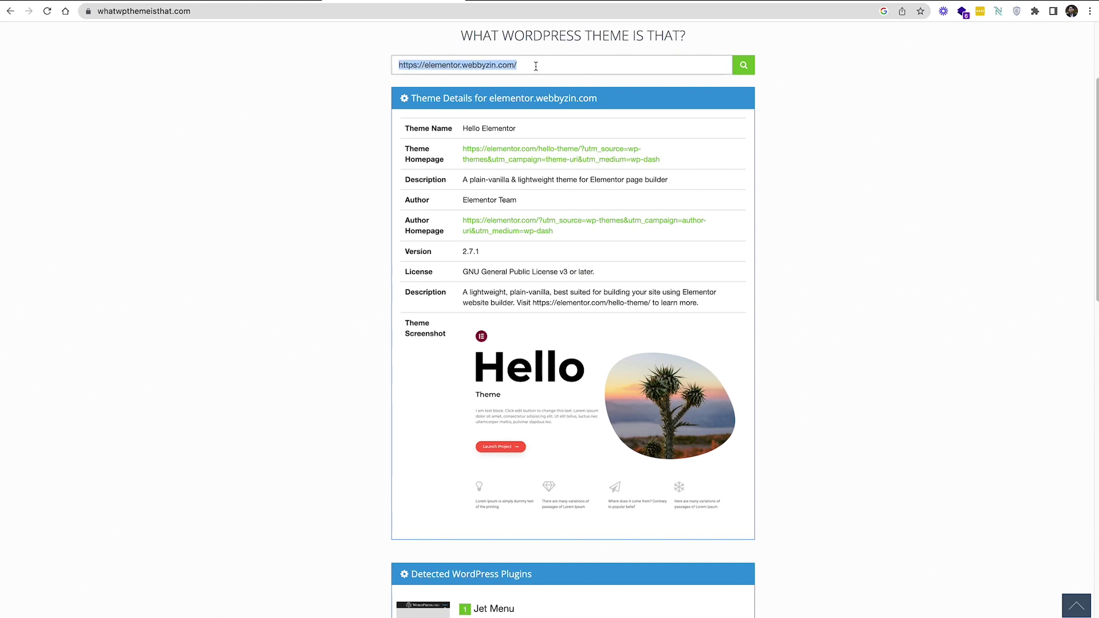
pyautogui.click(743, 69)
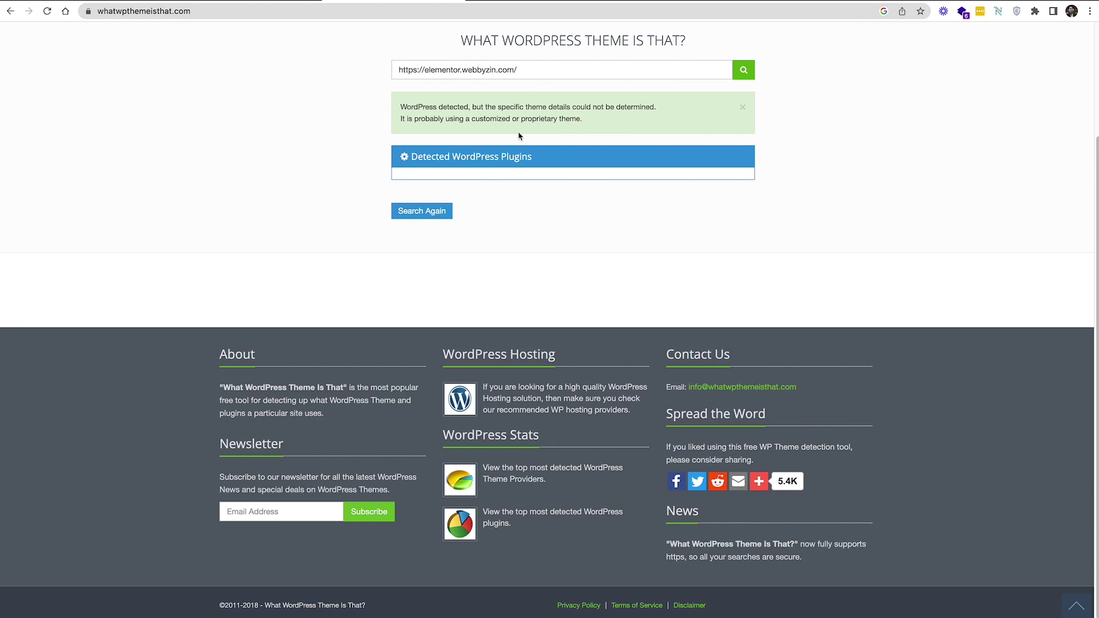
pyautogui.moveTo(604, 136); pyautogui.dragTo(395, 110)
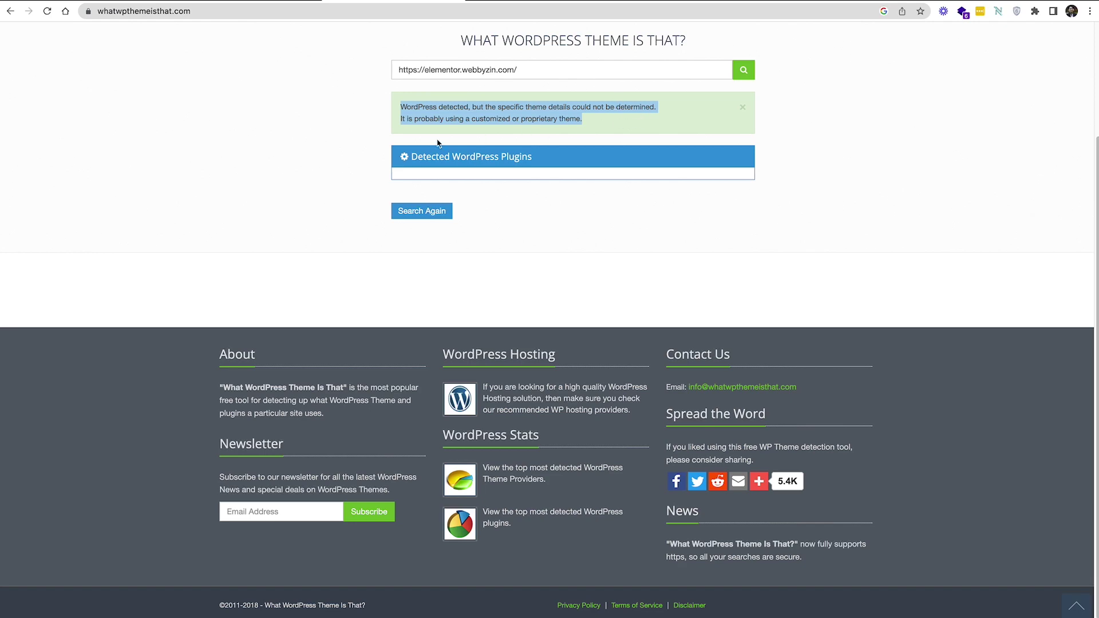
pyautogui.click(222, 2)
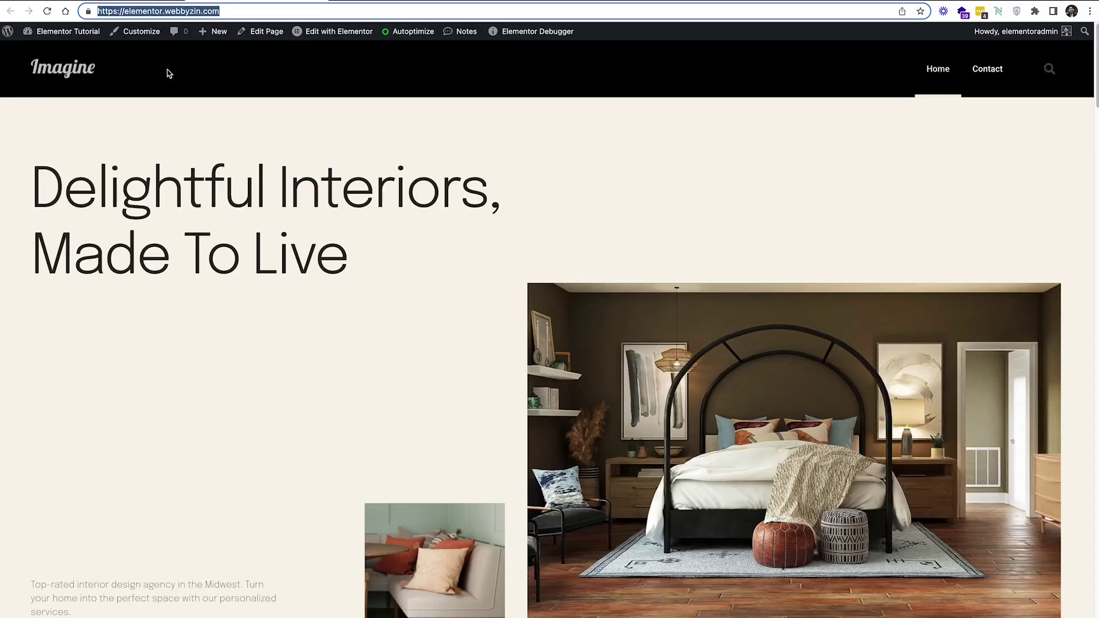
# Visit the Contact page and homepage to confirm they render, then return to WP Hide
pyautogui.scroll(-10, 446, 194)
pyautogui.scroll(10, 573, 259)
pyautogui.click(985, 76)
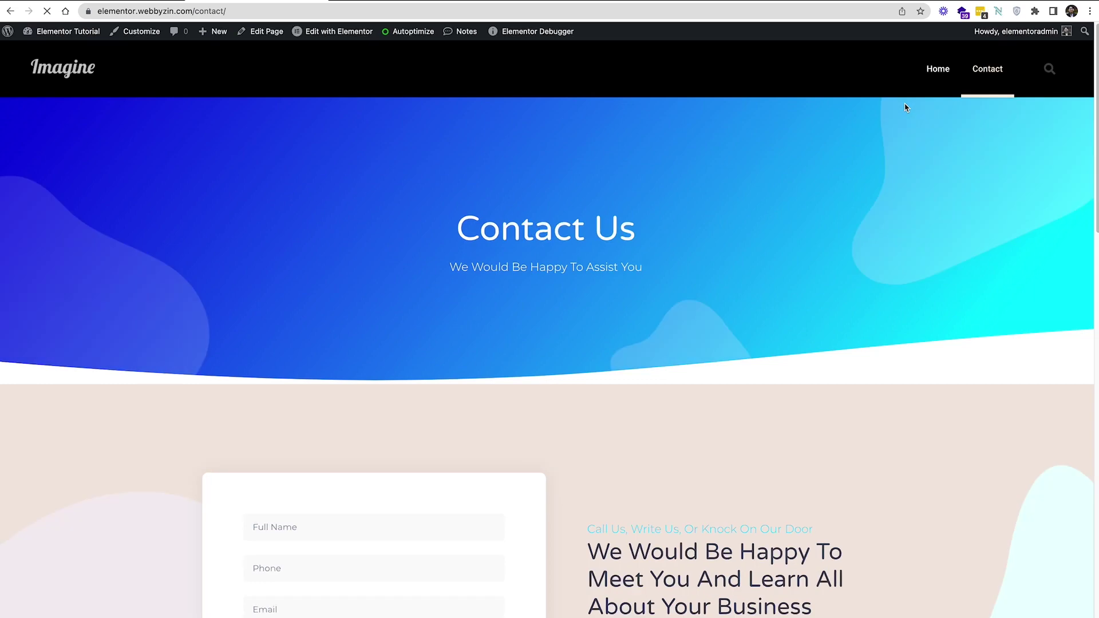
pyautogui.click(51, 69)
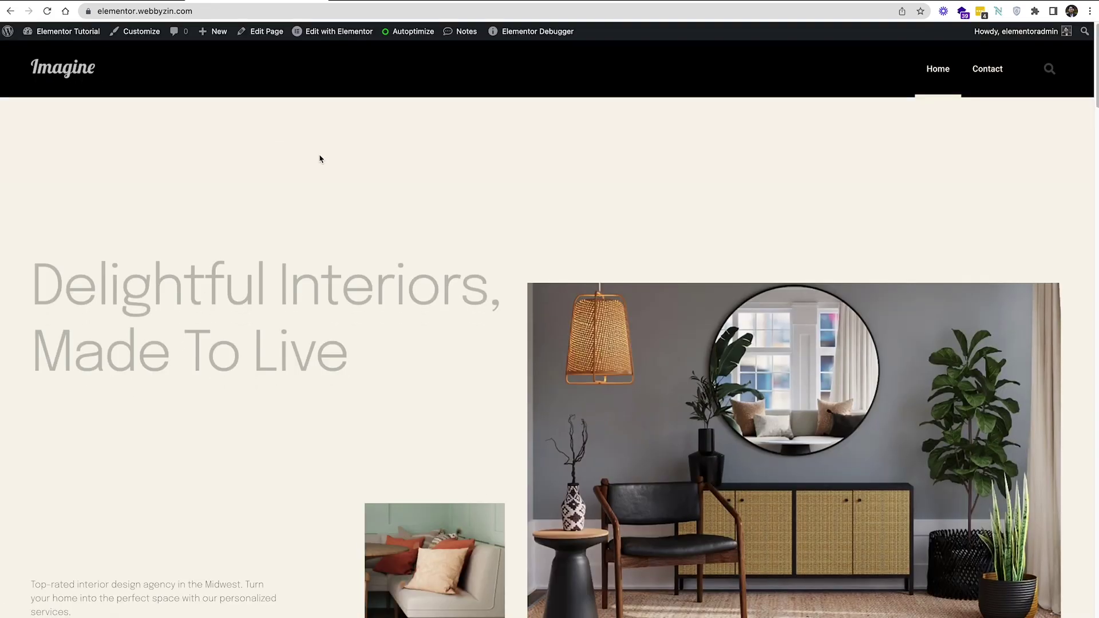
pyautogui.scroll(-3, 331, 175)
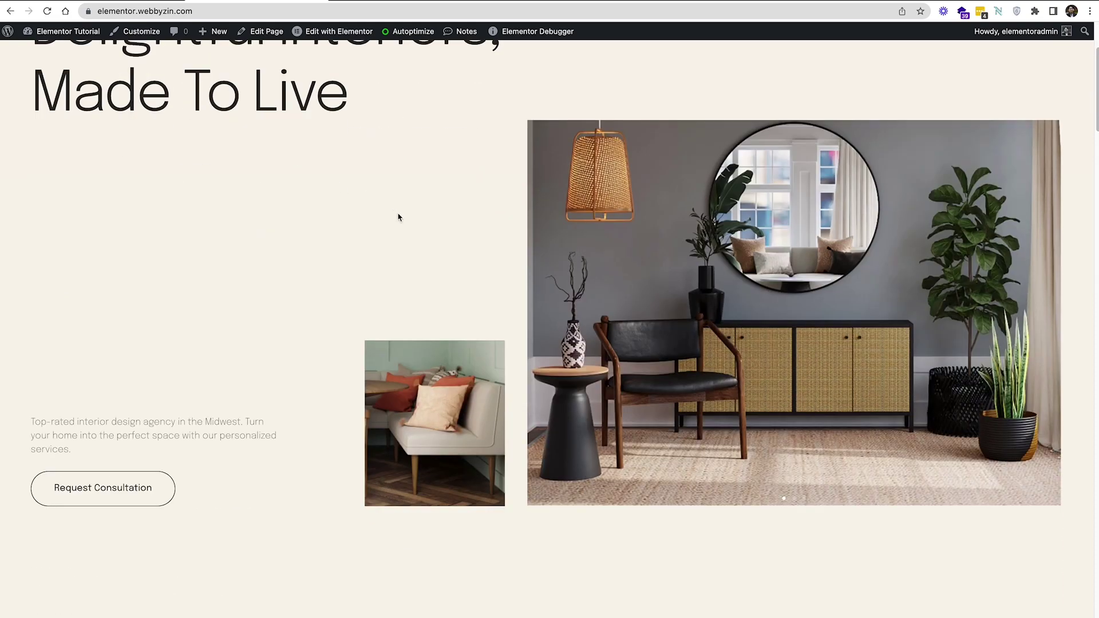
pyautogui.scroll(3, 398, 216)
pyautogui.scroll(-15, 448, 228)
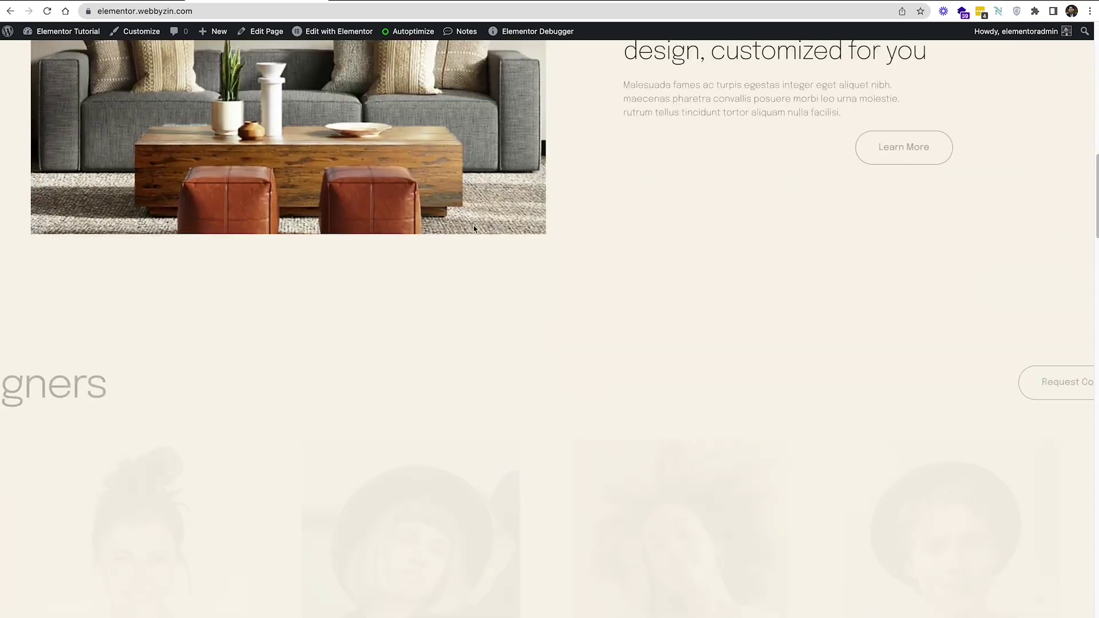
pyautogui.scroll(13, 448, 228)
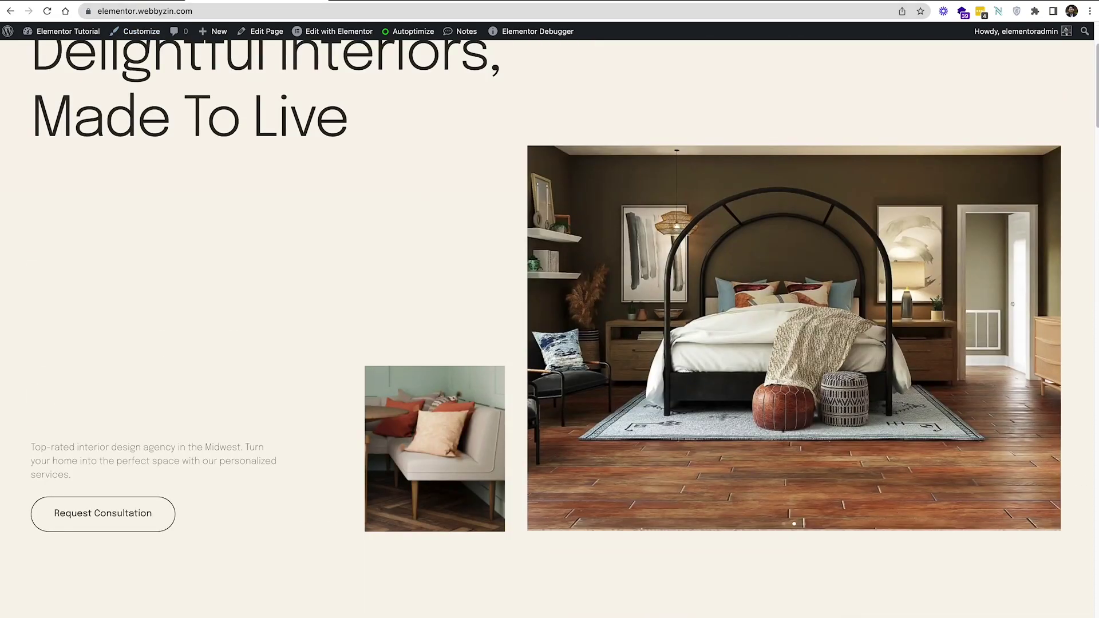
pyautogui.click(114, 1)
pyautogui.scroll(-2, 400, 261)
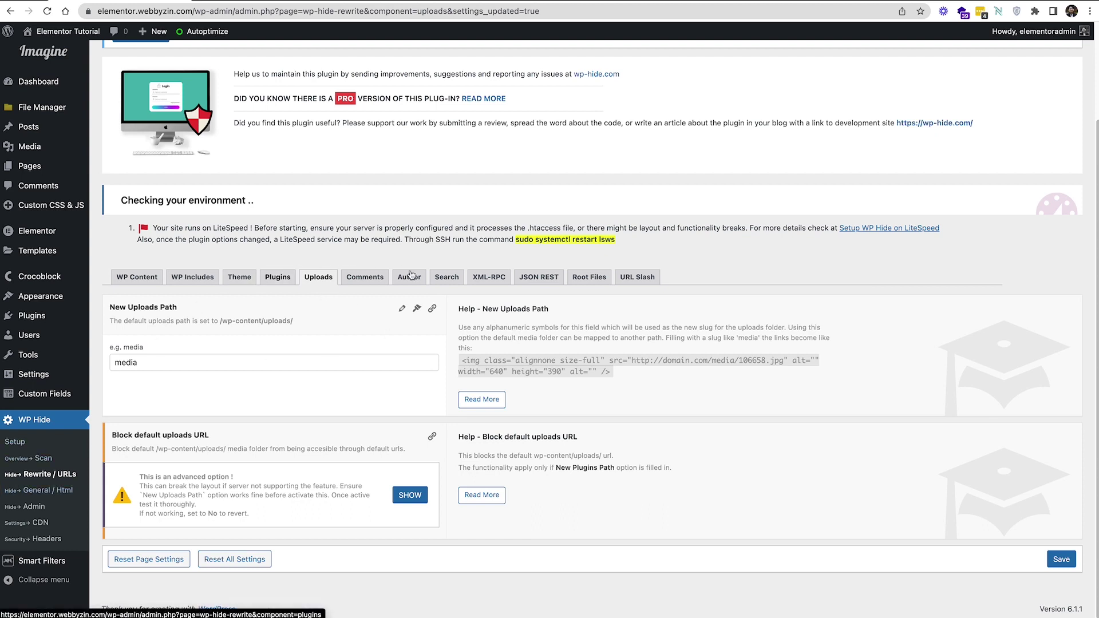
# Open WP Hide's Comments tab to view the wp-comments-post.php rewrite options
pyautogui.click(375, 280)
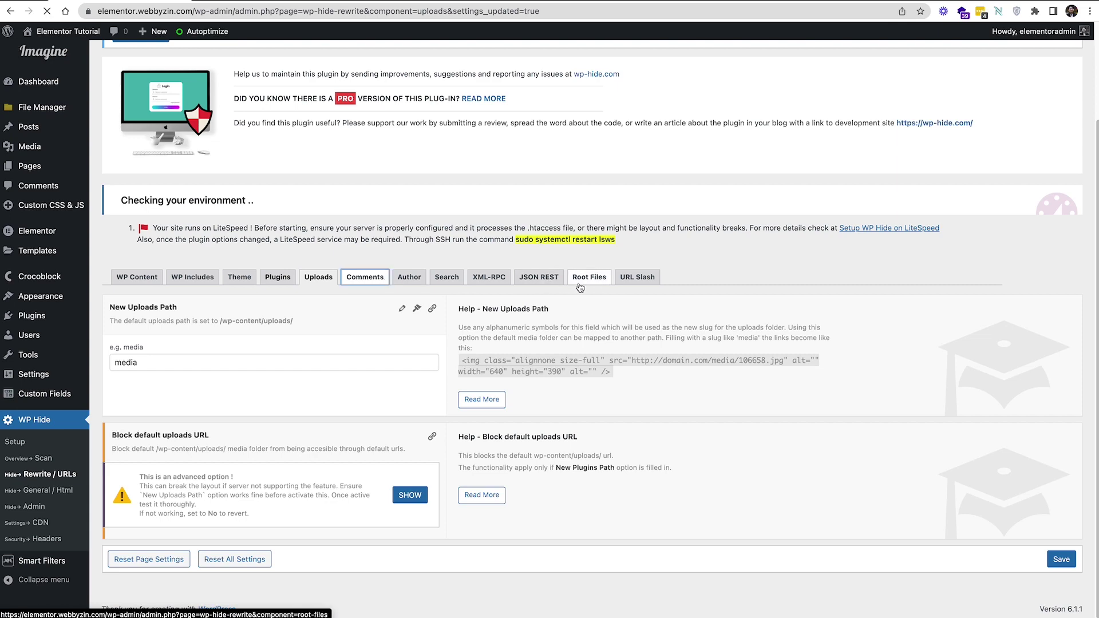
pyautogui.scroll(-1, 475, 334)
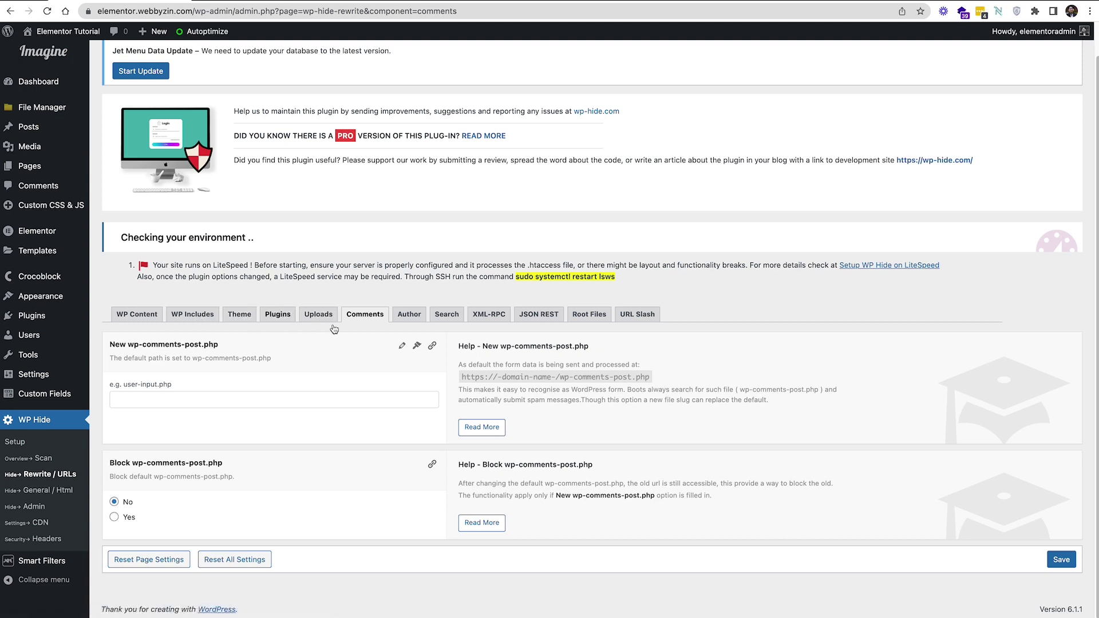
# Open WP Hide General / Html and scroll through the Meta options, all still set to No
pyautogui.click(30, 494)
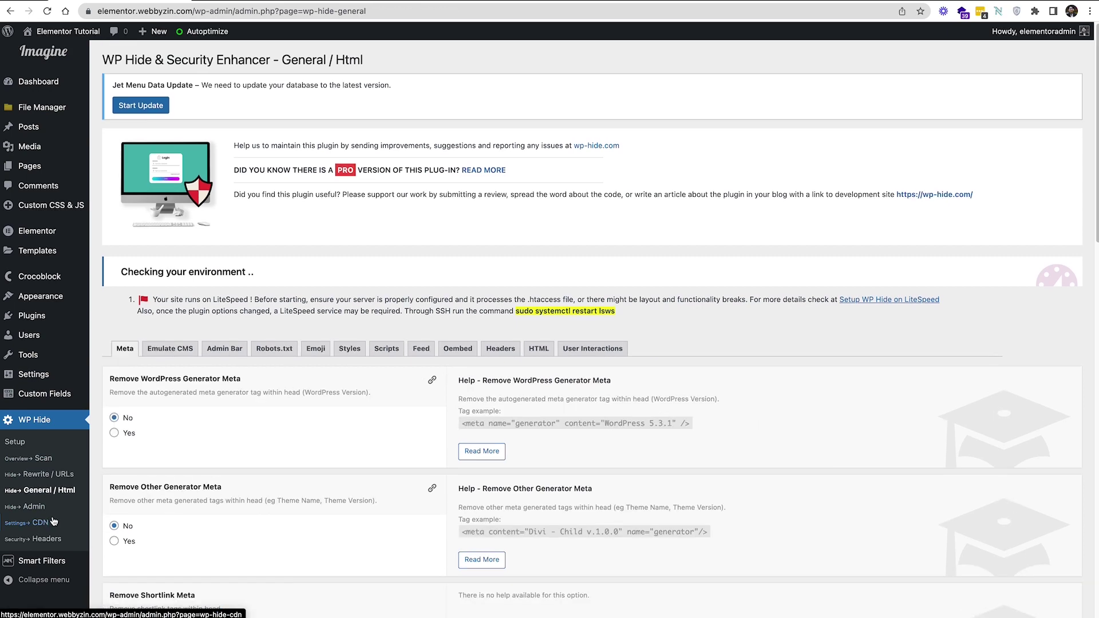
pyautogui.scroll(-3, 289, 403)
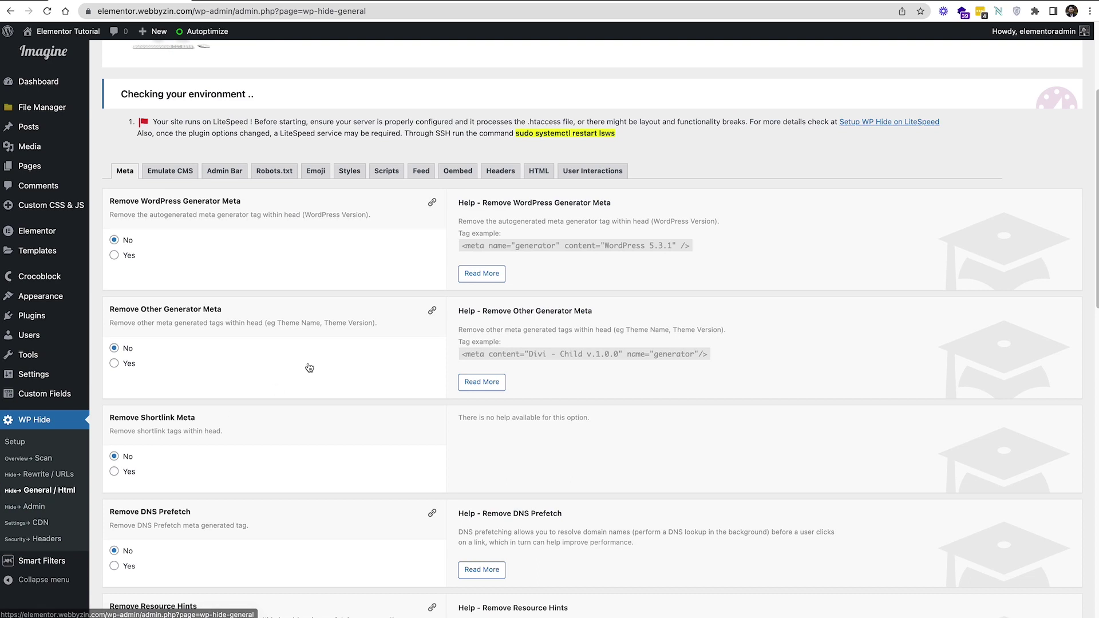
pyautogui.scroll(1, 309, 368)
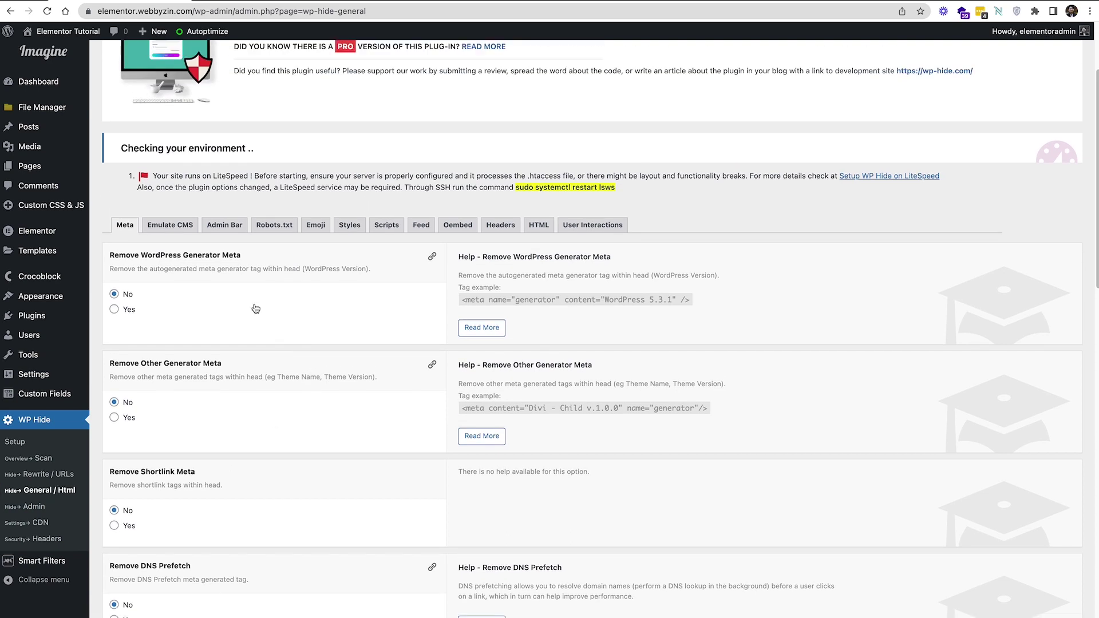
pyautogui.scroll(-1, 256, 309)
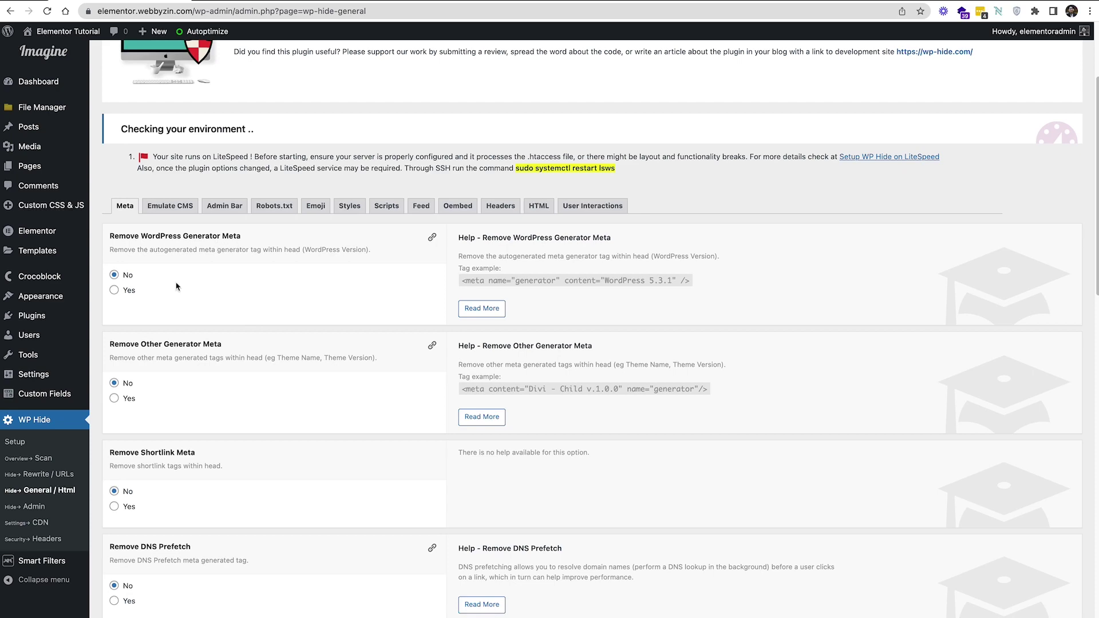
pyautogui.scroll(-3, 178, 289)
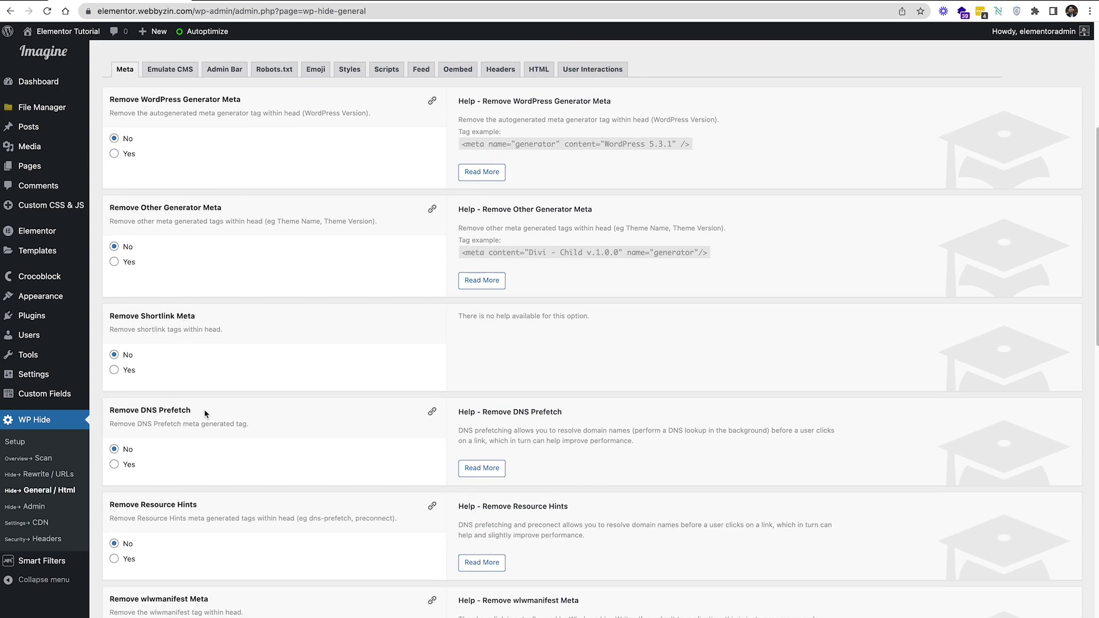
pyautogui.scroll(-4, 184, 504)
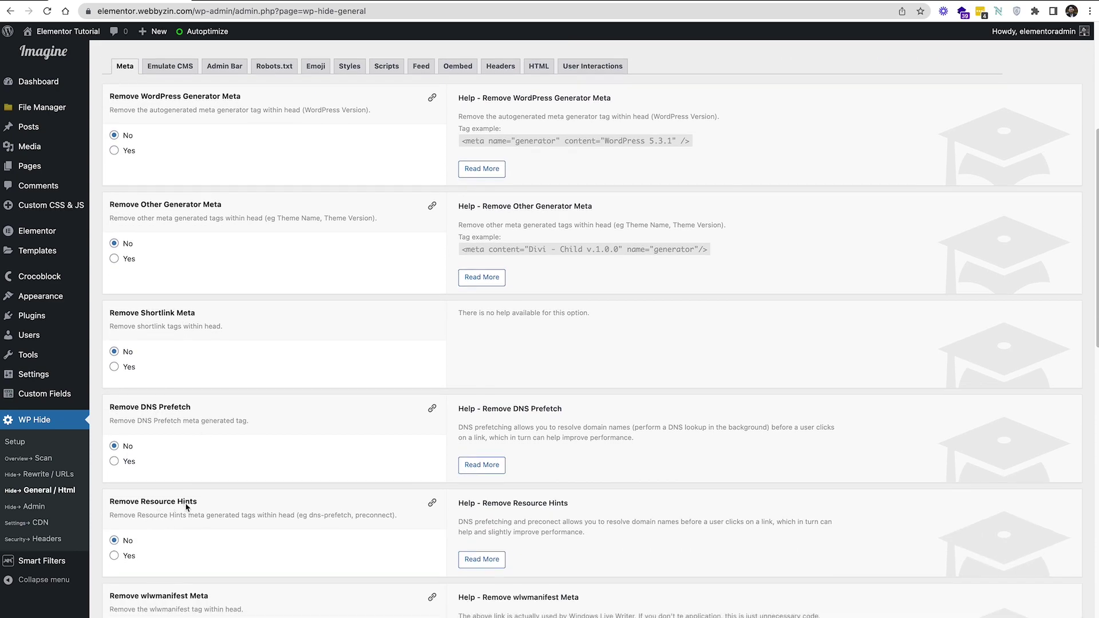
pyautogui.scroll(-2, 190, 499)
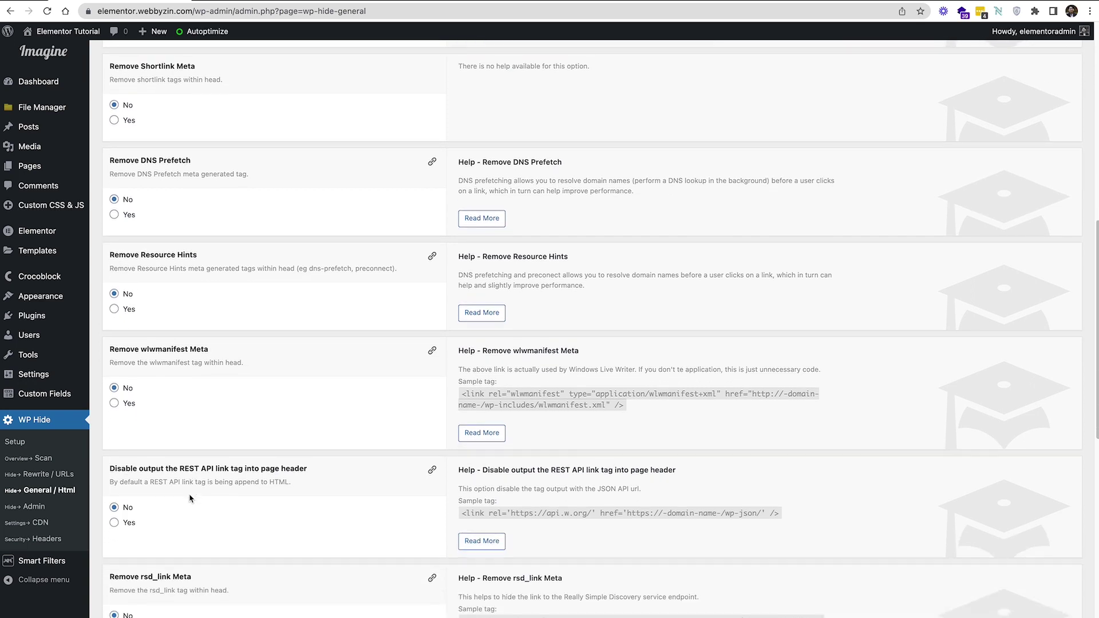
pyautogui.scroll(2, 190, 495)
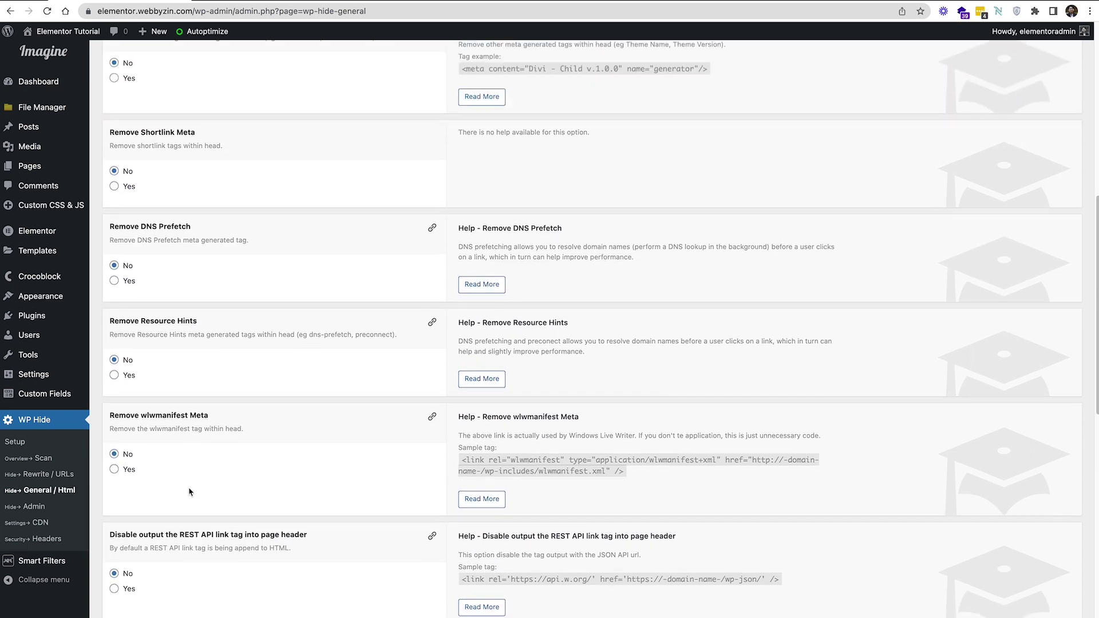
pyautogui.scroll(2, 190, 492)
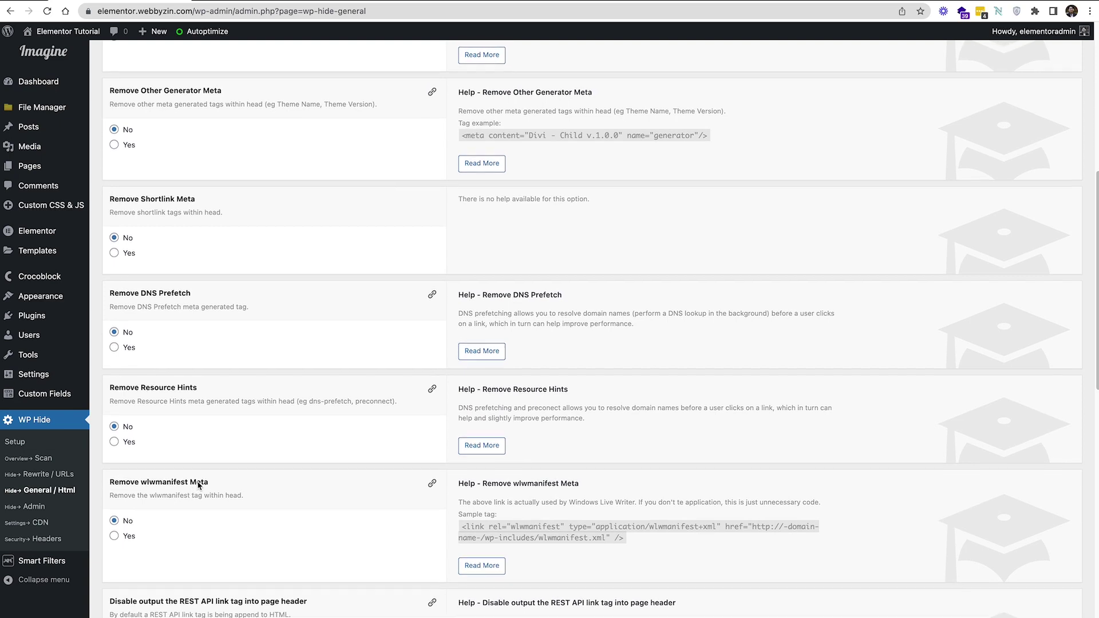
pyautogui.scroll(2, 252, 445)
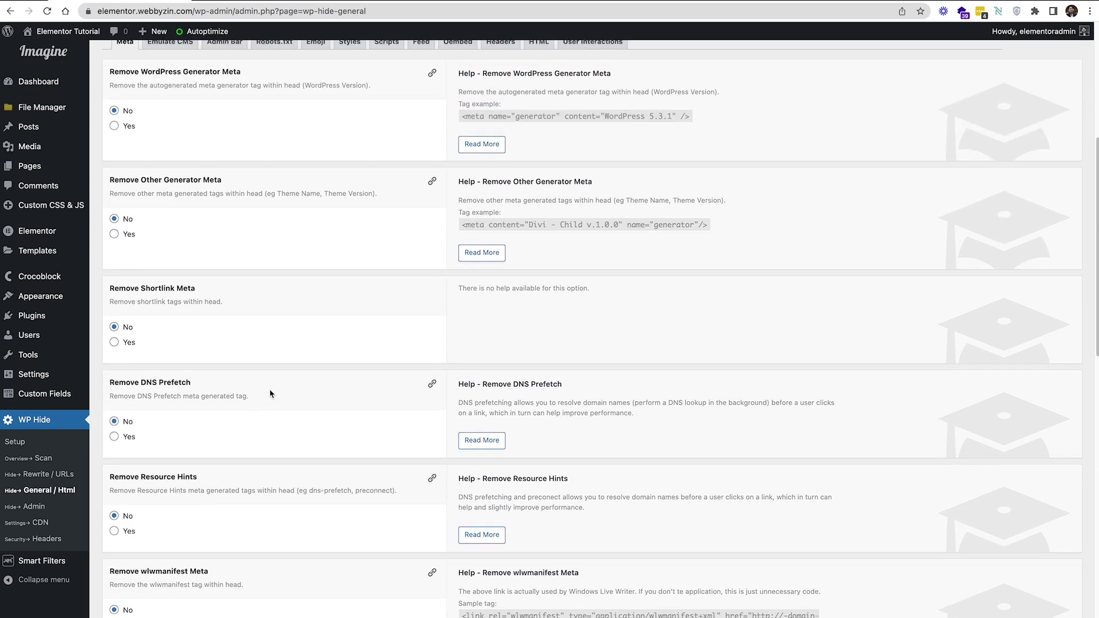
pyautogui.scroll(7, 271, 394)
pyautogui.scroll(-3, 270, 390)
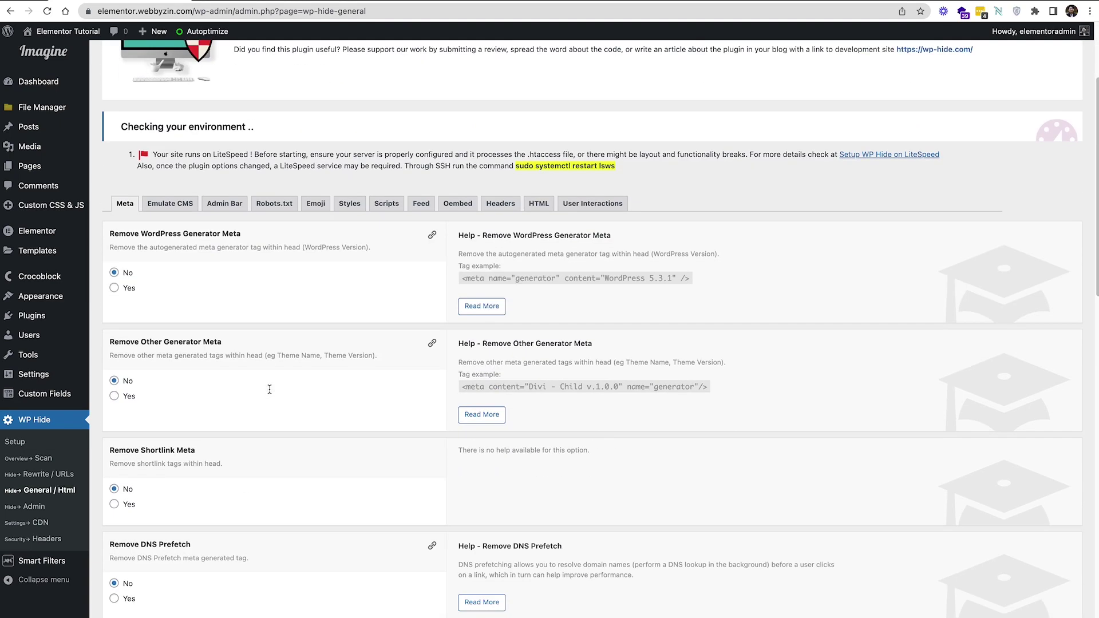
pyautogui.scroll(-4, 270, 394)
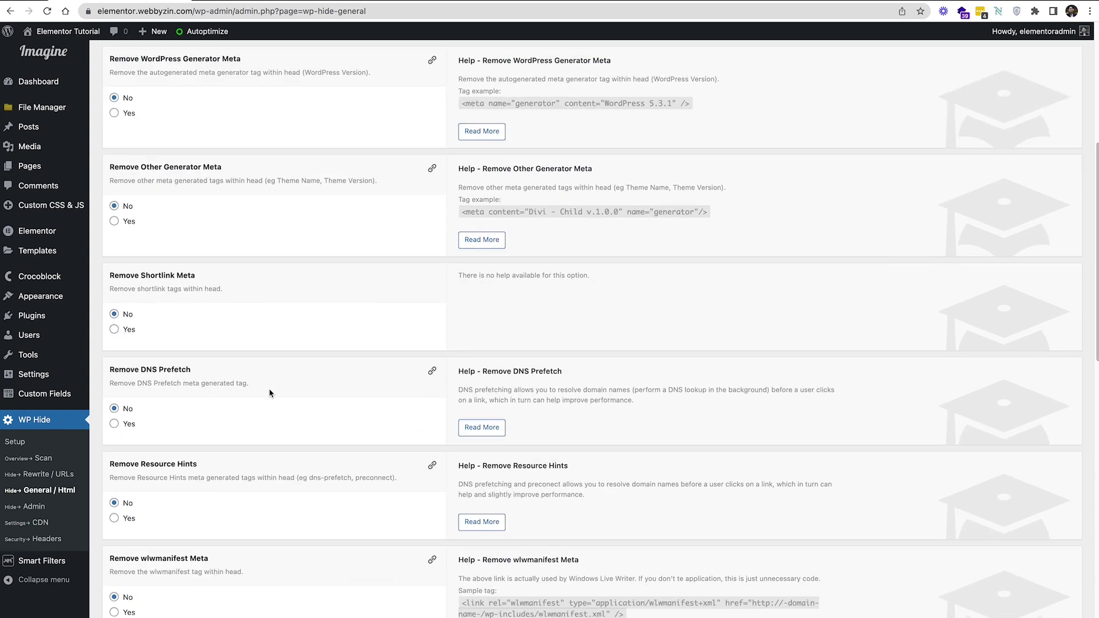
# Highlight the DNS Prefetch help text and review the remaining Meta options
pyautogui.moveTo(485, 382); pyautogui.dragTo(645, 399)
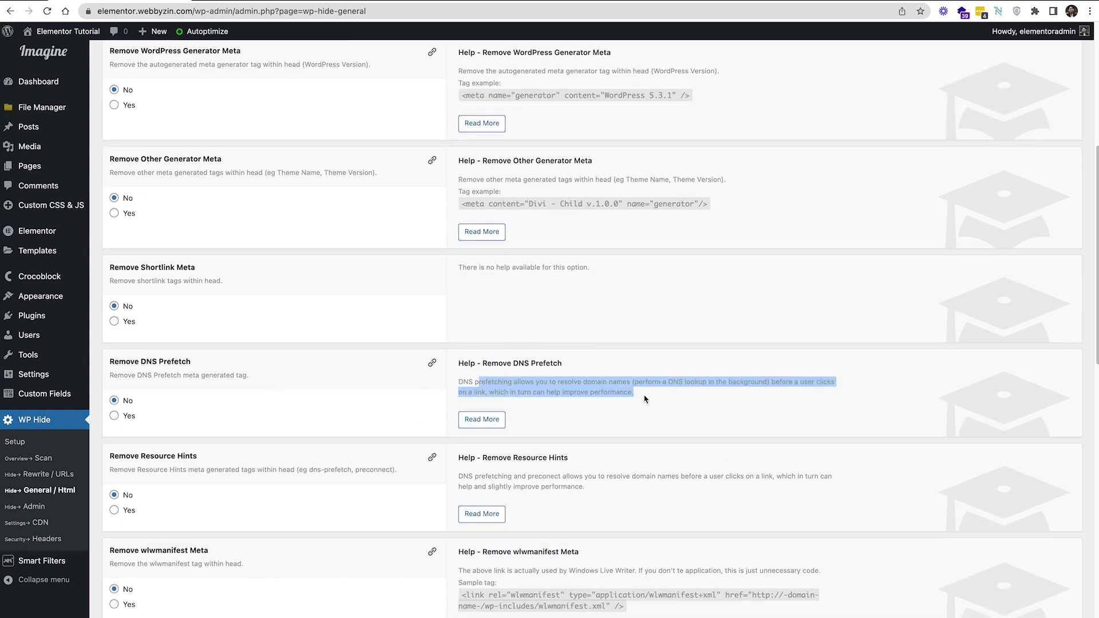
pyautogui.scroll(-2, 637, 401)
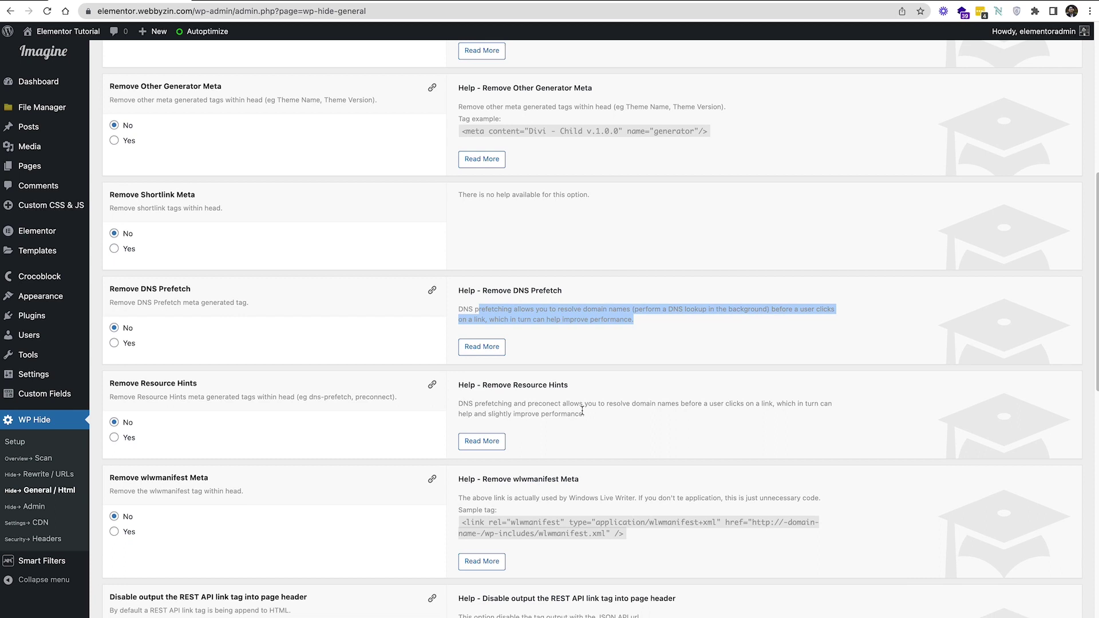
pyautogui.scroll(-4, 582, 410)
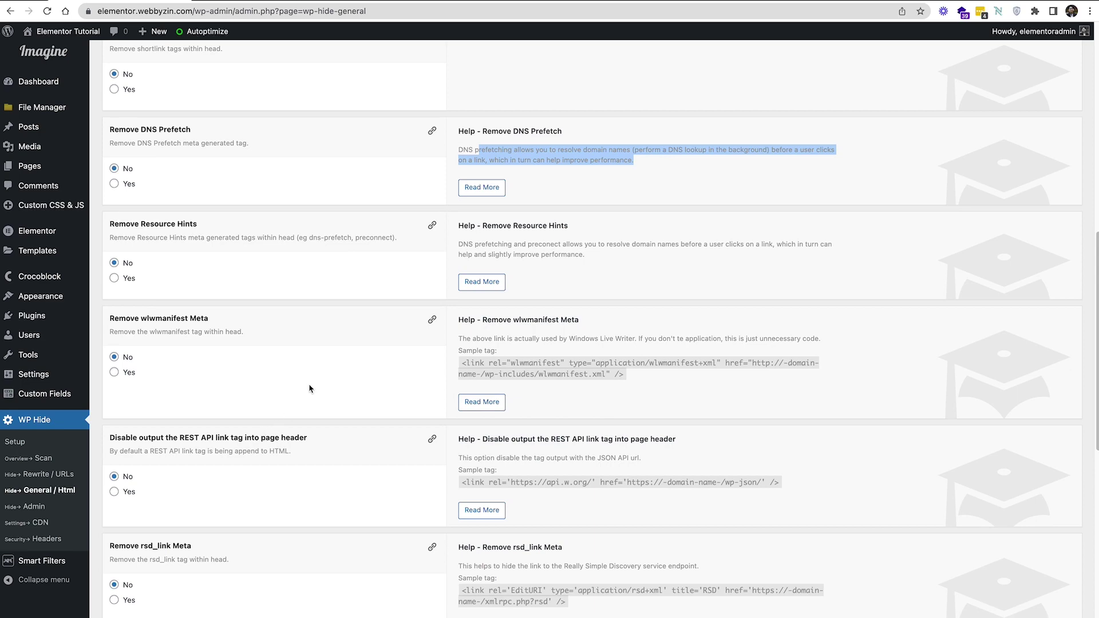
pyautogui.scroll(10, 309, 389)
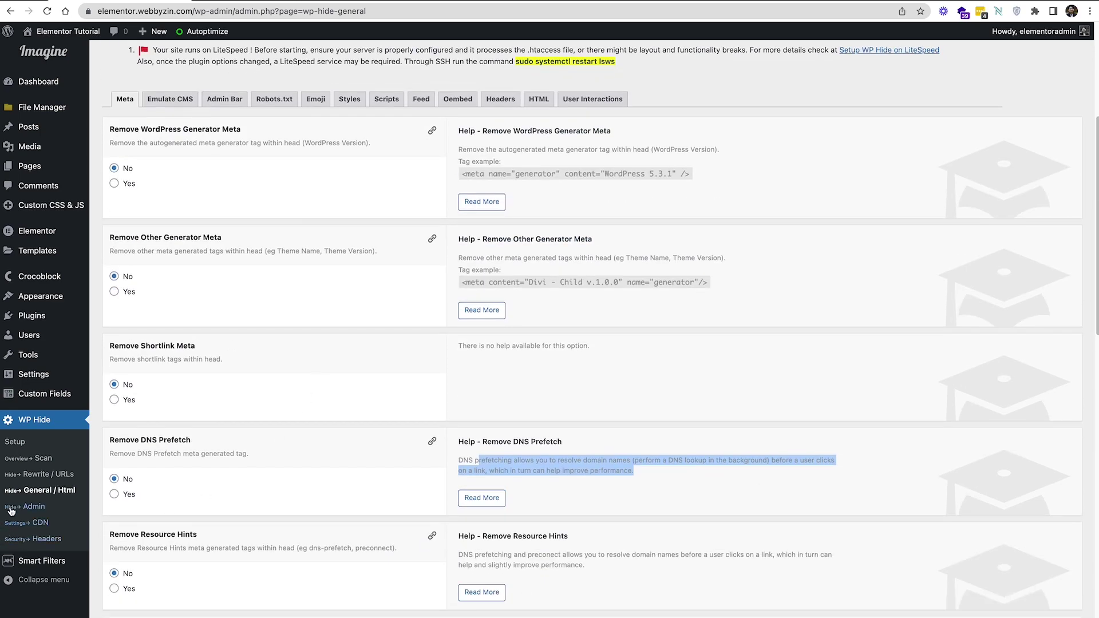
# In WP Hide Admin, set the New wp-login.php name to zinovertime
pyautogui.click(11, 509)
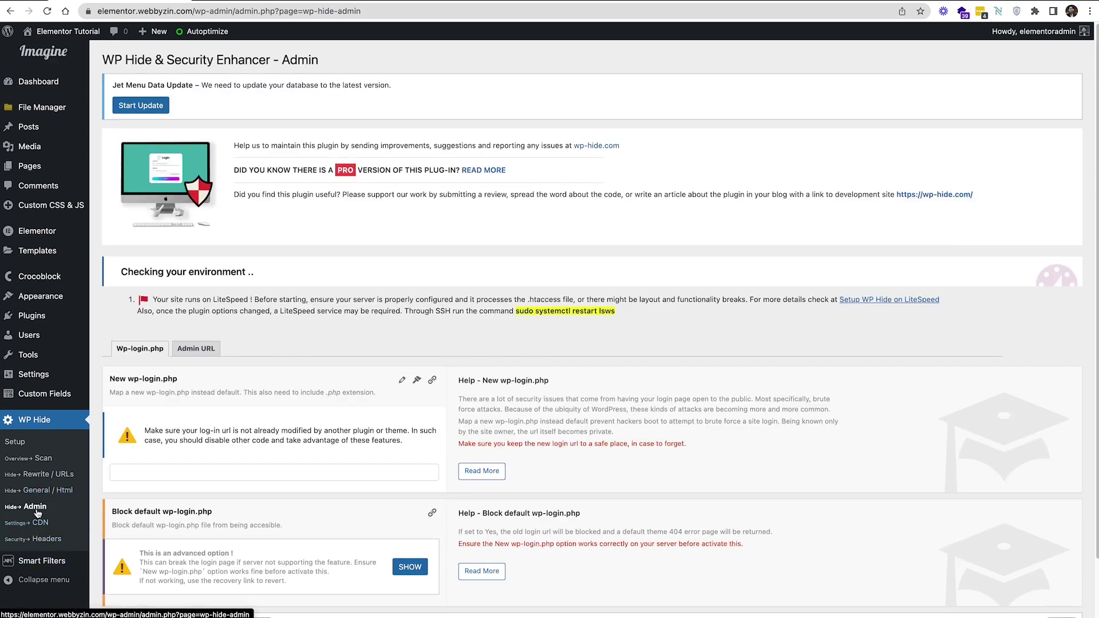
pyautogui.scroll(-2, 246, 495)
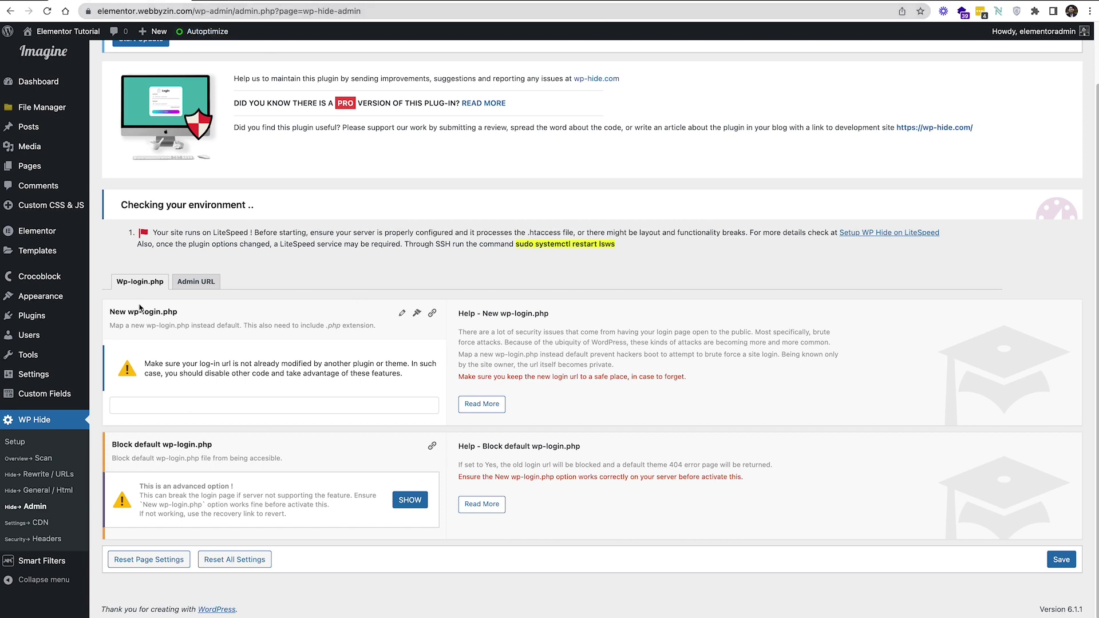
pyautogui.click(271, 404)
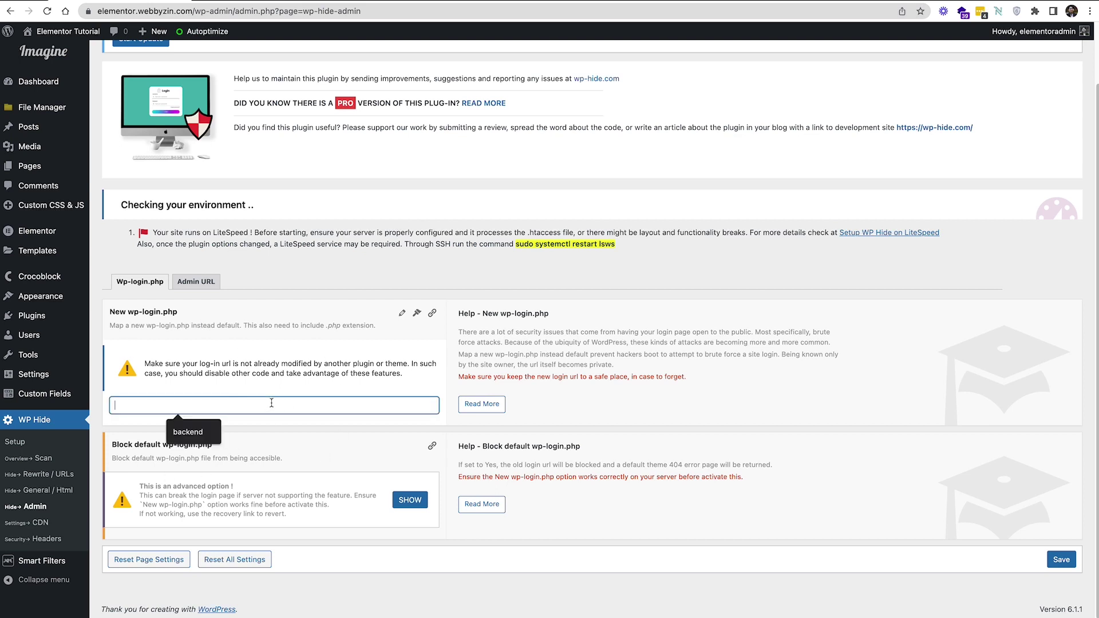
pyautogui.click(293, 433)
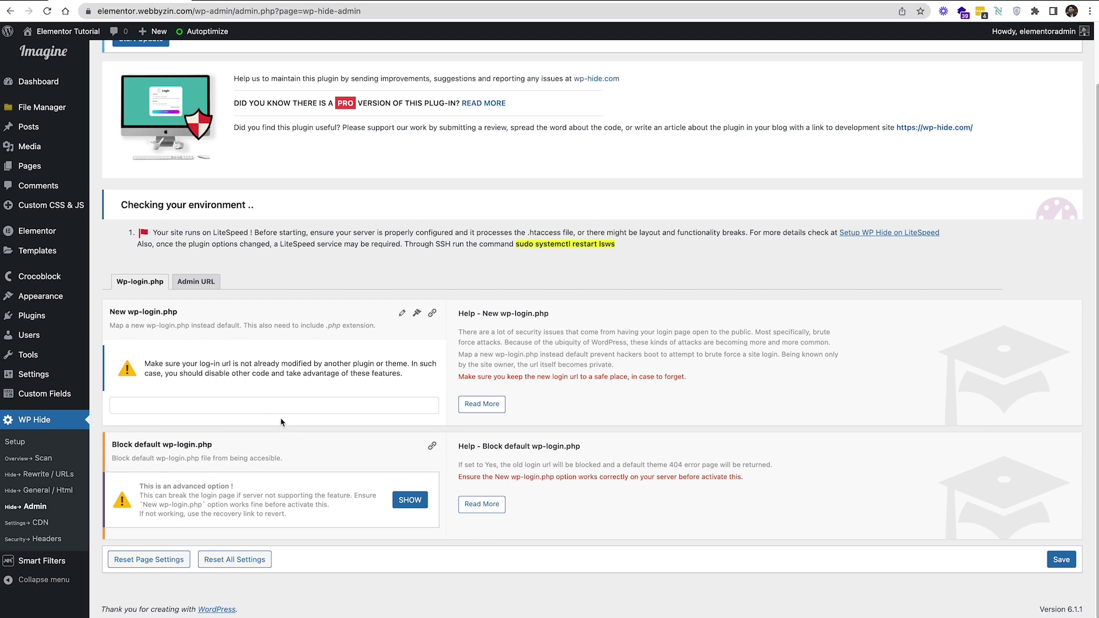
pyautogui.click(284, 407)
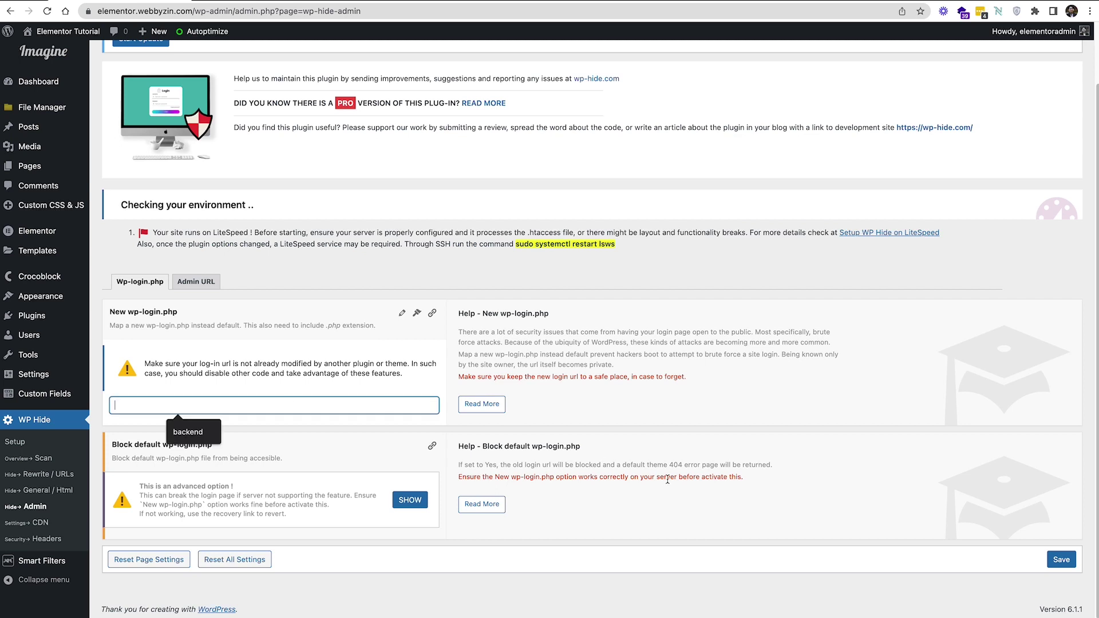
pyautogui.click(187, 435)
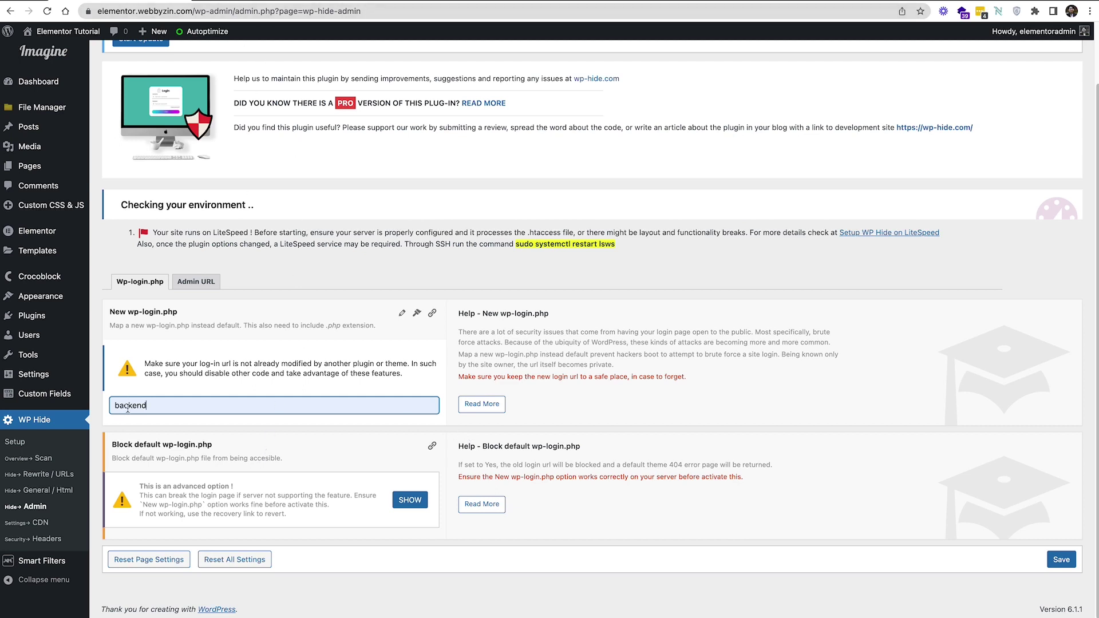
pyautogui.doubleClick(149, 405)
pyautogui.write('zino')
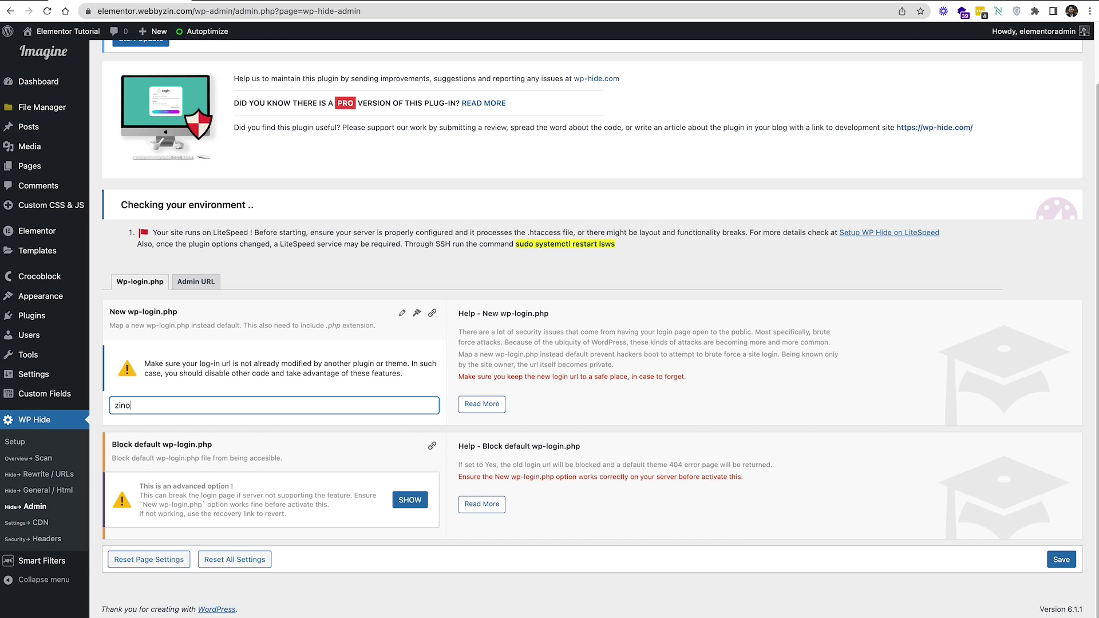
pyautogui.write('vertime')
pyautogui.click(180, 424)
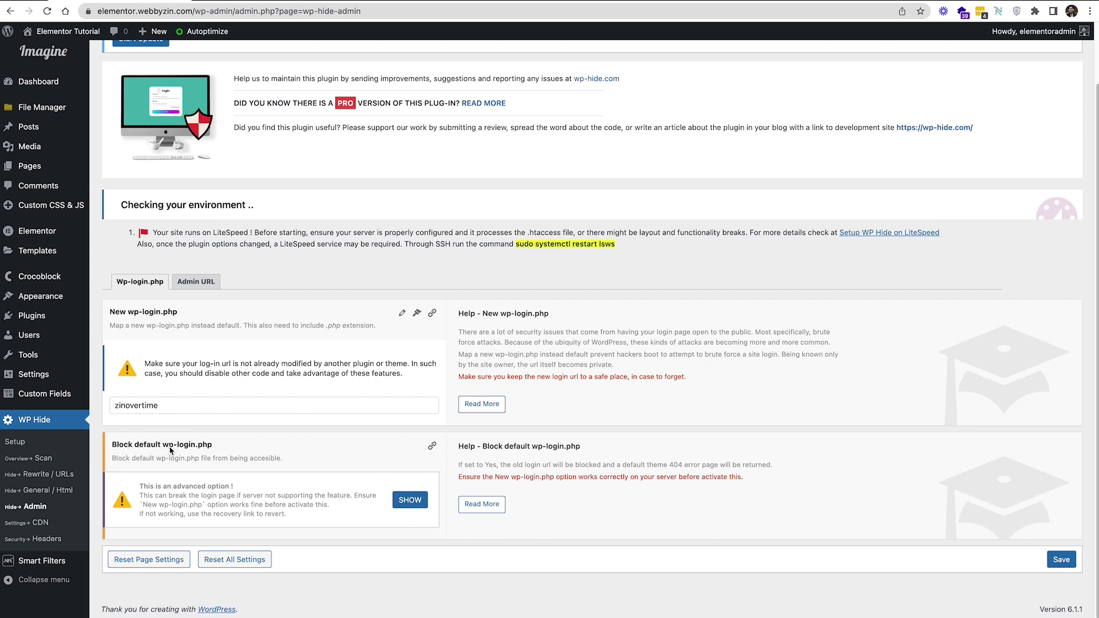
# Leave Block default wp-login.php at No and save the admin settings
pyautogui.click(408, 502)
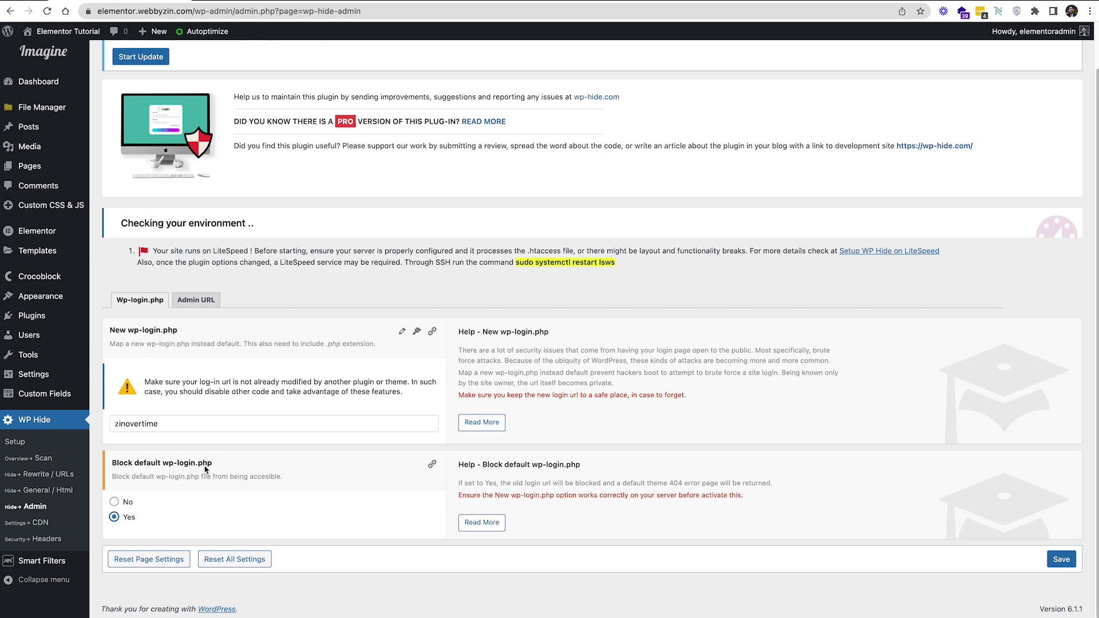
pyautogui.click(114, 502)
pyautogui.click(1061, 560)
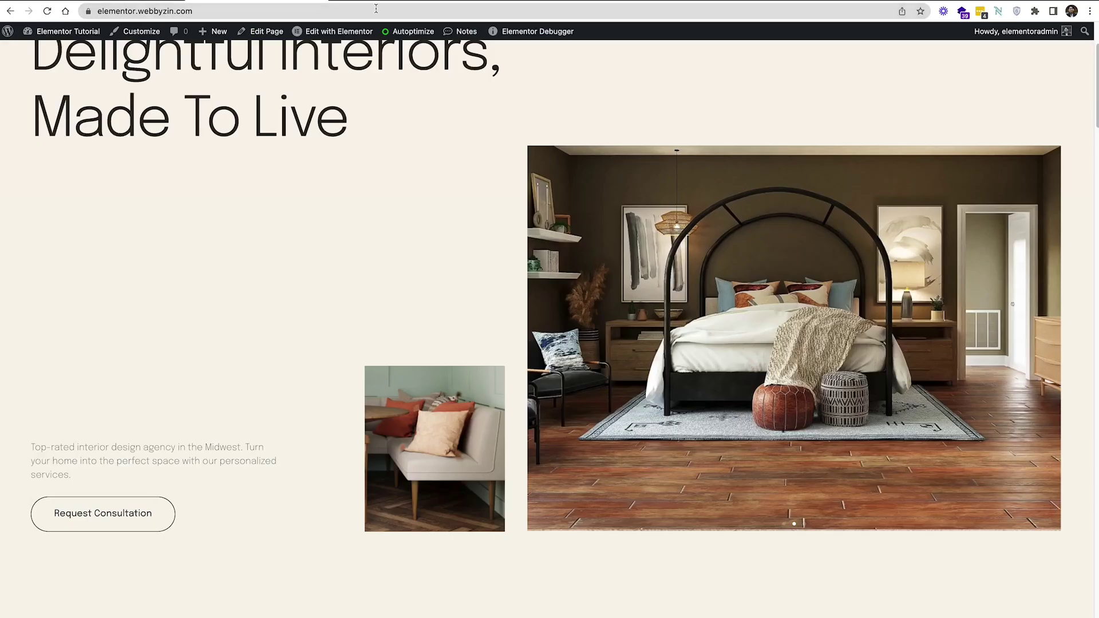
# Log out of the admin account and load the site's homepage
pyautogui.moveTo(1024, 32)
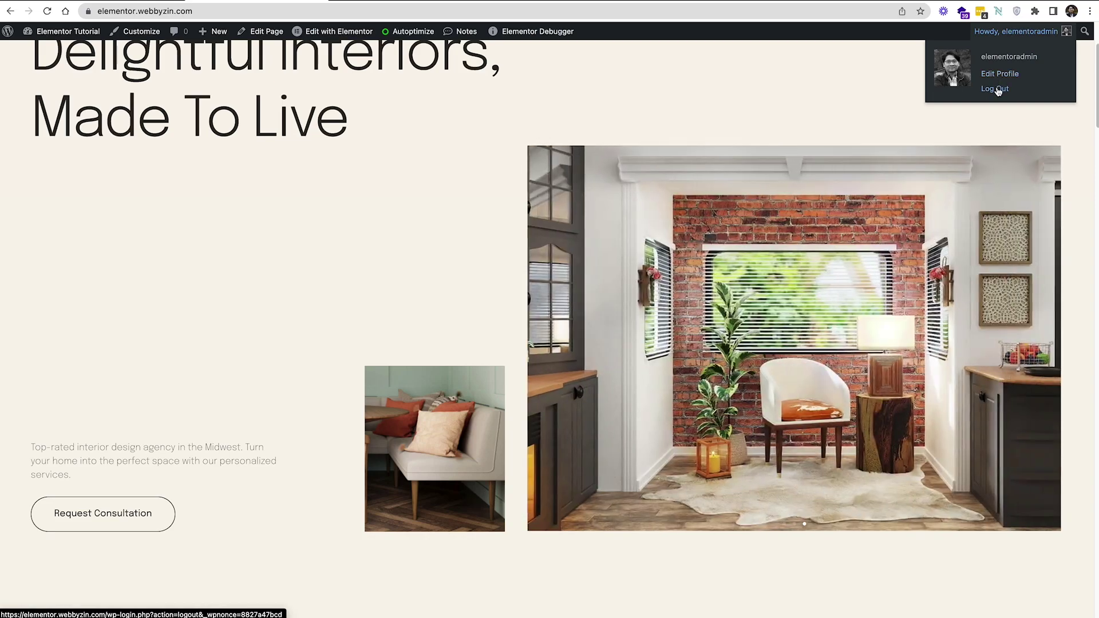
pyautogui.click(998, 90)
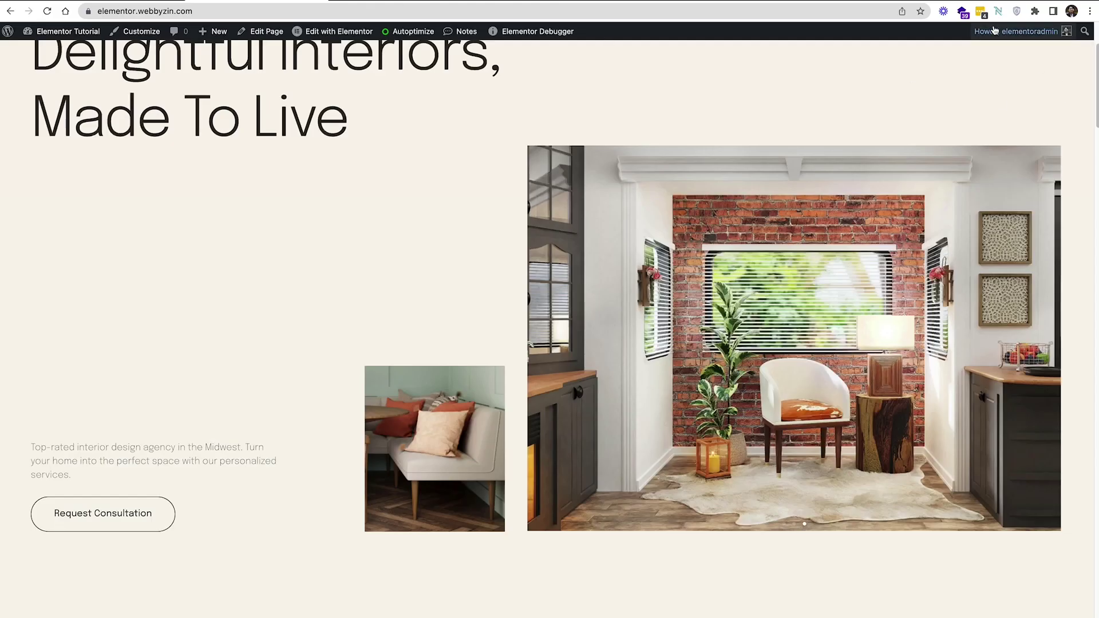
pyautogui.moveTo(996, 30)
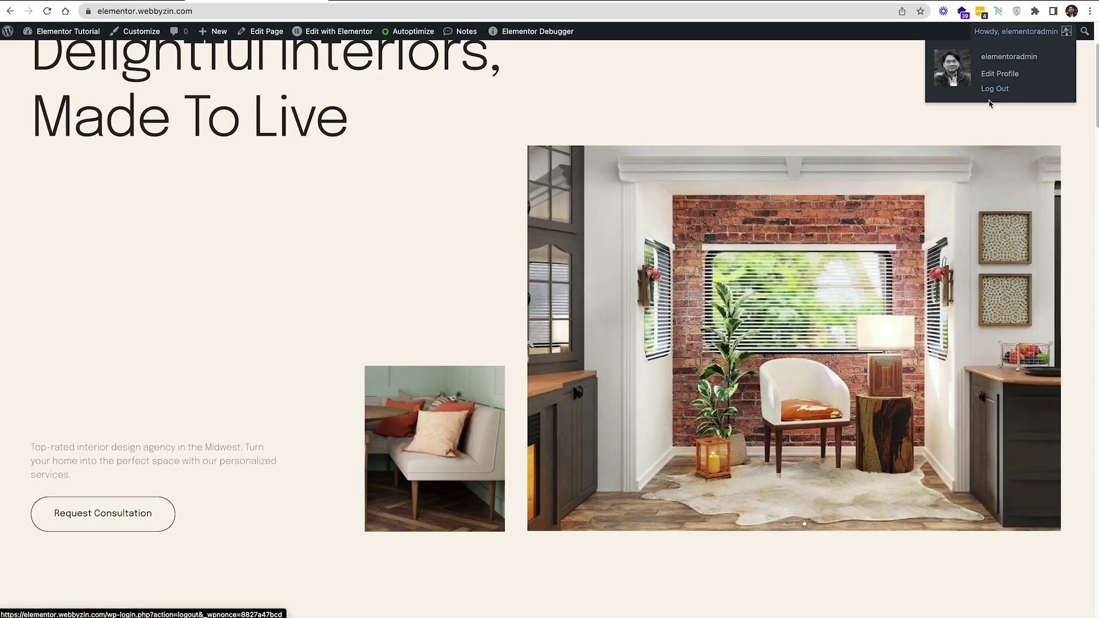
pyautogui.click(992, 95)
pyautogui.click(996, 90)
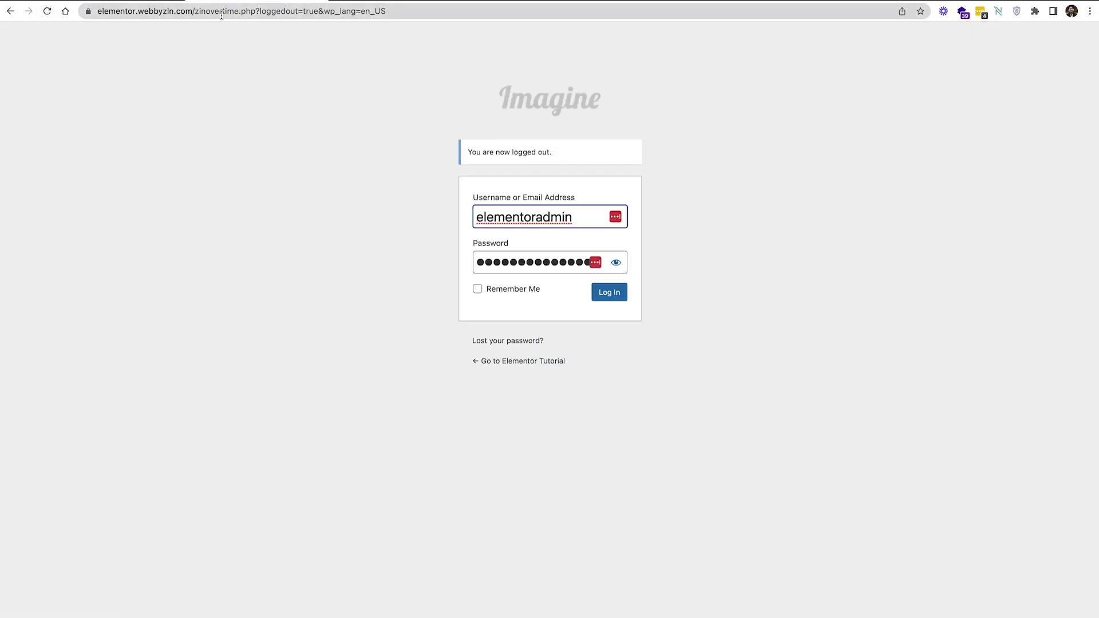
pyautogui.moveTo(196, 12); pyautogui.dragTo(418, 11)
pyautogui.press('BackSpace')
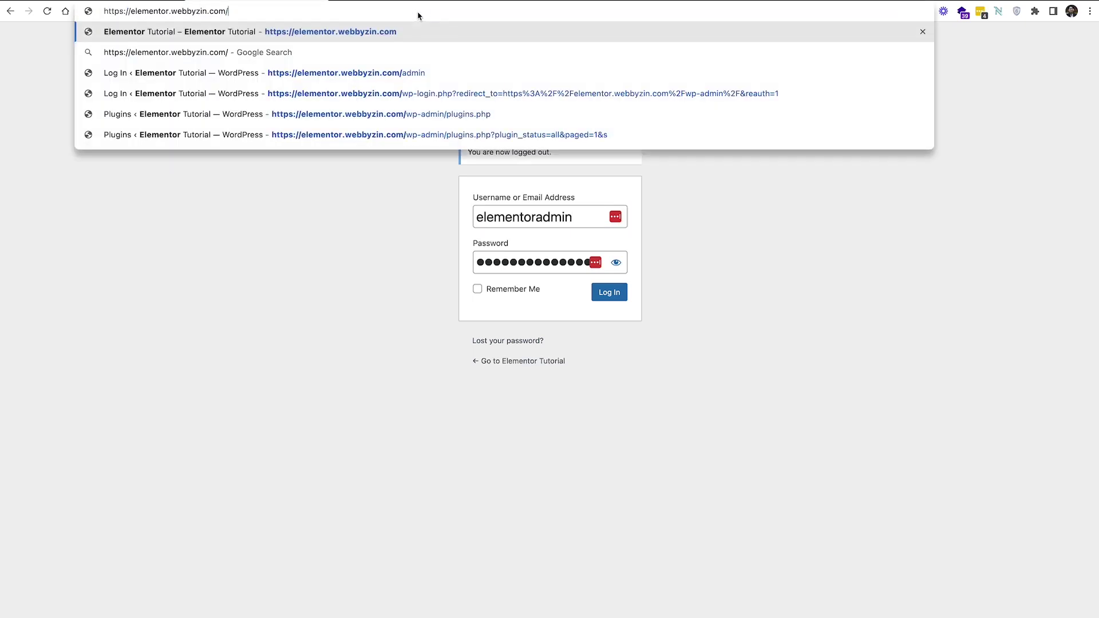
pyautogui.press('Return')
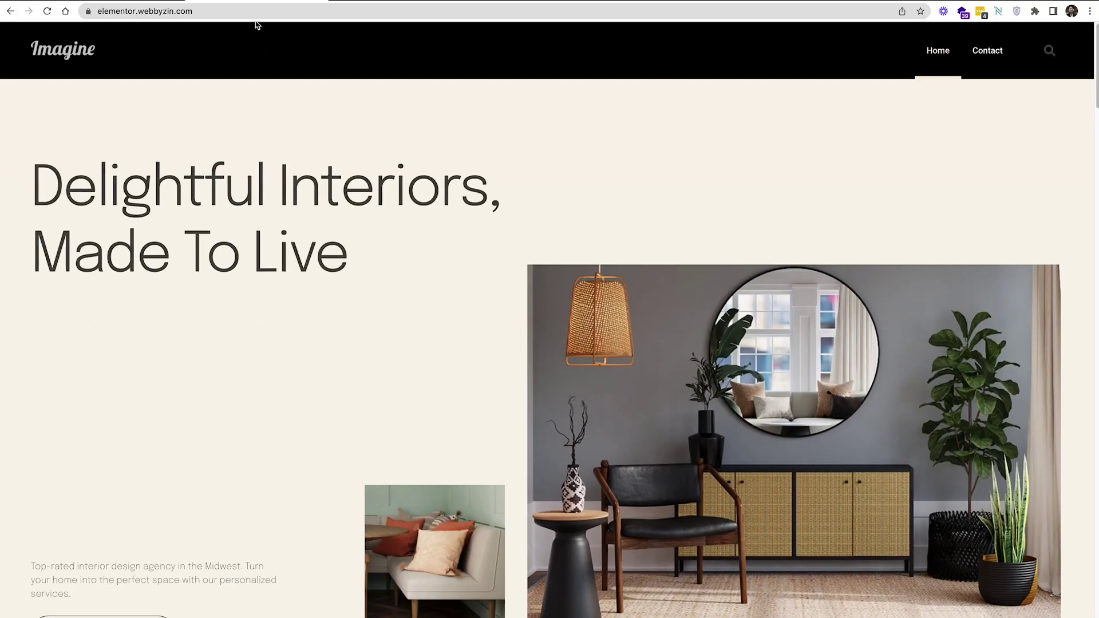
# Go to the site's /admin address, landing on zinovertime.php, and log in with the saved credentials
pyautogui.click(255, 12)
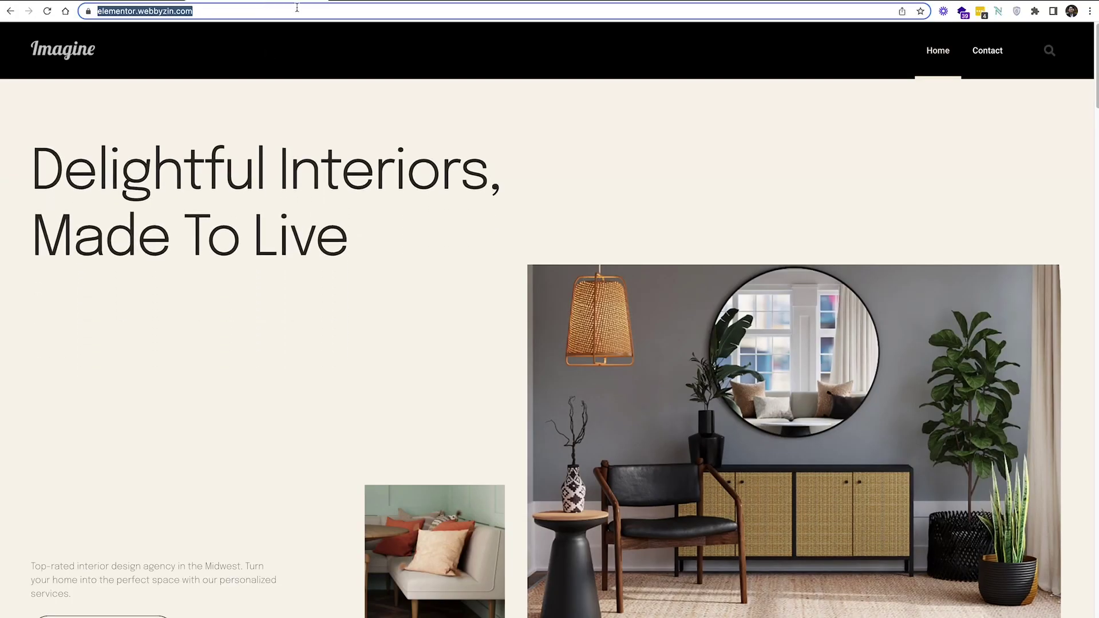
pyautogui.click(301, 9)
pyautogui.write('//')
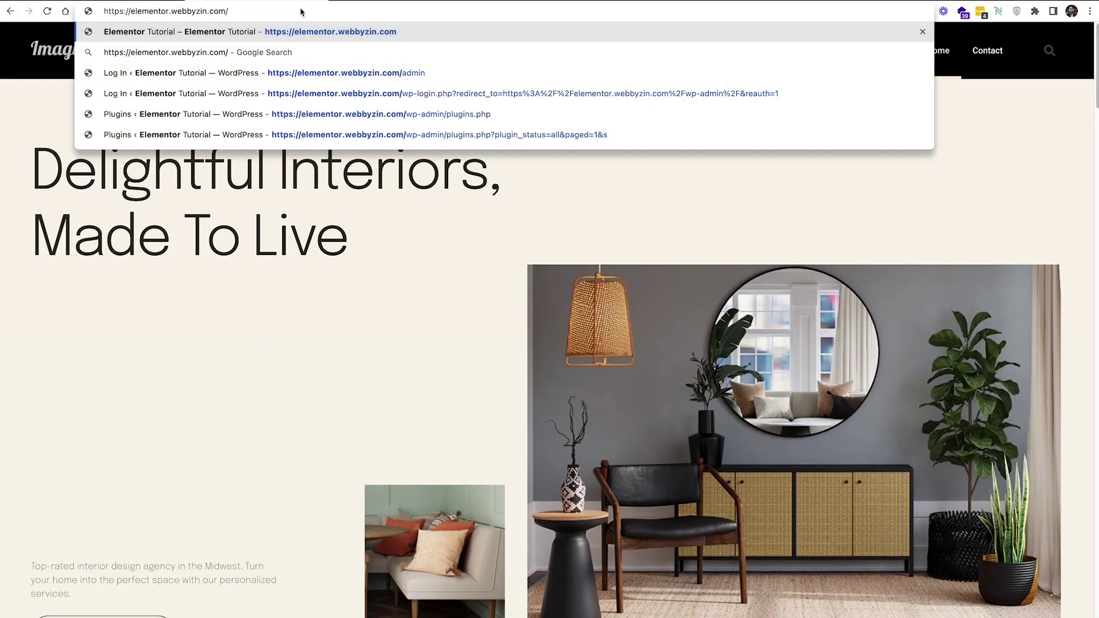
pyautogui.write('admin')
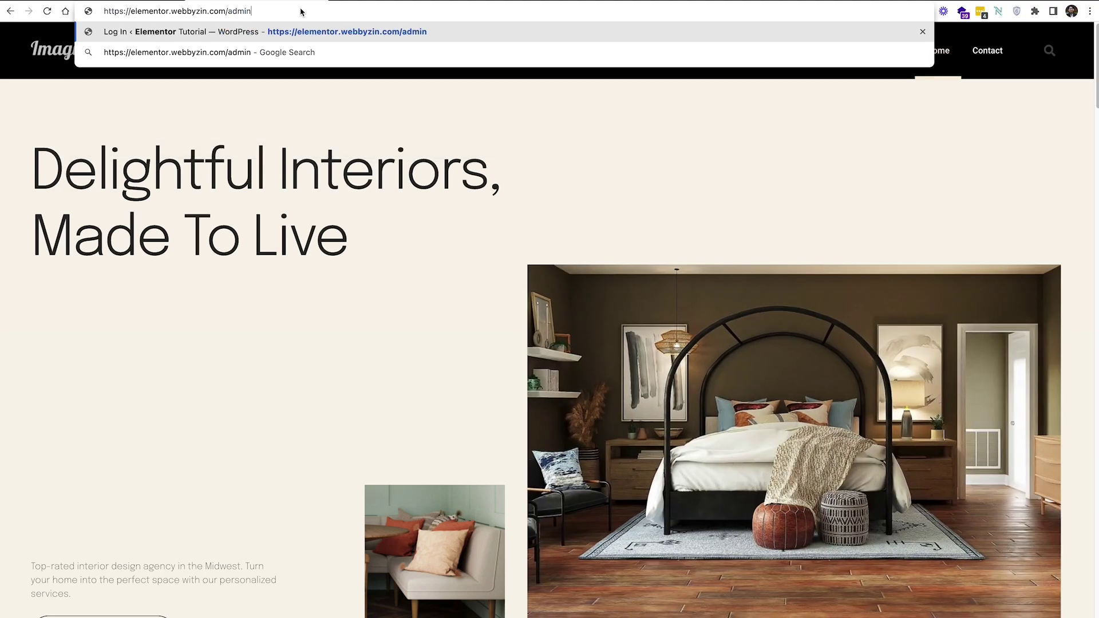
pyautogui.press('Return')
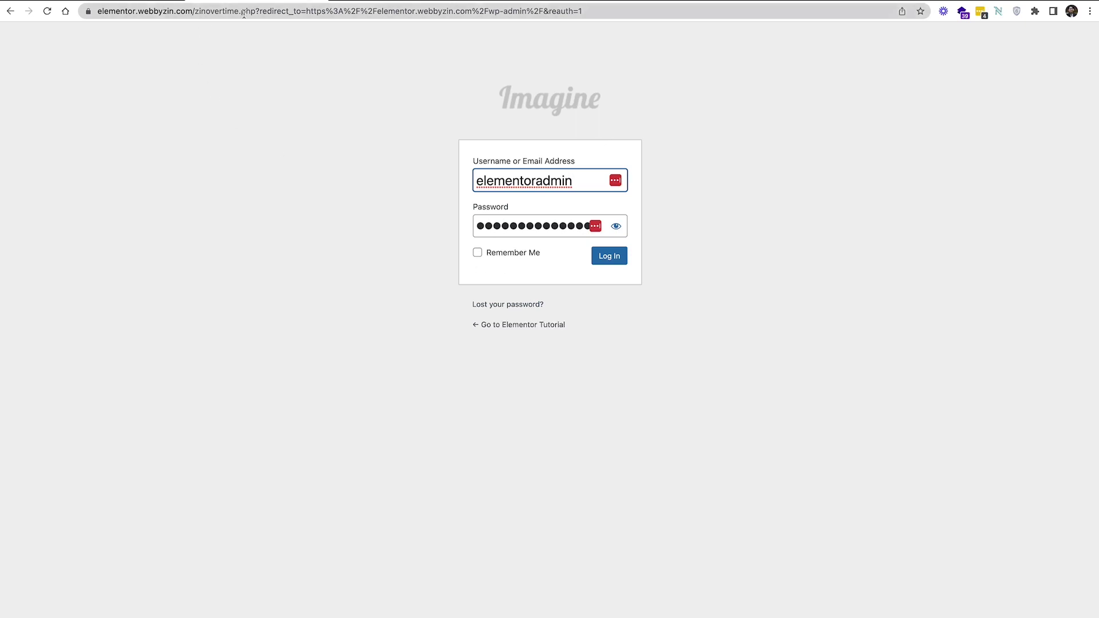
pyautogui.moveTo(195, 12); pyautogui.dragTo(257, 13)
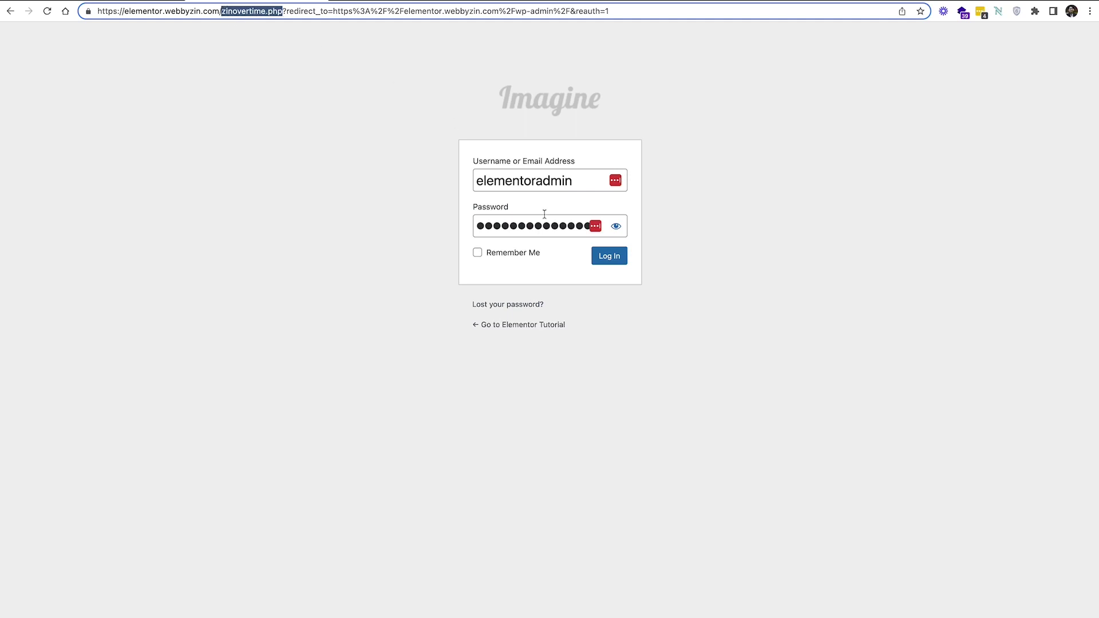
pyautogui.click(609, 256)
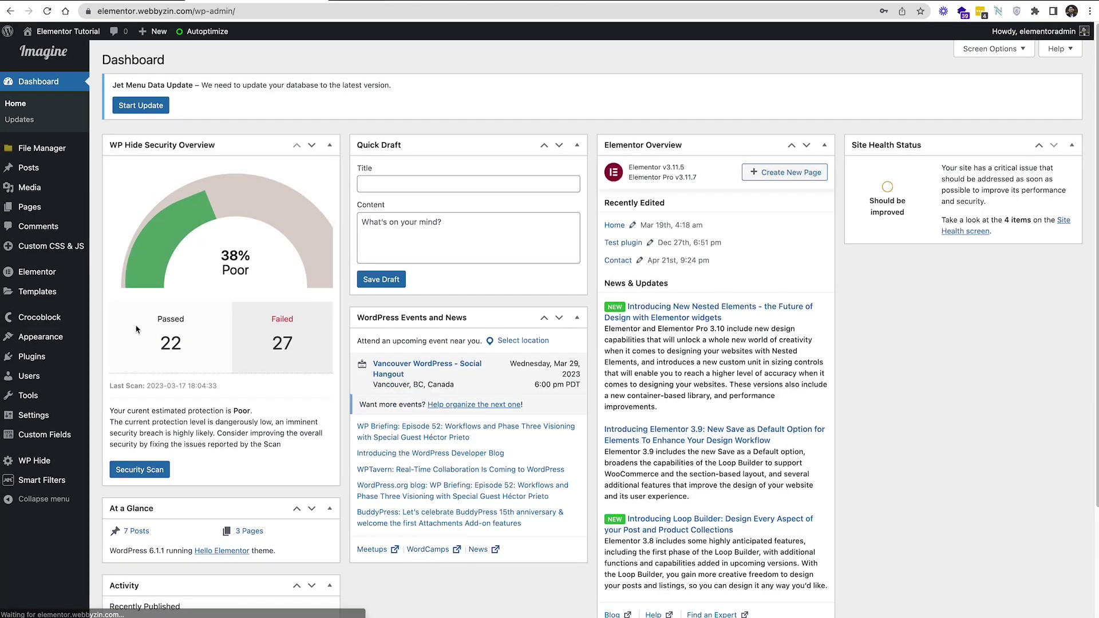
# In WP Hide Admin, set Block default wp-login.php to Yes and save
pyautogui.scroll(-3, 133, 328)
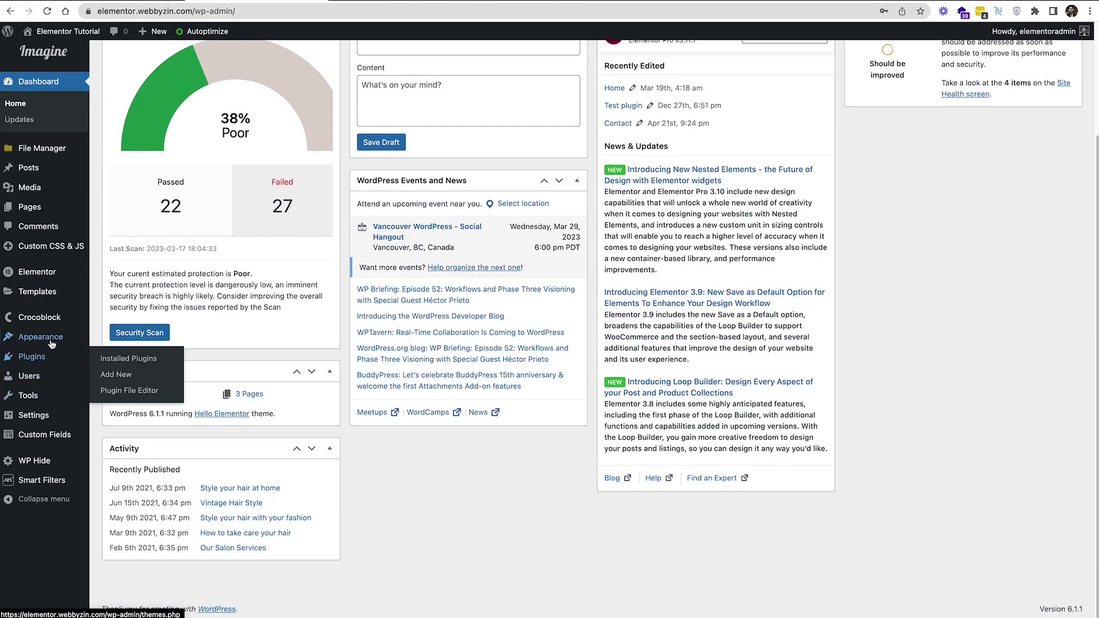
pyautogui.moveTo(46, 461)
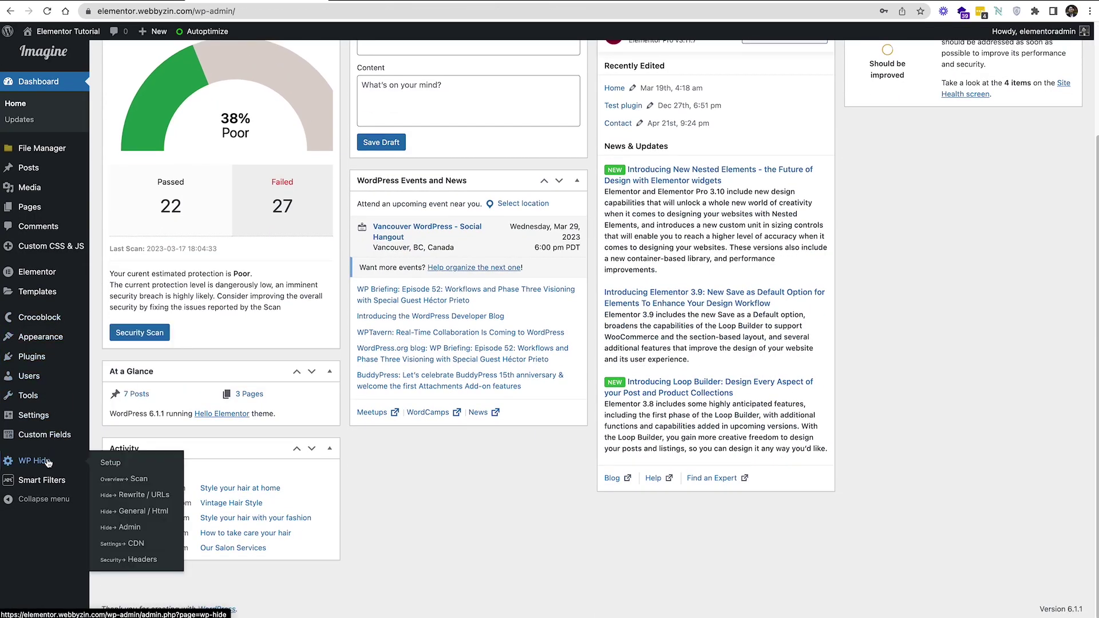
pyautogui.click(128, 528)
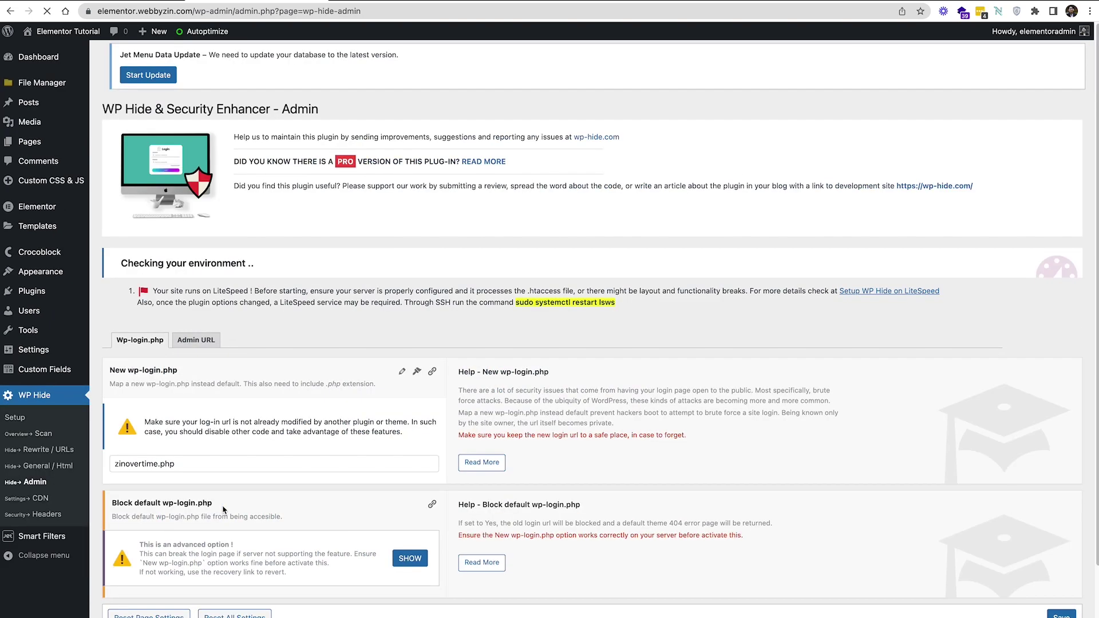
pyautogui.scroll(-2, 268, 434)
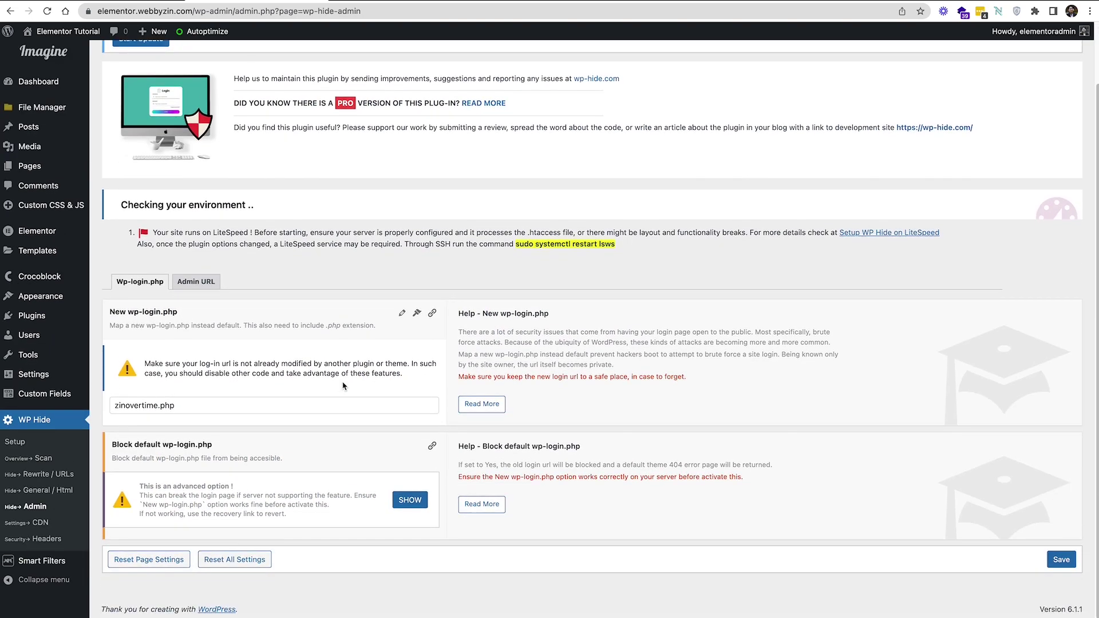
pyautogui.click(410, 500)
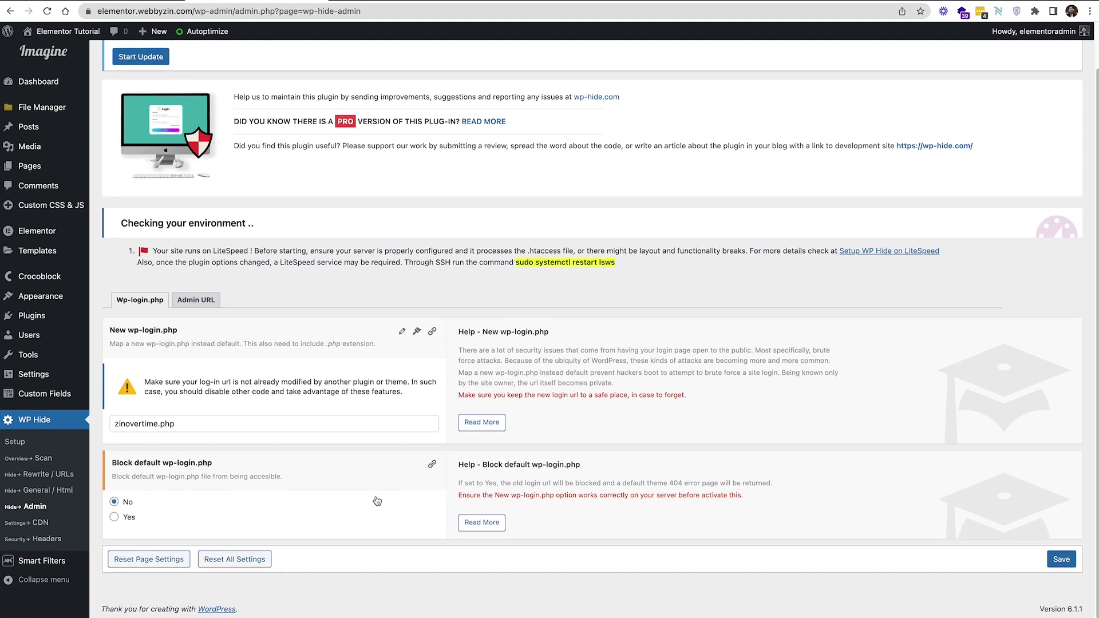
pyautogui.click(114, 517)
pyautogui.click(1062, 561)
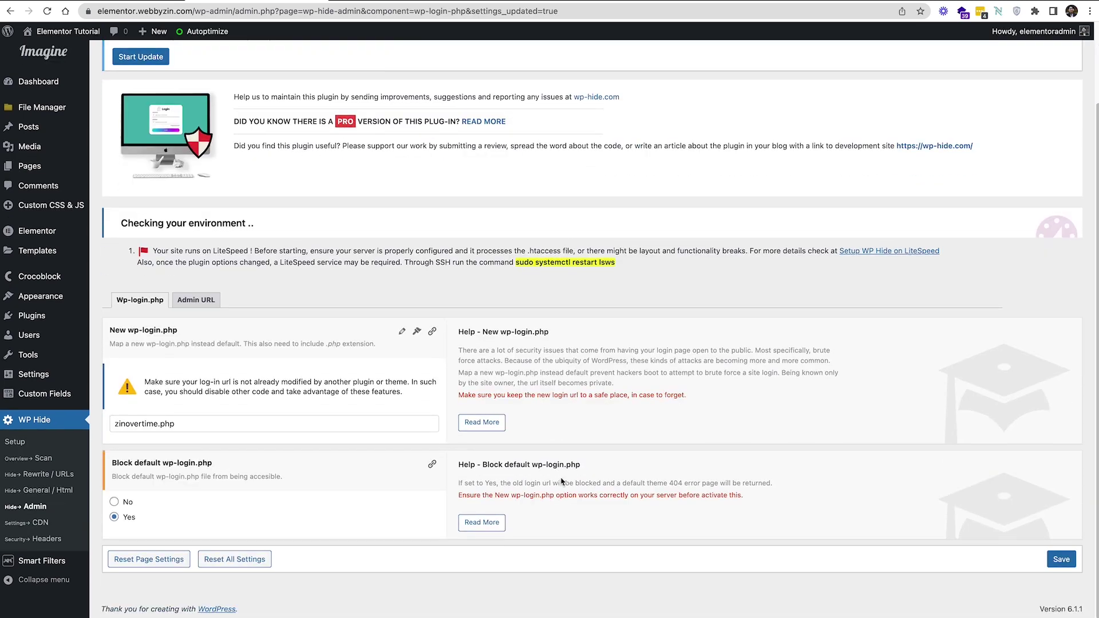
# On the Admin URL tab, enter zinovertime as New Admin Url and set Block default Admin Url to Yes
pyautogui.click(196, 300)
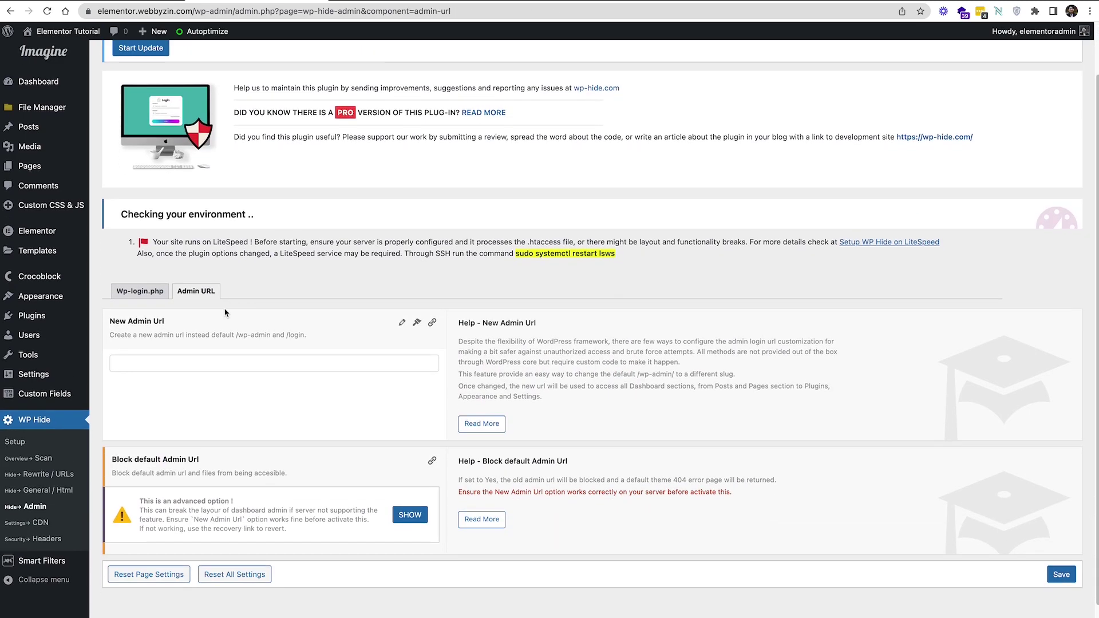
pyautogui.scroll(-1, 229, 327)
pyautogui.click(235, 346)
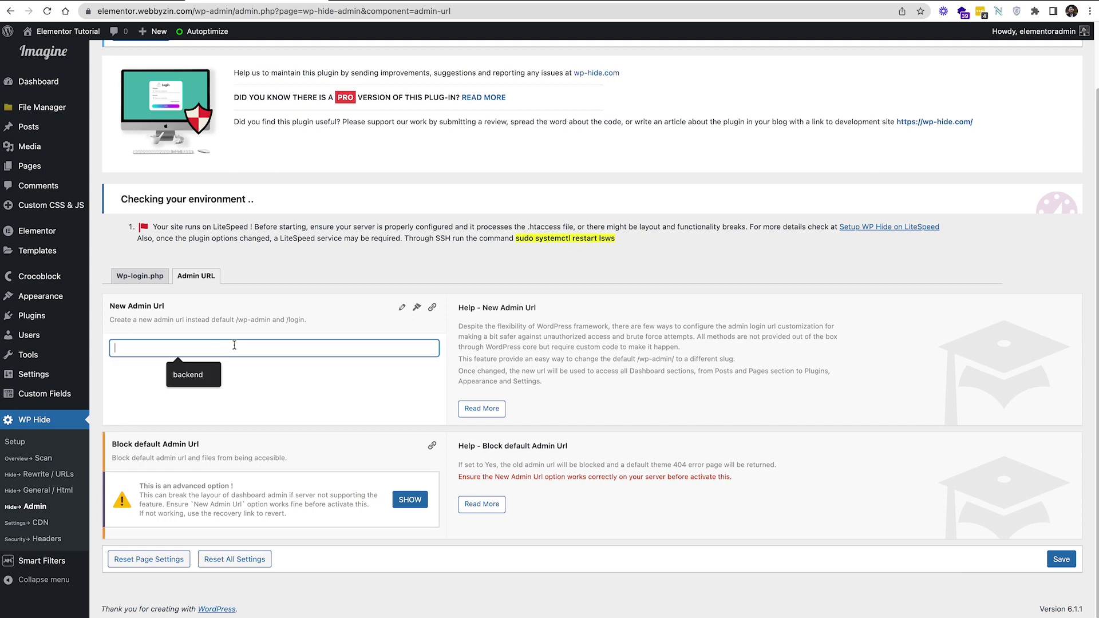
pyautogui.click(140, 280)
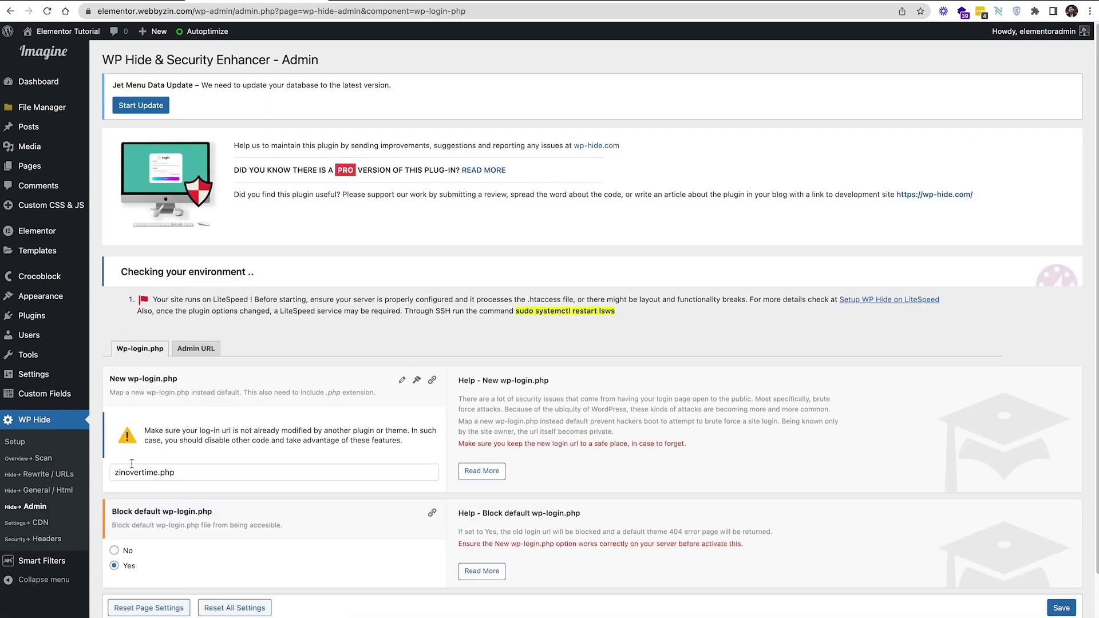
pyautogui.click(198, 349)
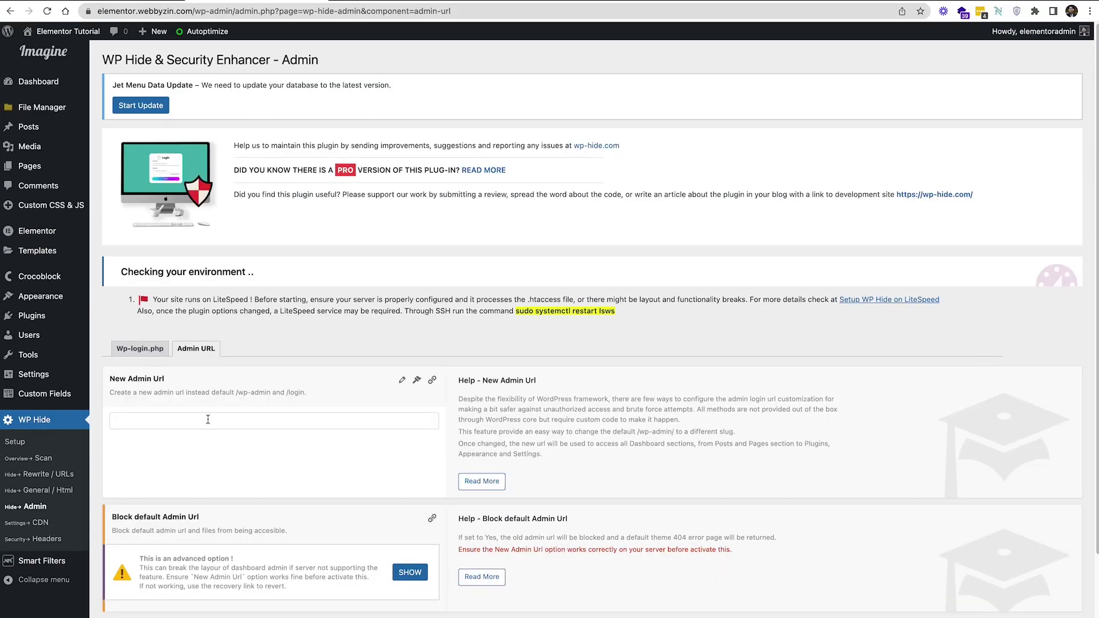
pyautogui.click(206, 419)
pyautogui.write('zinov')
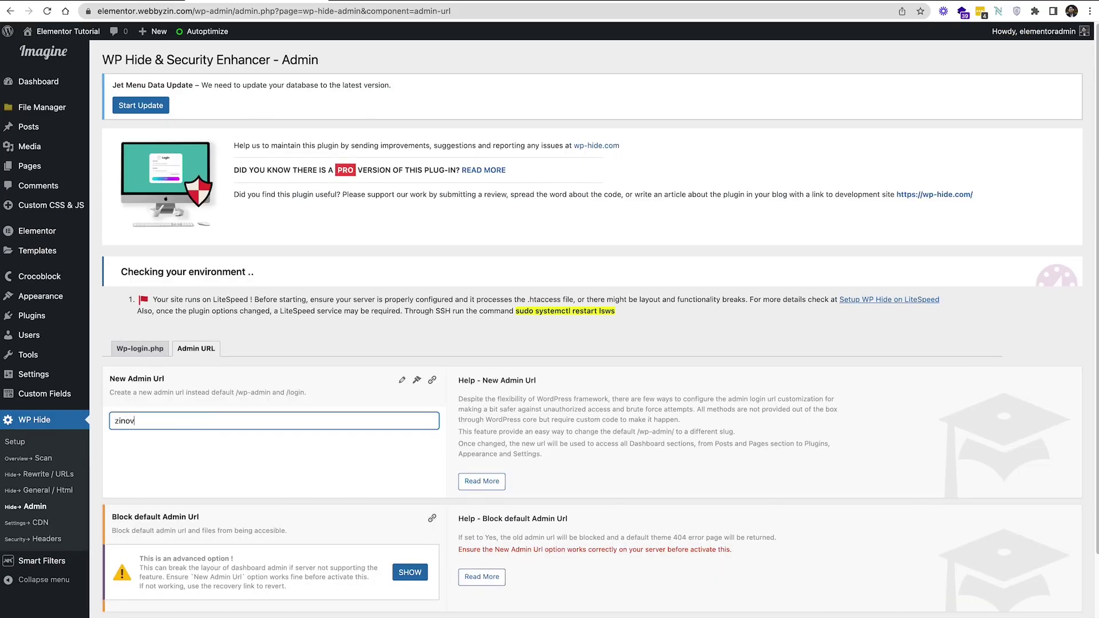
pyautogui.write('ertime')
pyautogui.scroll(-3, 234, 413)
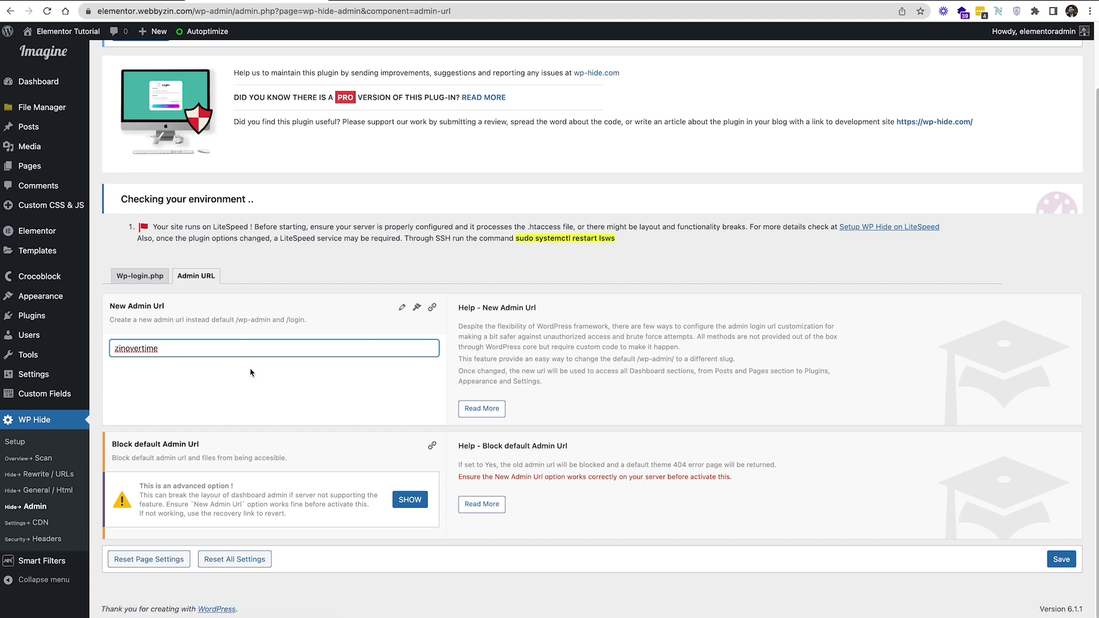
pyautogui.click(410, 506)
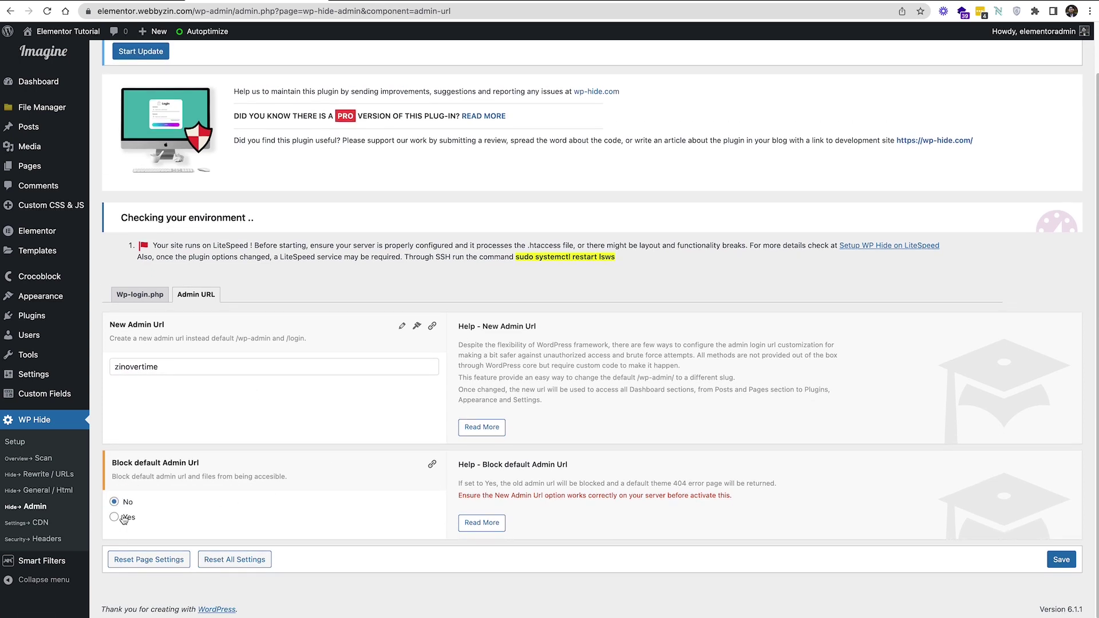
pyautogui.click(115, 518)
# Save the new admin URL settings, then log out from the Howdy menu
pyautogui.click(1067, 562)
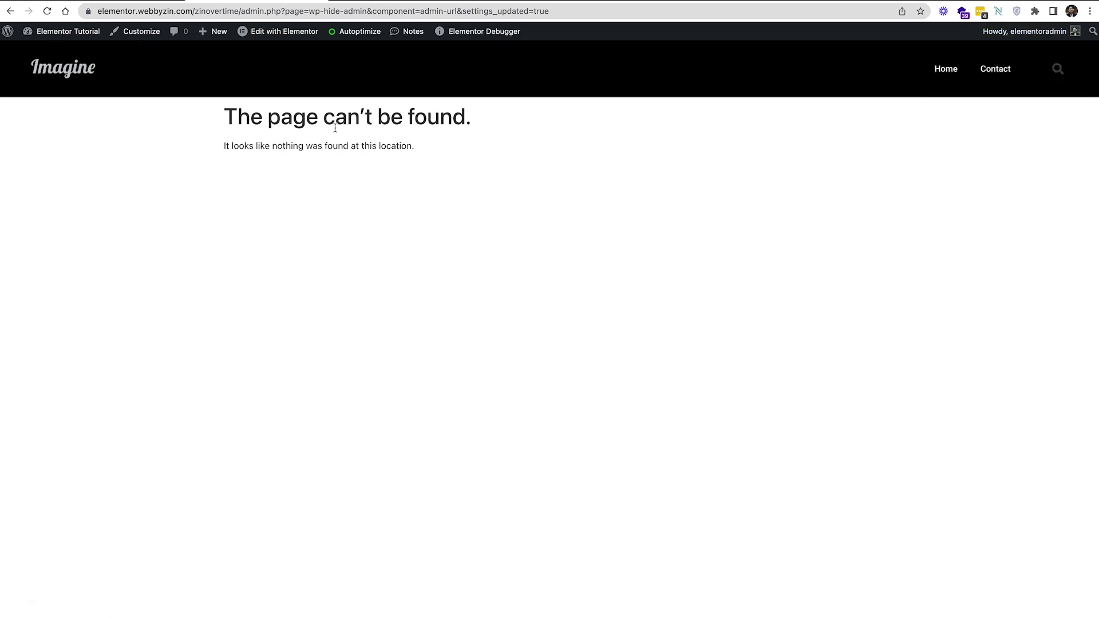
pyautogui.moveTo(1016, 31)
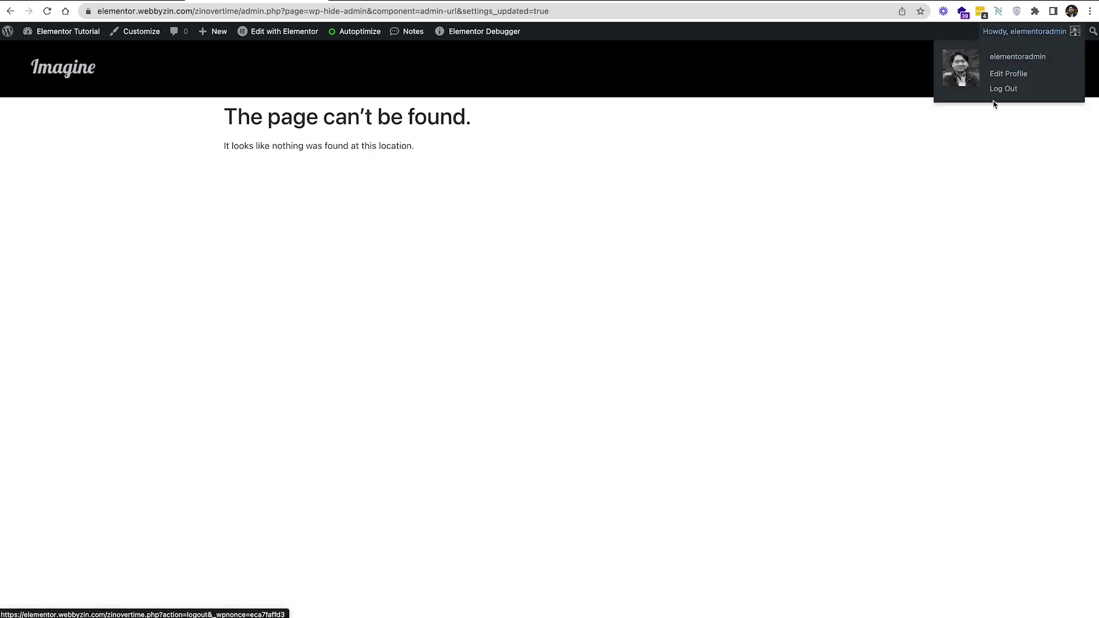
pyautogui.click(997, 90)
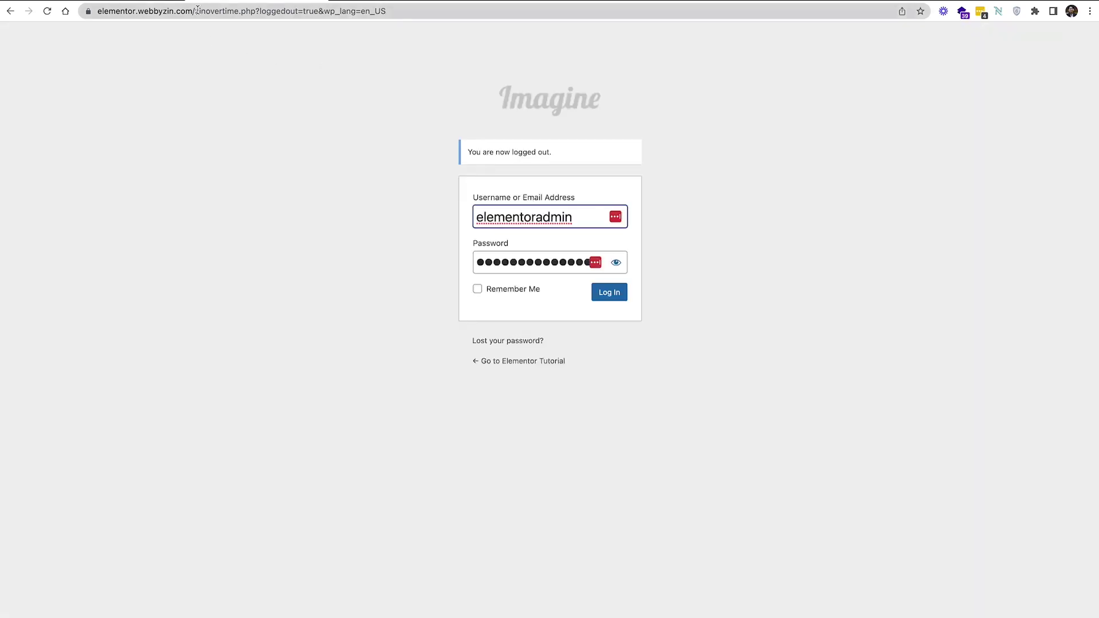
# Try the site's /admin and /wp-admin addresses and confirm both show 'The page can't be found.'
pyautogui.hotkey('shift', 'End')
pyautogui.press('BackSpace')
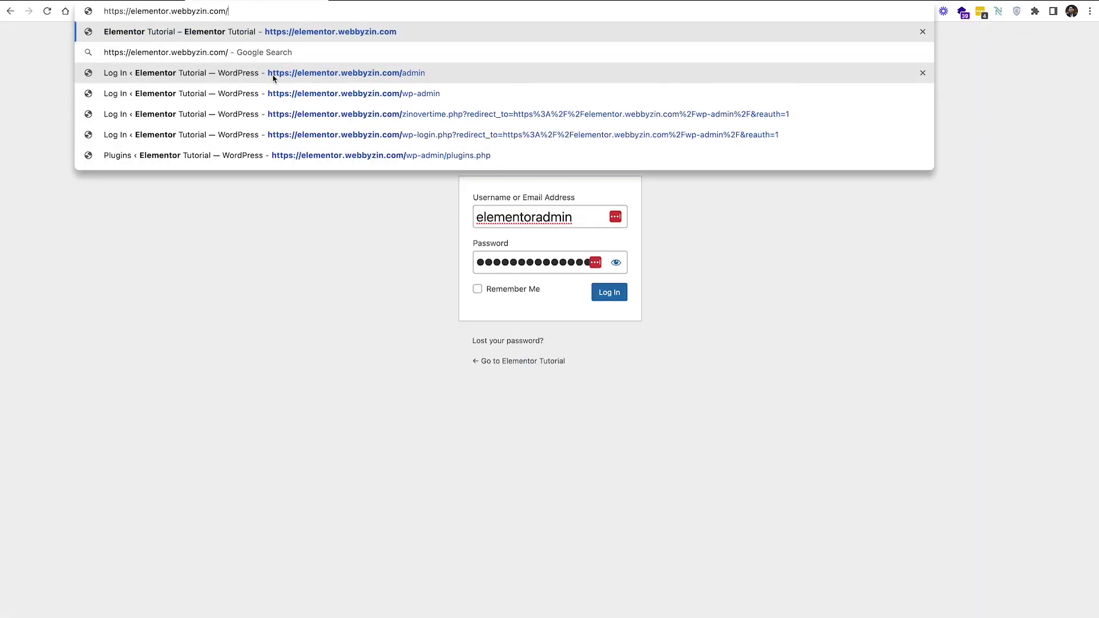
pyautogui.press('Return')
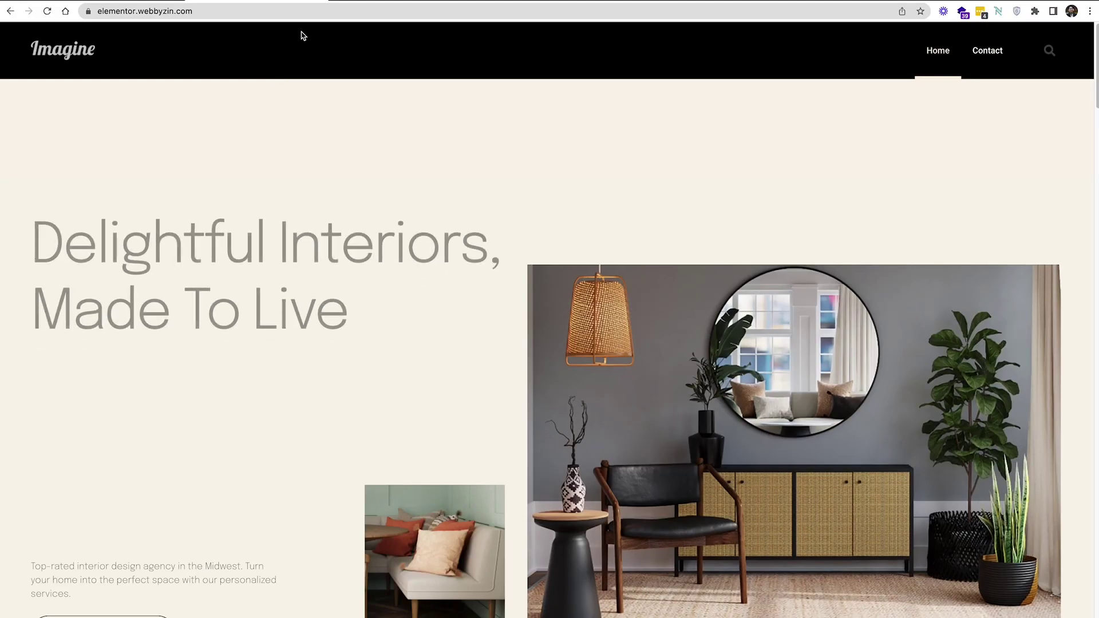
pyautogui.click(334, 10)
pyautogui.click(334, 9)
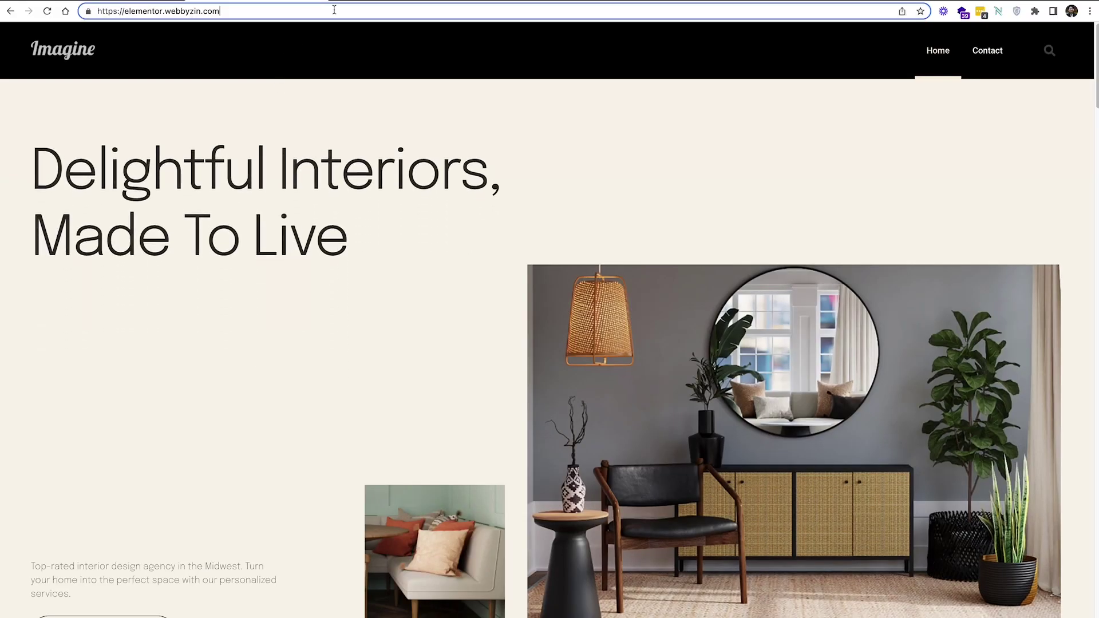
pyautogui.write('/admin')
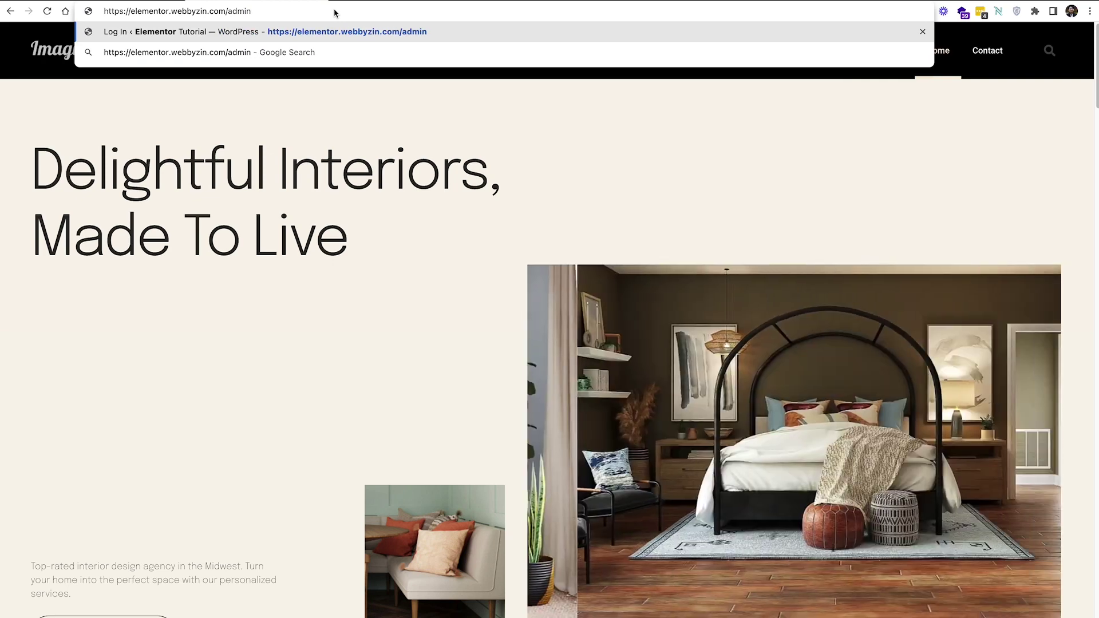
pyautogui.press('Return')
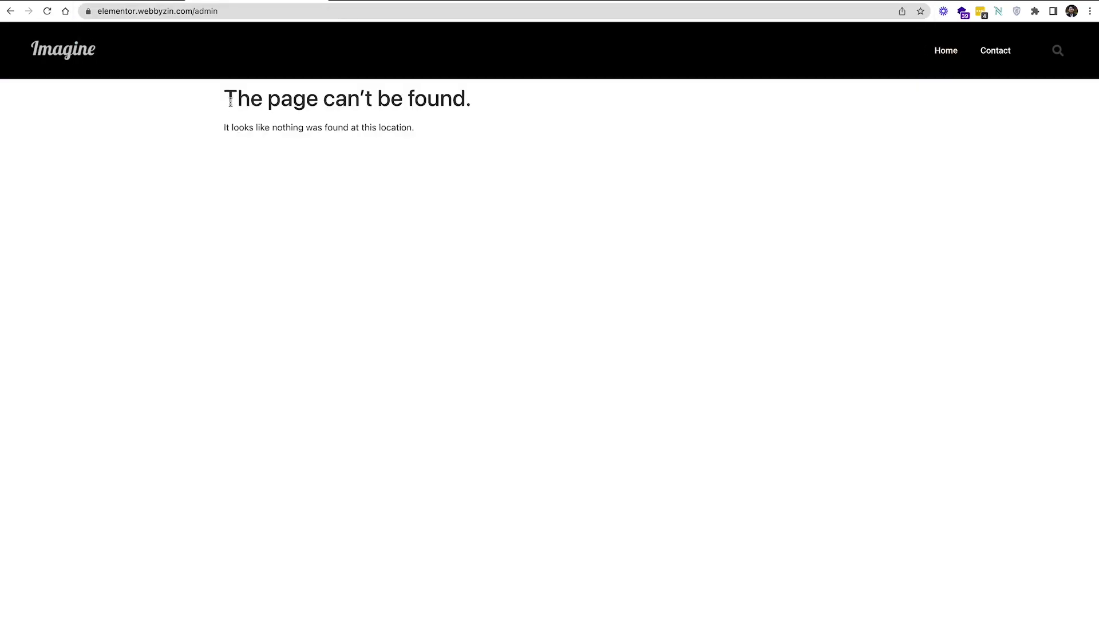
pyautogui.moveTo(230, 102); pyautogui.dragTo(262, 162)
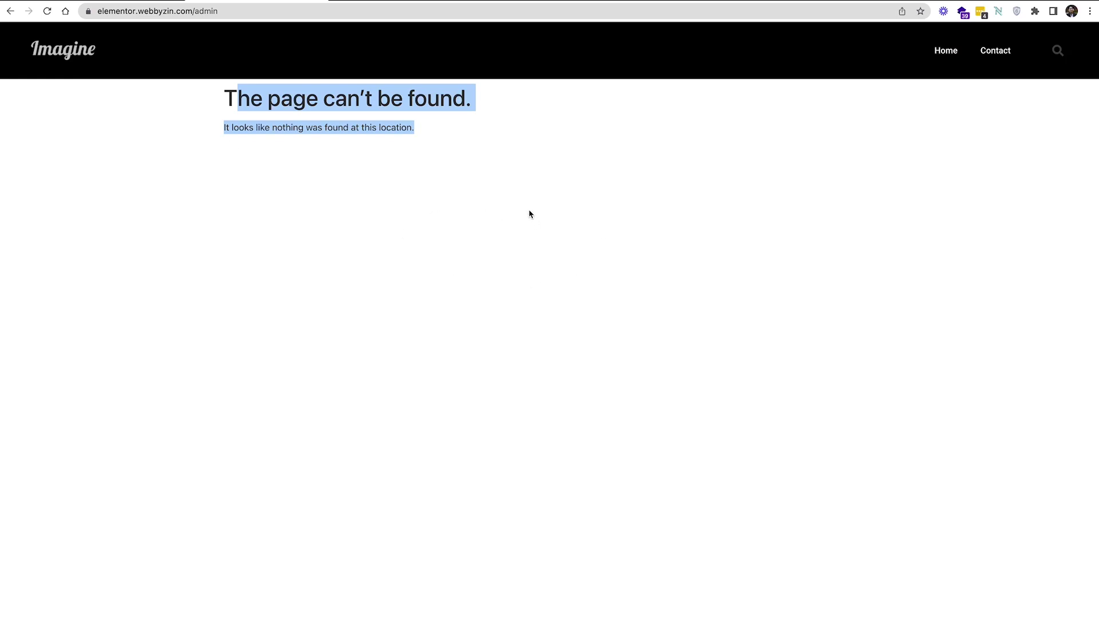
pyautogui.doubleClick(282, 12)
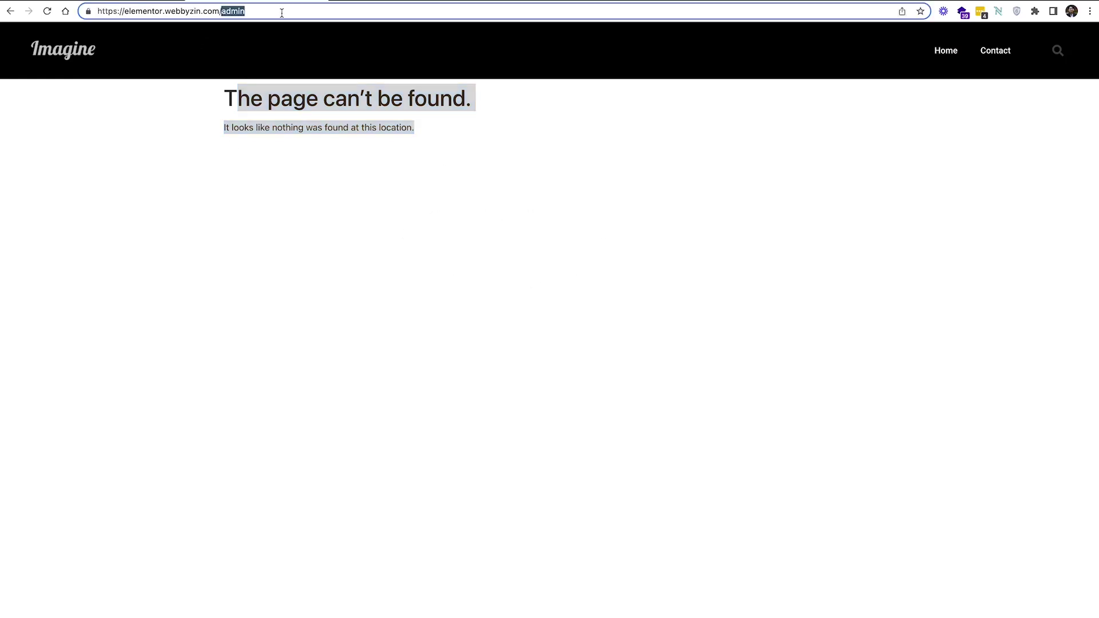
pyautogui.write('wp')
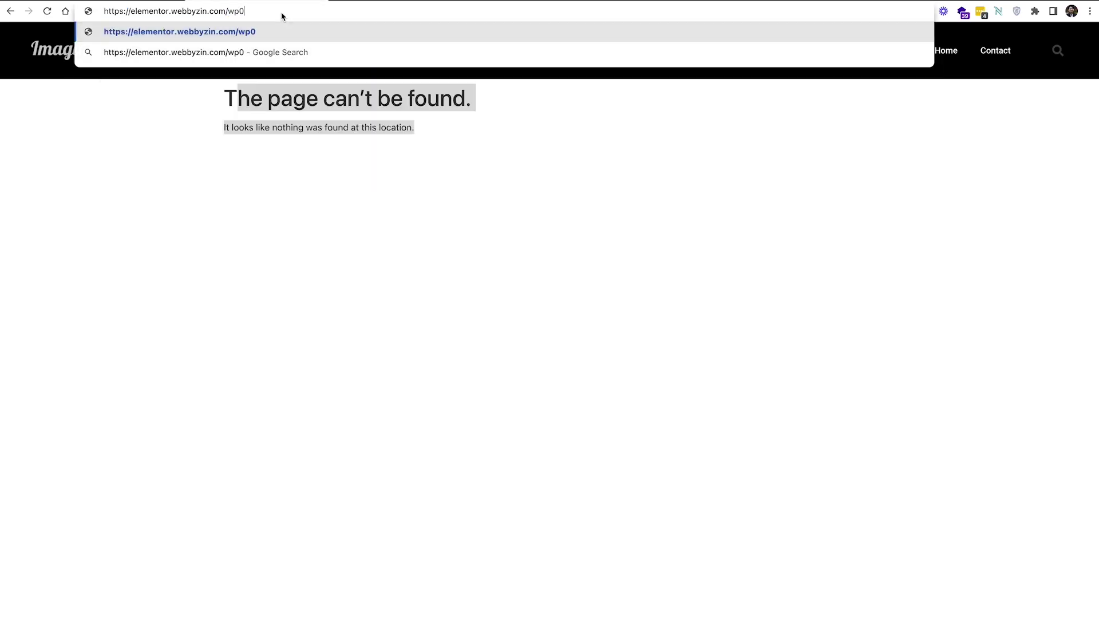
pyautogui.write('-admin')
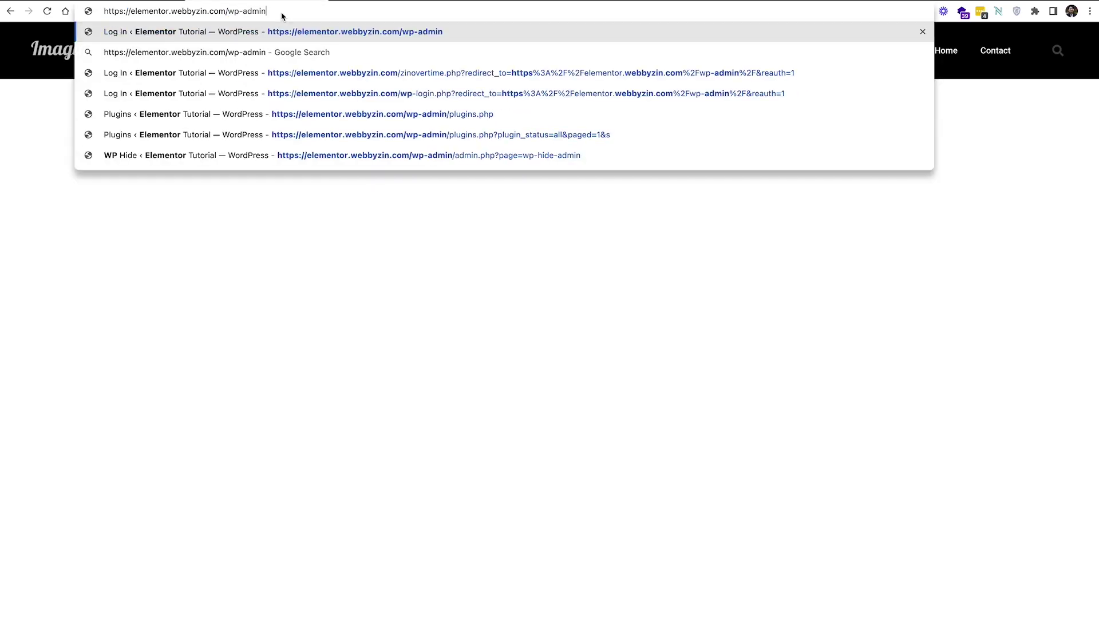
pyautogui.press('Return')
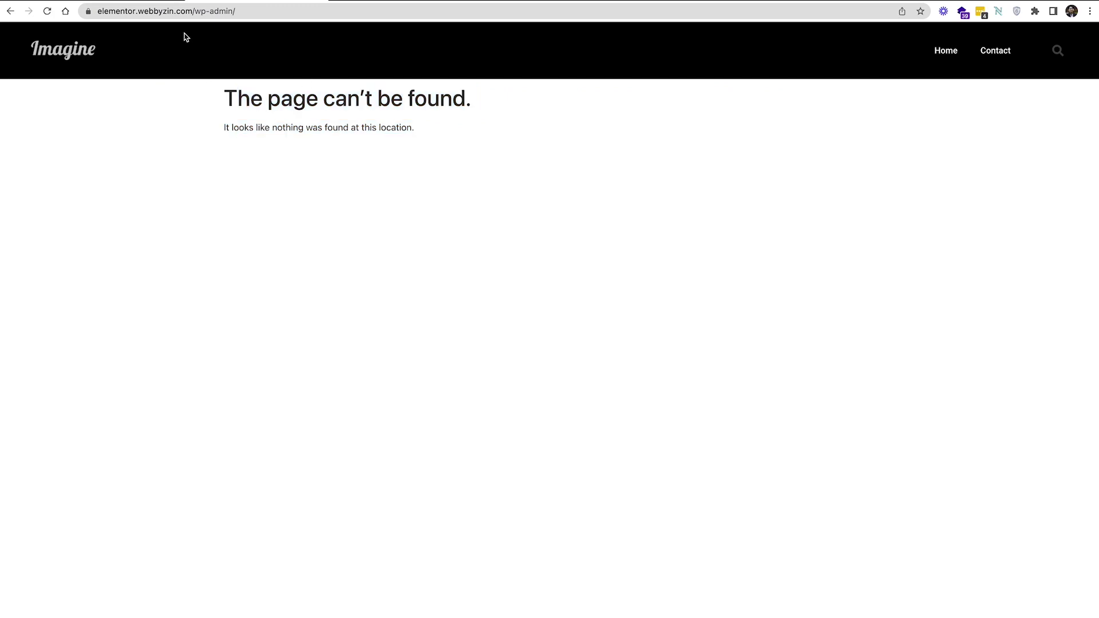
# Try the /wp-login address, confirm the same 404, then erase wp-login from the address
pyautogui.moveTo(196, 11); pyautogui.dragTo(338, 5)
pyautogui.click(261, 14)
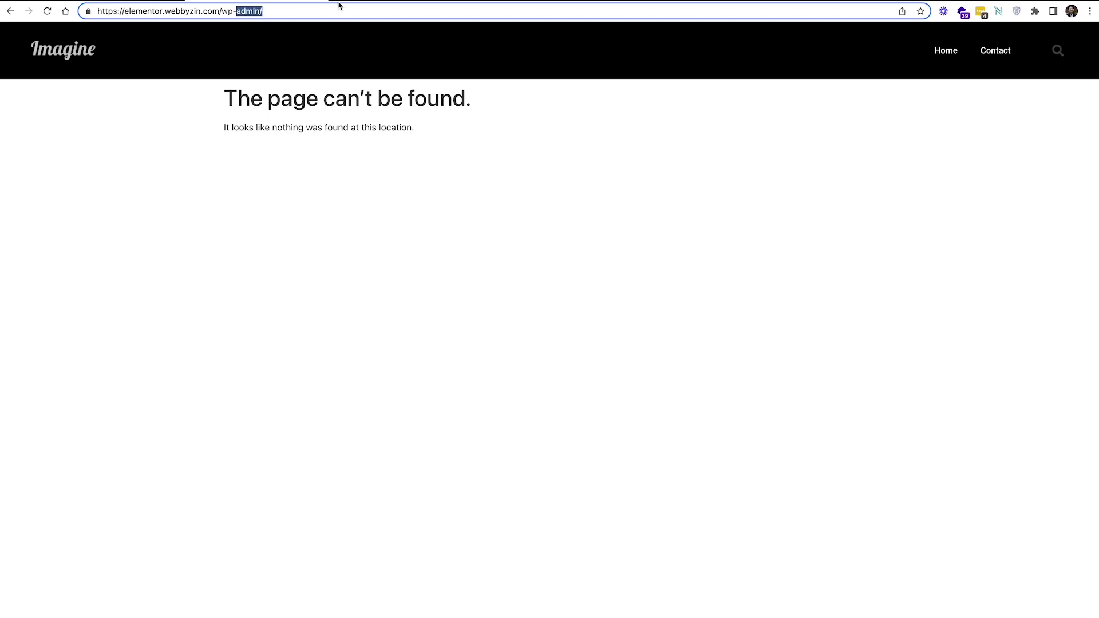
pyautogui.write('login')
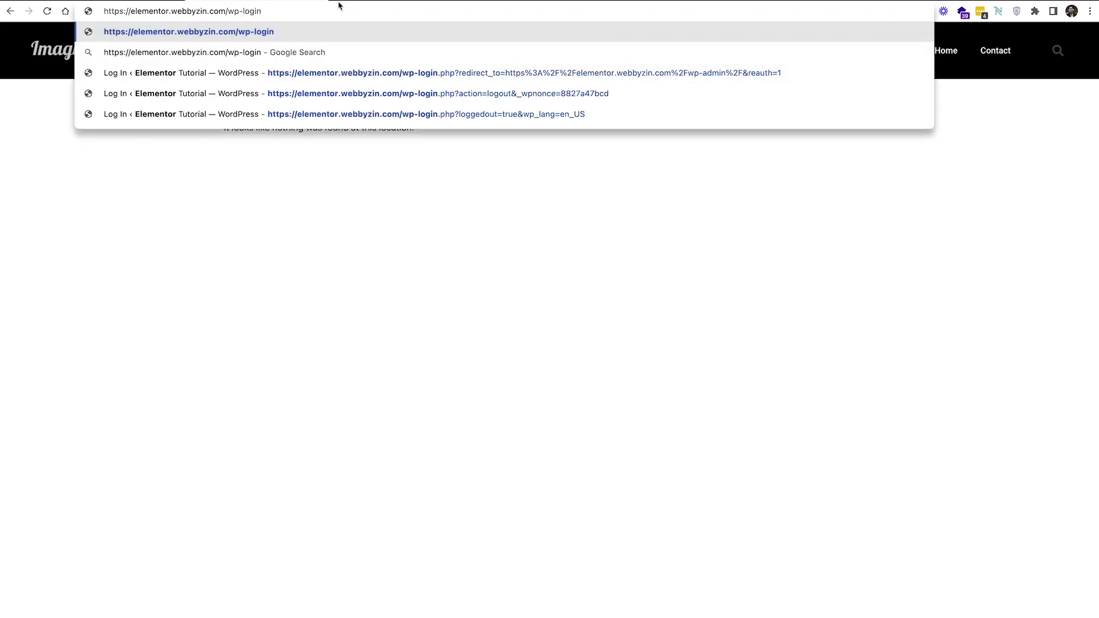
pyautogui.press('Return')
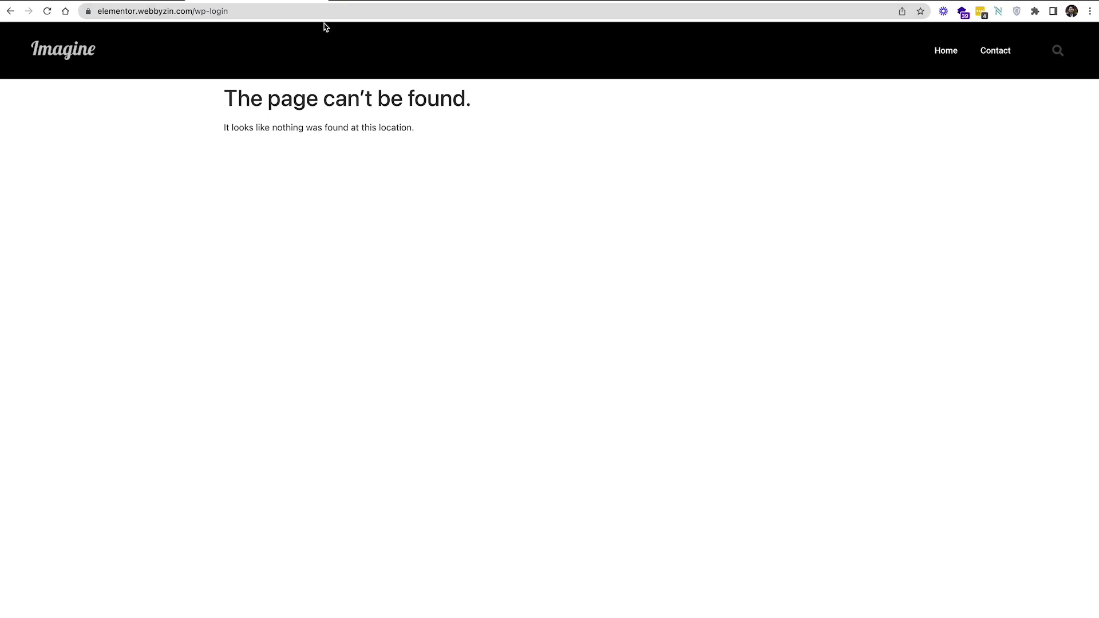
pyautogui.click(264, 14)
pyautogui.click(267, 10)
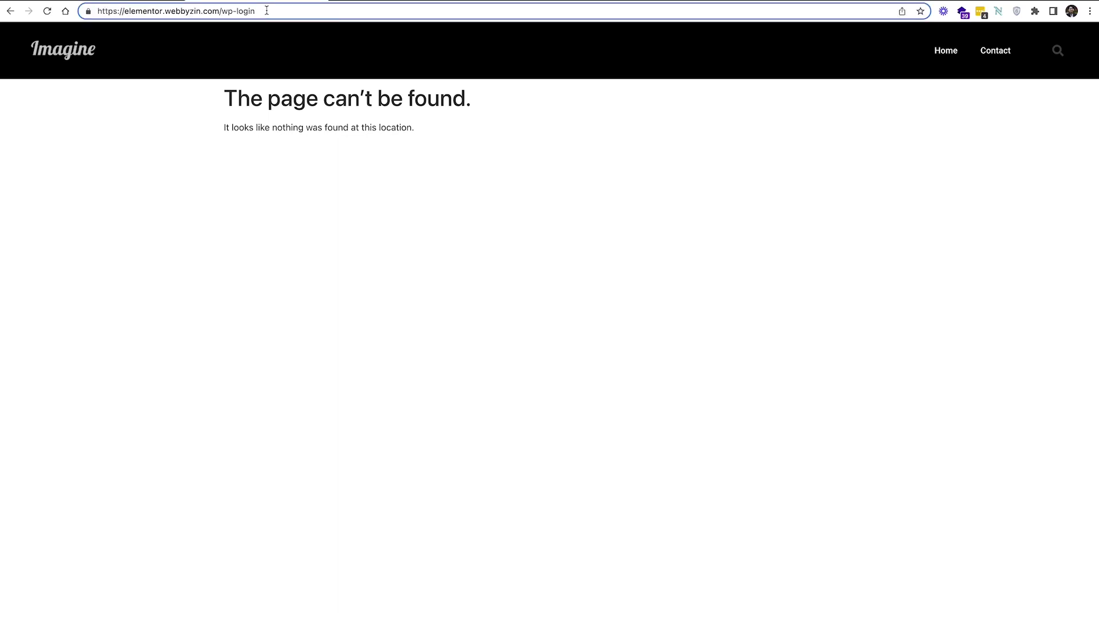
pyautogui.press('BackSpace')
pyautogui.press('BackSpace')
pyautogui.press('BackSpace')
pyautogui.press('BackSpace')
pyautogui.press('BackSpace')
pyautogui.press('BackSpace')
pyautogui.press('BackSpace')
pyautogui.press('BackSpace')
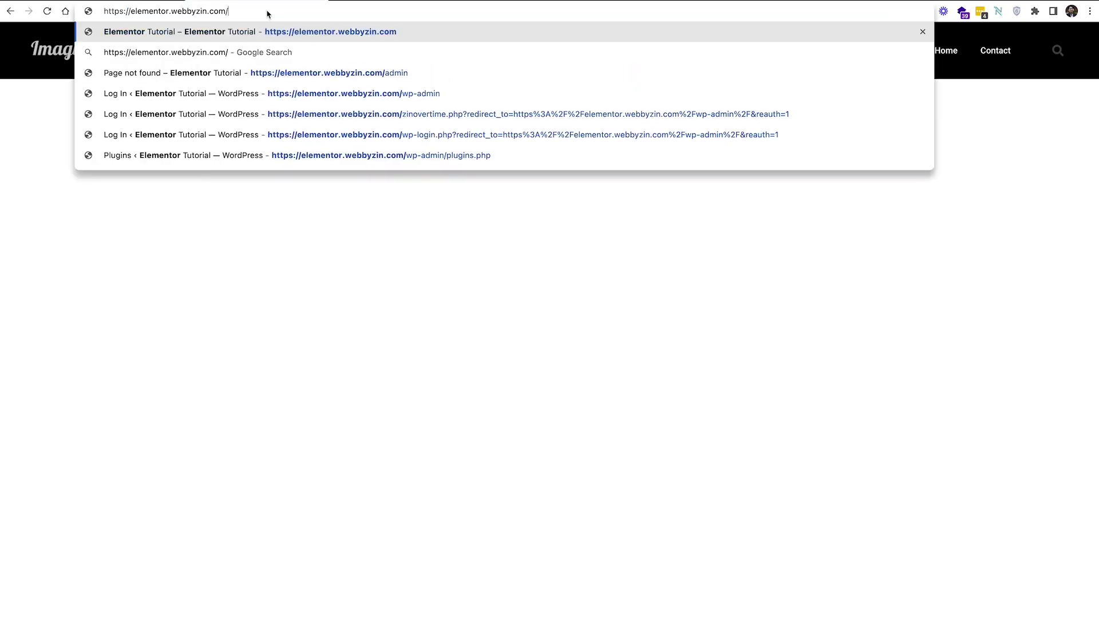
# Open the custom /zinovertime login address and log in with the saved credentials
pyautogui.write('zinovert')
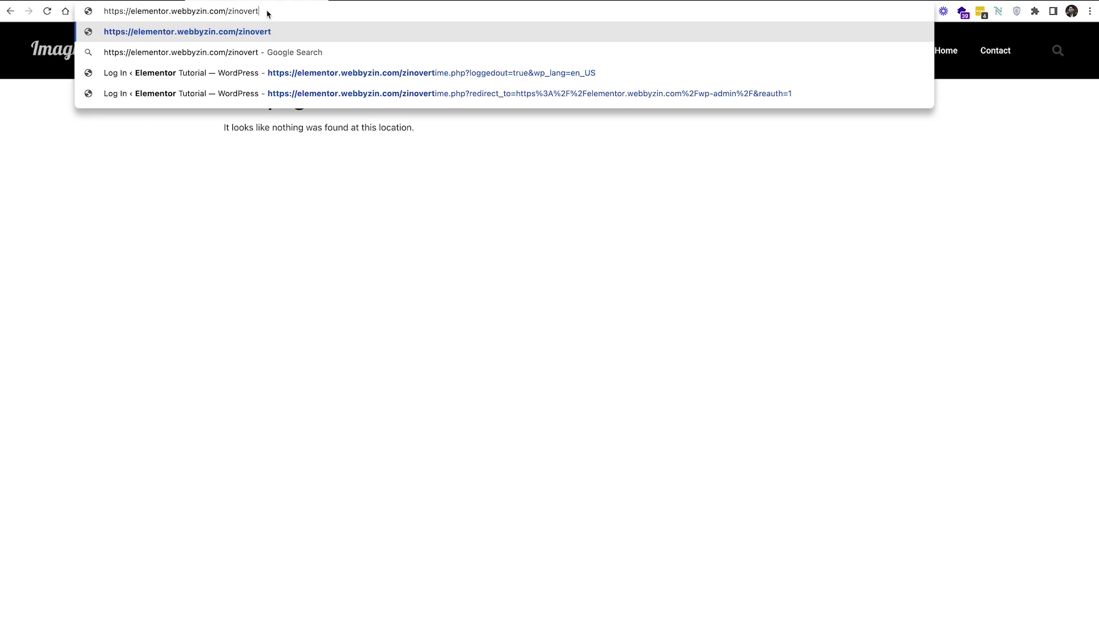
pyautogui.write('ime')
pyautogui.press('Return')
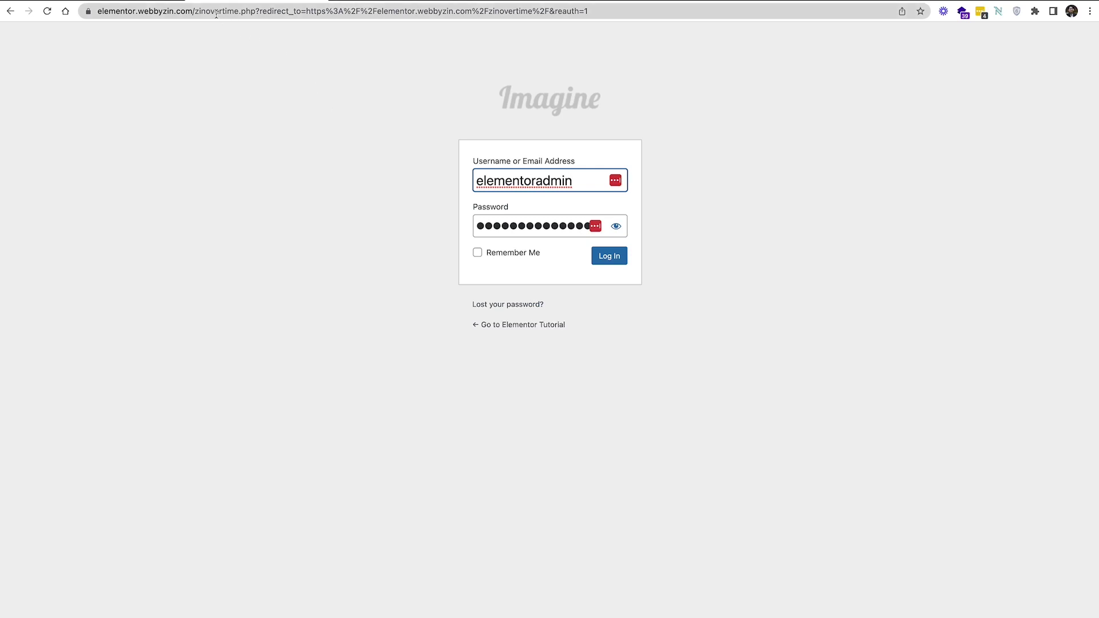
pyautogui.click(194, 11)
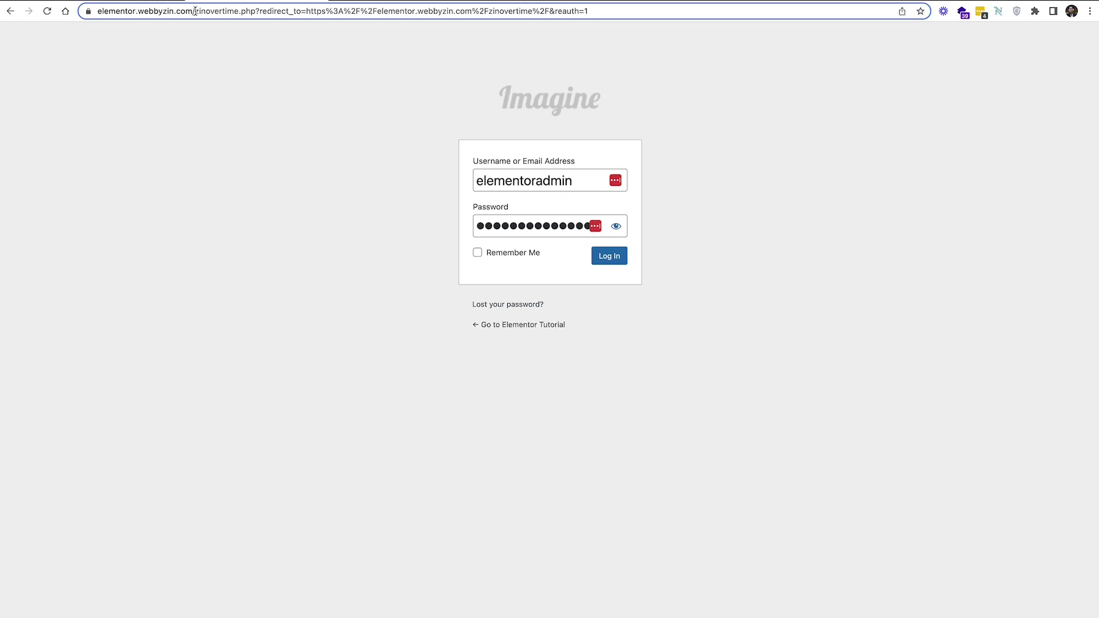
pyautogui.moveTo(194, 11); pyautogui.dragTo(285, 57)
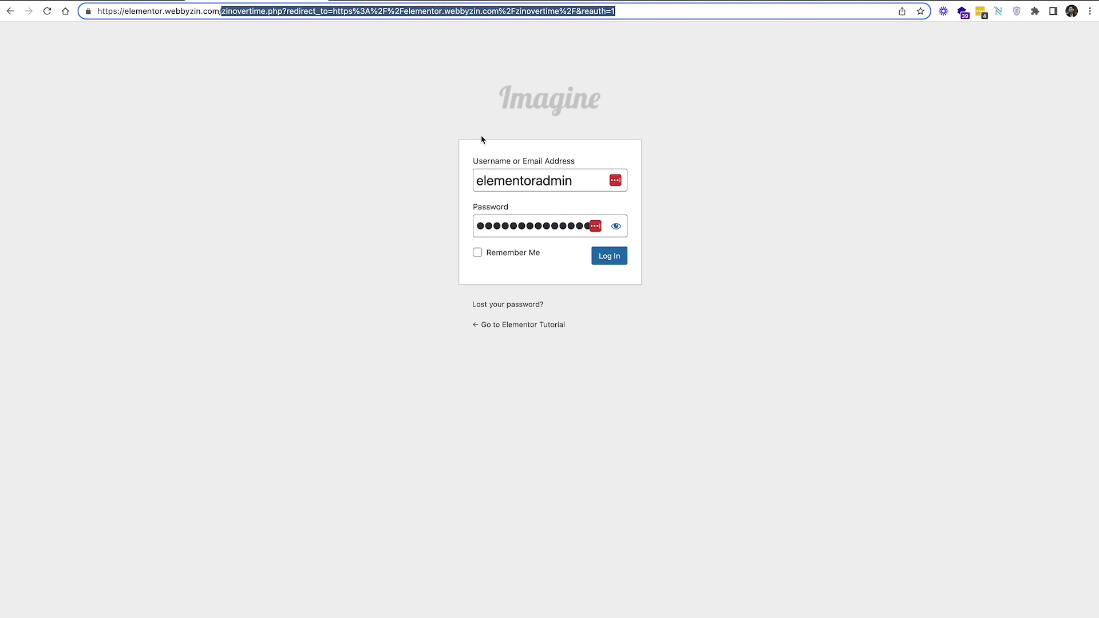
pyautogui.click(622, 264)
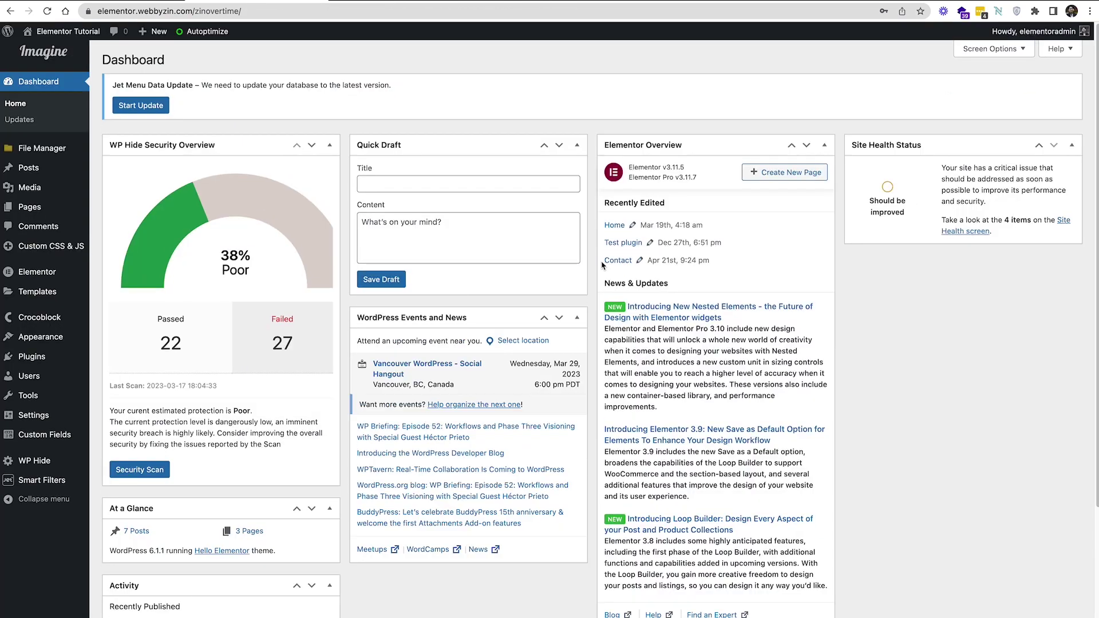
pyautogui.scroll(-4, 250, 367)
# Open WP Hide's CDN settings and read the help text beside the empty CDN Url field
pyautogui.moveTo(49, 463)
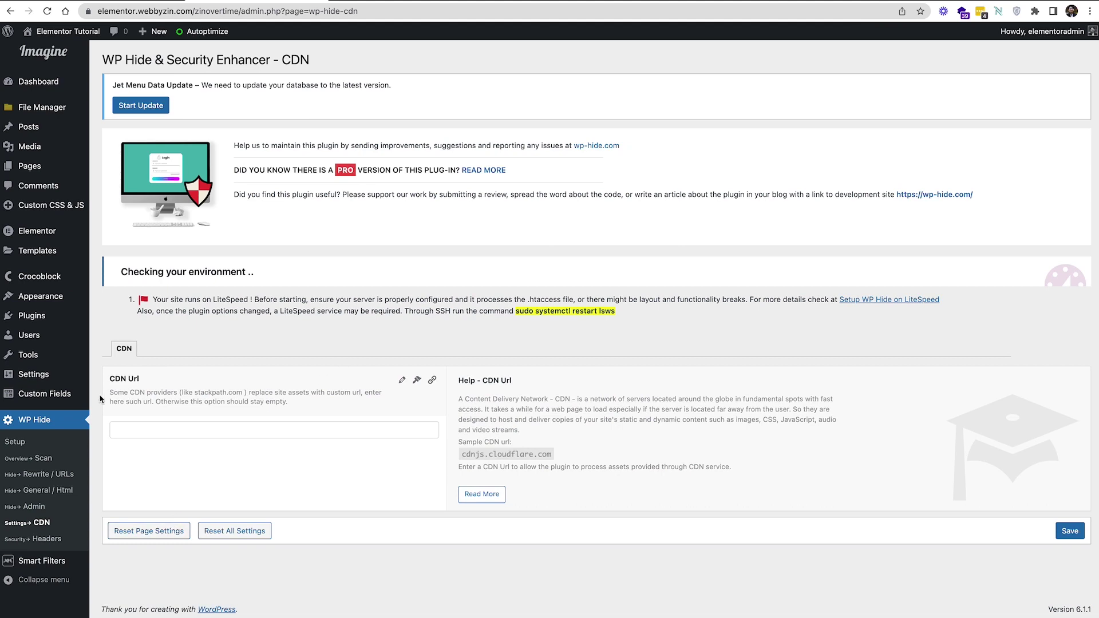
pyautogui.click(280, 432)
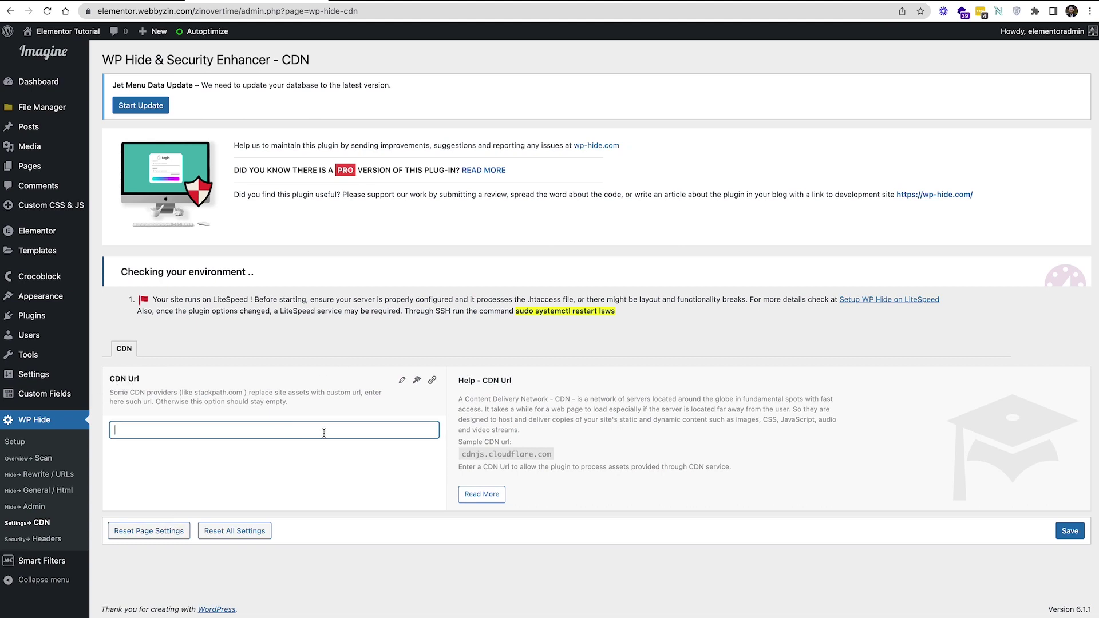
pyautogui.moveTo(459, 401); pyautogui.dragTo(519, 442)
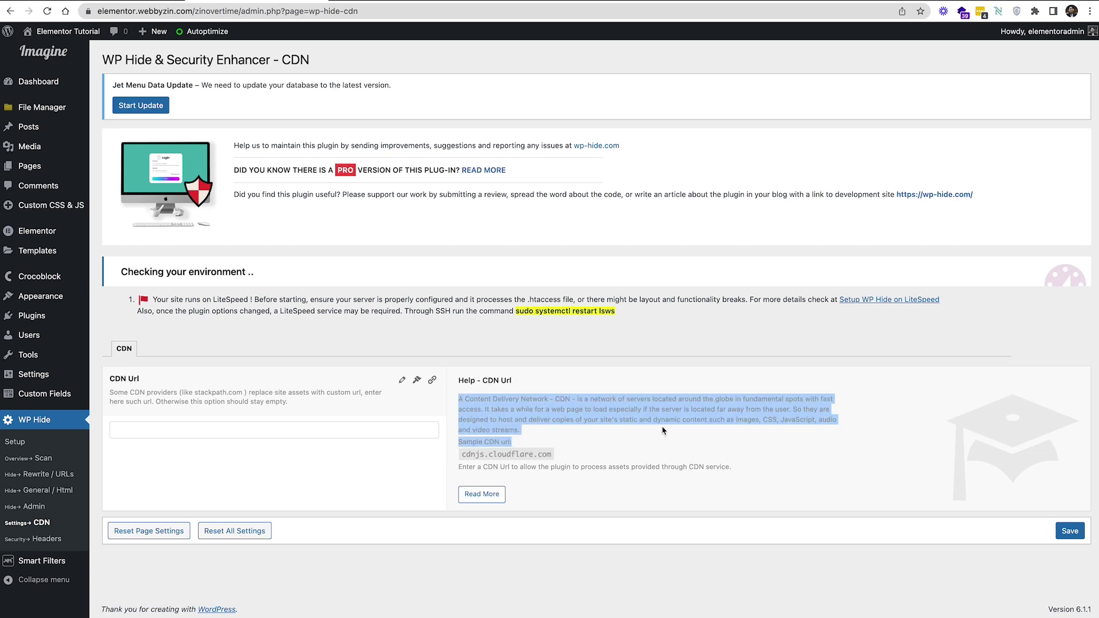
pyautogui.click(47, 539)
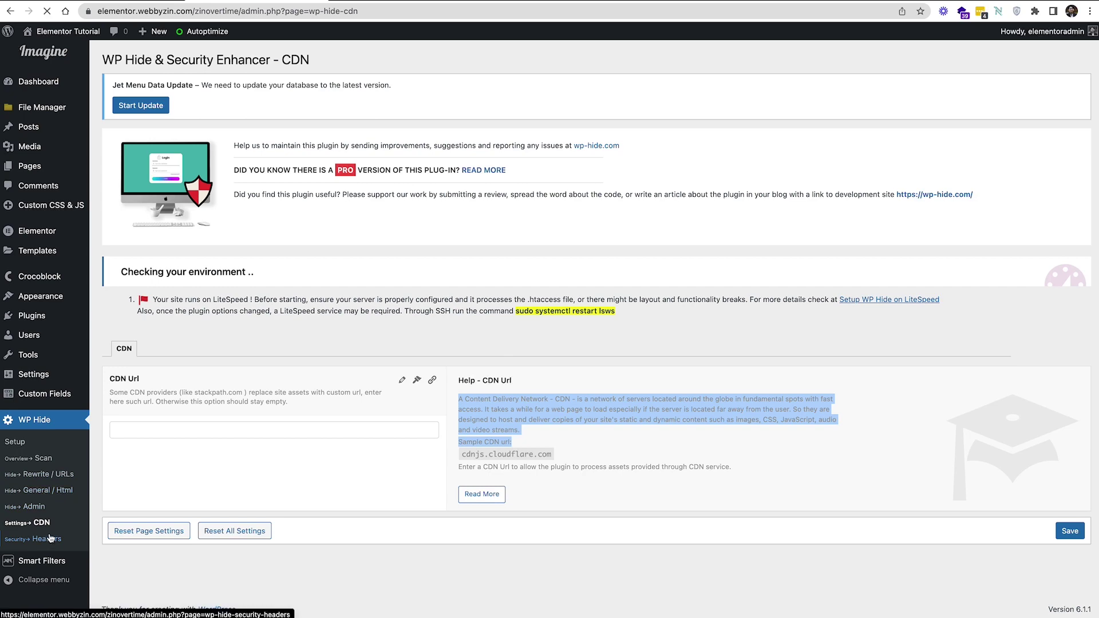
# Select the full header recovery link and scroll through the current response headers table
pyautogui.scroll(-1, 389, 459)
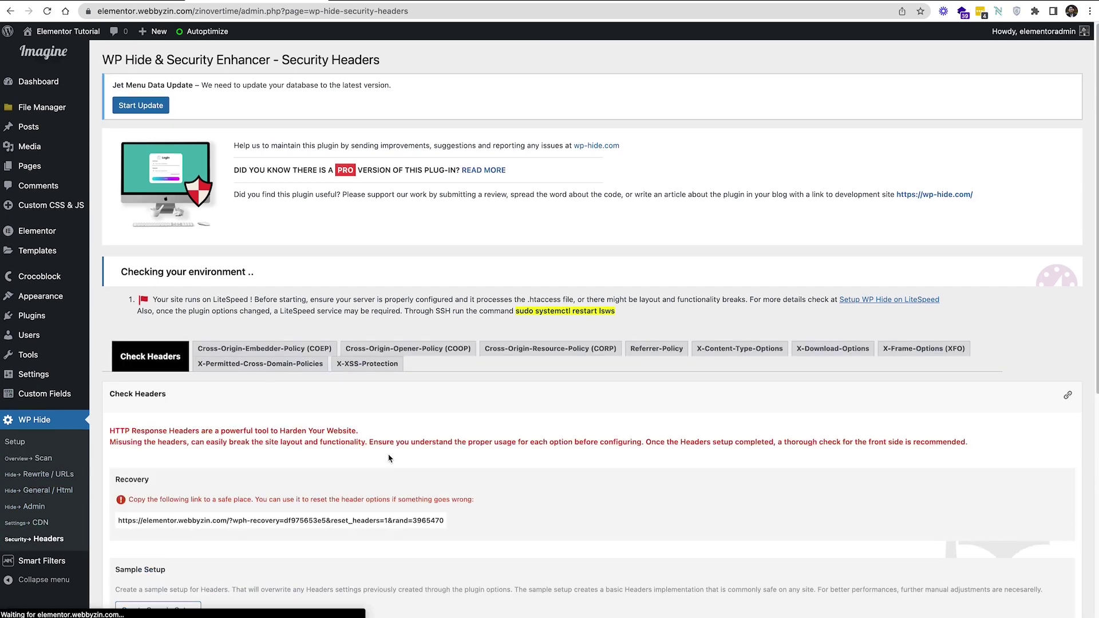
pyautogui.scroll(-4, 389, 459)
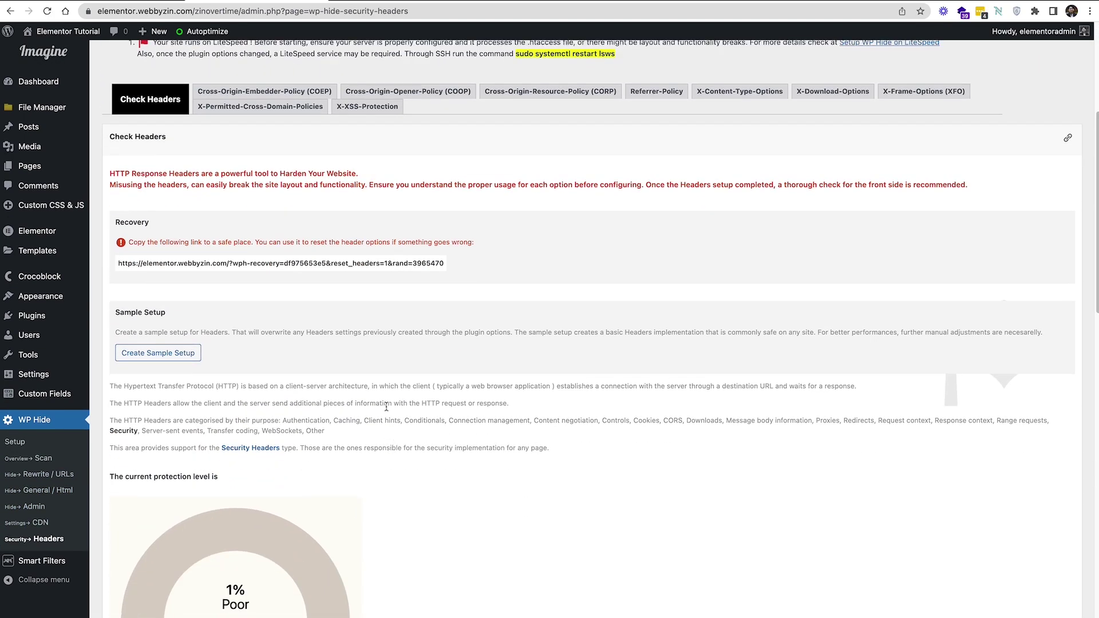
pyautogui.tripleClick(177, 264)
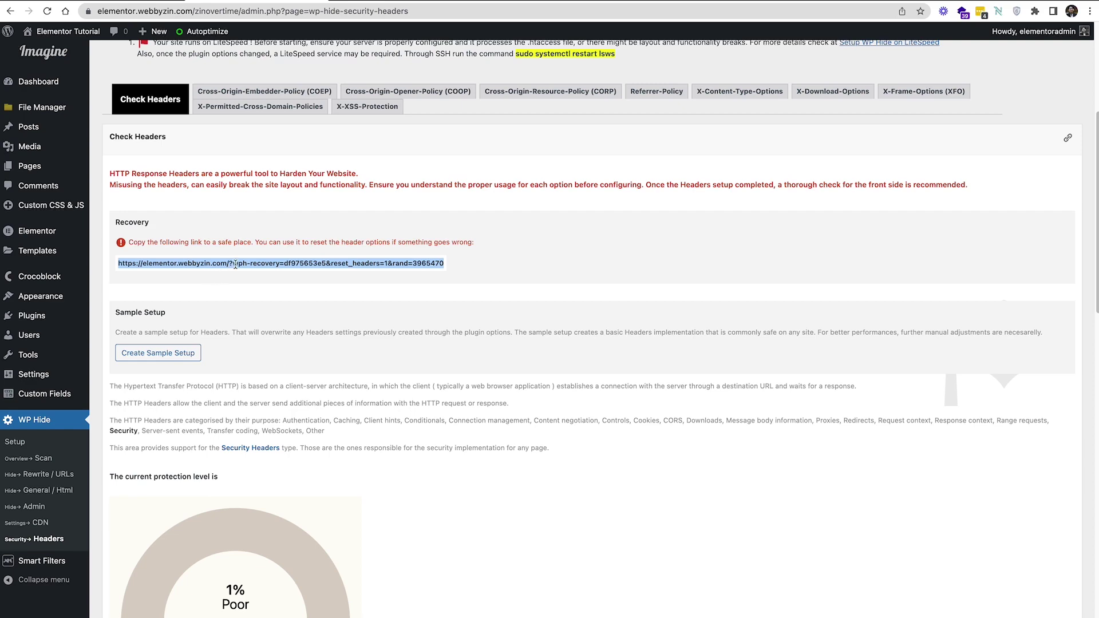
pyautogui.scroll(-10, 235, 264)
pyautogui.scroll(4, 362, 223)
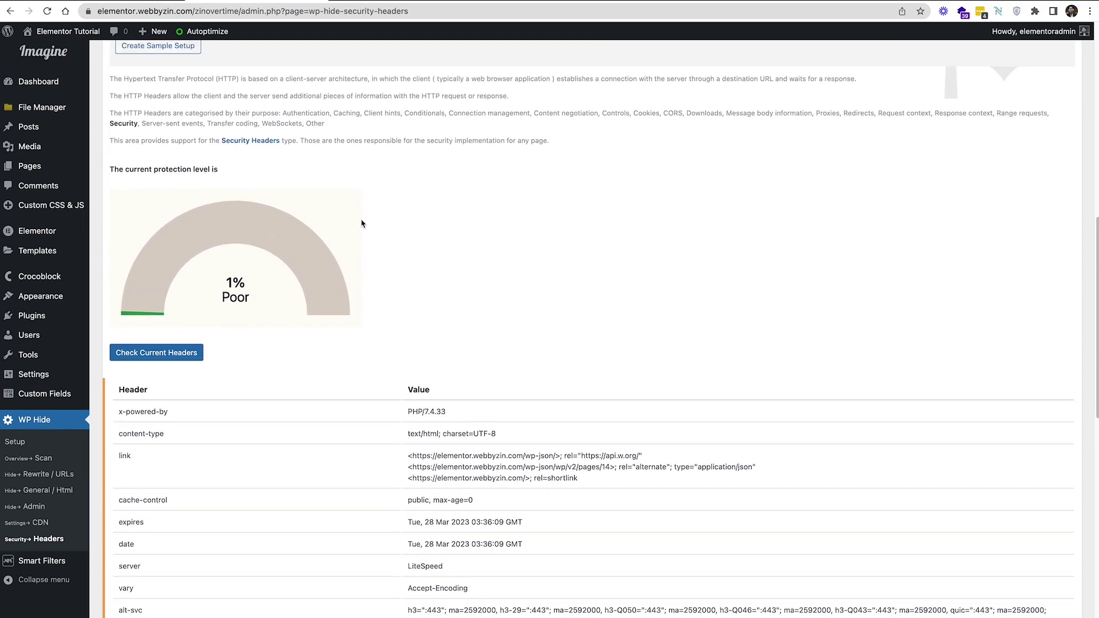
pyautogui.scroll(2, 362, 223)
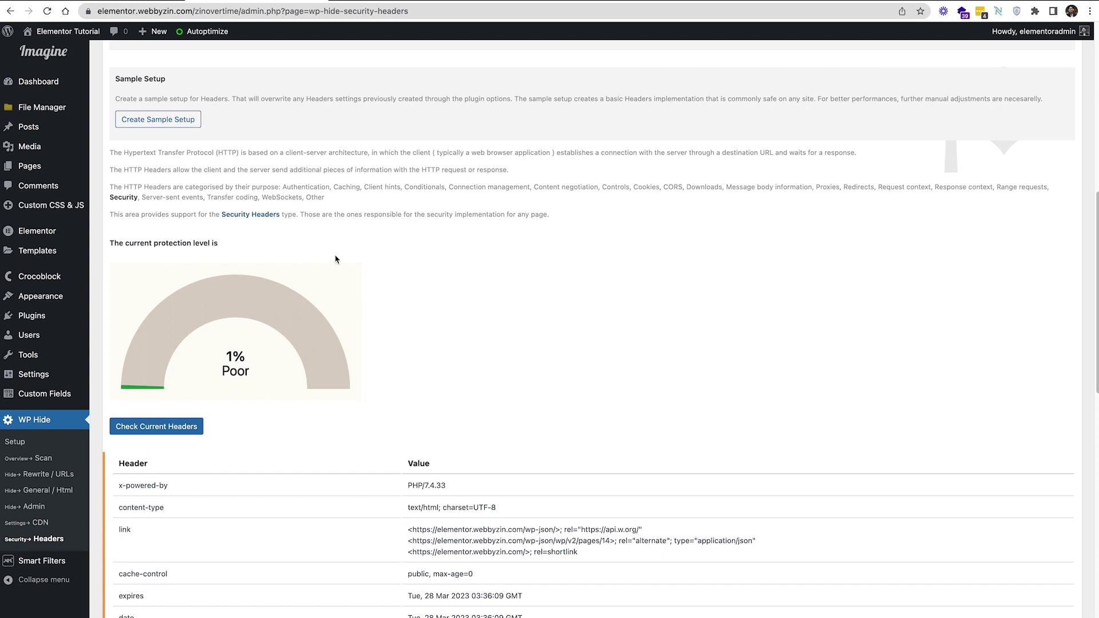
pyautogui.scroll(1, 301, 298)
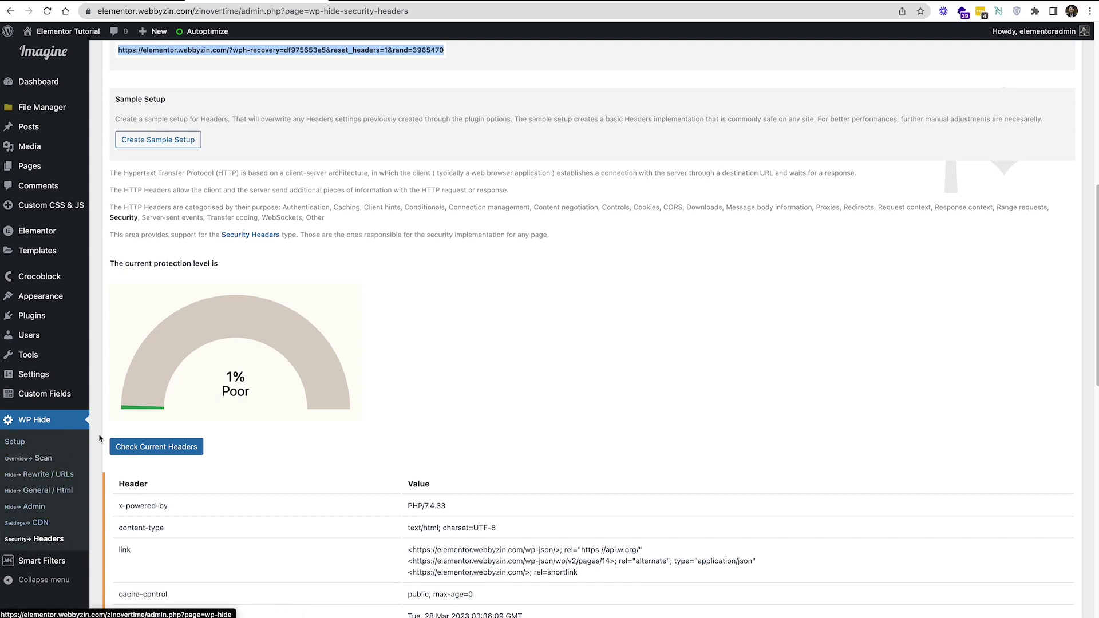
pyautogui.scroll(-2, 87, 456)
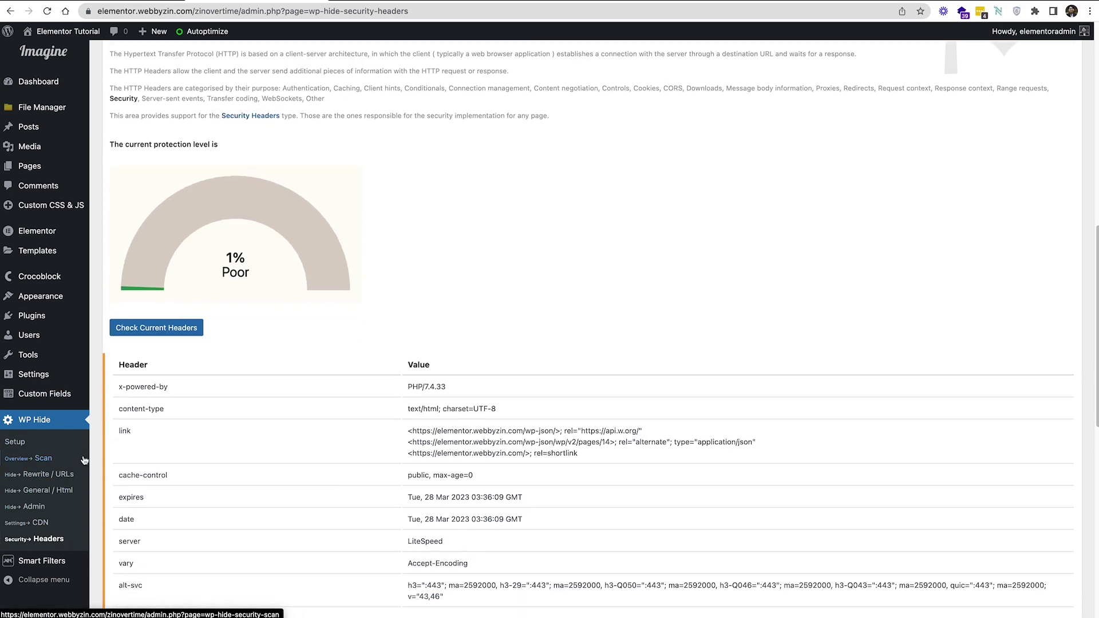
# Open WP Hide's Rewrite / URLs page, where New Content Path is set to 'asset'
pyautogui.click(26, 477)
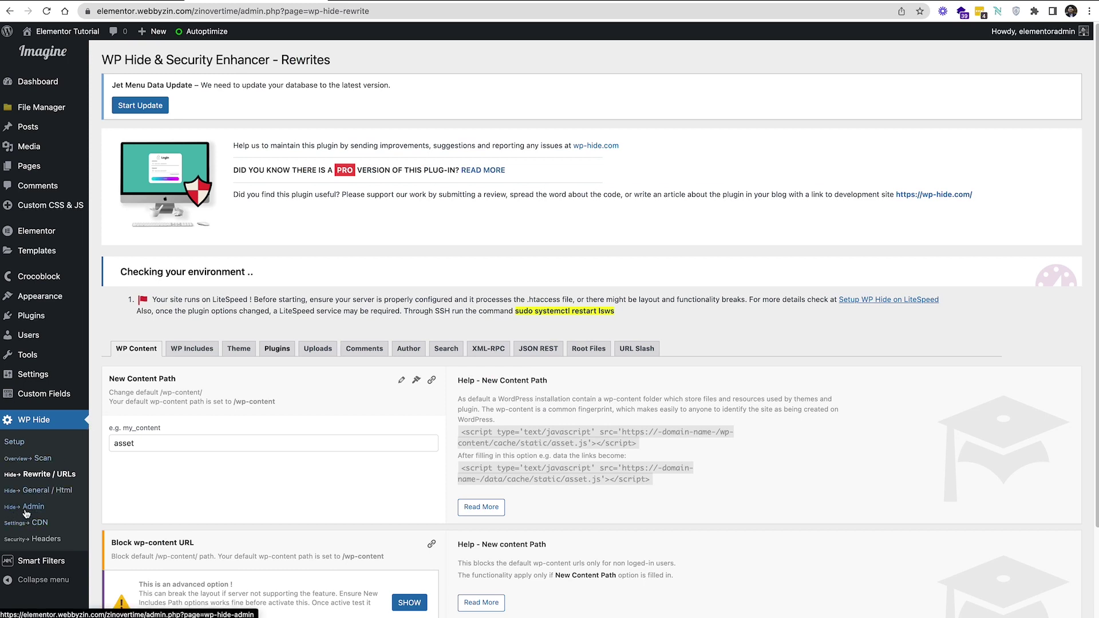
# Open WP Hide's Admin settings and check the custom login file name zinovertime.php
pyautogui.click(25, 510)
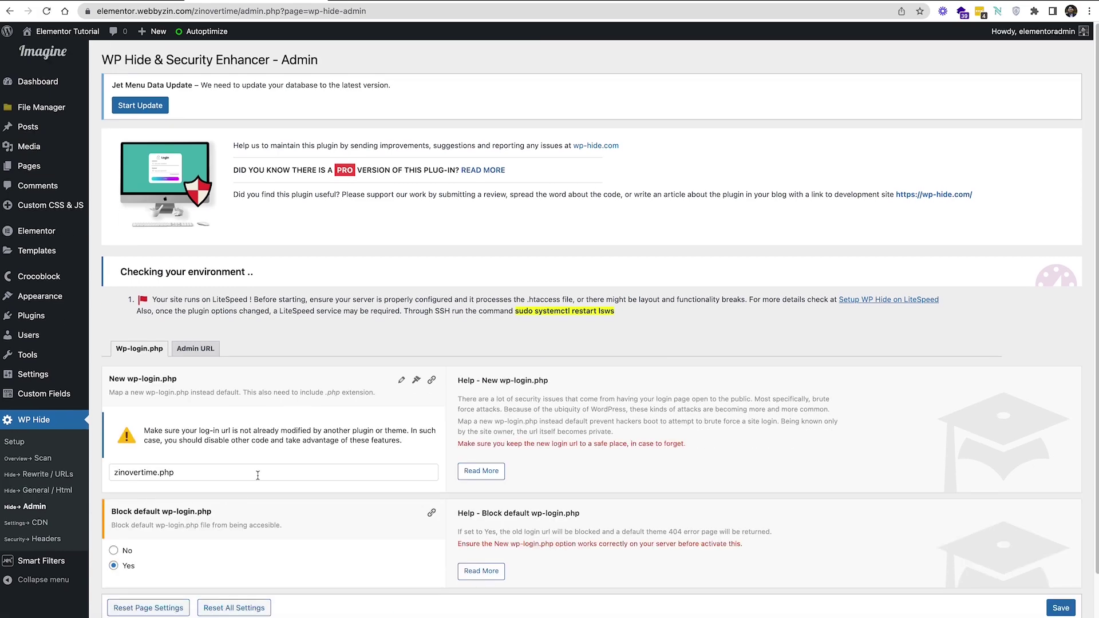
pyautogui.scroll(-2, 258, 477)
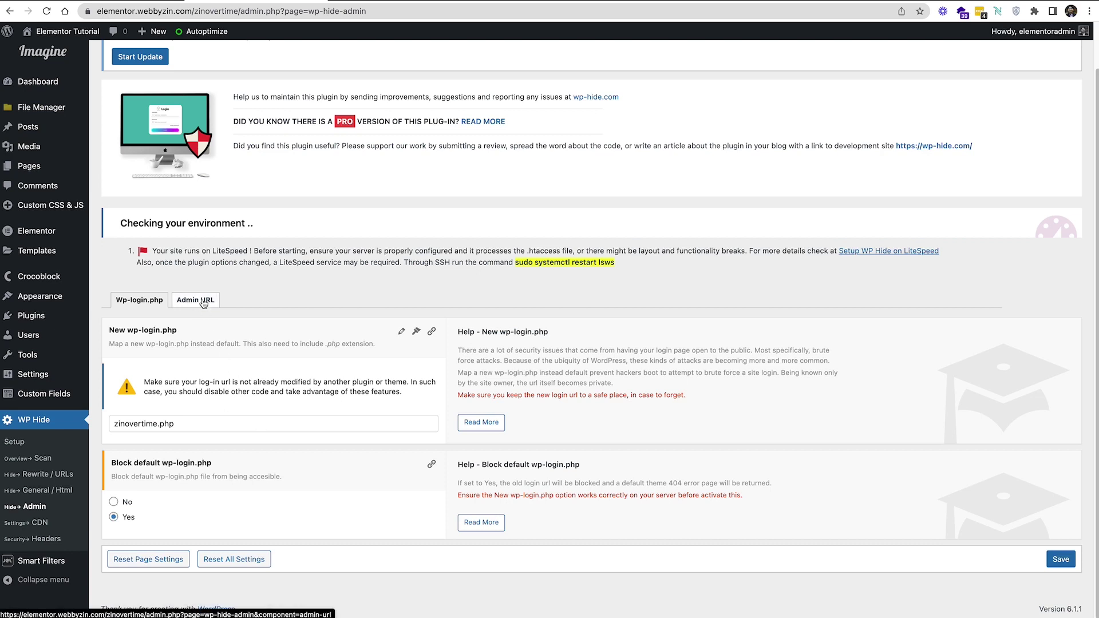
pyautogui.moveTo(179, 426); pyautogui.dragTo(100, 424)
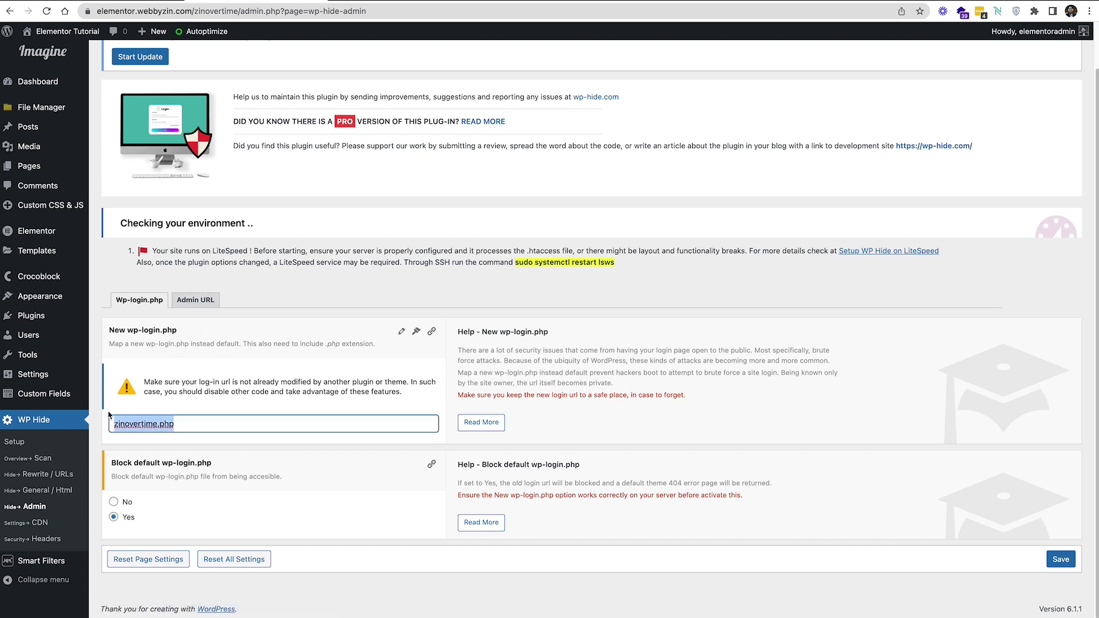
# Review the Admin URL tab showing New Admin Url zinovertime with the default URL blocked
pyautogui.click(193, 302)
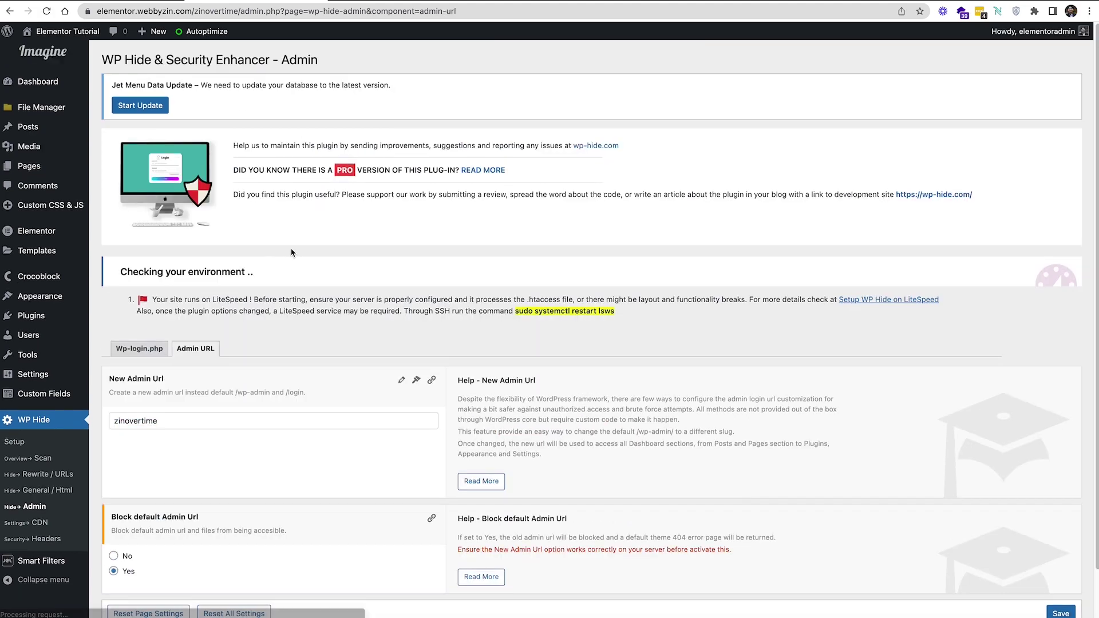
pyautogui.scroll(-1, 584, 325)
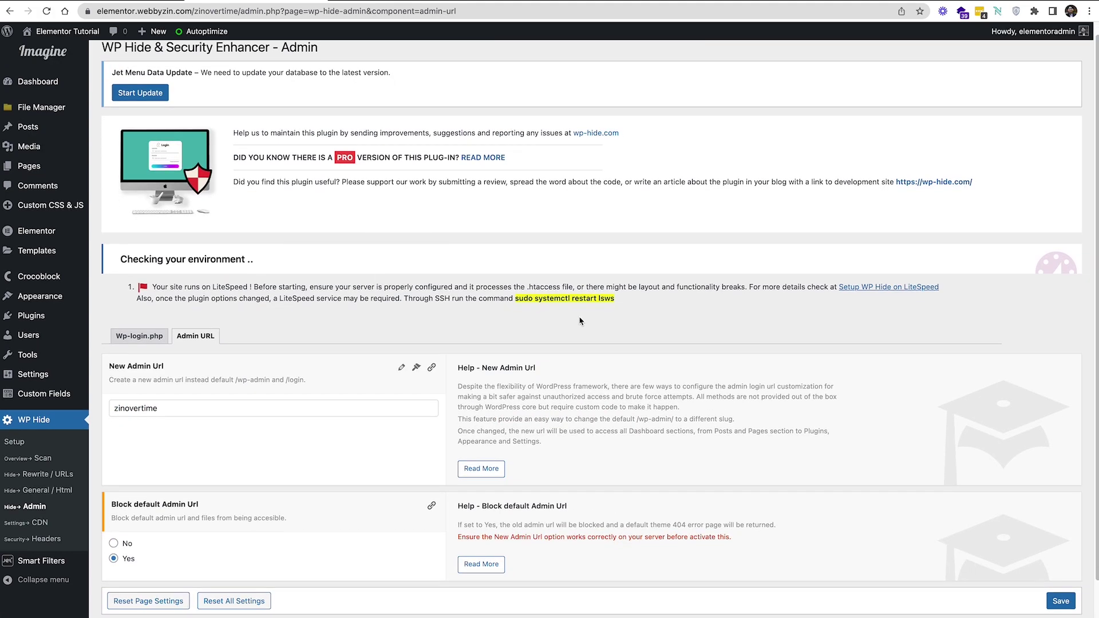
pyautogui.scroll(1, 578, 315)
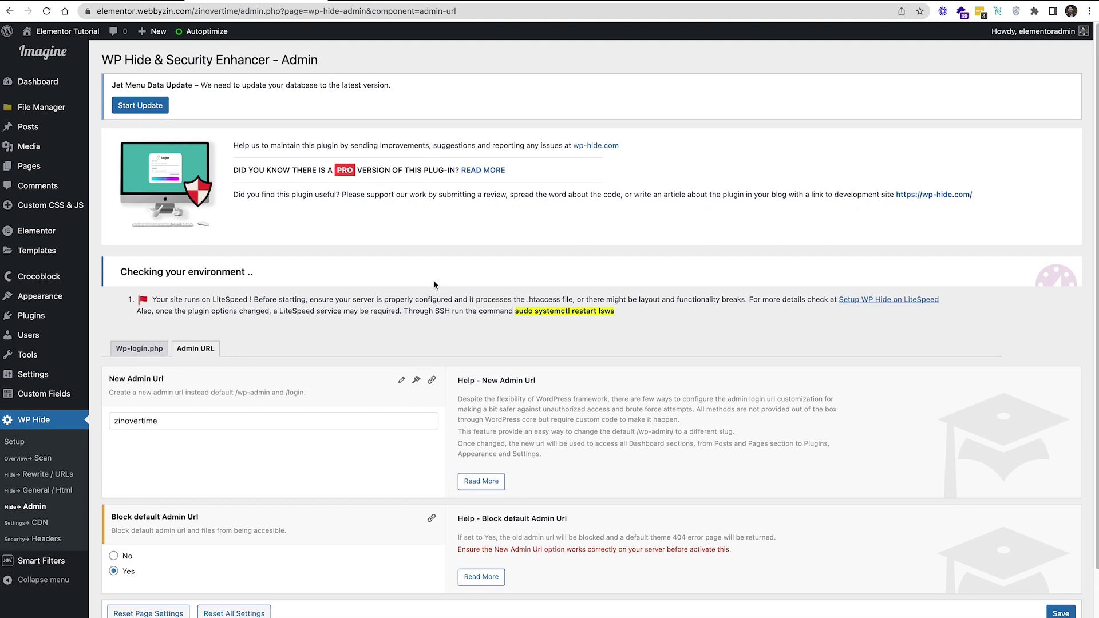
pyautogui.moveTo(40, 296)
pyautogui.scroll(-1, 177, 399)
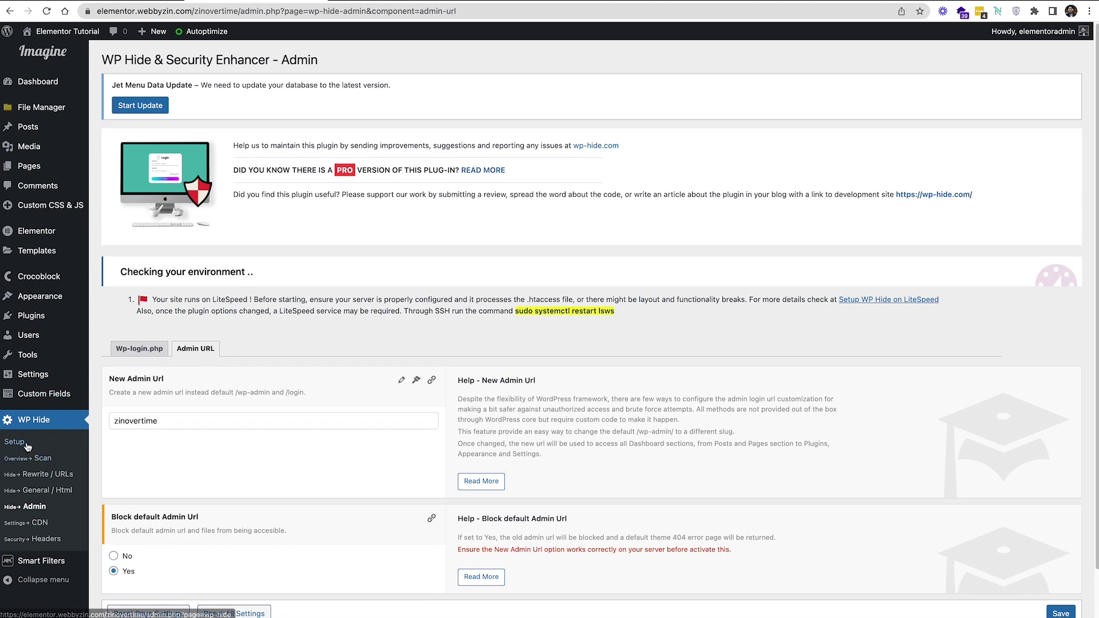
pyautogui.click(44, 422)
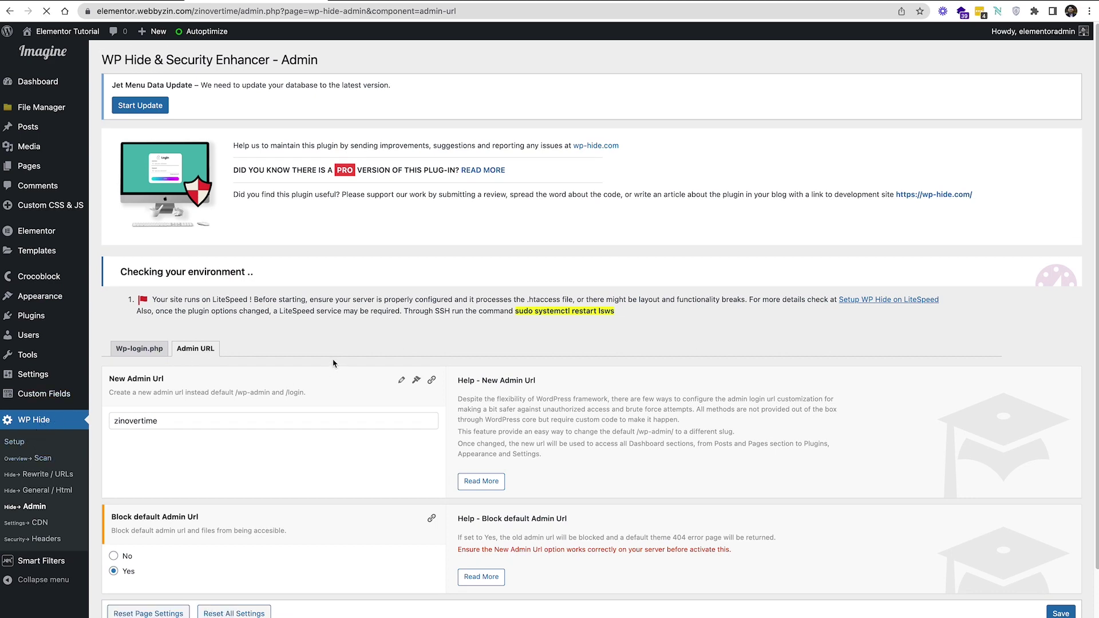
# Leave the WP Hide Setup page and go to the Advanced File Manager
pyautogui.scroll(-3, 332, 361)
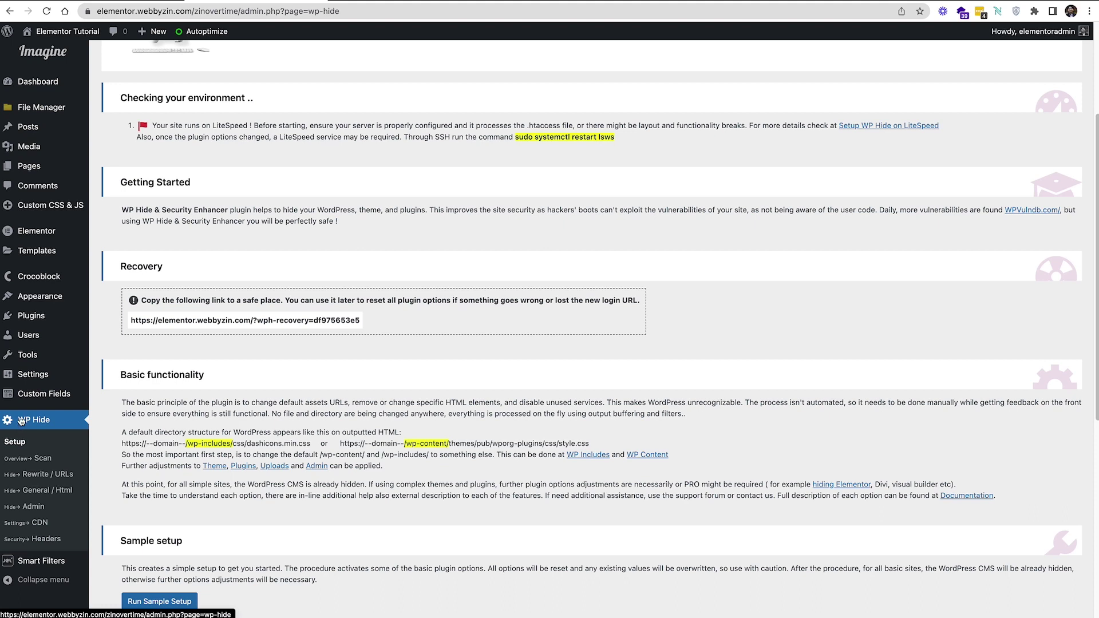
pyautogui.moveTo(23, 355)
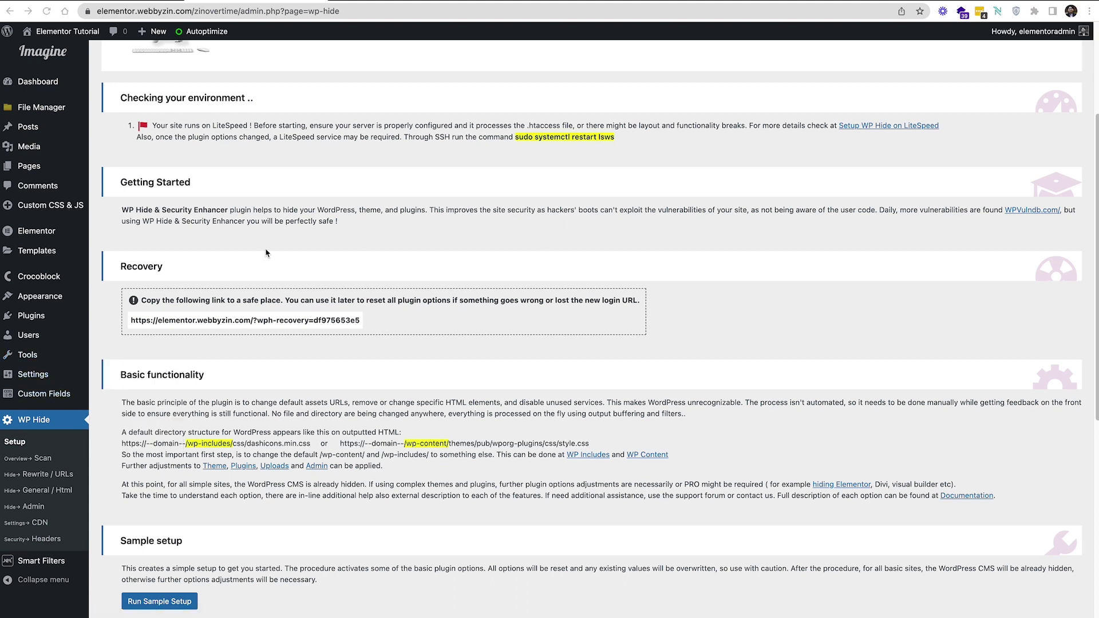
pyautogui.scroll(3, 121, 247)
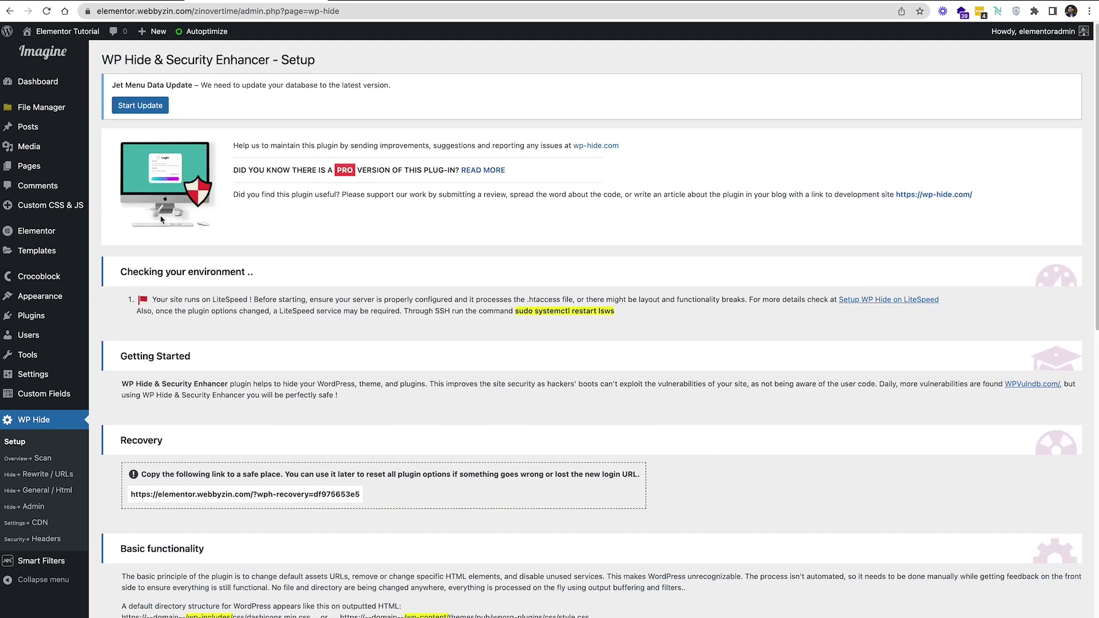
pyautogui.click(55, 115)
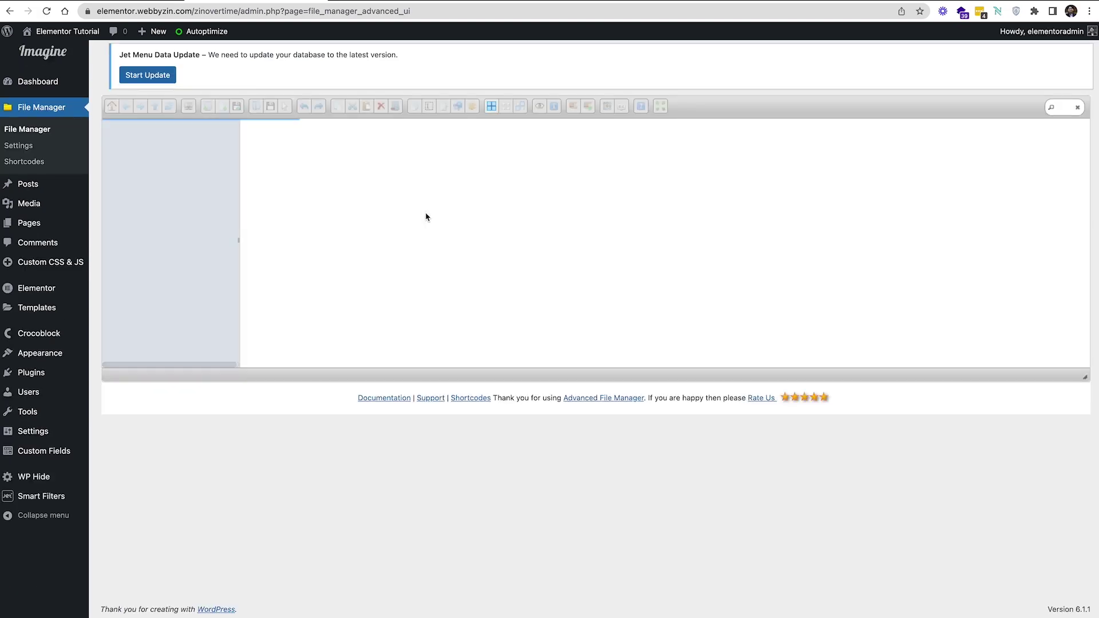
# List the 22 items in the elementor.webbyzin.com root folder and bring up the recovery-link note
pyautogui.click(200, 131)
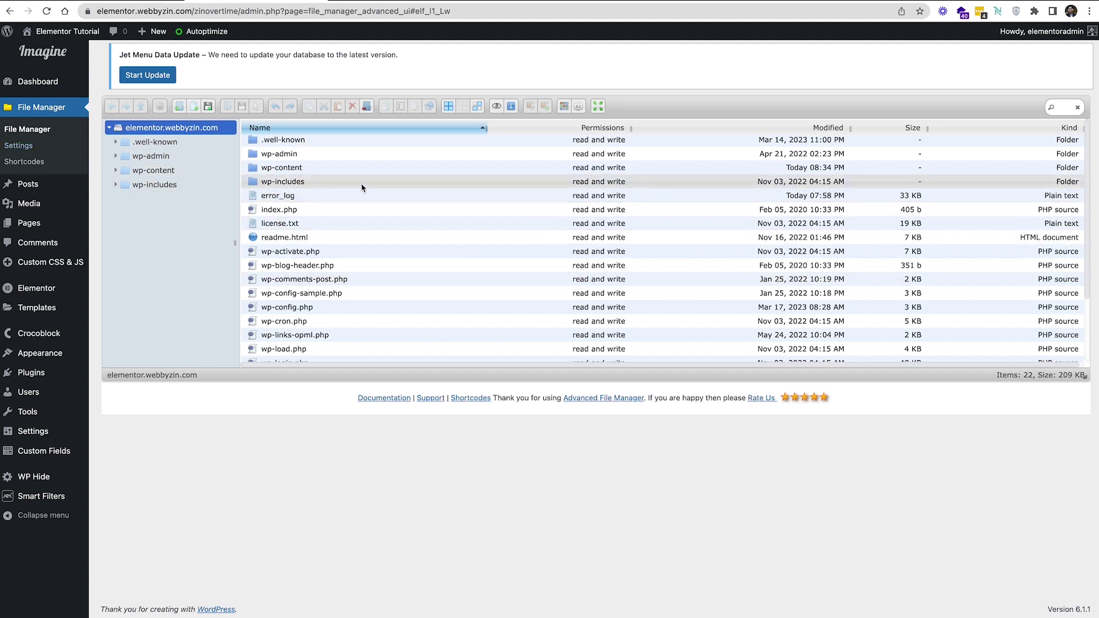
pyautogui.scroll(-5, 367, 189)
pyautogui.scroll(5, 392, 292)
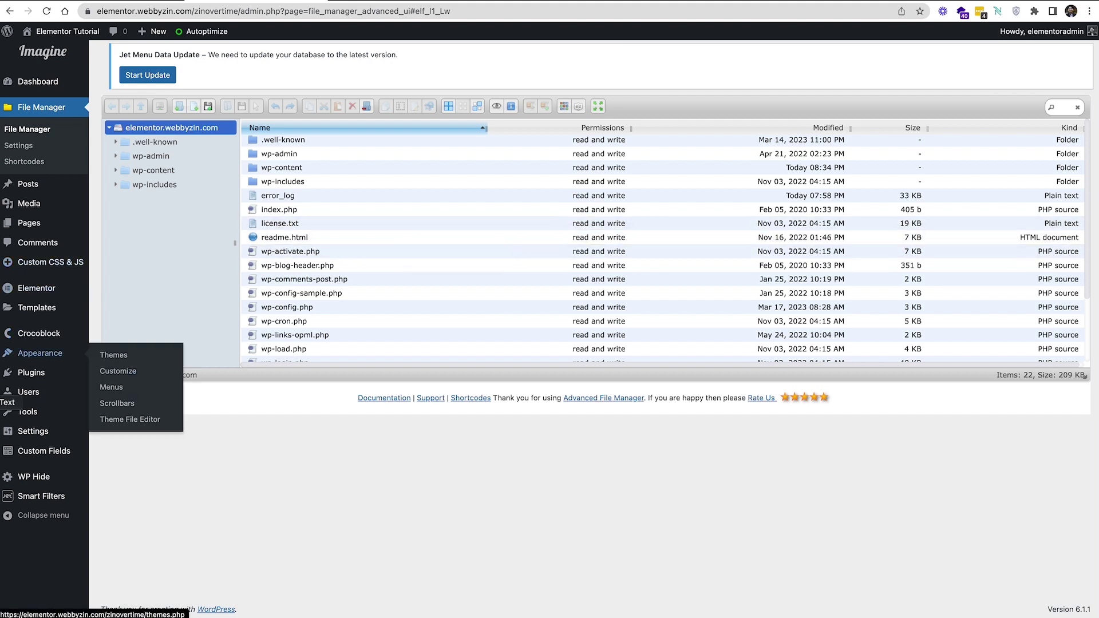
pyautogui.click(2, 403)
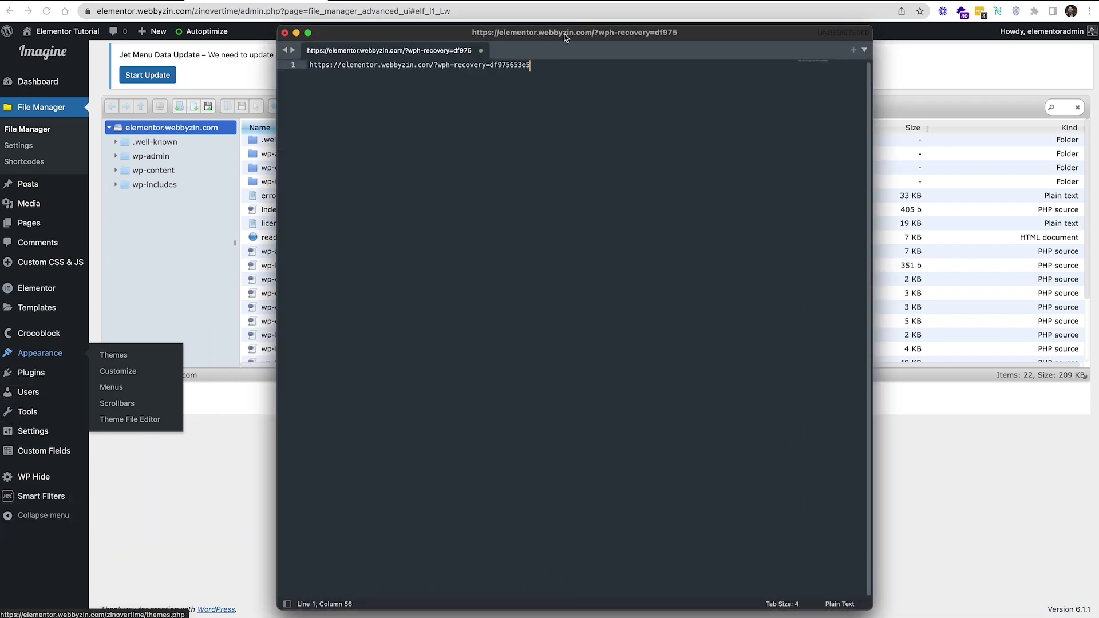
# Insert an '<h1>Backup code WP Hide</h1>' heading above the recovery link
pyautogui.moveTo(623, 77); pyautogui.dragTo(644, 24)
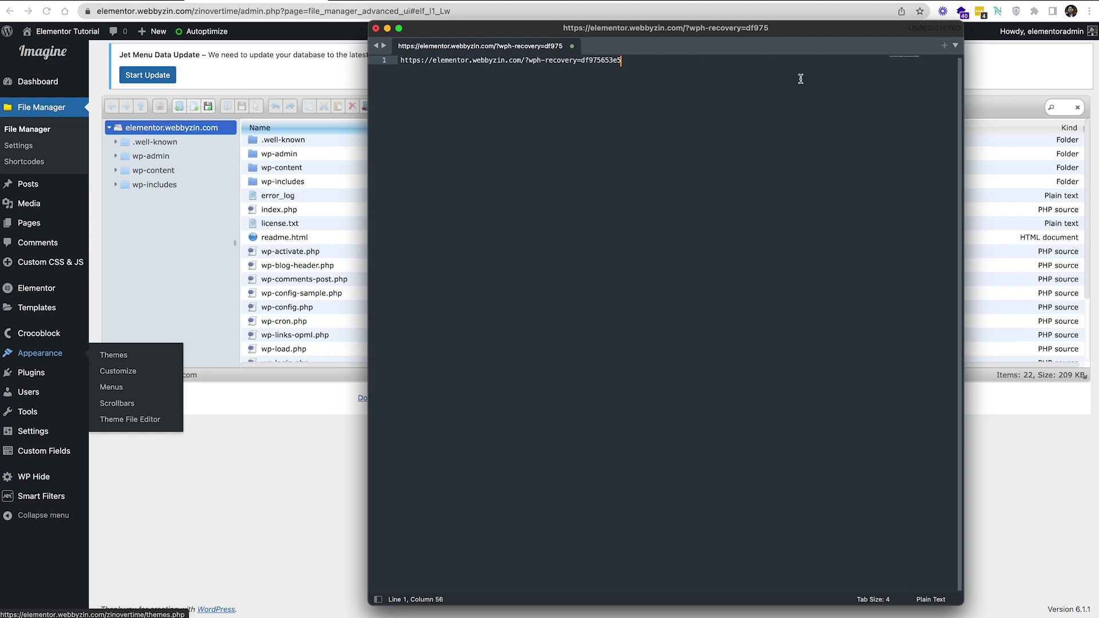
pyautogui.click(401, 62)
pyautogui.press('Return')
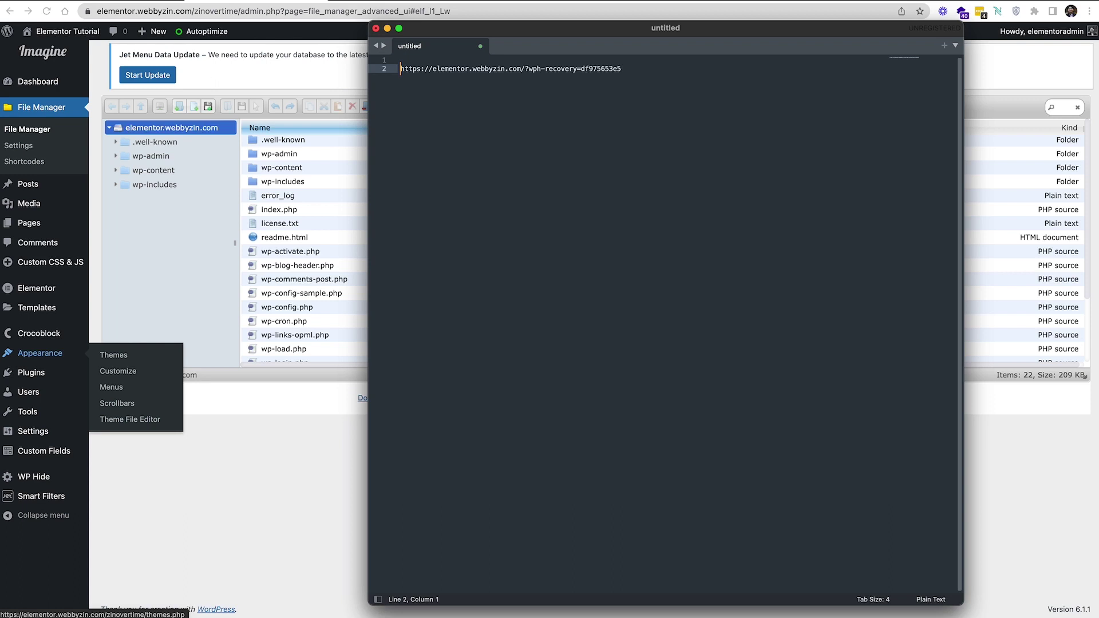
pyautogui.click(401, 60)
pyautogui.click(476, 68)
pyautogui.click(469, 62)
pyautogui.write('<h1')
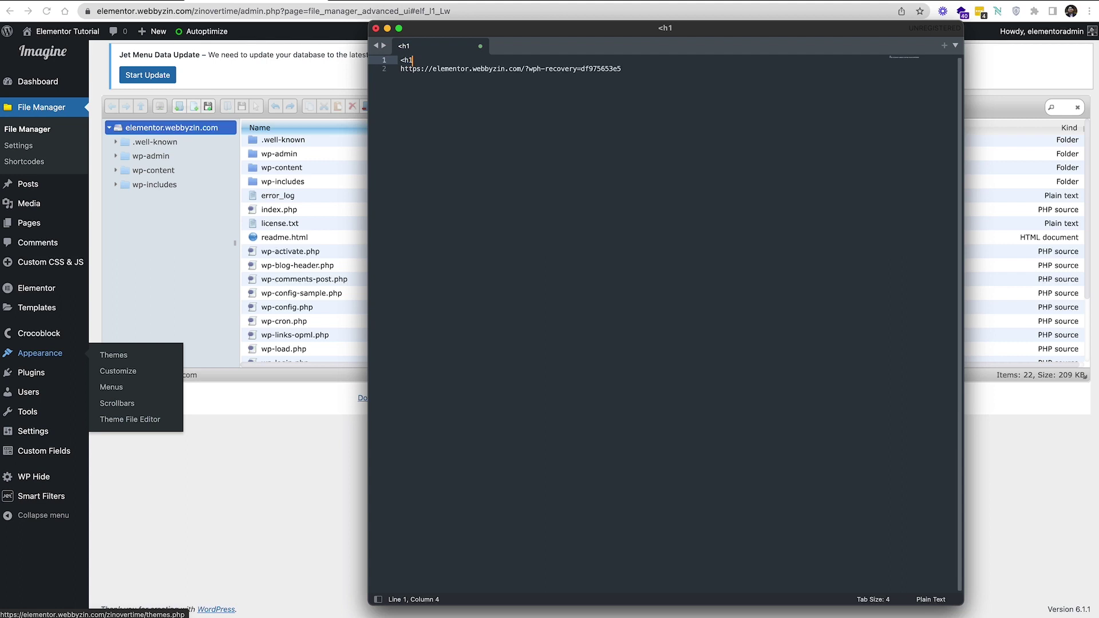
pyautogui.write('></h1>')
pyautogui.click(416, 60)
pyautogui.write('Backup r')
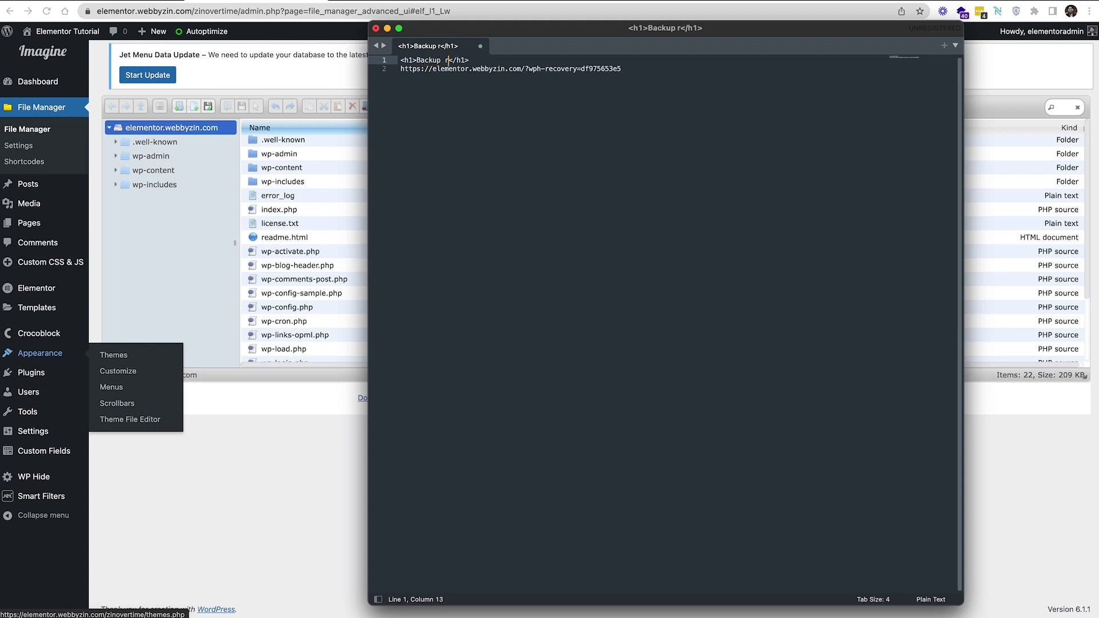
pyautogui.press('BackSpace')
pyautogui.write('code ')
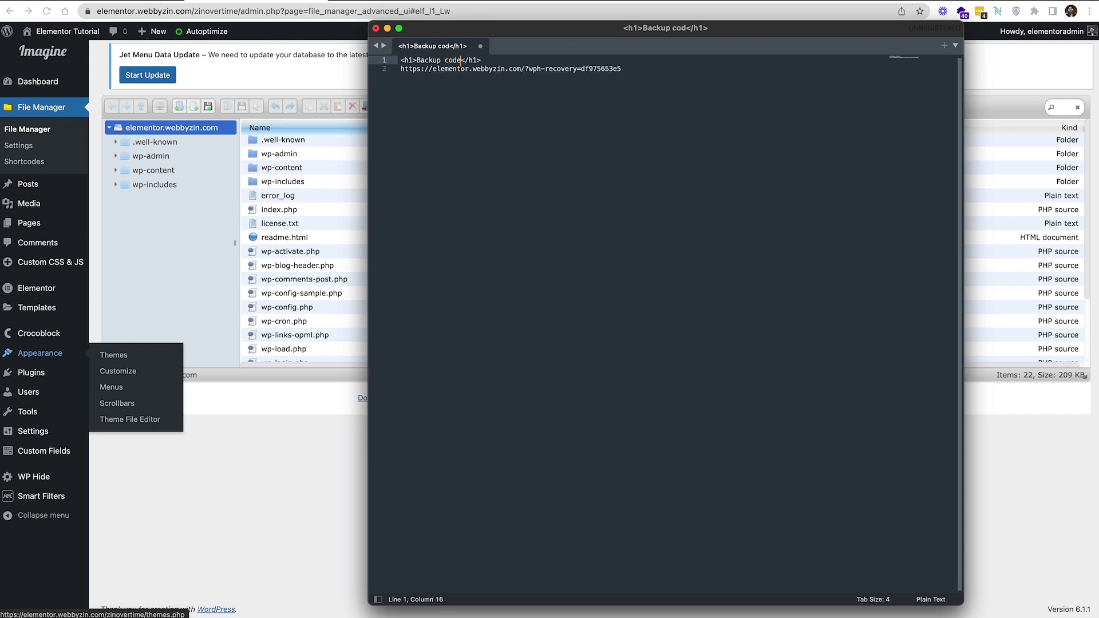
pyautogui.write('WP')
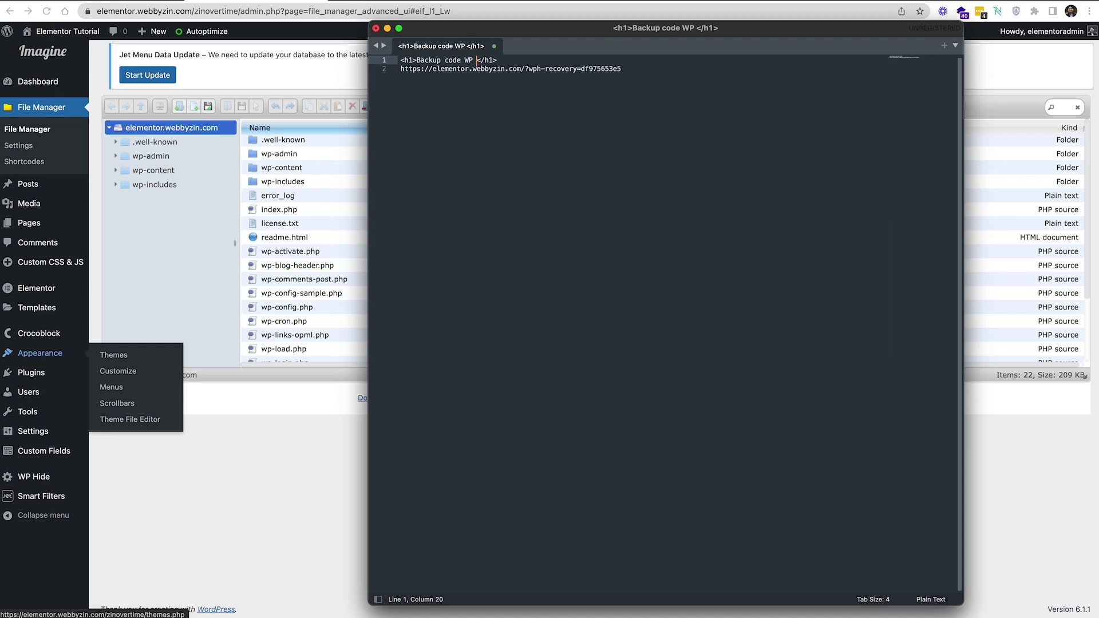
pyautogui.write(' Hide')
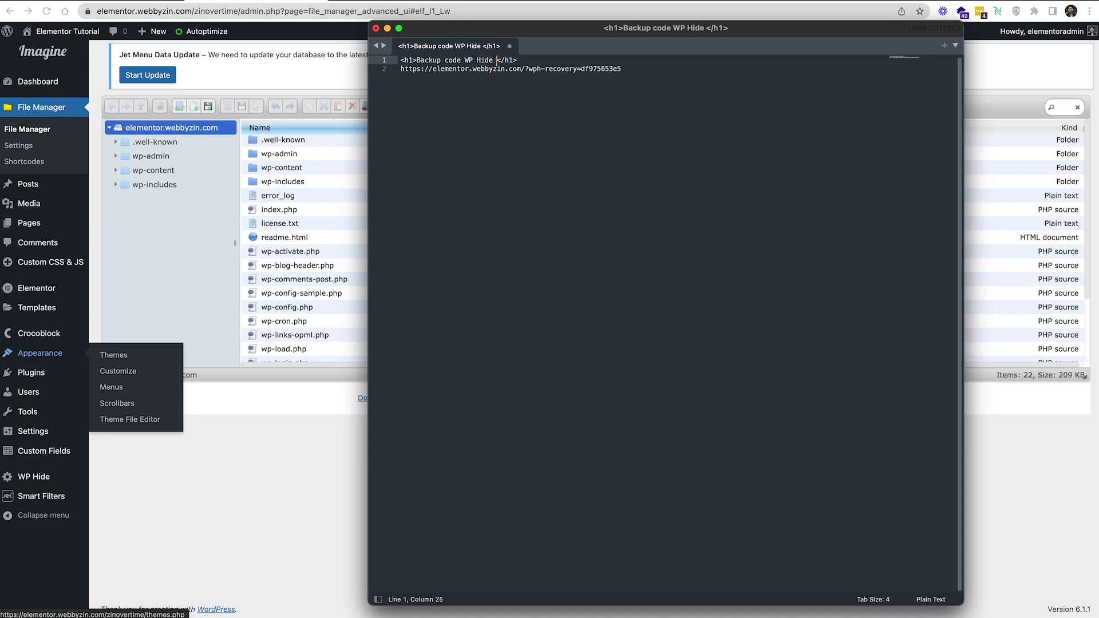
# Add a 'Login information' line below the recovery link
pyautogui.press('BackSpace')
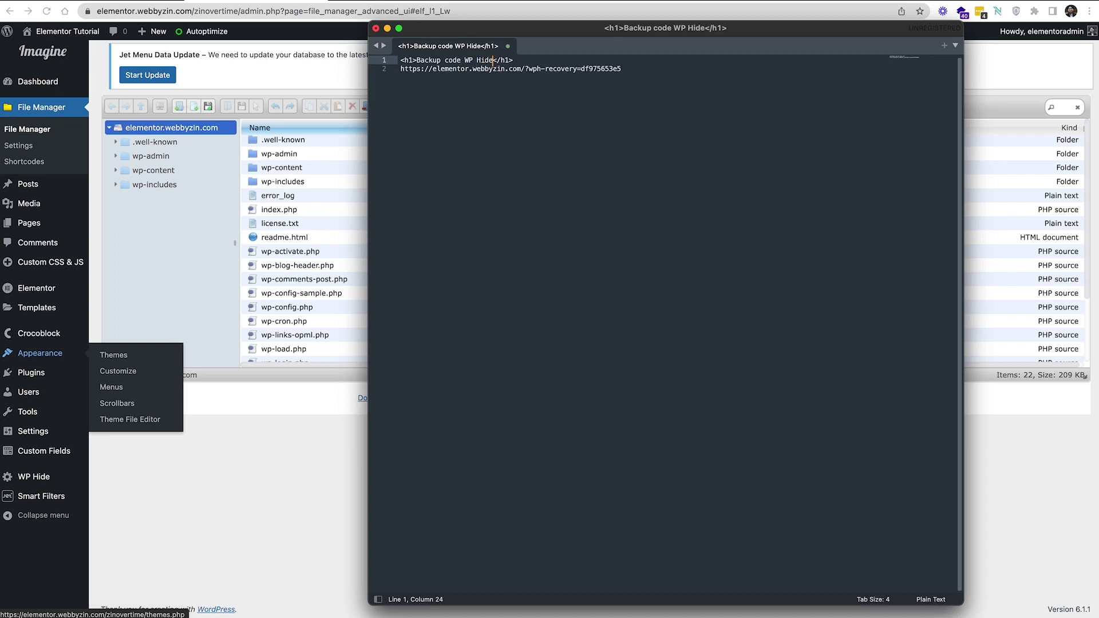
pyautogui.press('Right')
pyautogui.press('Right')
pyautogui.press('Right')
pyautogui.press('Right')
pyautogui.press('Down')
pyautogui.press('Down')
pyautogui.press('Return')
pyautogui.press('Return')
pyautogui.write('Login information')
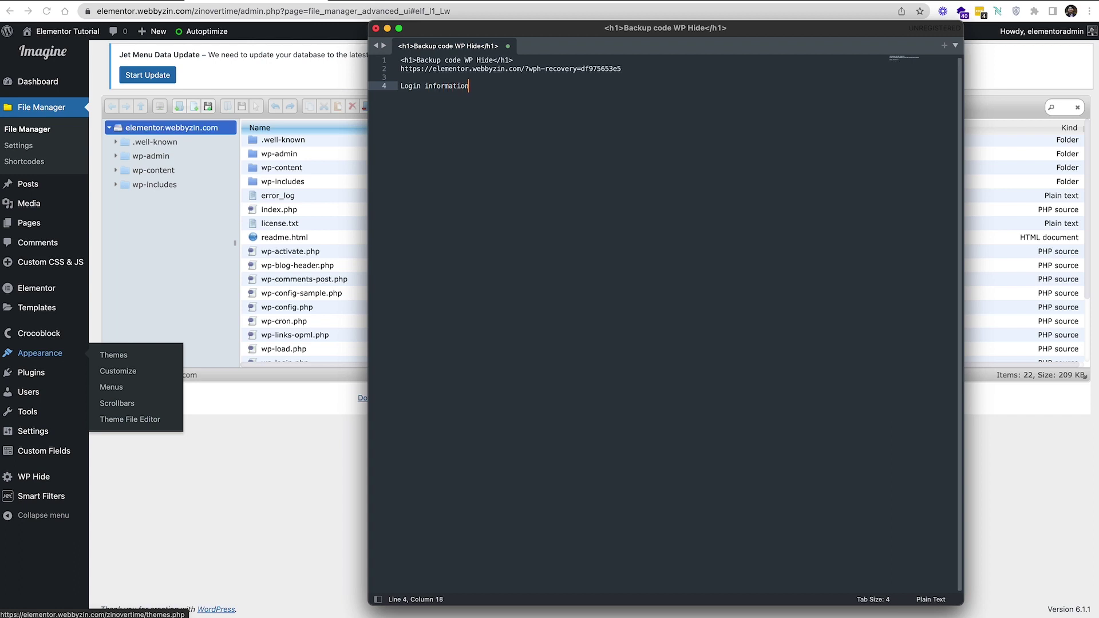
# Enter the website login user and password, renaming the heading to 'Login website information'
pyautogui.press('Return')
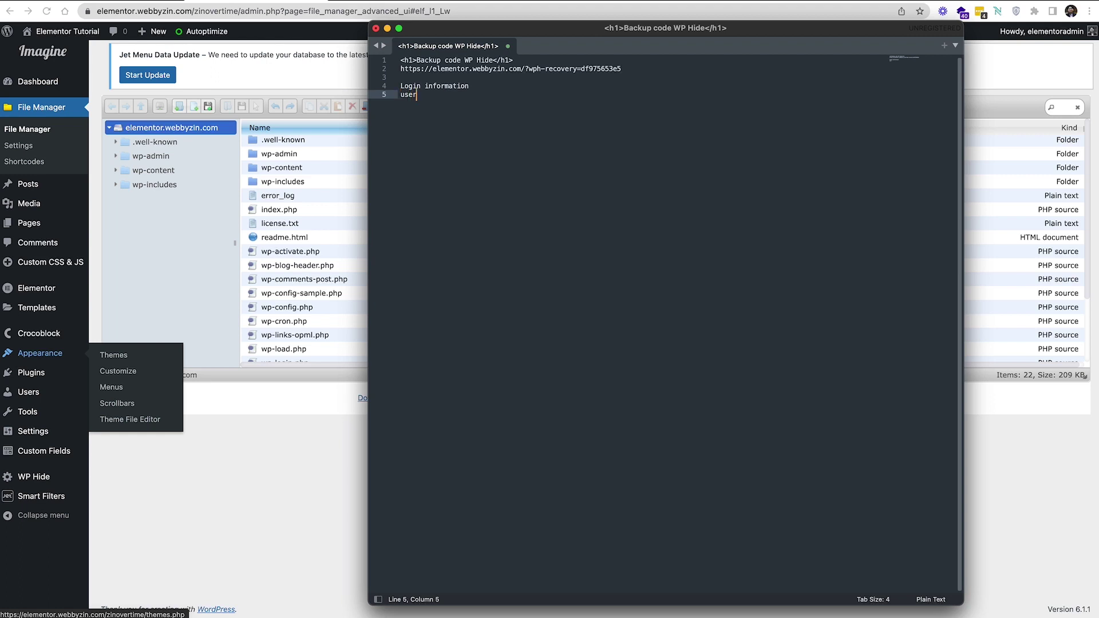
pyautogui.press('Return')
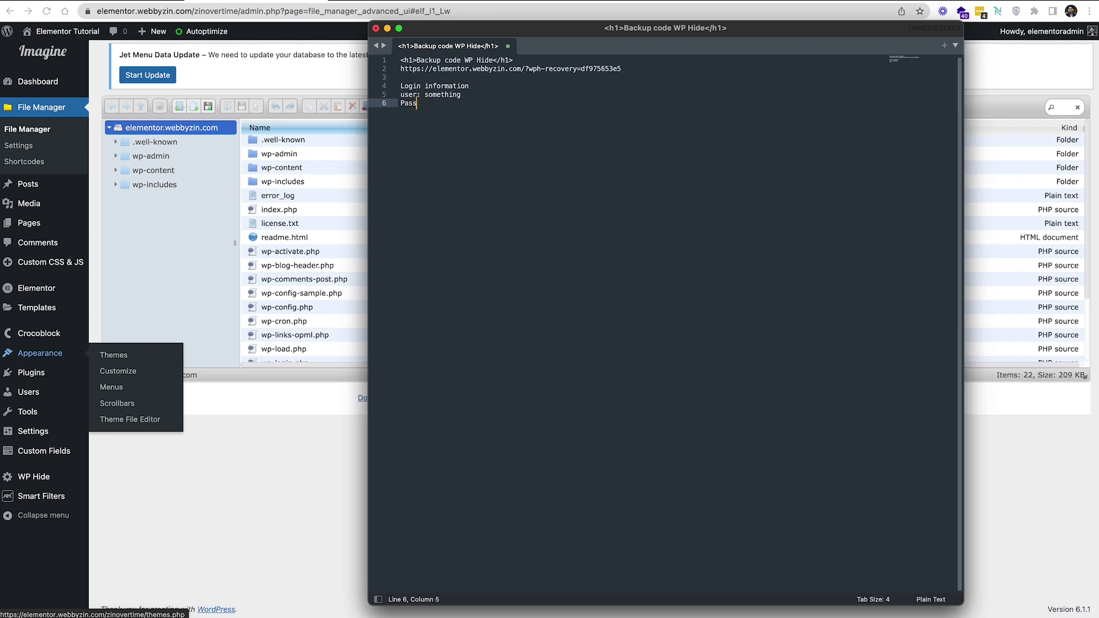
pyautogui.click(475, 87)
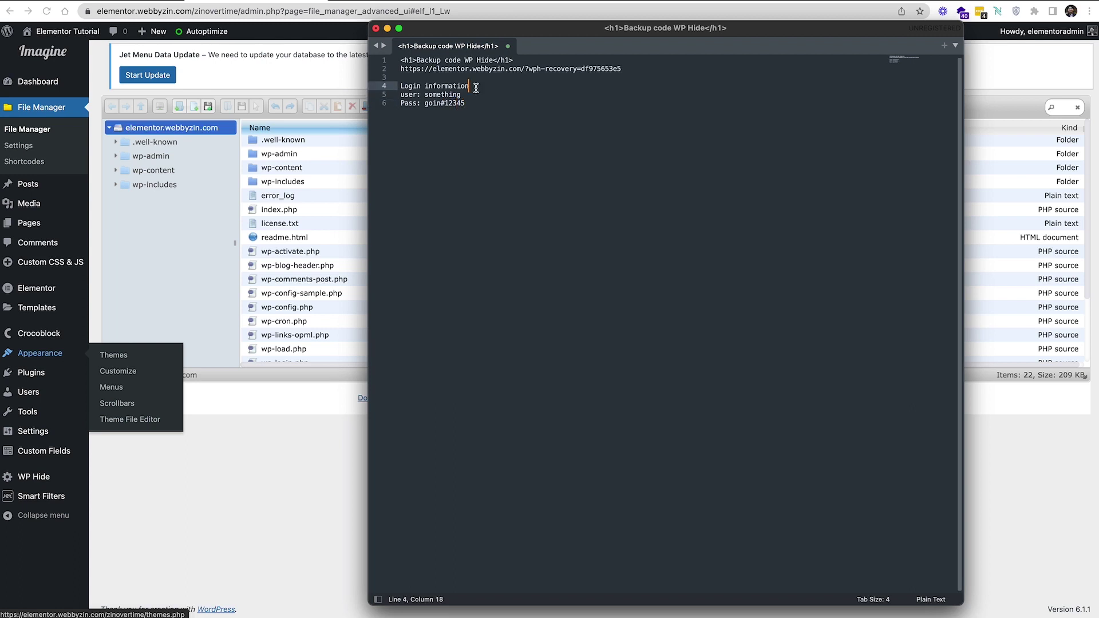
pyautogui.click(424, 86)
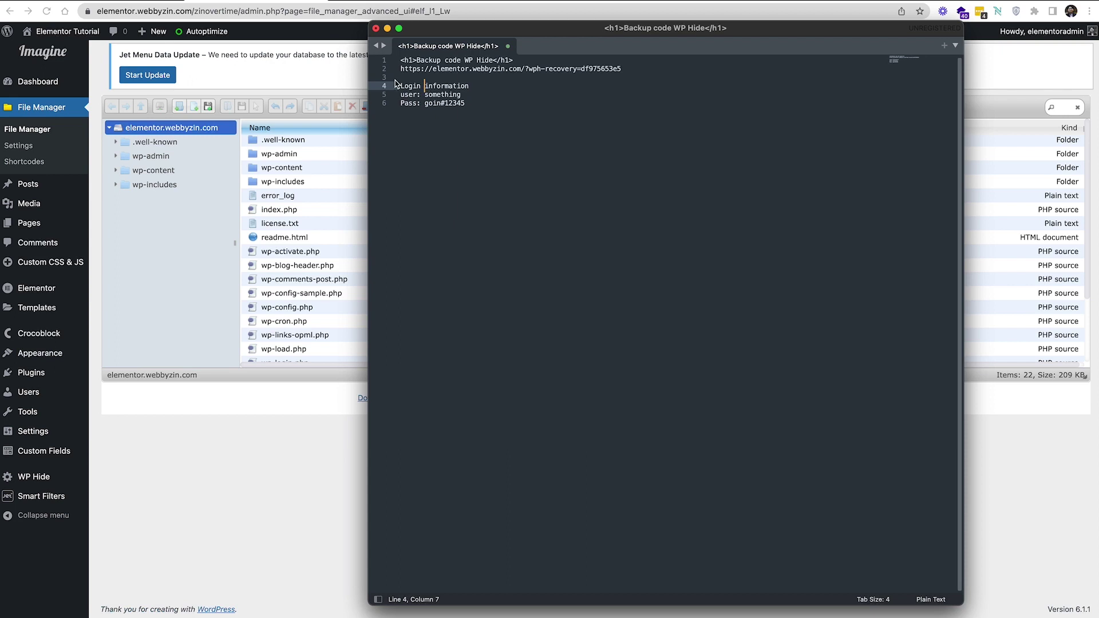
pyautogui.write('website')
# Add a 'Godaddy hosting' section with 'User:' and 'Pass:' lines
pyautogui.click(491, 100)
pyautogui.press('Return')
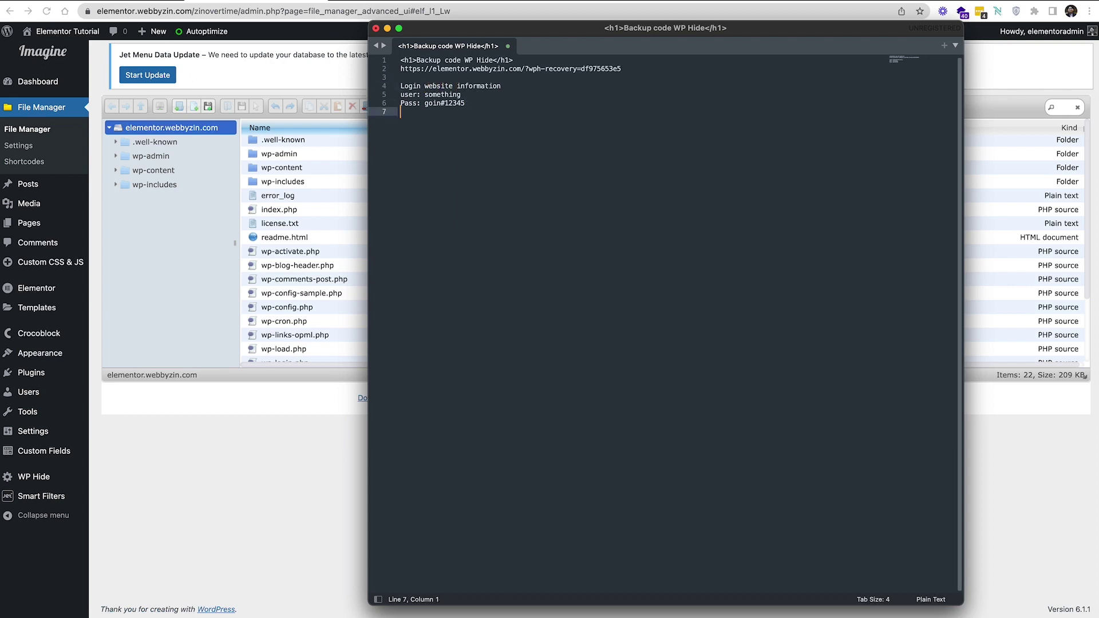
pyautogui.press('Return')
pyautogui.write('Hosting')
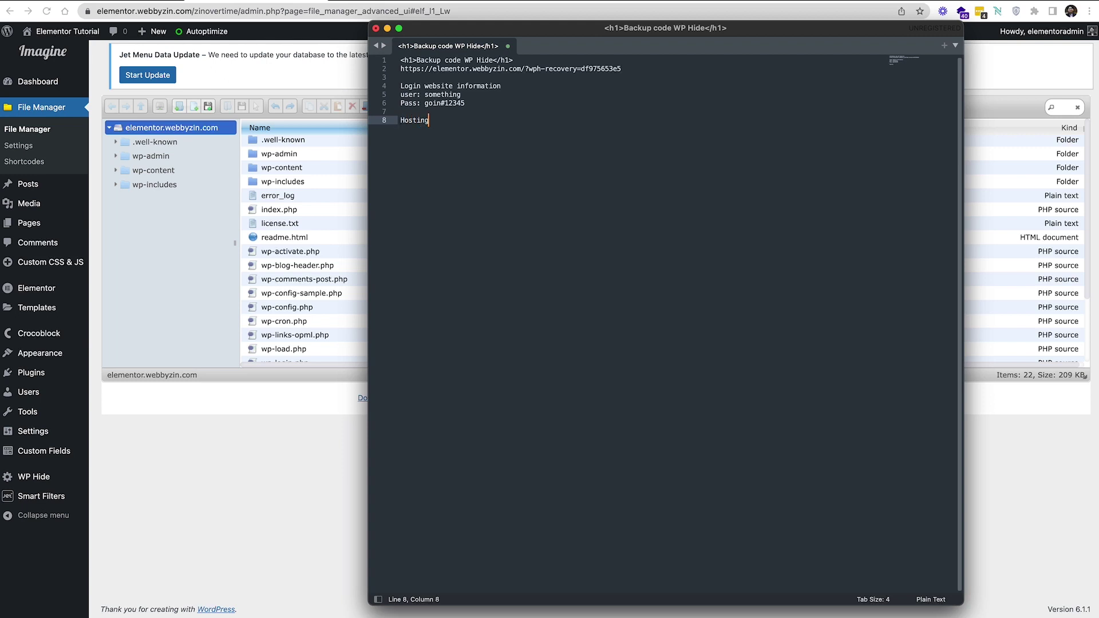
pyautogui.press('super+BackSpace')
pyautogui.write('Godaddy hosting')
pyautogui.press('Return')
pyautogui.write('USe')
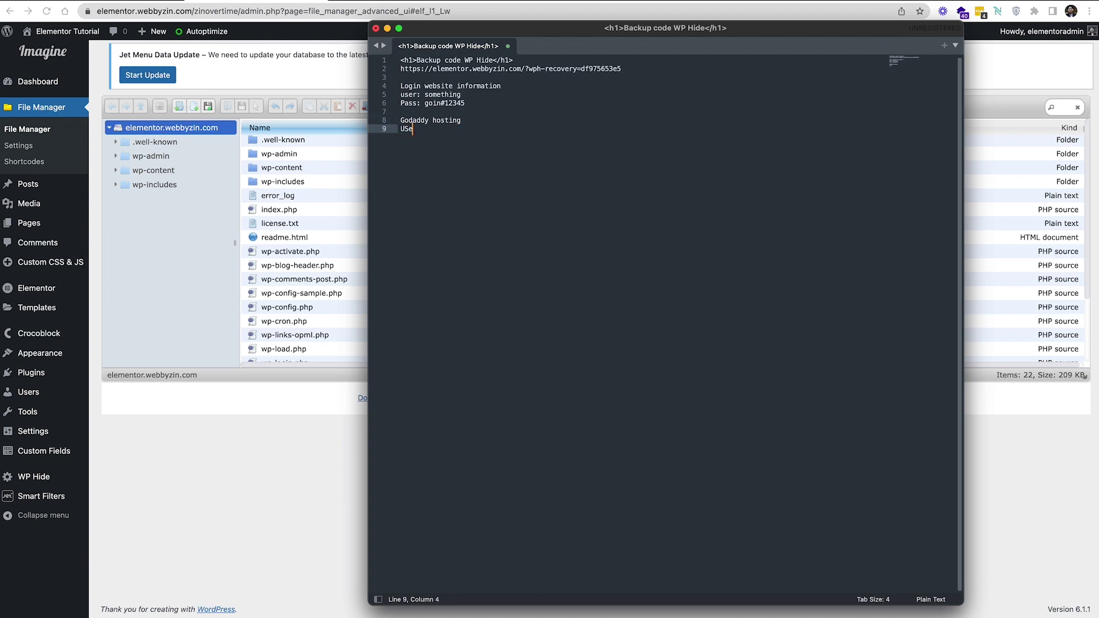
pyautogui.press('BackSpace')
pyautogui.press('BackSpace')
pyautogui.write('ser:')
pyautogui.press('Return')
pyautogui.write('Pas')
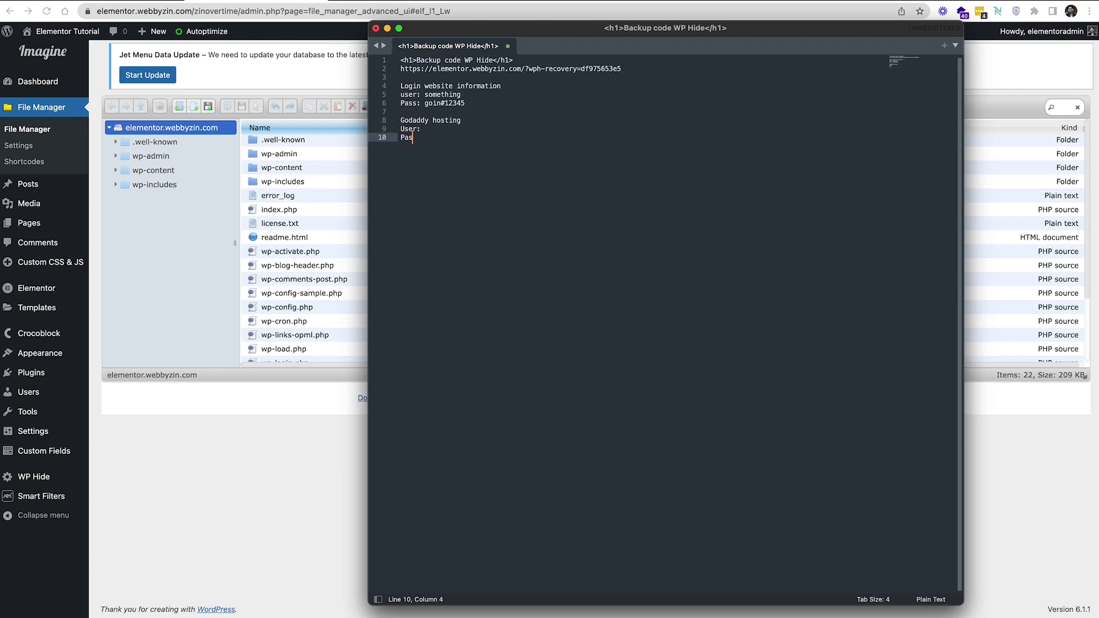
pyautogui.write('s:')
# Fill in the hosting account's user name and password values
pyautogui.click(516, 131)
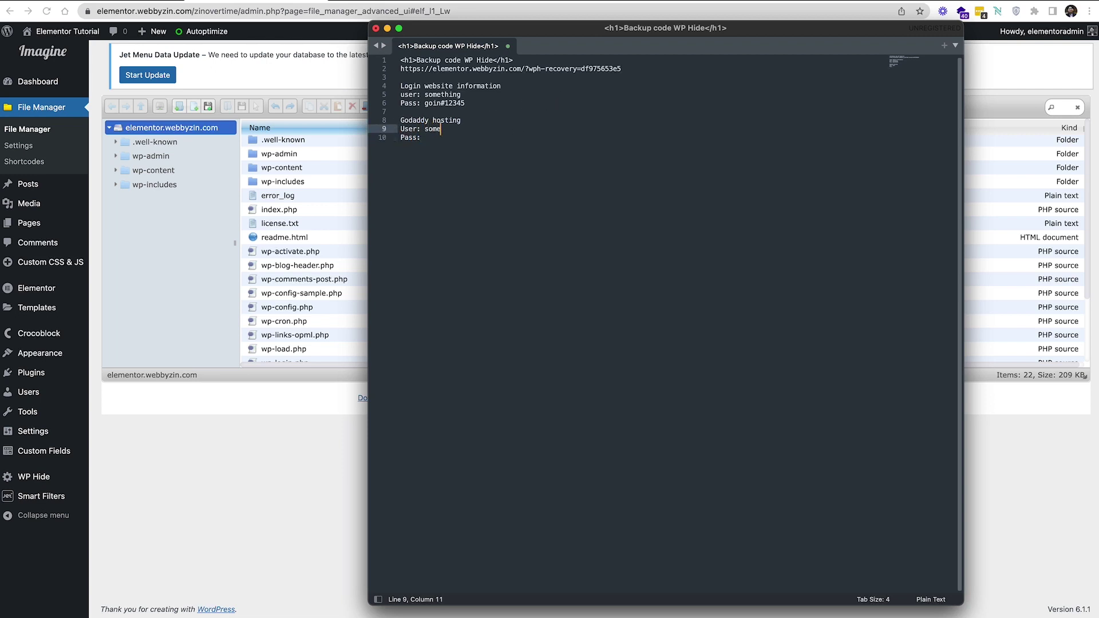
pyautogui.press('Return')
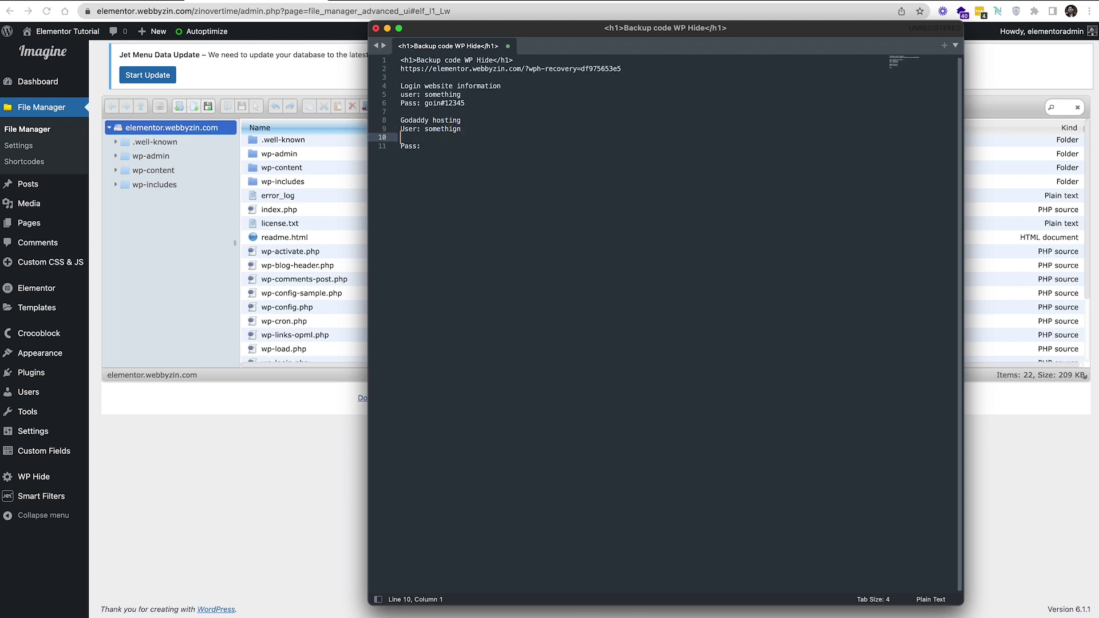
pyautogui.press('BackSpace')
pyautogui.press('Down')
# Wrap the 'Login website information' line in <h2> tags
pyautogui.moveTo(401, 85); pyautogui.dragTo(401, 94)
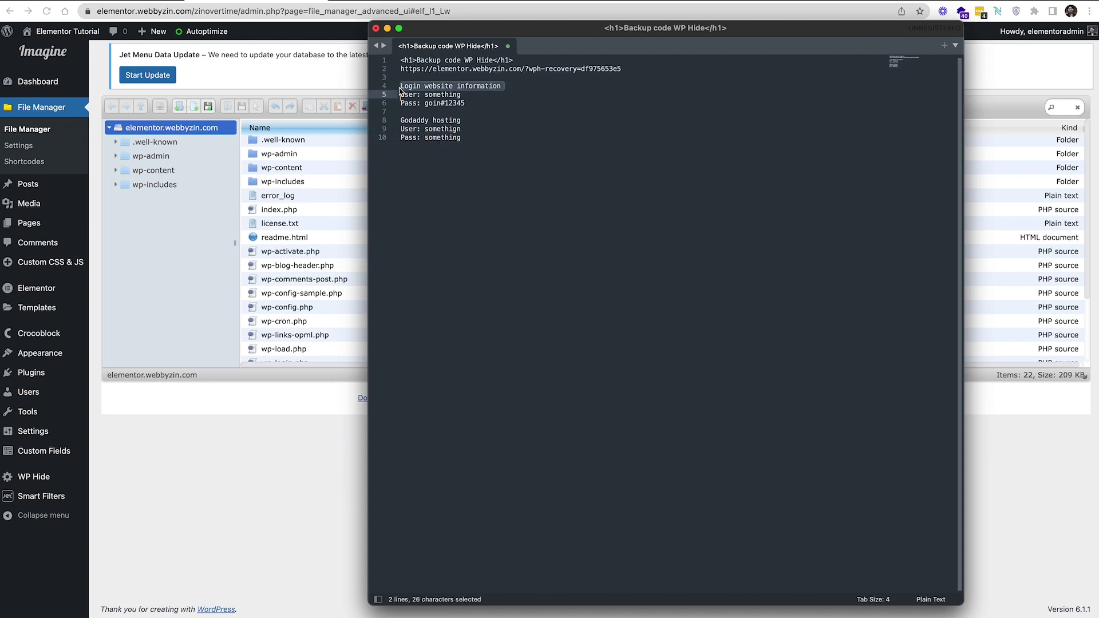
pyautogui.click(401, 90)
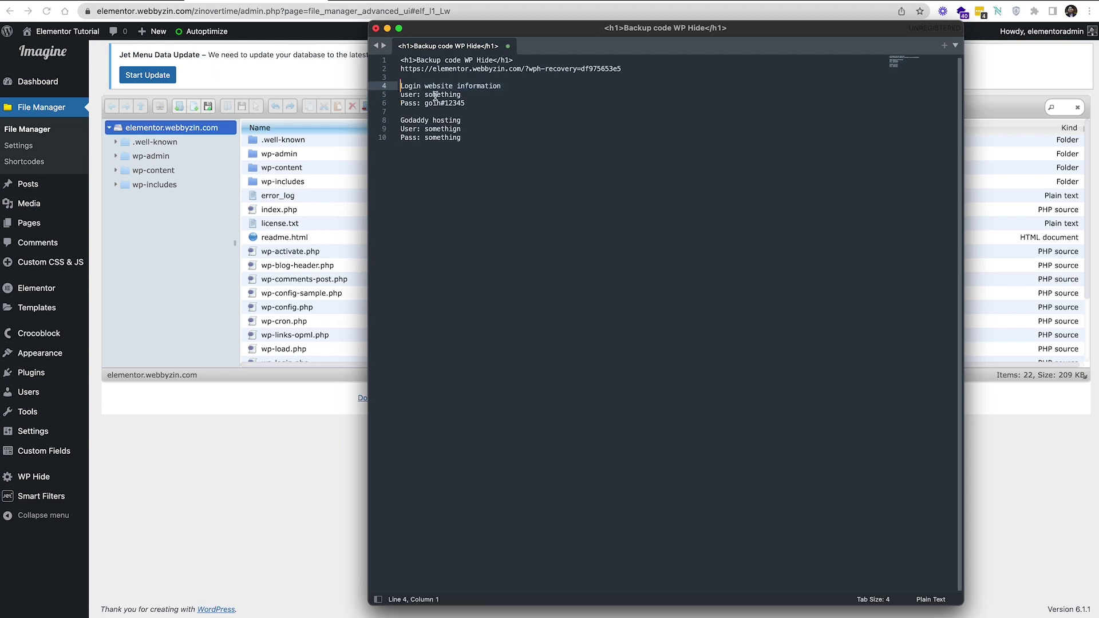
pyautogui.write('<h2>')
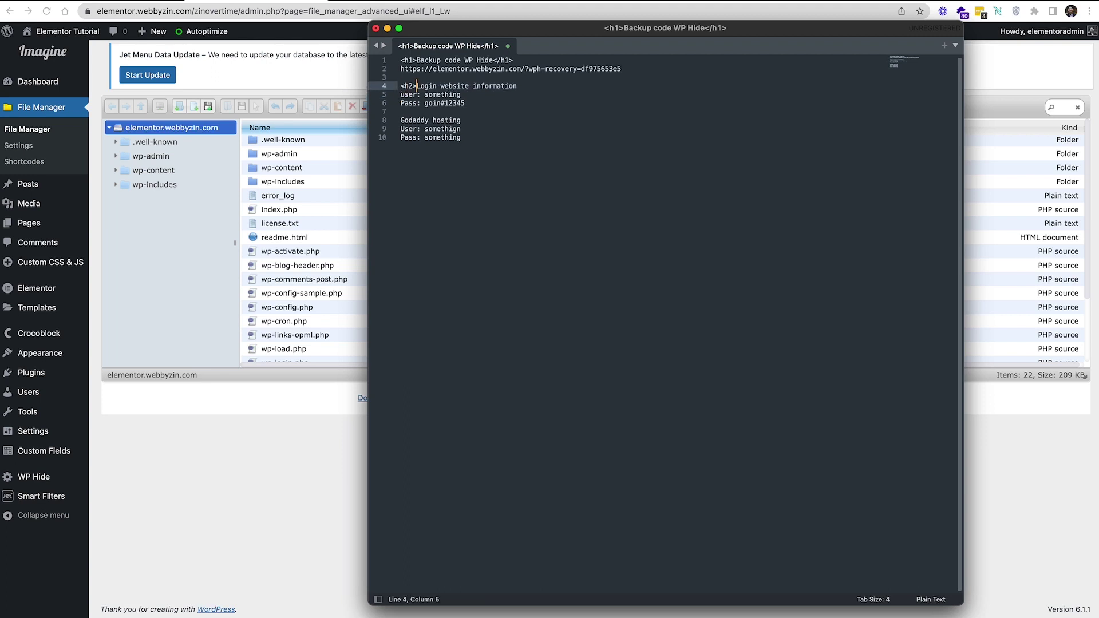
pyautogui.press('super+Right')
pyautogui.write('</h2>')
# Wrap the 'Godaddy hosting' line in <h2> tags
pyautogui.click(482, 120)
pyautogui.tripleClick(402, 121)
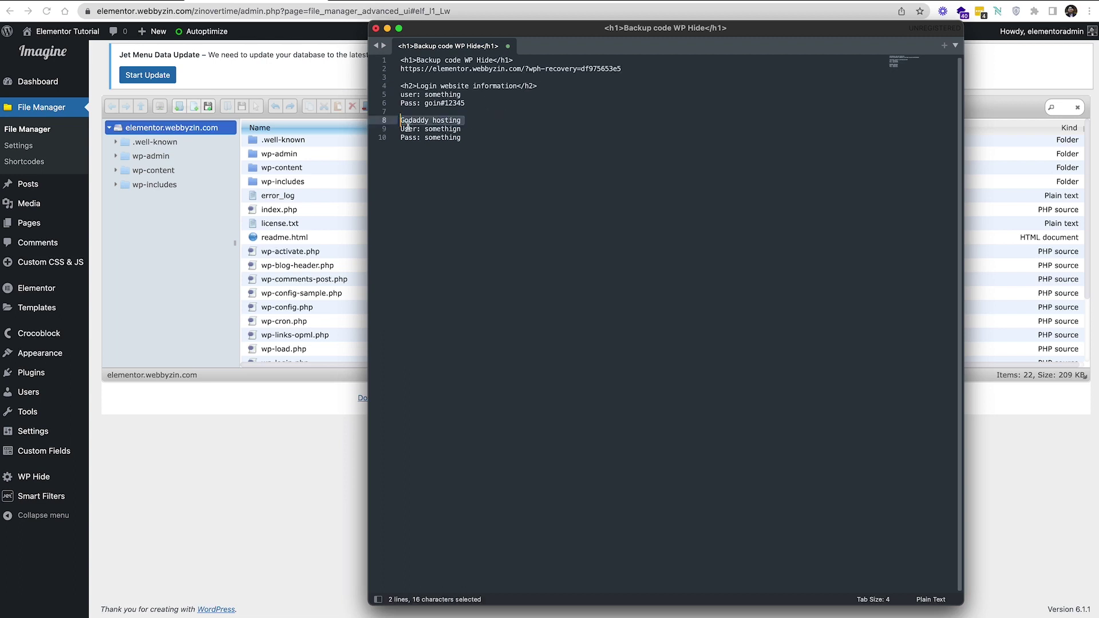
pyautogui.press('Left')
pyautogui.write('h2')
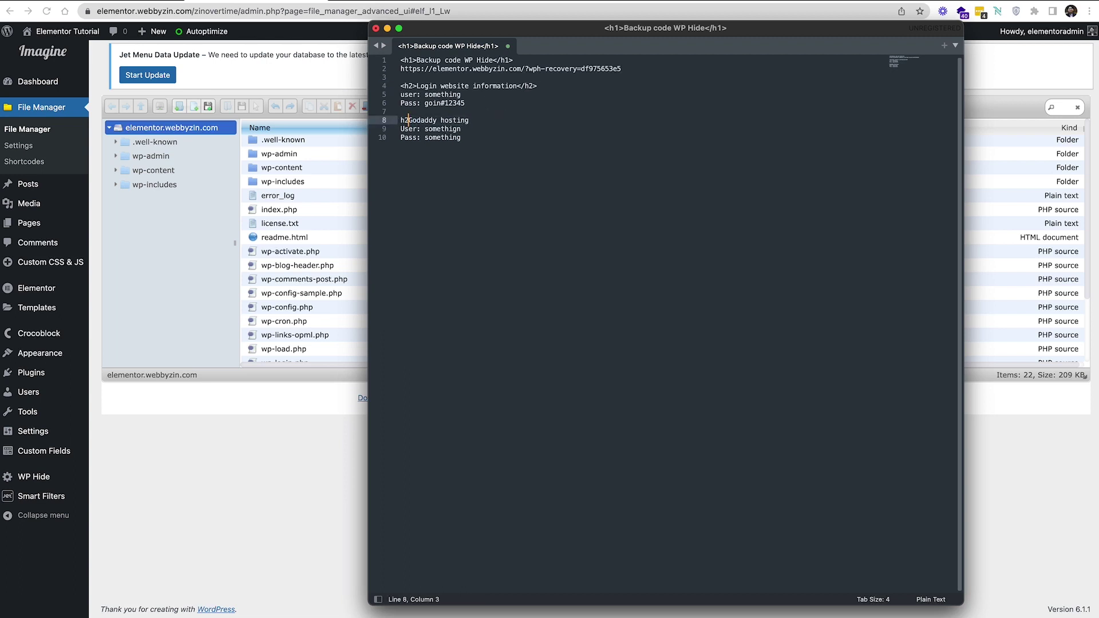
pyautogui.press('Left')
pyautogui.press('Left')
pyautogui.write('<')
pyautogui.press('Right')
pyautogui.write('>')
pyautogui.write('/h2>')
# Change the 'Backup code WP Hide' heading from h1 to h2 and add blank lines above it
pyautogui.click(531, 59)
pyautogui.press('Return')
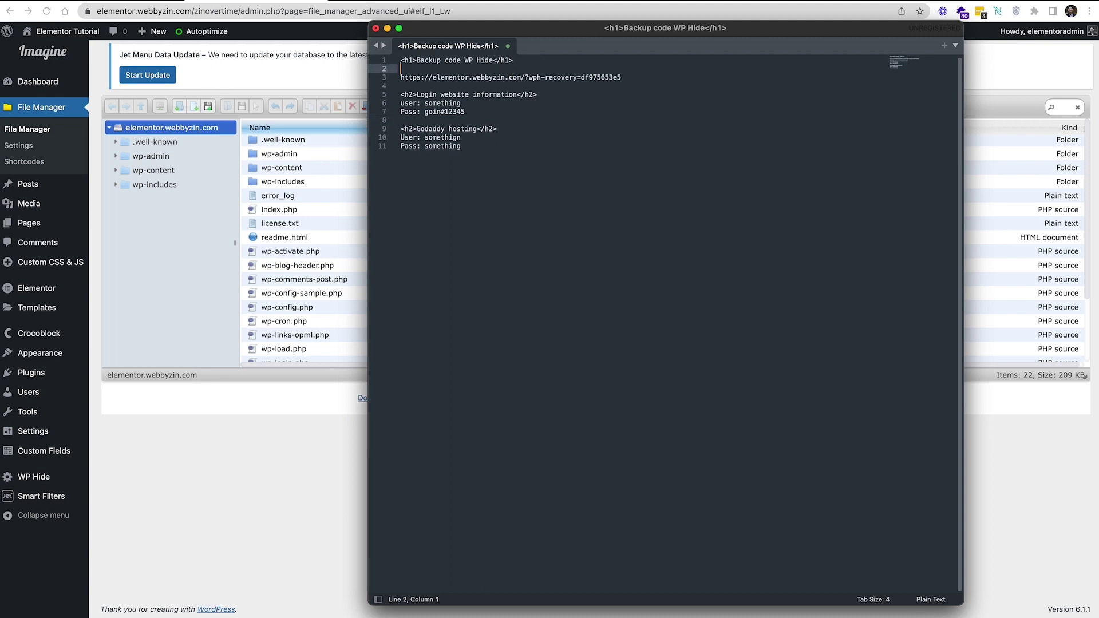
pyautogui.press('Return')
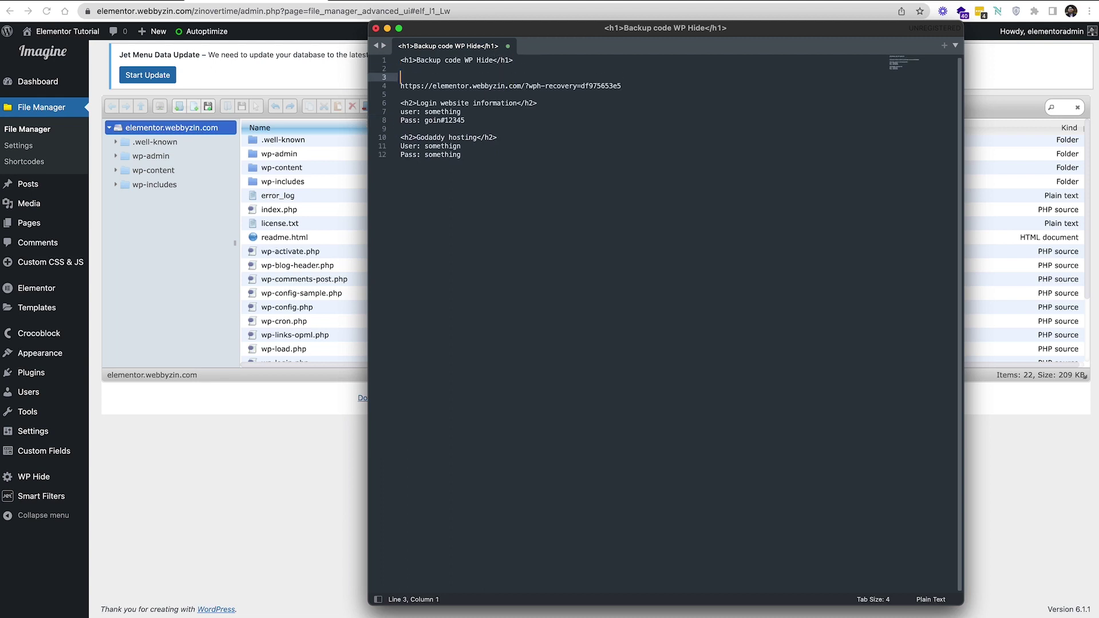
pyautogui.write('<')
pyautogui.press('BackSpace')
pyautogui.press('BackSpace')
pyautogui.press('BackSpace')
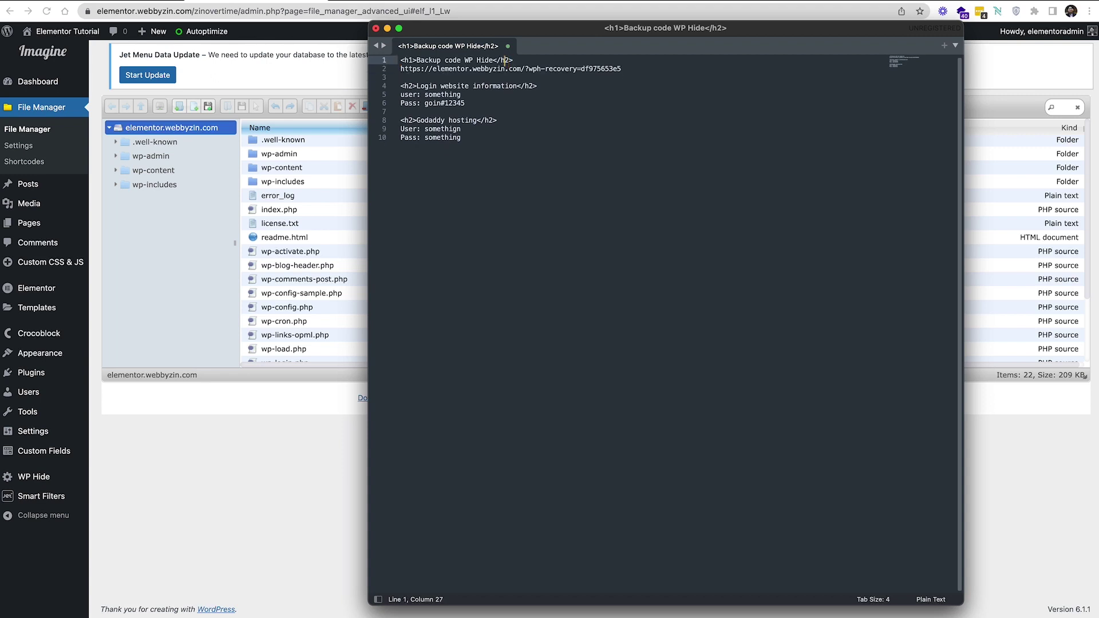
pyautogui.press('Left')
pyautogui.press('Left')
pyautogui.press('Left')
pyautogui.press('Left')
pyautogui.press('Left')
pyautogui.press('Left')
pyautogui.press('Left')
pyautogui.press('Left')
pyautogui.press('Left')
pyautogui.press('Left')
pyautogui.press('Left')
pyautogui.press('Left')
pyautogui.press('BackSpace')
pyautogui.write('2')
pyautogui.press('Left')
pyautogui.press('Return')
pyautogui.press('Return')
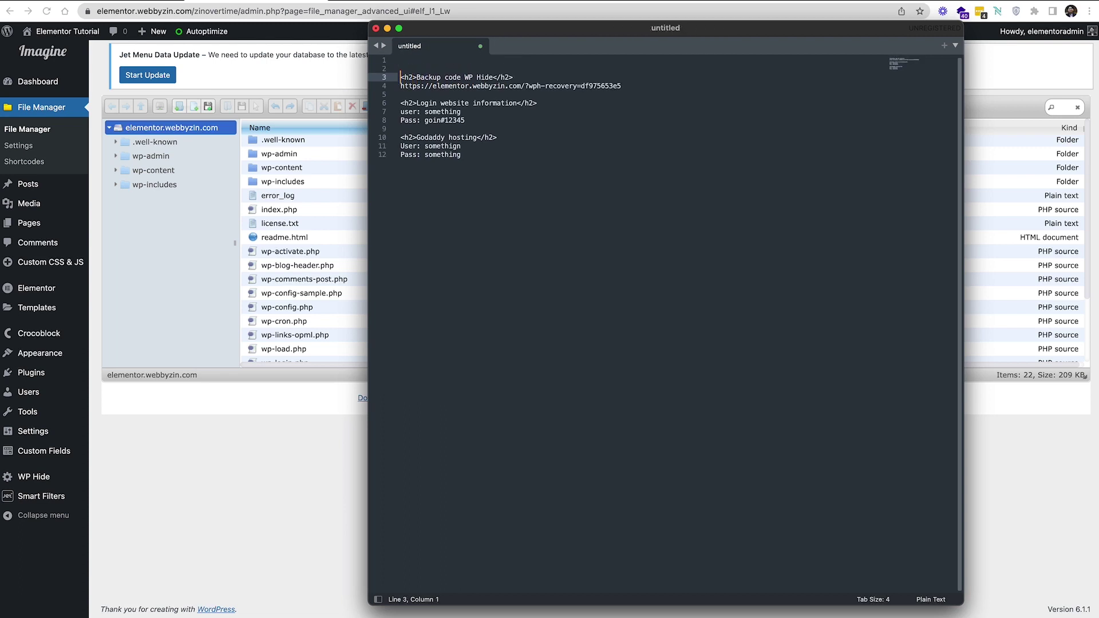
# Type '<h1>Information this website</h1>' on the first line
pyautogui.click(401, 60)
pyautogui.write('<h1')
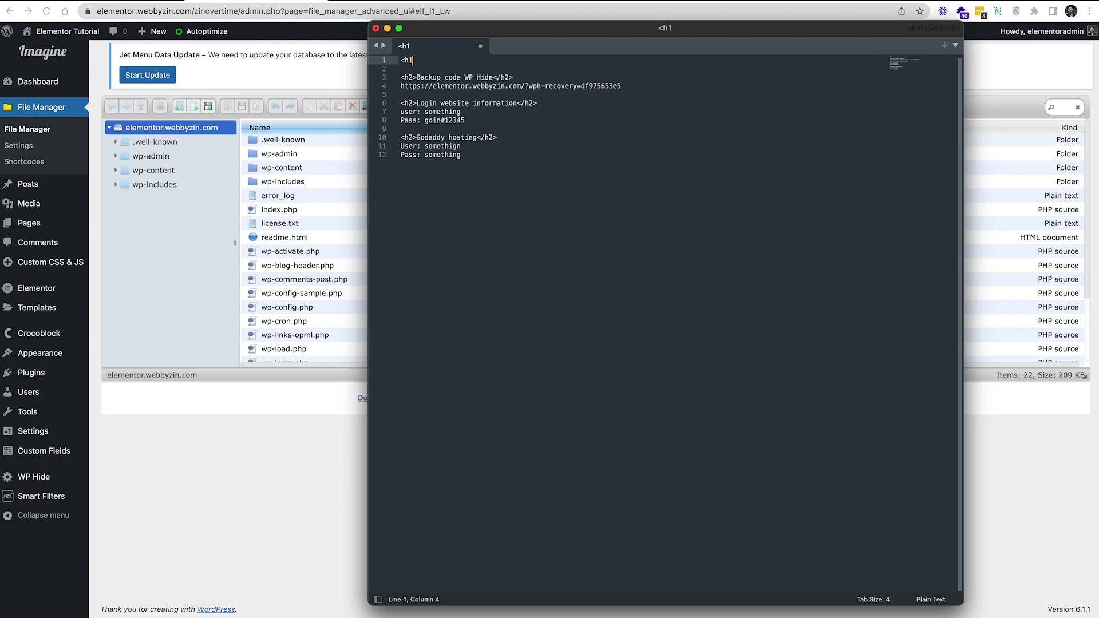
pyautogui.write('></h1?')
pyautogui.press('BackSpace')
pyautogui.write('>')
pyautogui.click(424, 60)
pyautogui.write('Information')
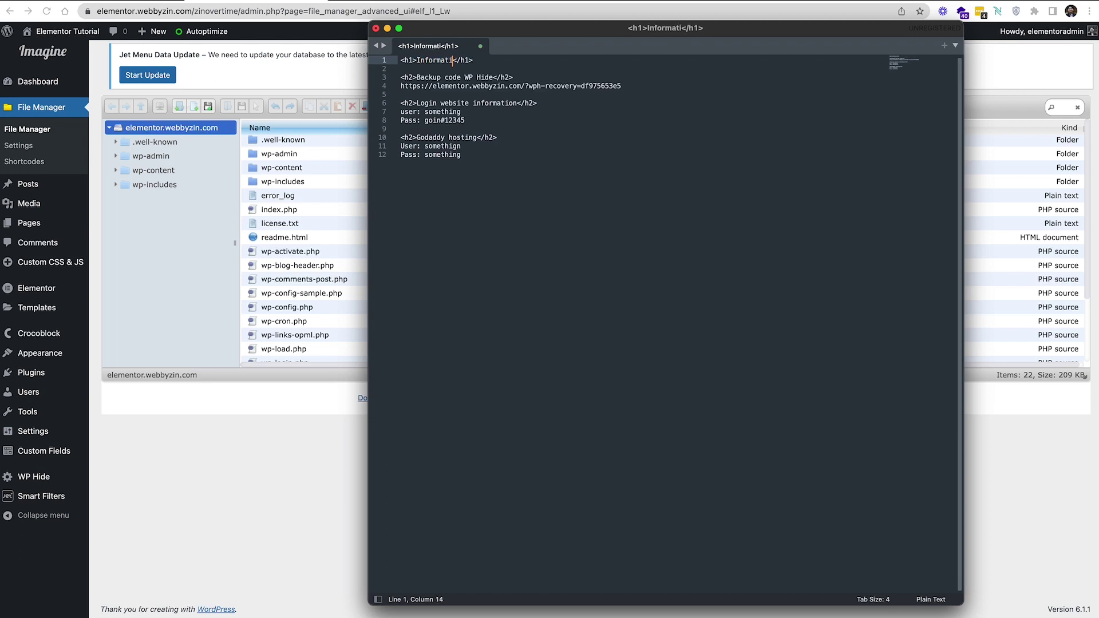
pyautogui.write(' this website')
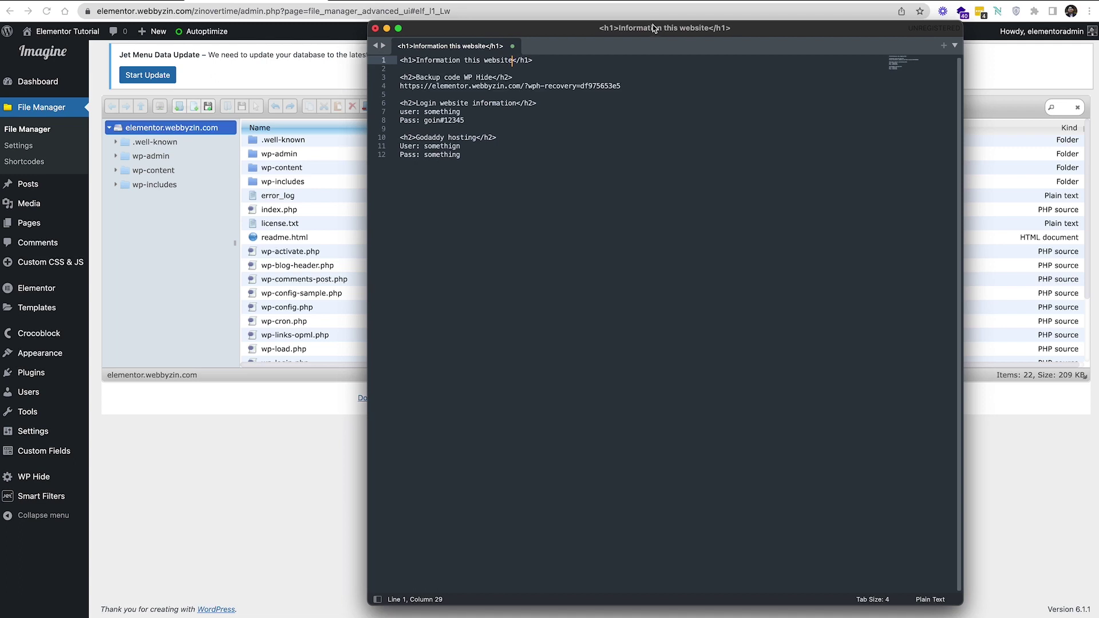
# Switch the note's syntax to HTML from the status-bar syntax menu
pyautogui.moveTo(656, 28); pyautogui.dragTo(633, 21)
pyautogui.click(747, 317)
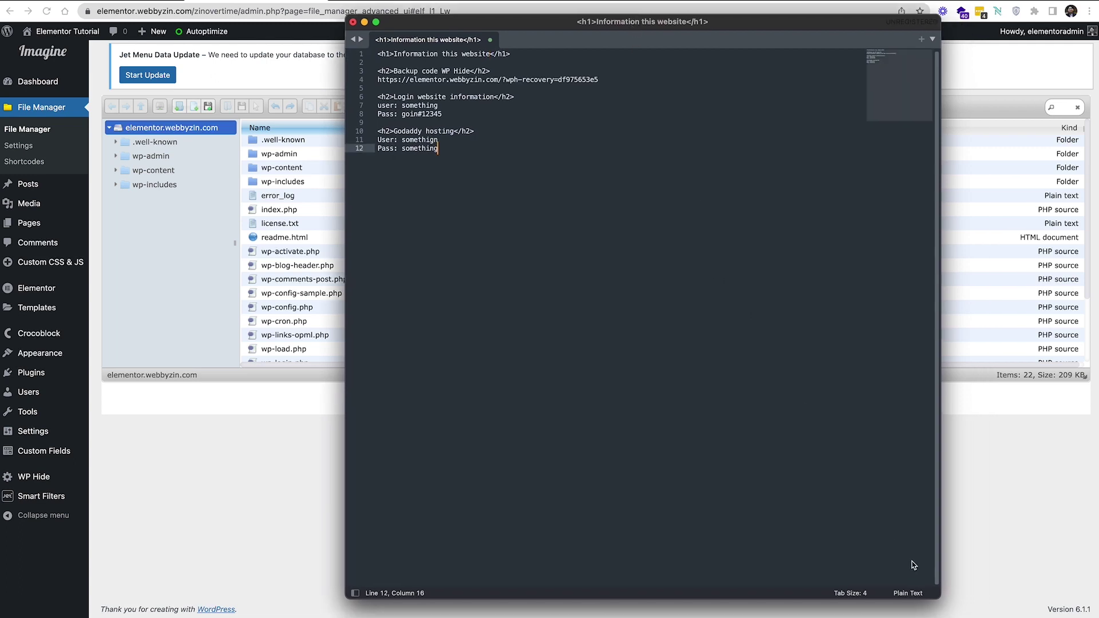
pyautogui.click(911, 594)
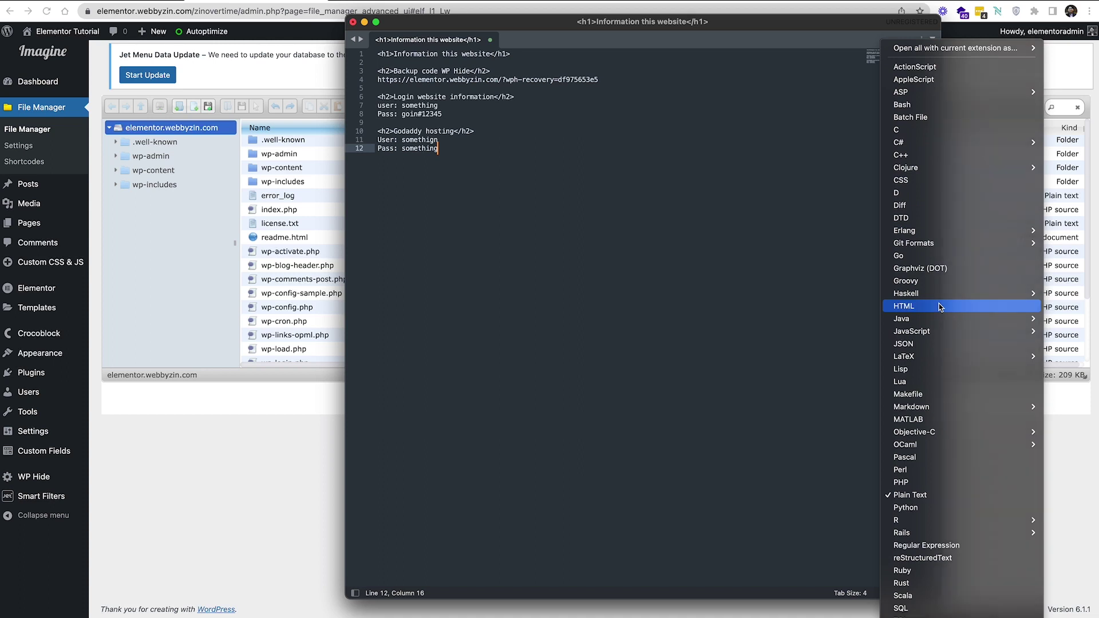
pyautogui.click(941, 307)
pyautogui.moveTo(651, 21); pyautogui.dragTo(541, 15)
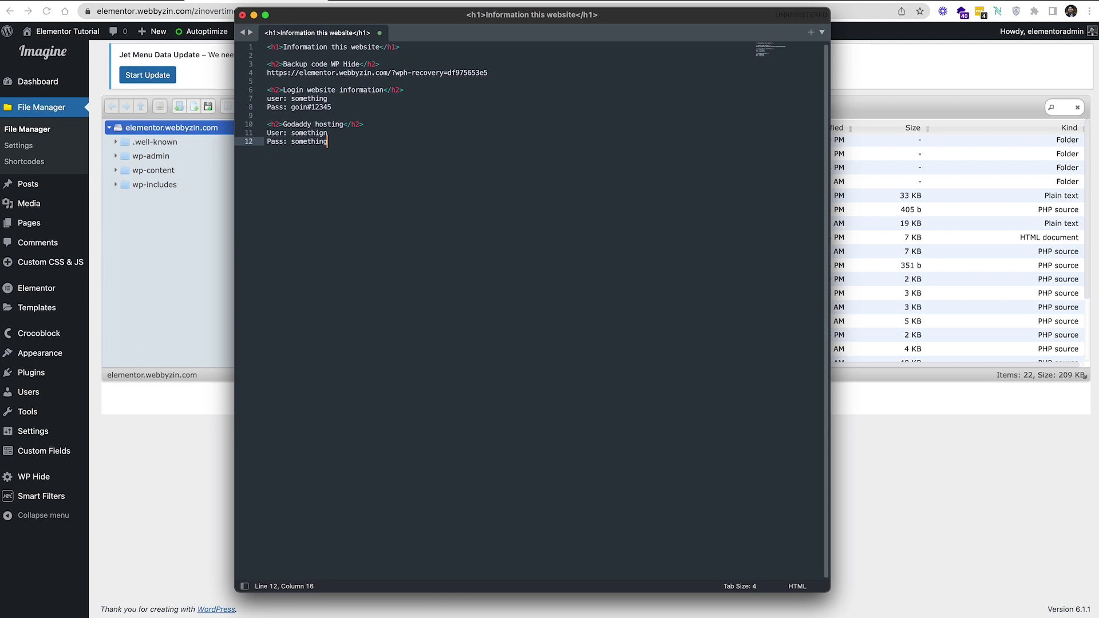
pyautogui.click(23, 1)
pyautogui.click(402, 123)
# Save the note to the Desktop as backupinfo.html and close Sublime Text's window
pyautogui.press('super+s')
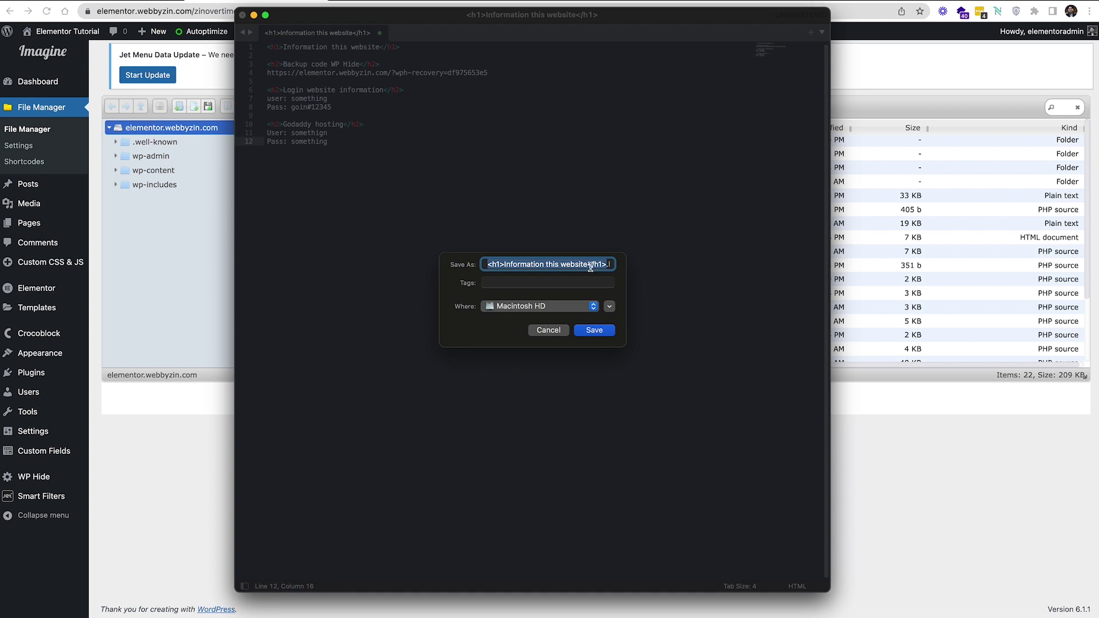
pyautogui.press('BackSpace')
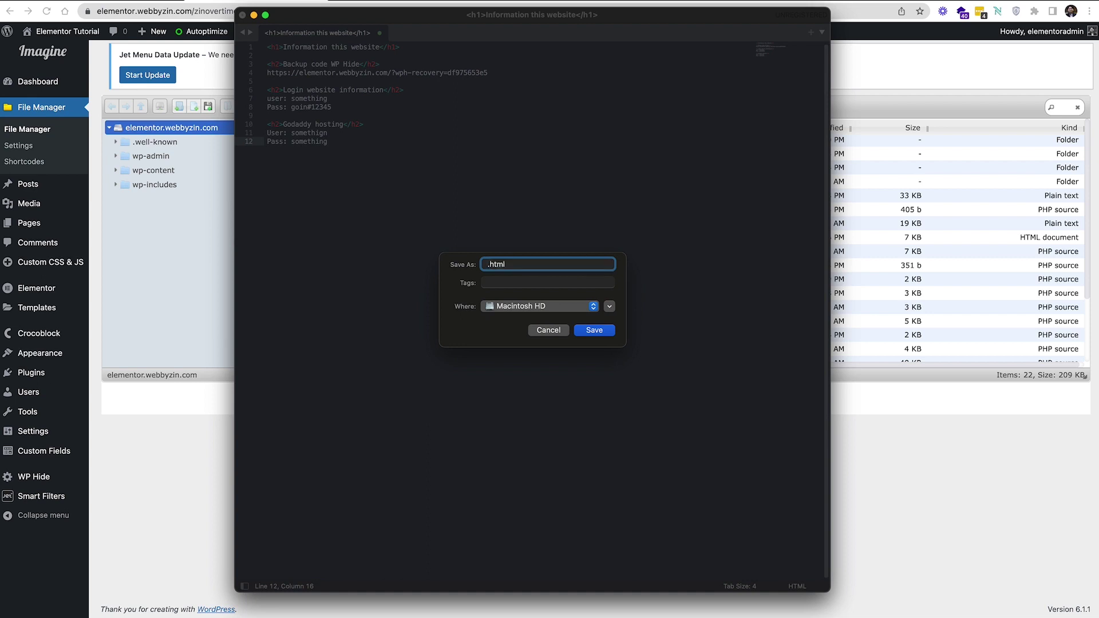
pyautogui.write('backupinfo')
pyautogui.click(559, 307)
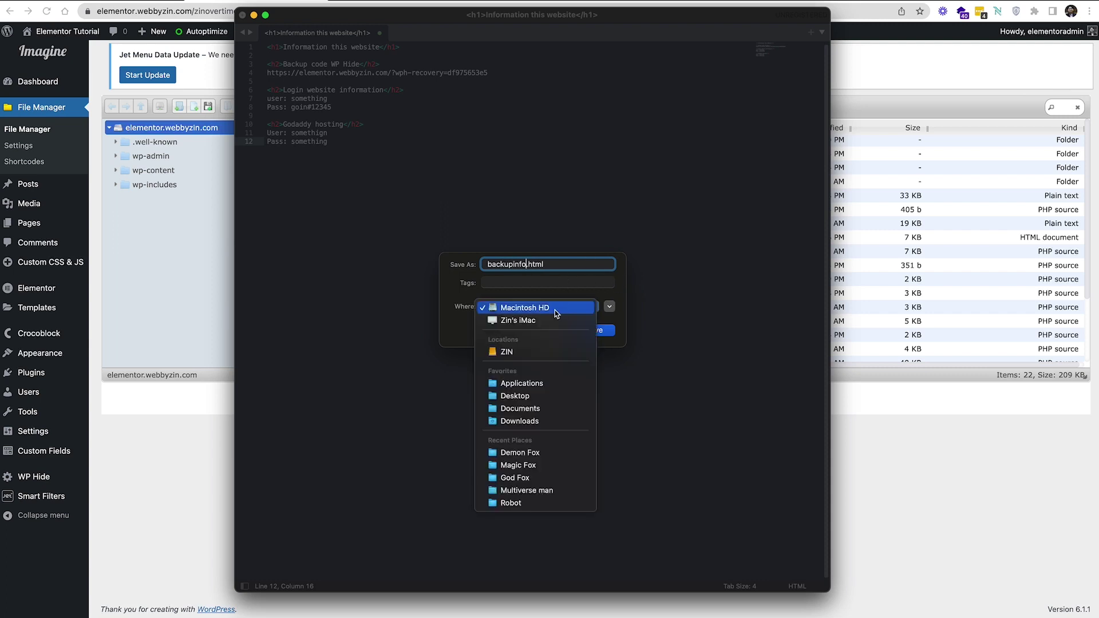
pyautogui.click(535, 396)
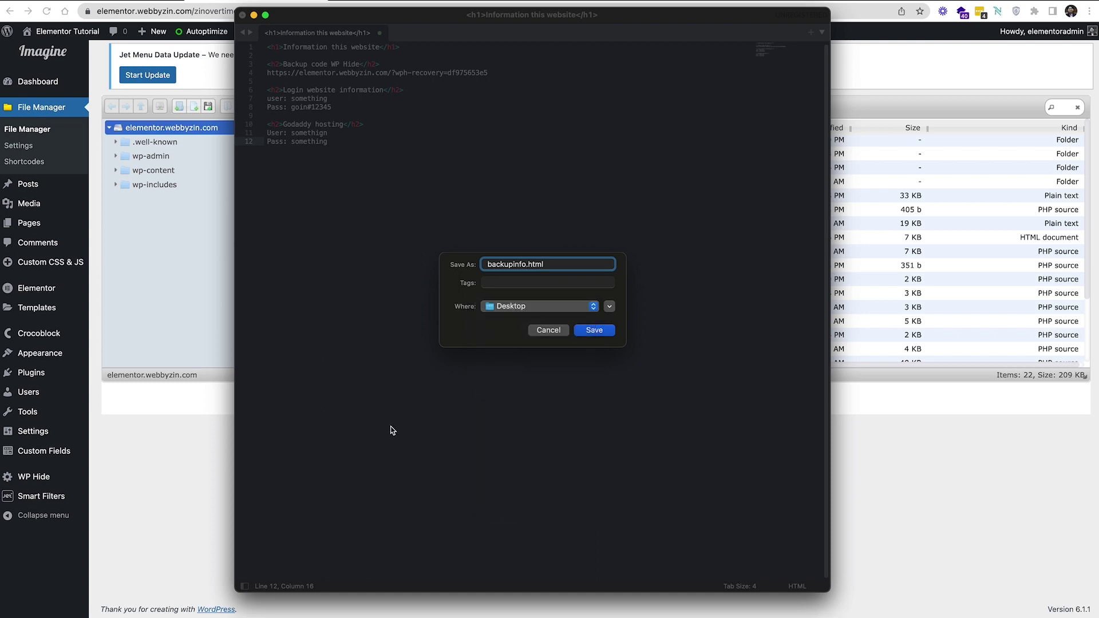
pyautogui.click(590, 331)
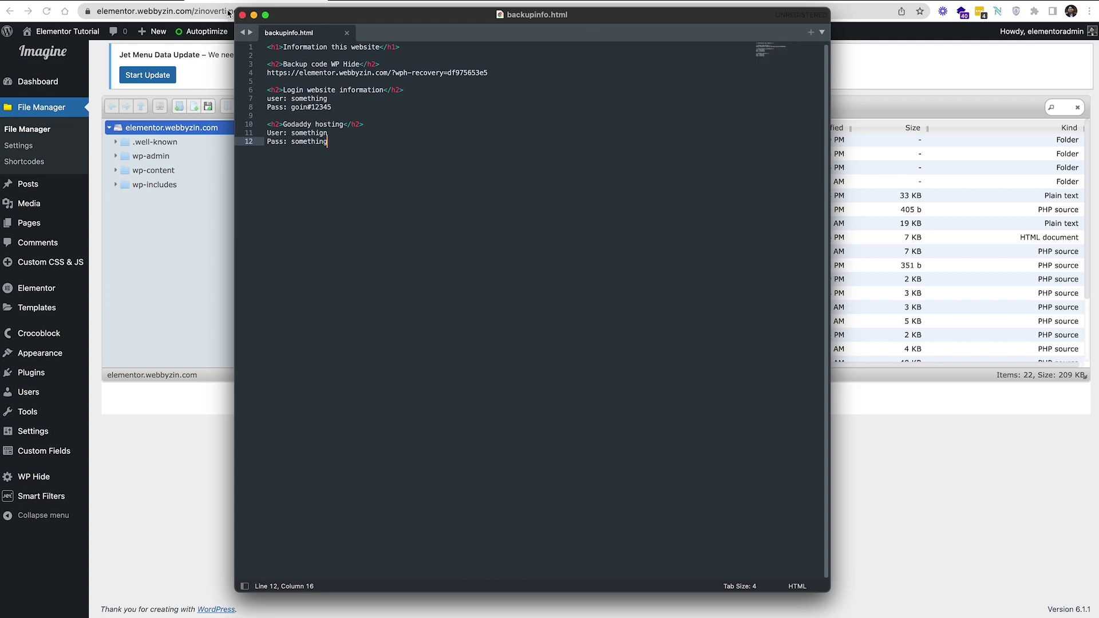
pyautogui.click(241, 14)
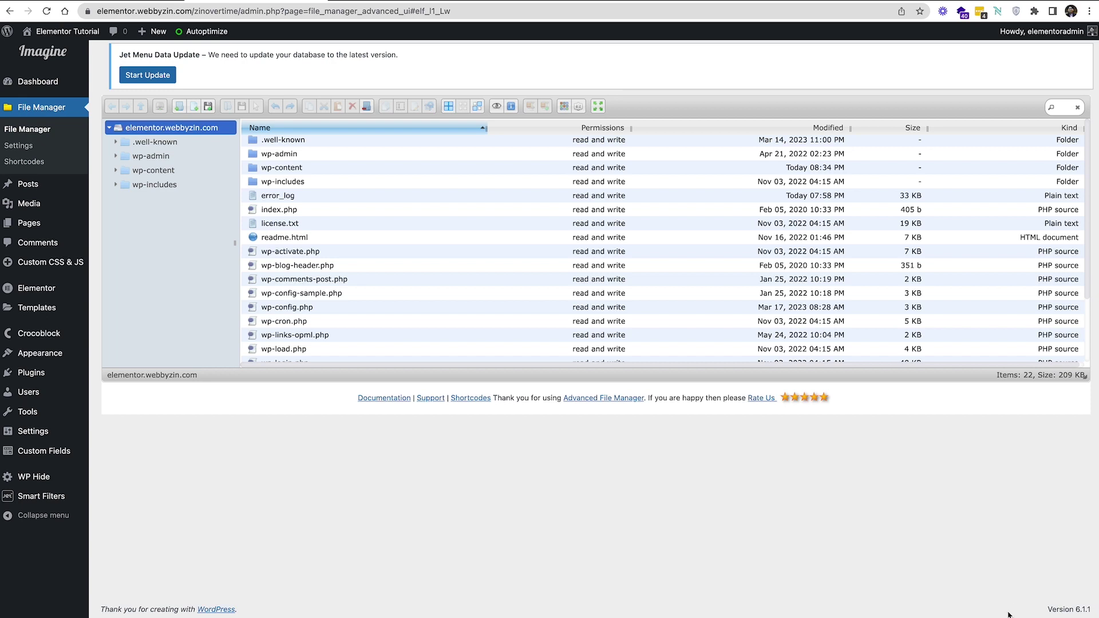
# Bring backupinfo.html over the browser and reselect the site's root folder in the tree
pyautogui.moveTo(1098, 550); pyautogui.dragTo(948, 492)
pyautogui.click(145, 130)
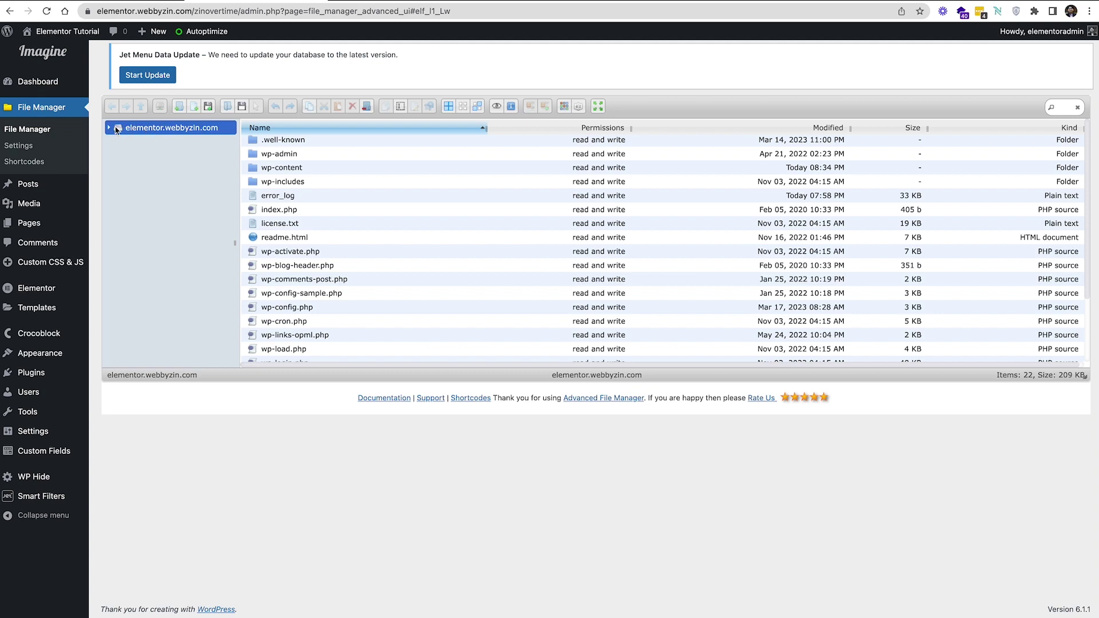
pyautogui.click(115, 128)
pyautogui.click(161, 174)
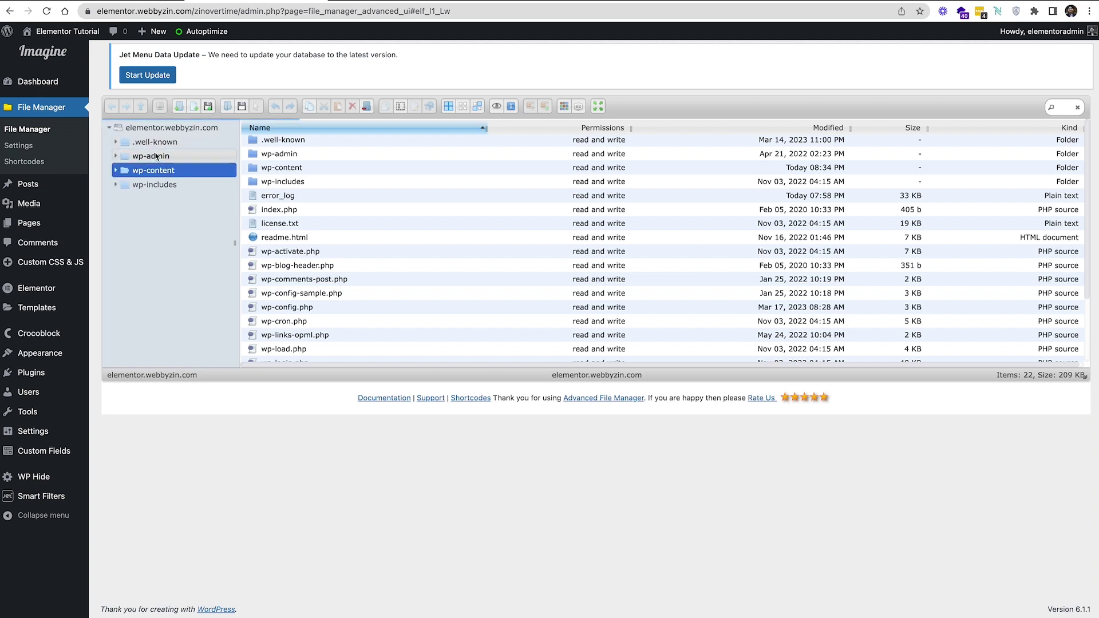
pyautogui.click(157, 156)
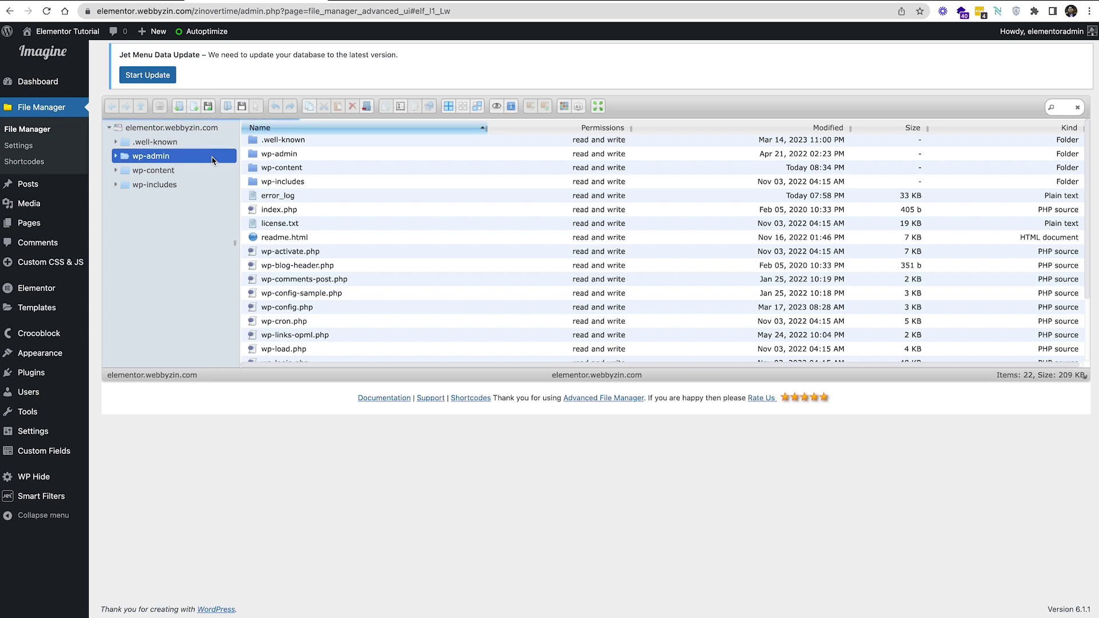
pyautogui.click(193, 128)
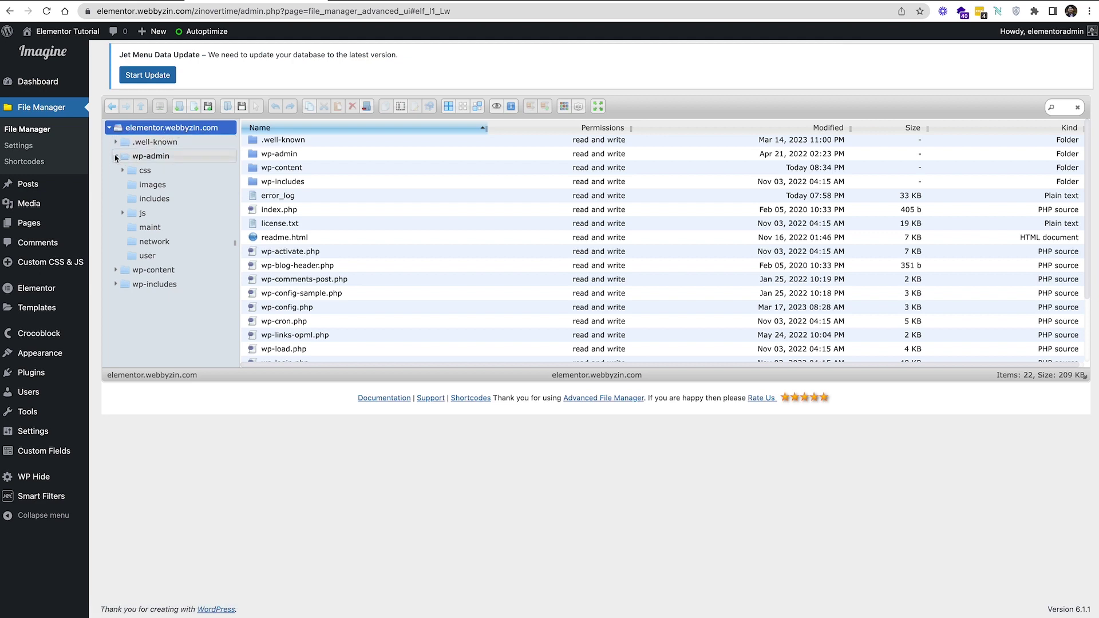
pyautogui.click(116, 158)
pyautogui.click(184, 129)
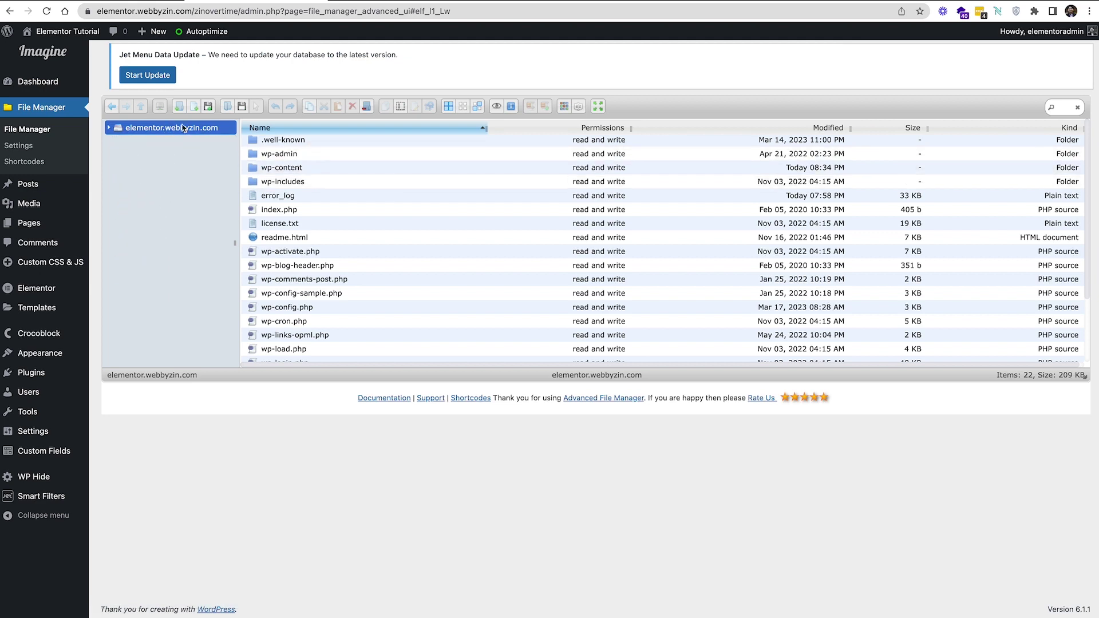
pyautogui.click(192, 128)
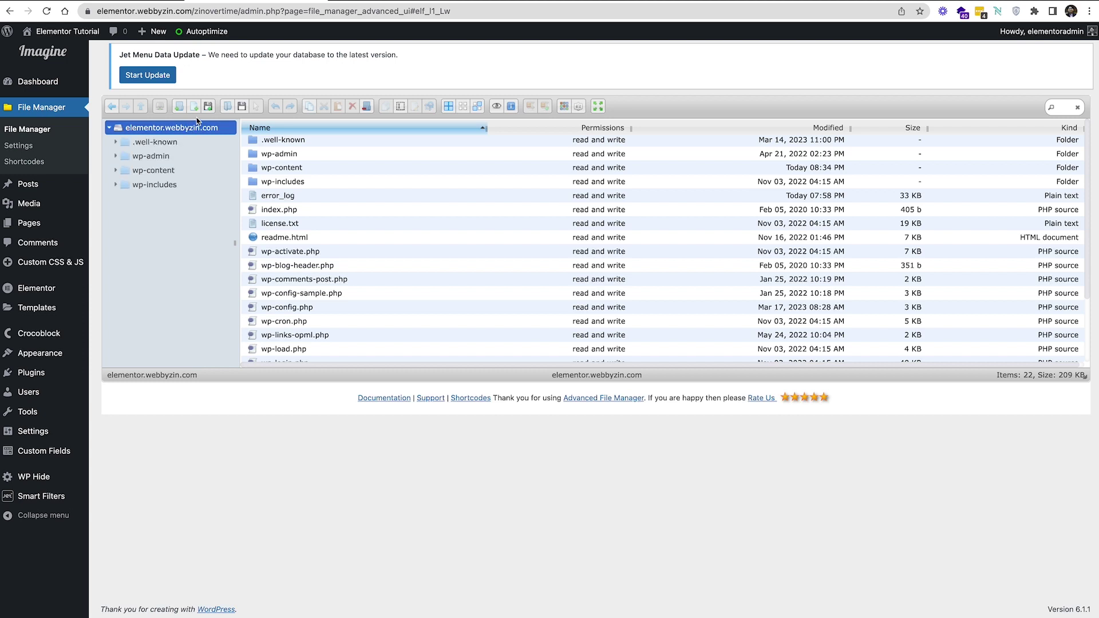
# Upload backupinfo.html into the site root, where it appears as a 247 b file
pyautogui.click(208, 106)
pyautogui.click(596, 198)
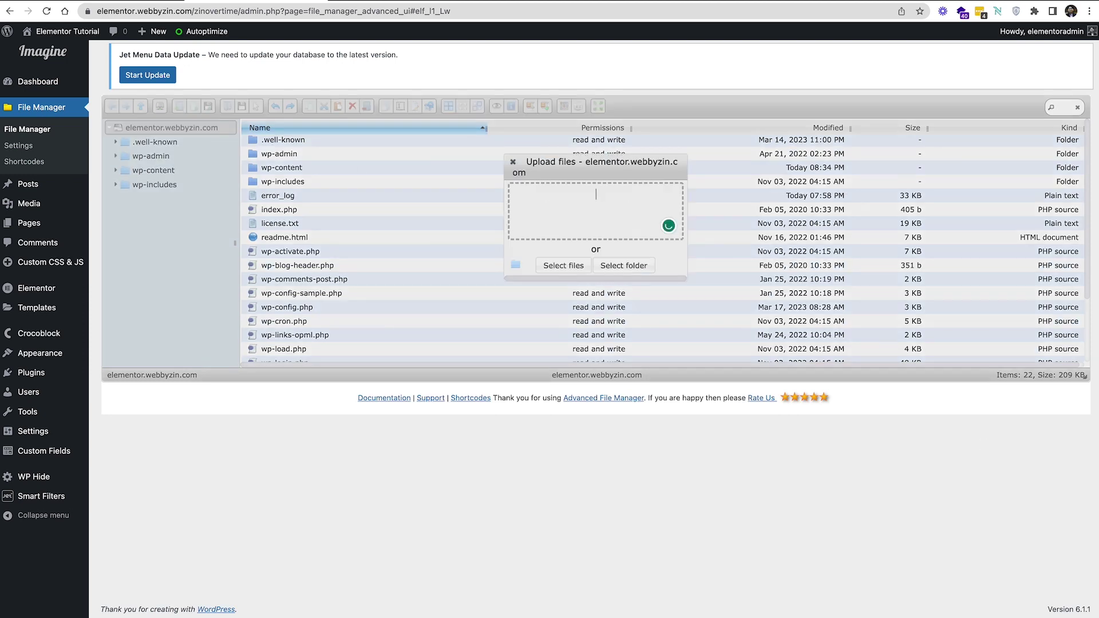
pyautogui.moveTo(973, 486); pyautogui.dragTo(601, 218)
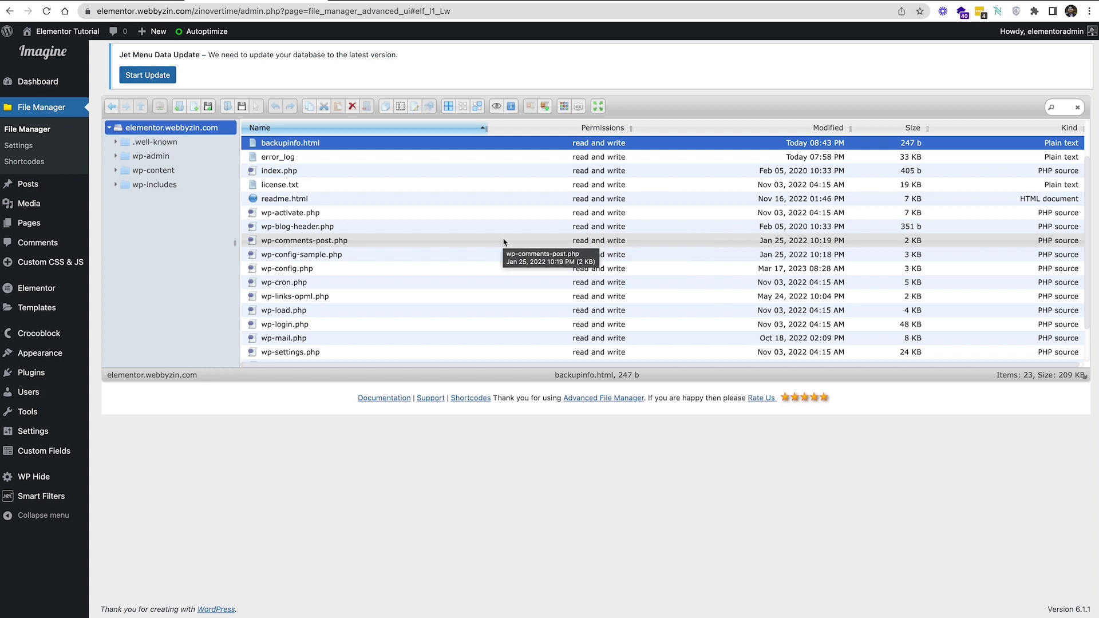
pyautogui.scroll(2, 373, 232)
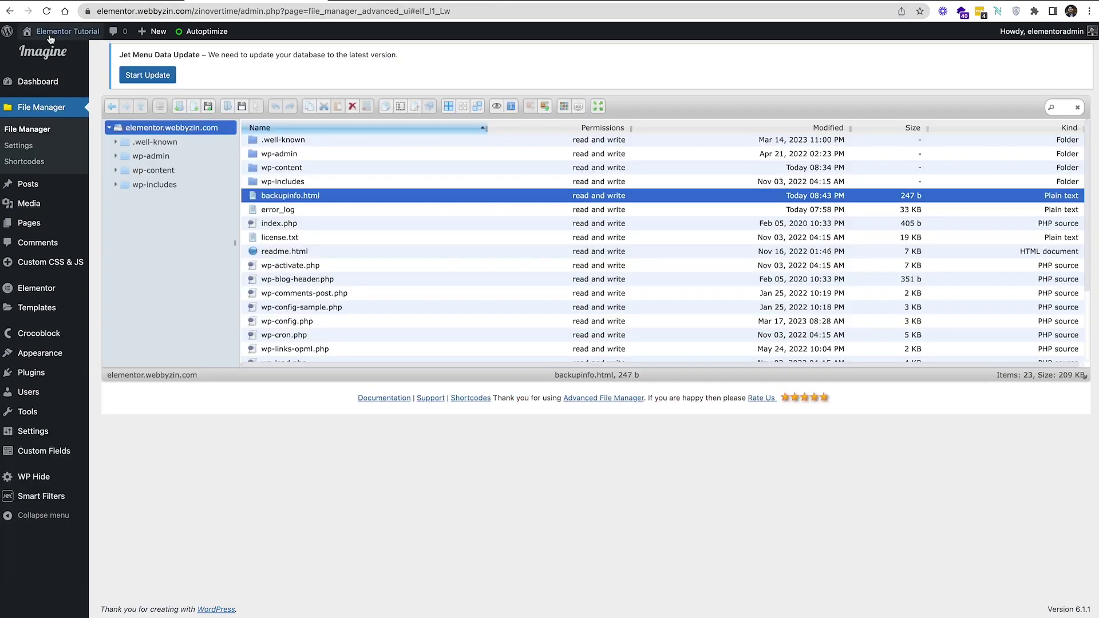
# Load the site's /backupinfo.html note page, correcting the mistyped backupcode.html address
pyautogui.moveTo(60, 31)
pyautogui.click(46, 52)
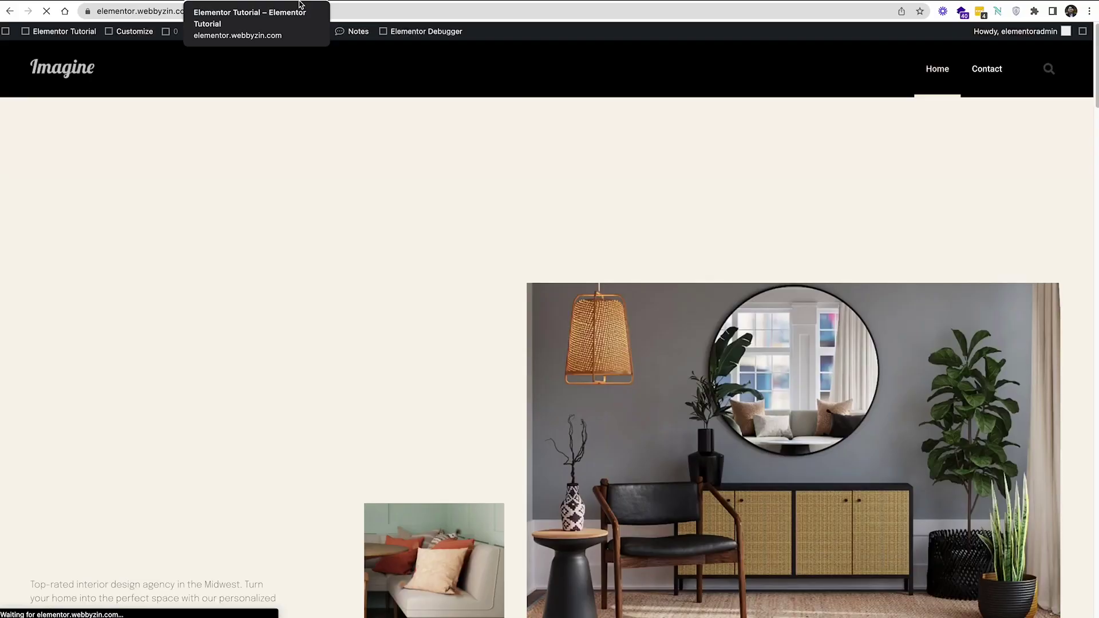
pyautogui.click(387, 11)
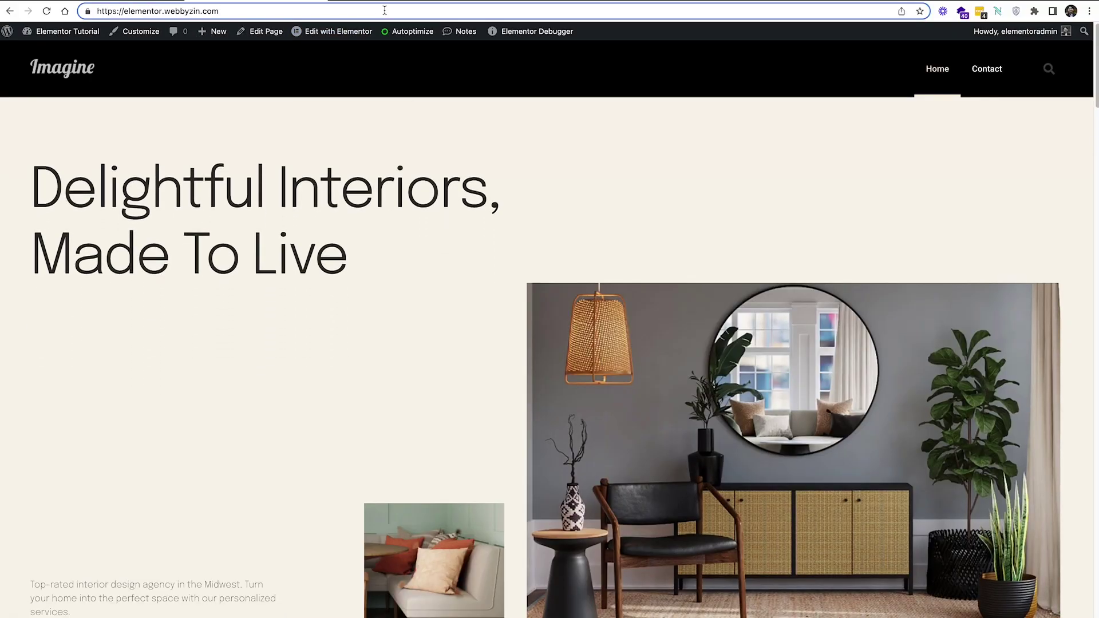
pyautogui.write('/')
pyautogui.write('b')
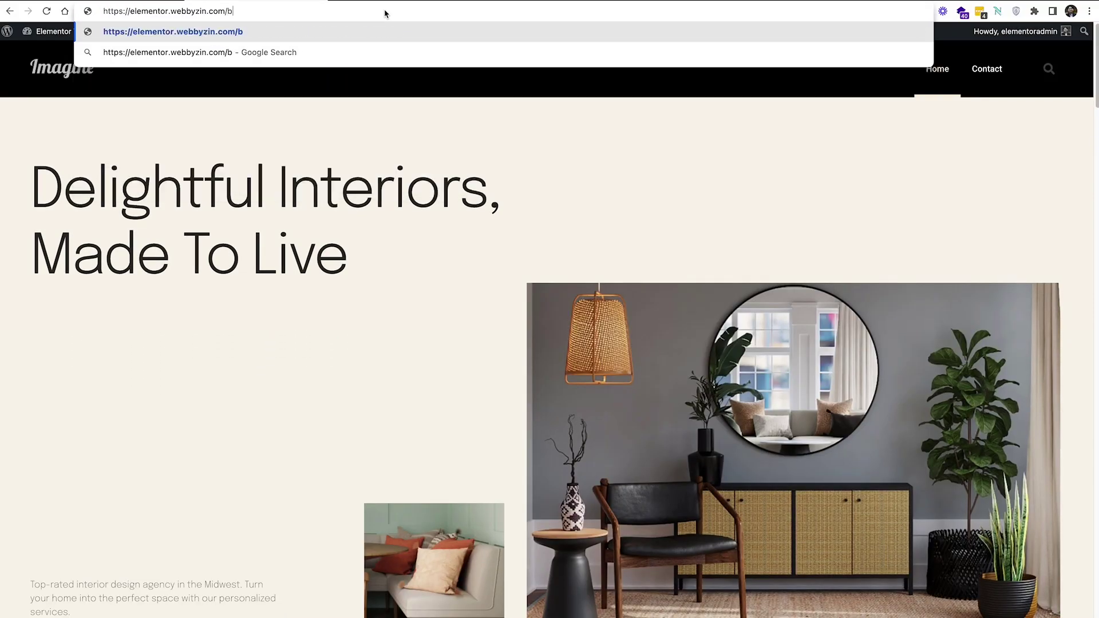
pyautogui.write('ackupcode')
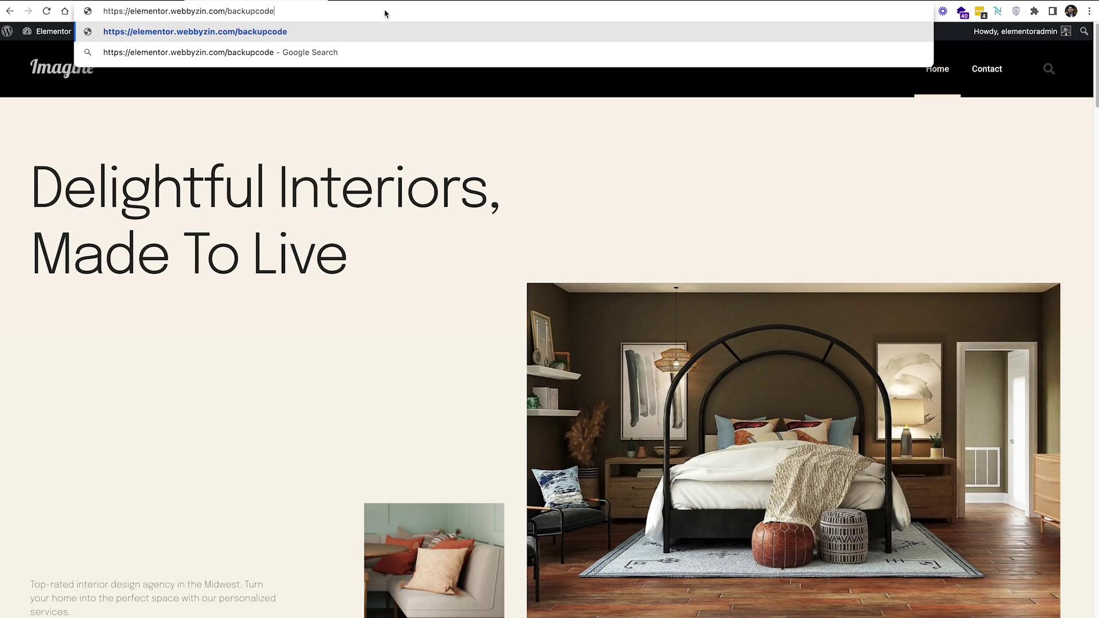
pyautogui.write('.html')
pyautogui.press('Return')
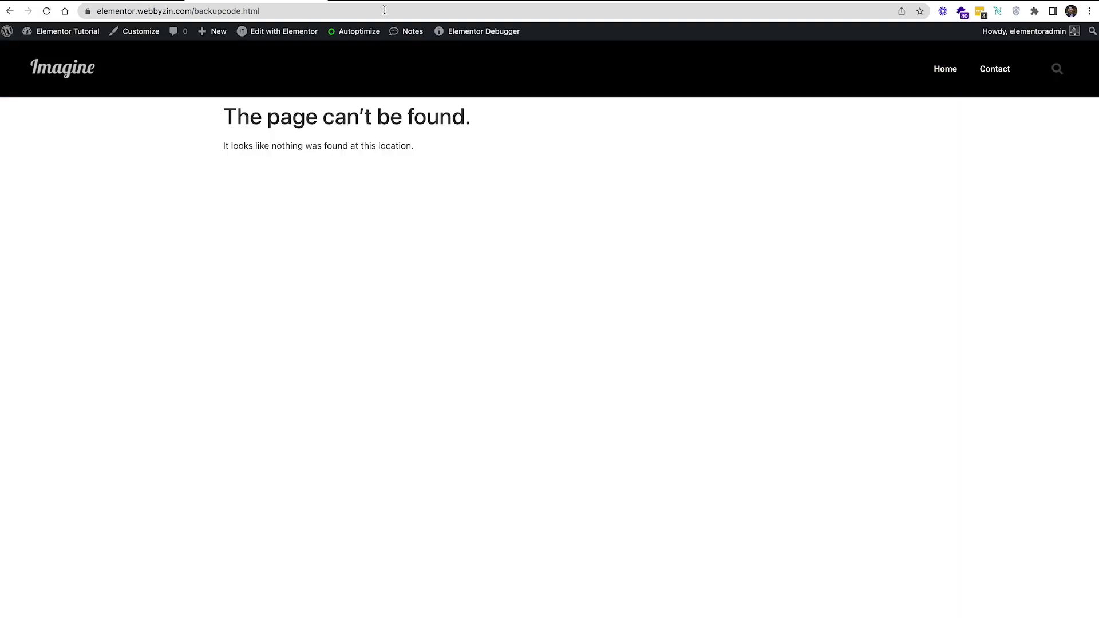
pyautogui.click(240, 11)
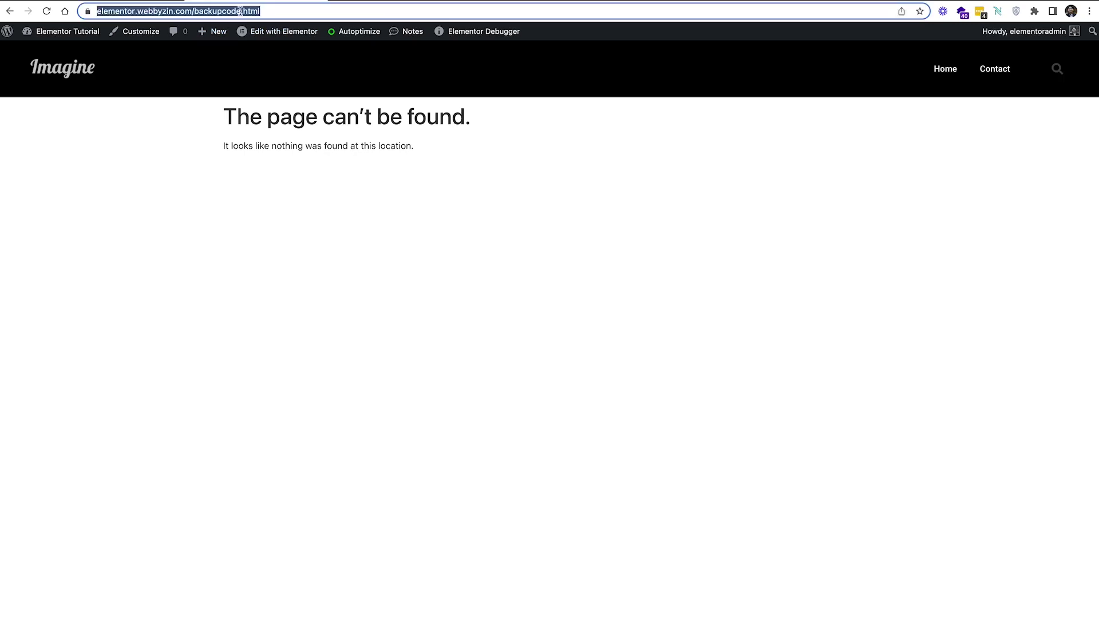
pyautogui.click(242, 12)
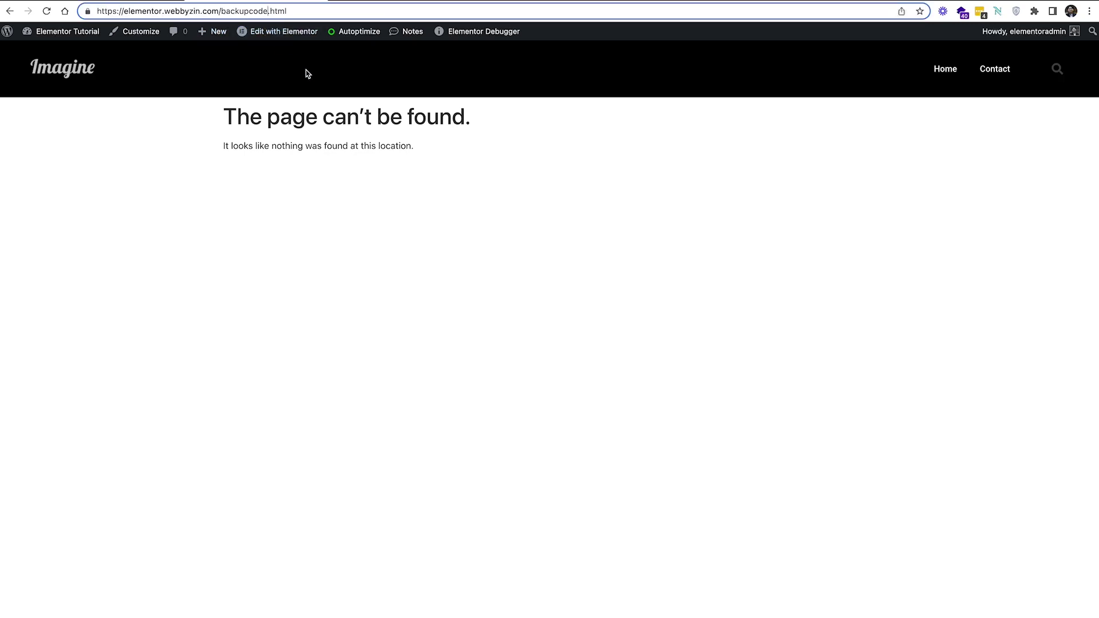
pyautogui.press('BackSpace')
pyautogui.press('BackSpace')
pyautogui.press('BackSpace')
pyautogui.press('BackSpace')
pyautogui.write('info')
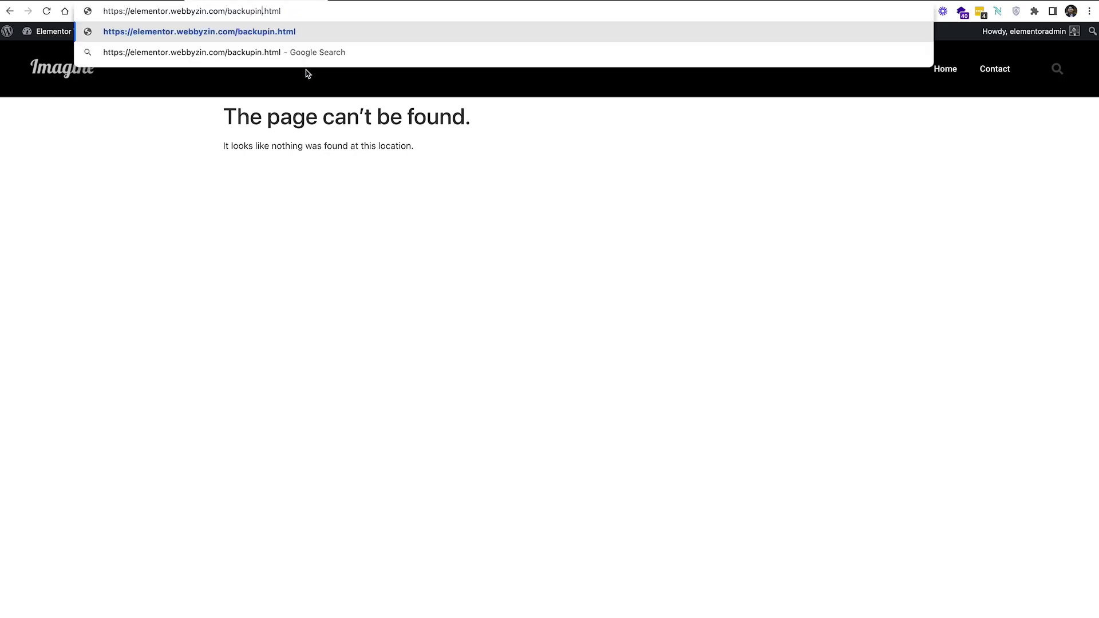
pyautogui.press('Return')
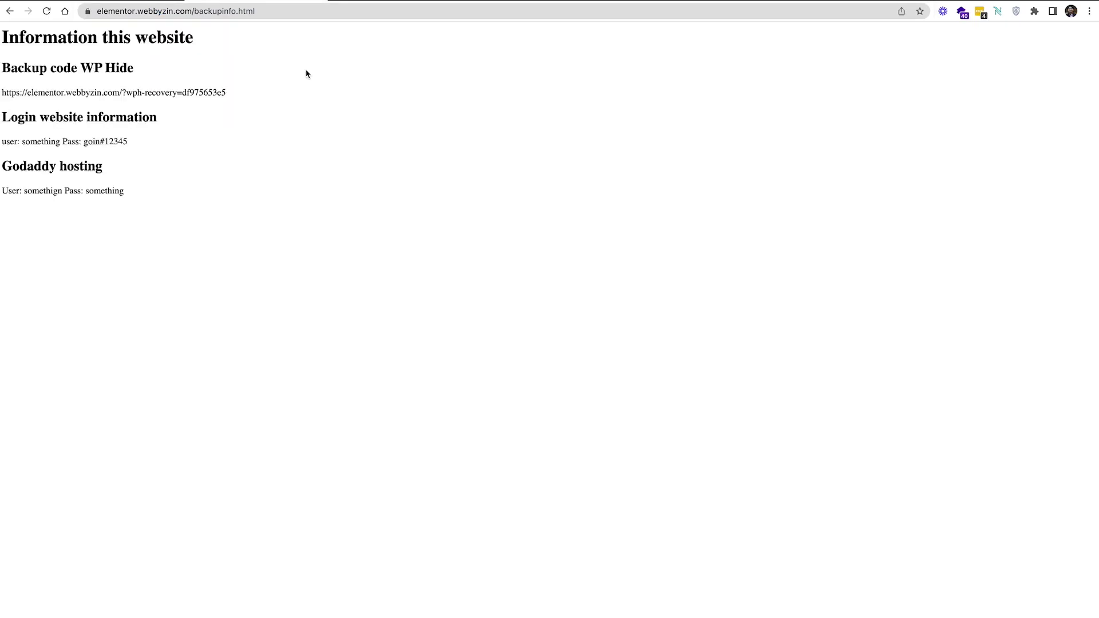
# Review the note's 'Information this website' heading and credential lines, then go to the File Manager
pyautogui.moveTo(26, 36); pyautogui.dragTo(205, 54)
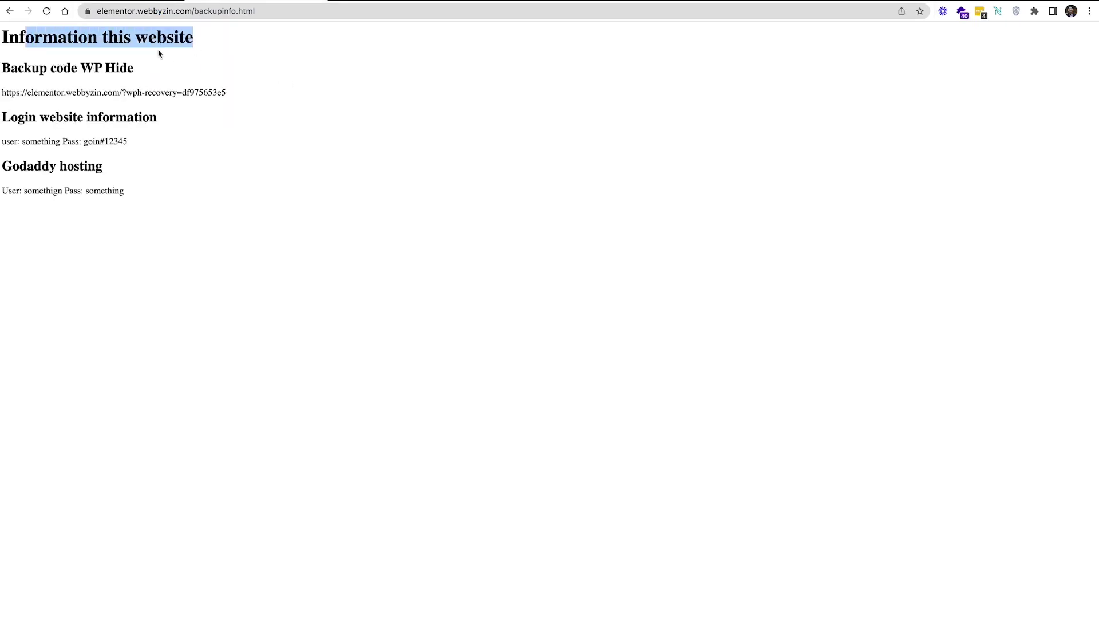
pyautogui.click(16, 44)
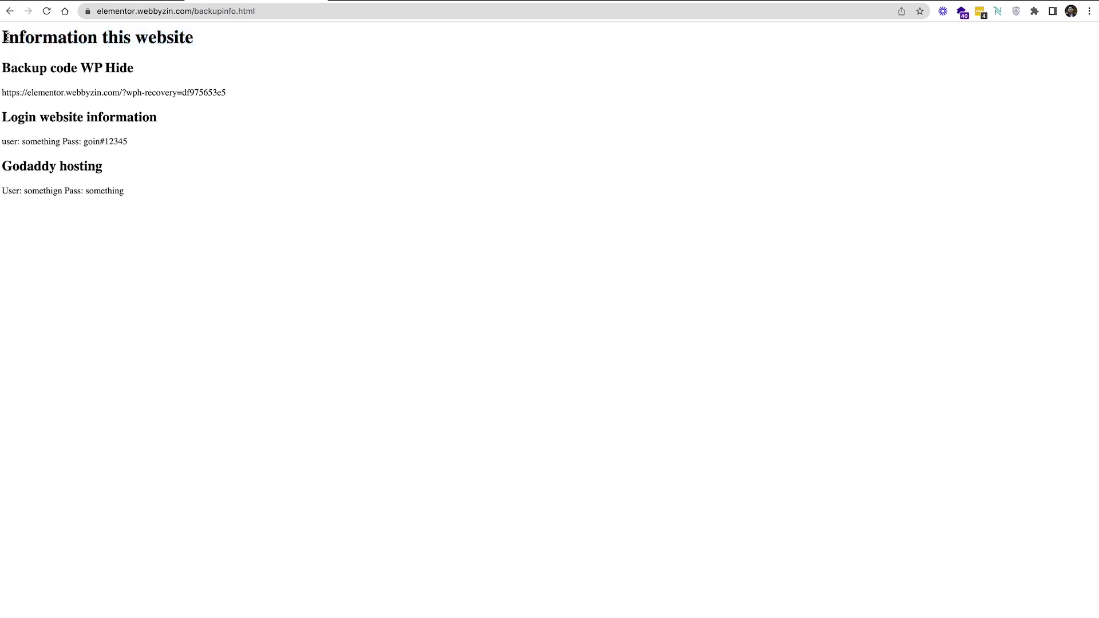
pyautogui.moveTo(3, 37); pyautogui.dragTo(201, 39)
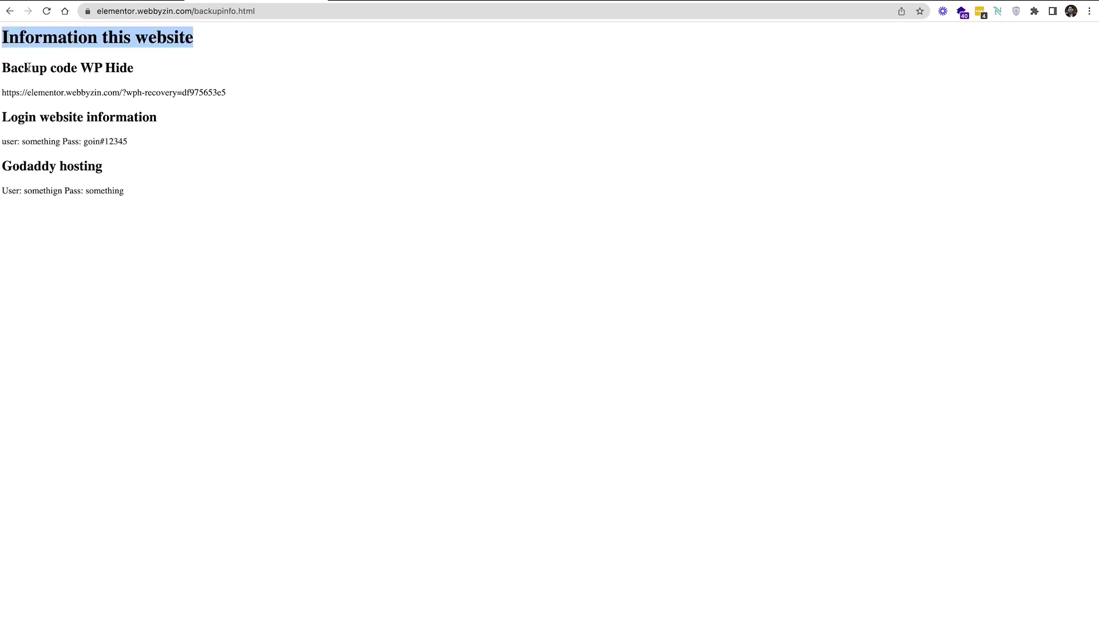
pyautogui.moveTo(23, 141); pyautogui.dragTo(62, 141)
pyautogui.click(82, 141)
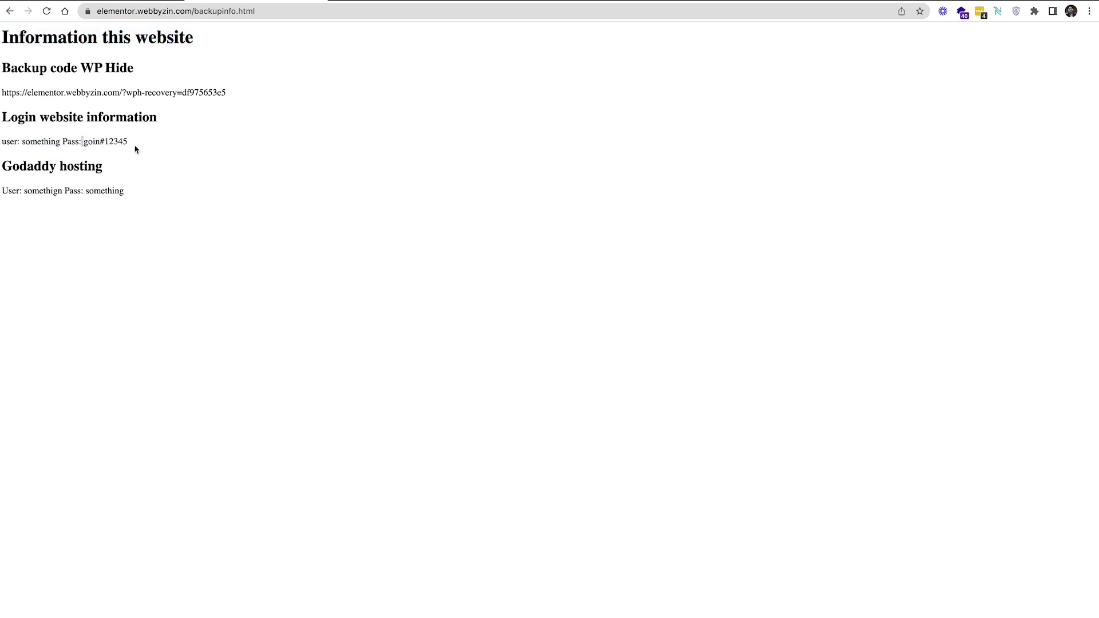
pyautogui.moveTo(77, 191); pyautogui.dragTo(83, 191)
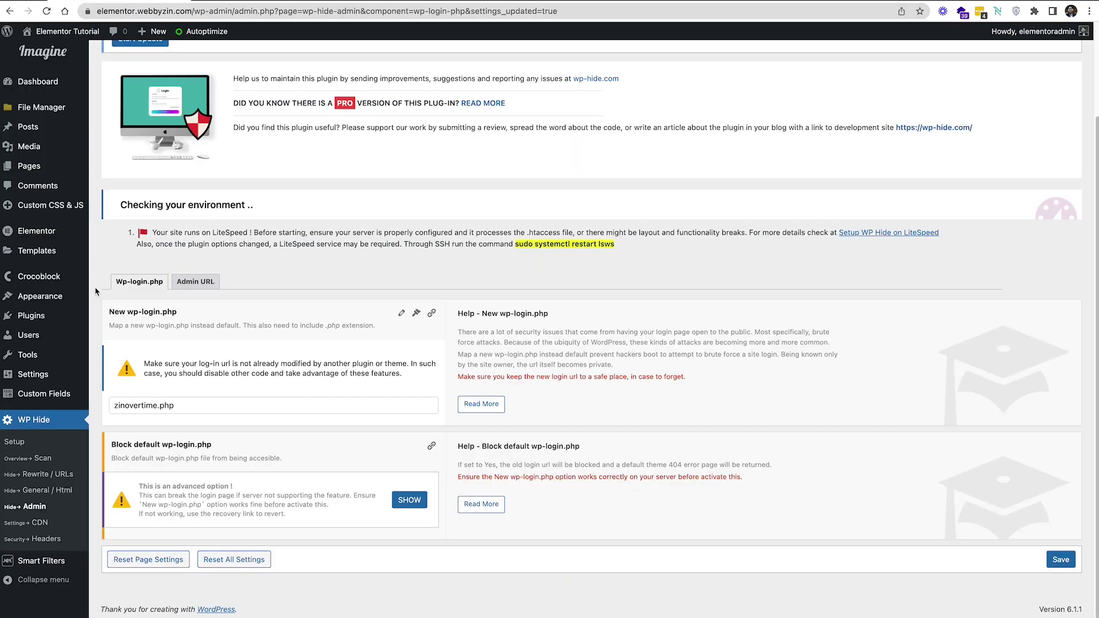
pyautogui.click(50, 113)
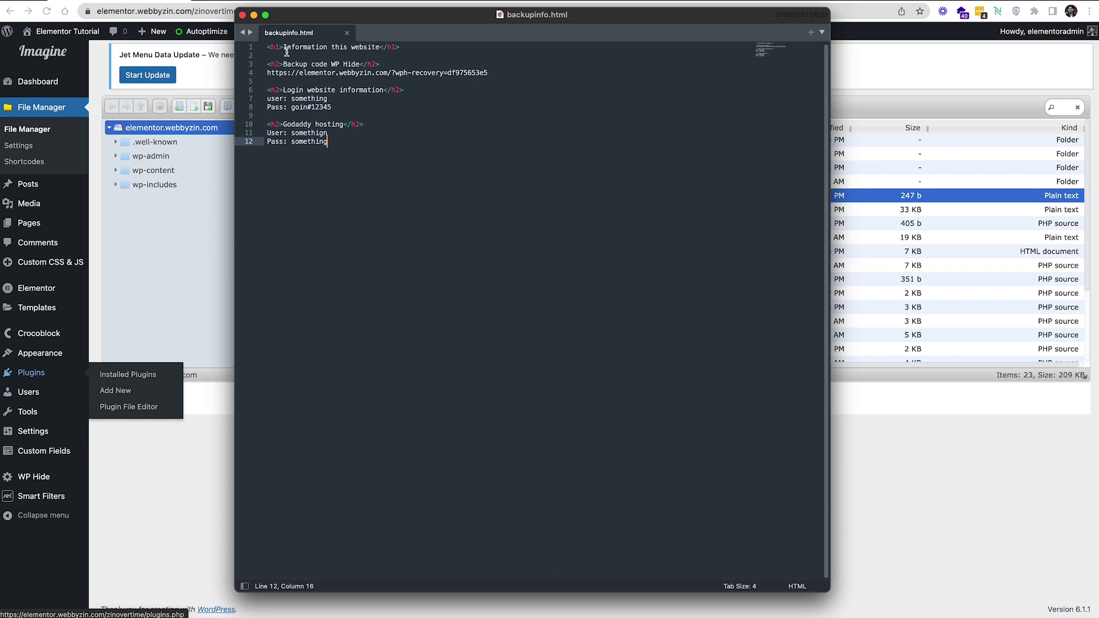
# Make the note's h1 heading blue with a style="color:blue;" attribute
pyautogui.click(280, 47)
pyautogui.write('st')
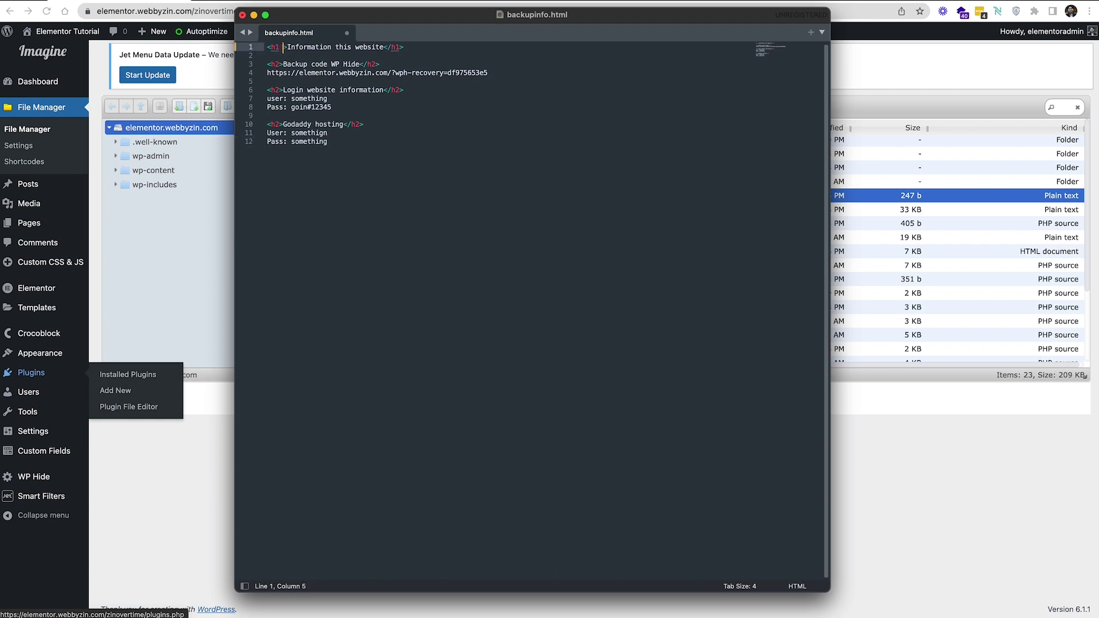
pyautogui.write('yle')
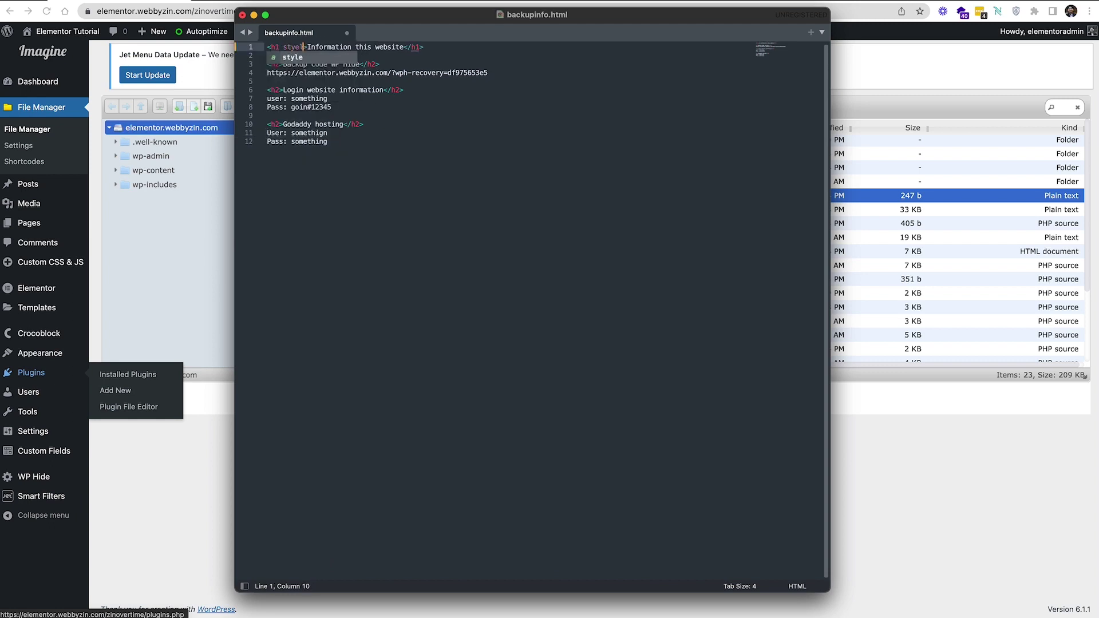
pyautogui.press('BackSpace')
pyautogui.press('BackSpace')
pyautogui.write('le=""')
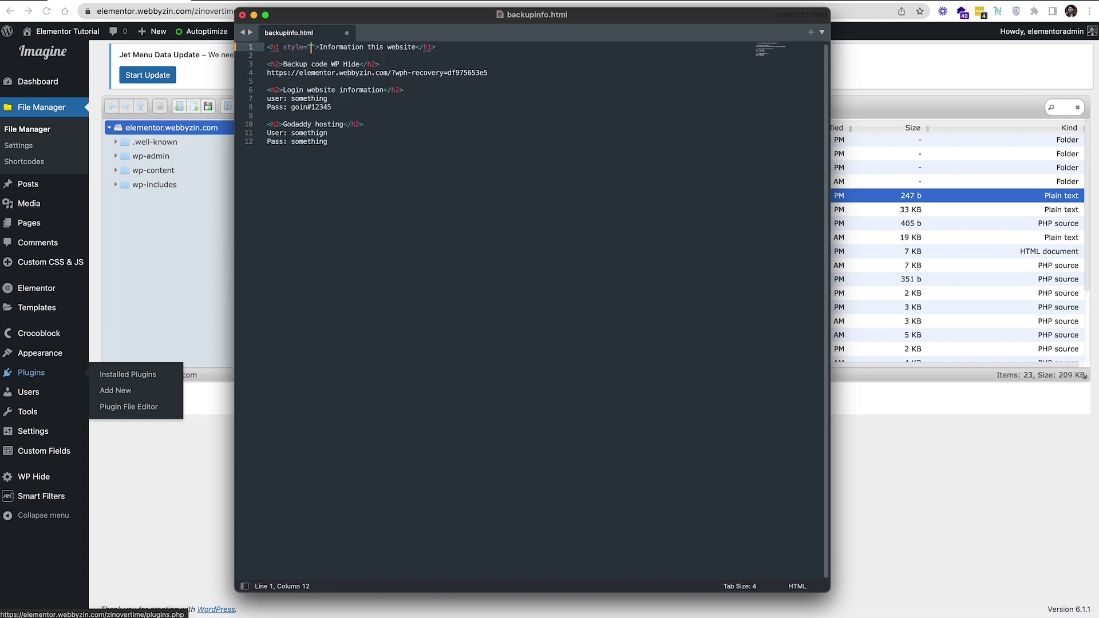
pyautogui.write('color')
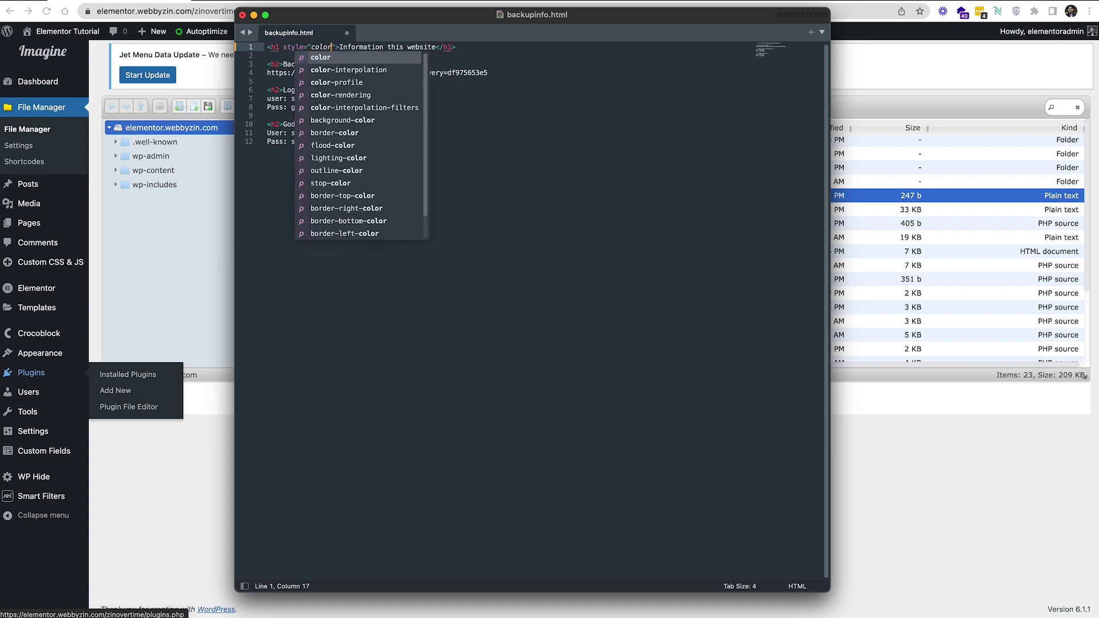
pyautogui.write(':blue')
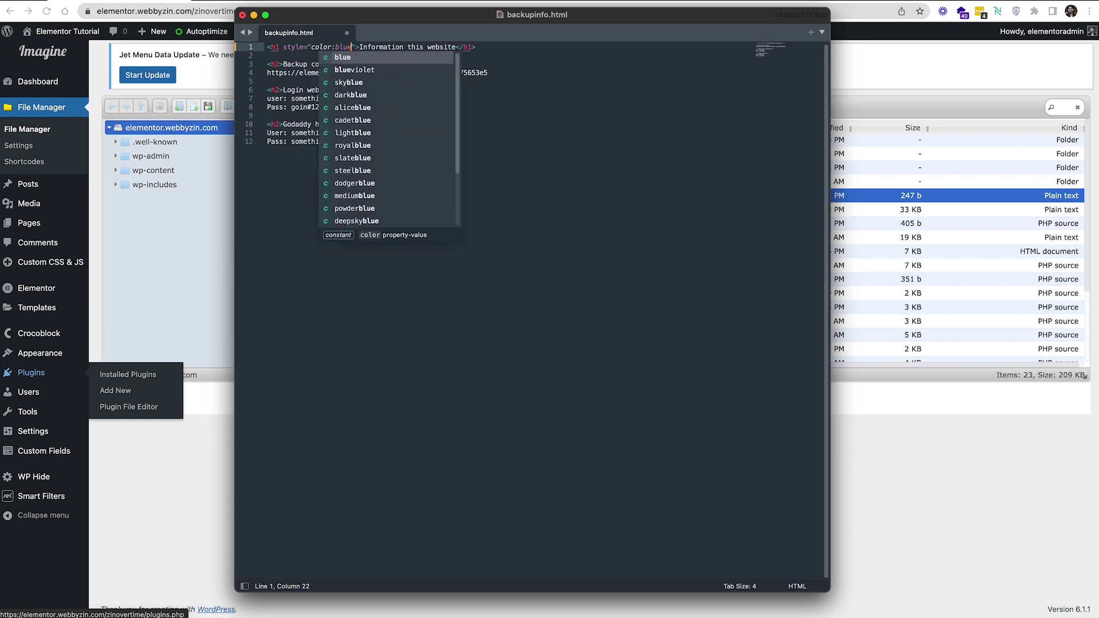
pyautogui.write(';')
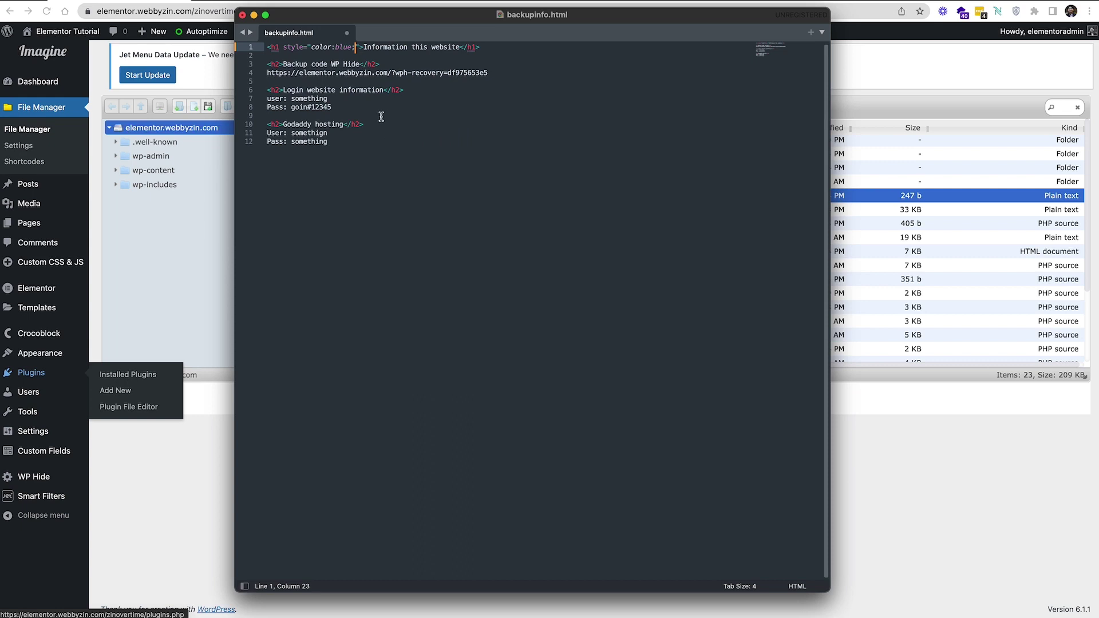
# Append <br> to the login and hosting user lines, save the note and close Sublime Text
pyautogui.click(337, 98)
pyautogui.write('<br')
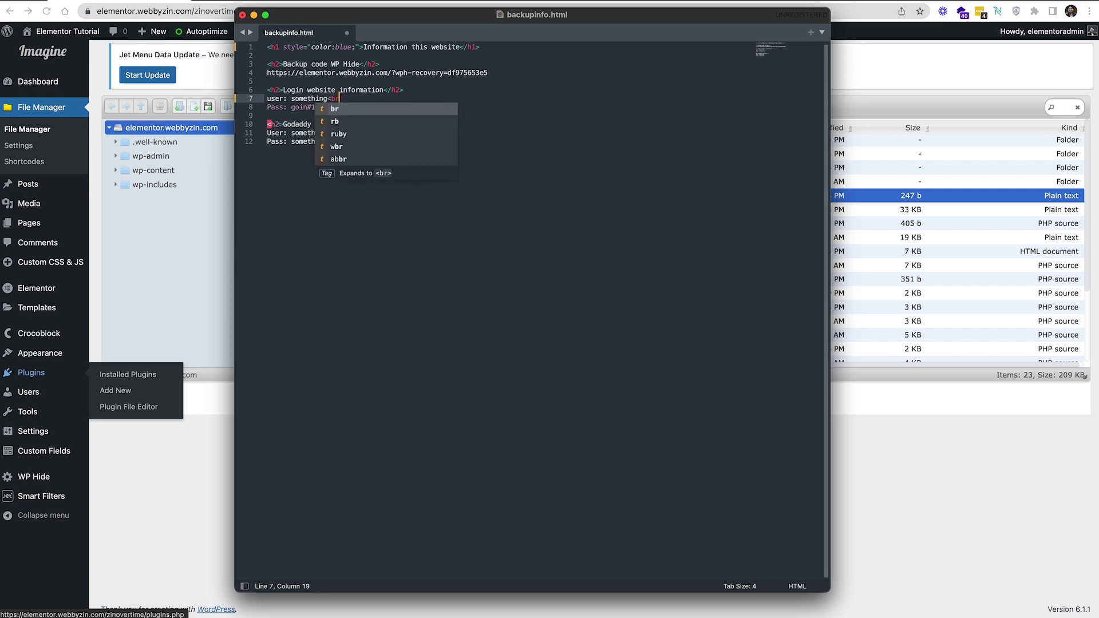
pyautogui.write('>')
pyautogui.click(349, 134)
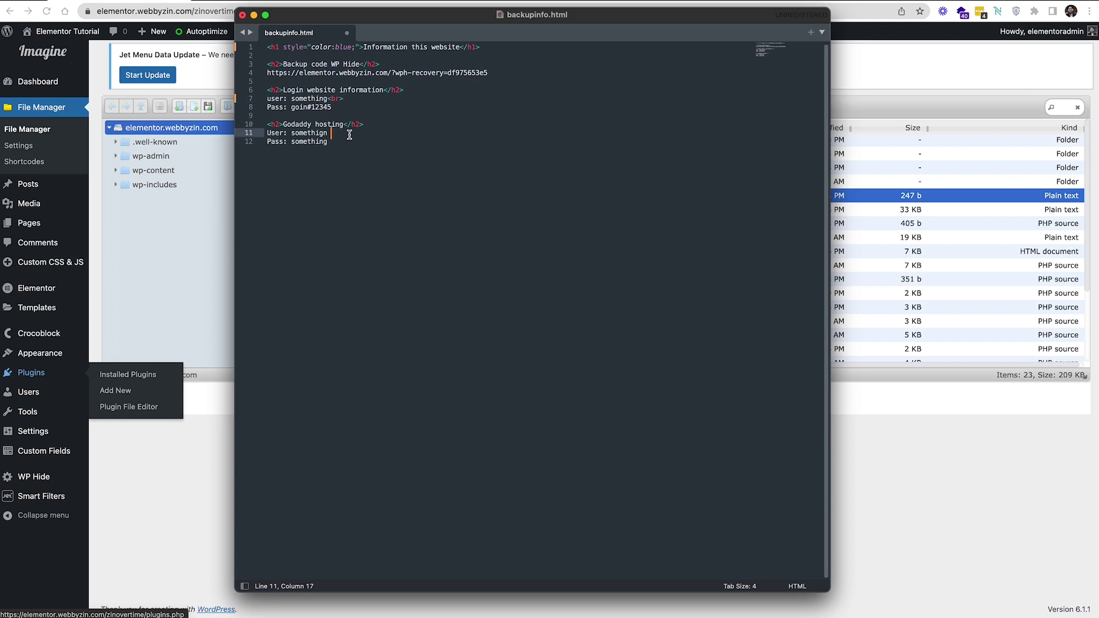
pyautogui.press('BackSpace')
pyautogui.write('<')
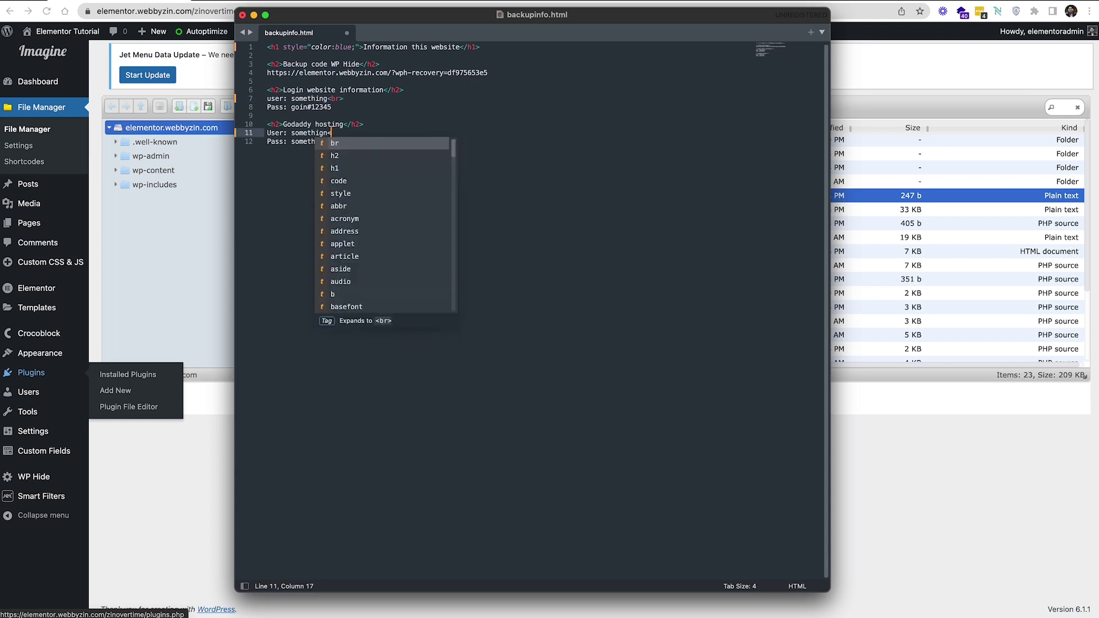
pyautogui.write('br>')
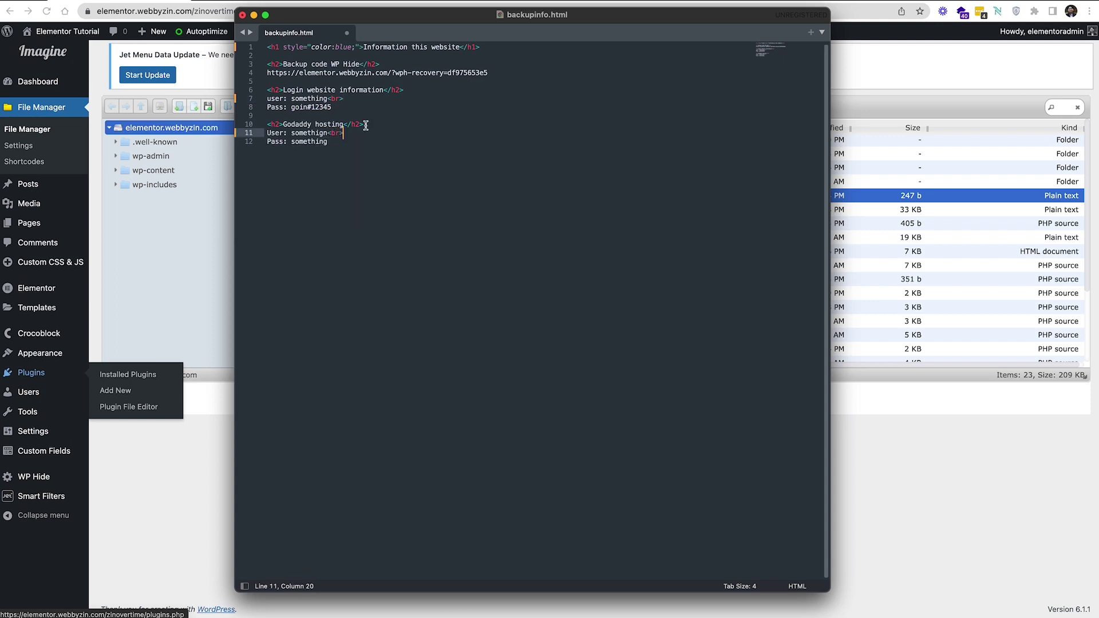
pyautogui.click(562, 162)
pyautogui.press('super+s')
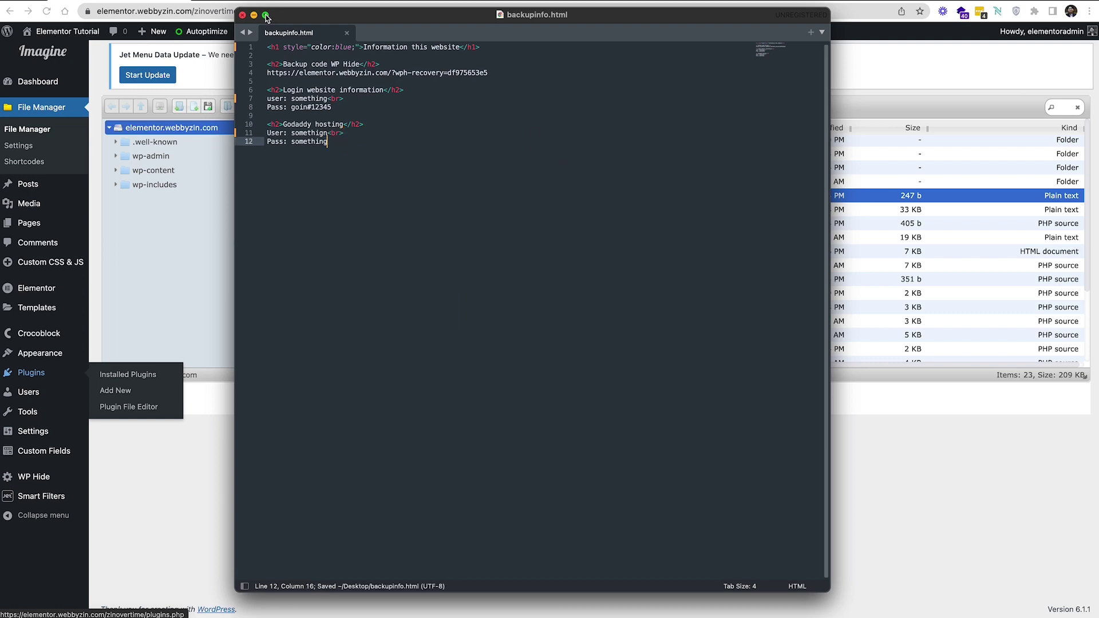
pyautogui.click(243, 15)
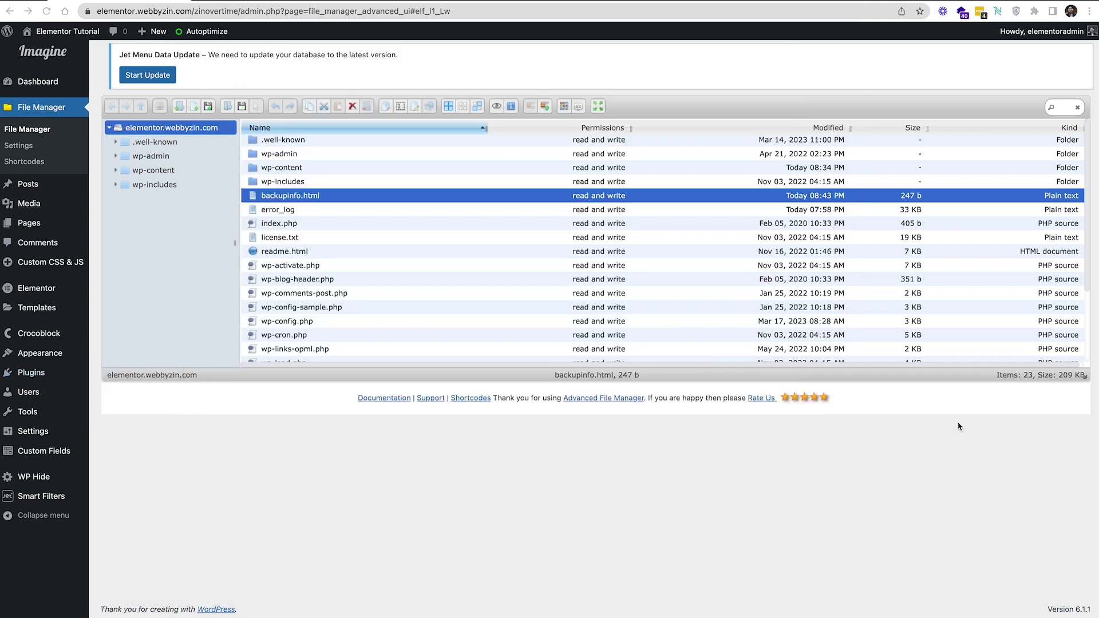
# Permanently delete the old backupinfo.html from the File Manager root
pyautogui.rightClick(376, 195)
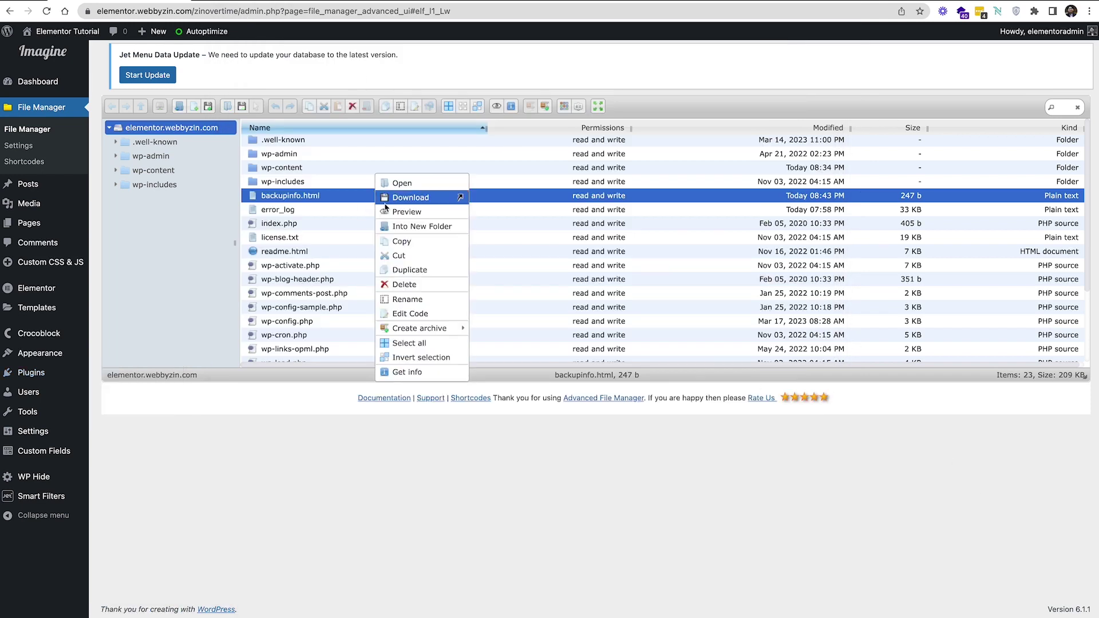
pyautogui.click(420, 285)
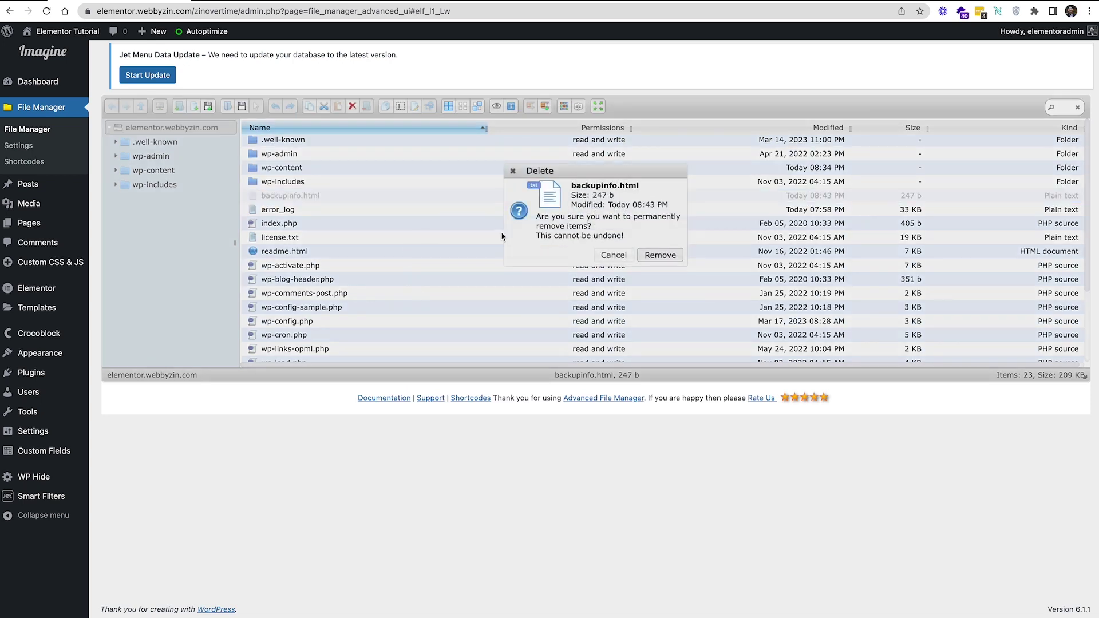
pyautogui.click(651, 257)
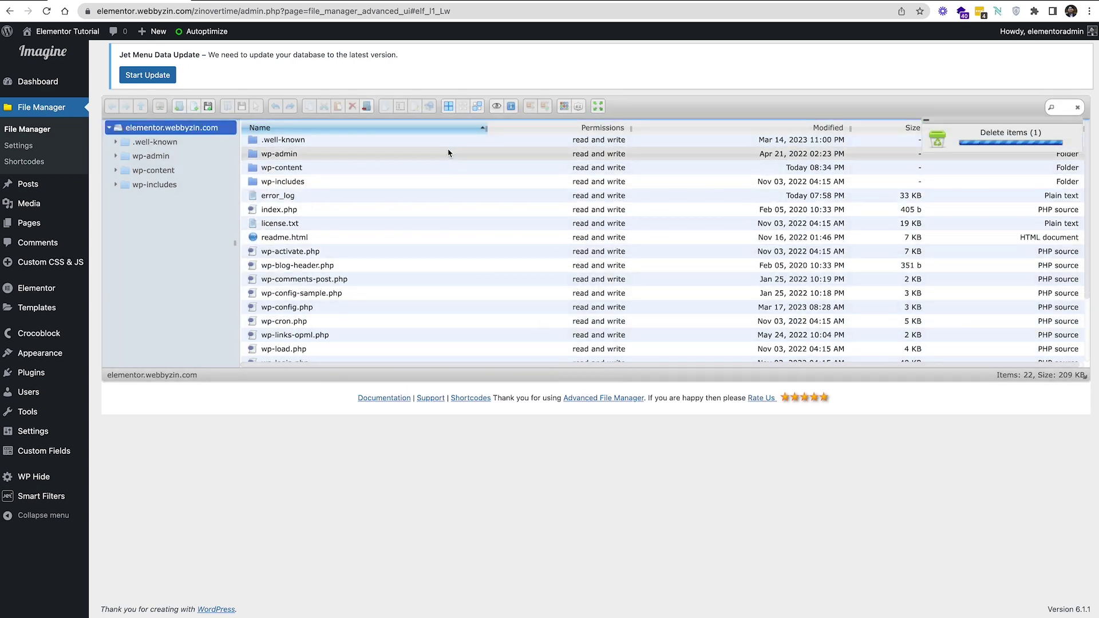
# Re-upload the edited backupinfo.html (274 b) into the File Manager root folder
pyautogui.click(208, 105)
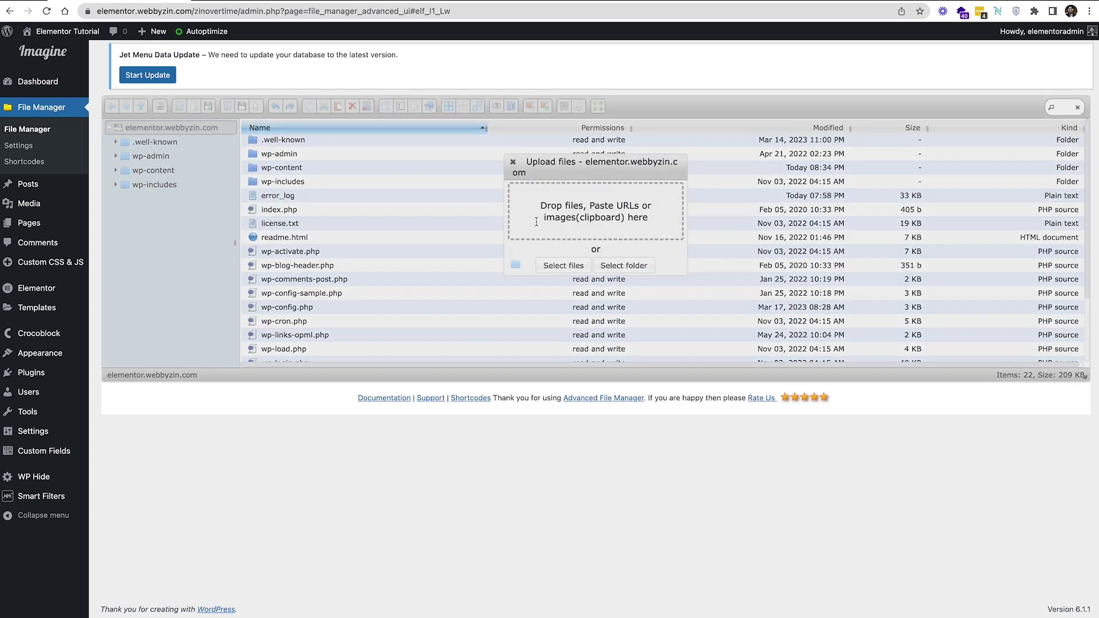
pyautogui.moveTo(731, 339); pyautogui.dragTo(596, 226)
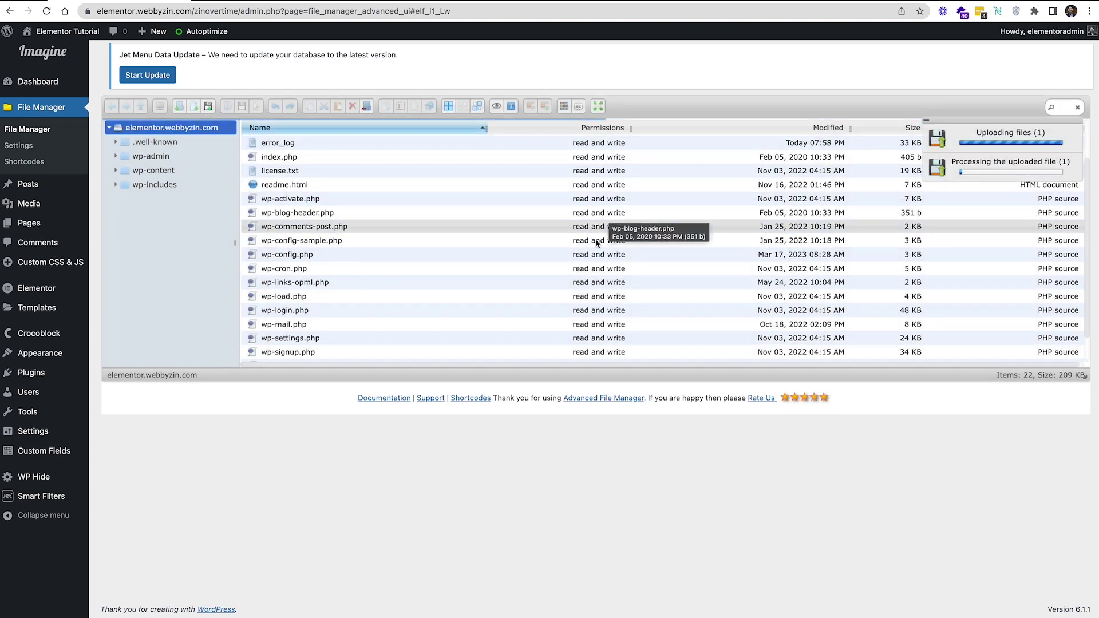
pyautogui.scroll(3, 532, 234)
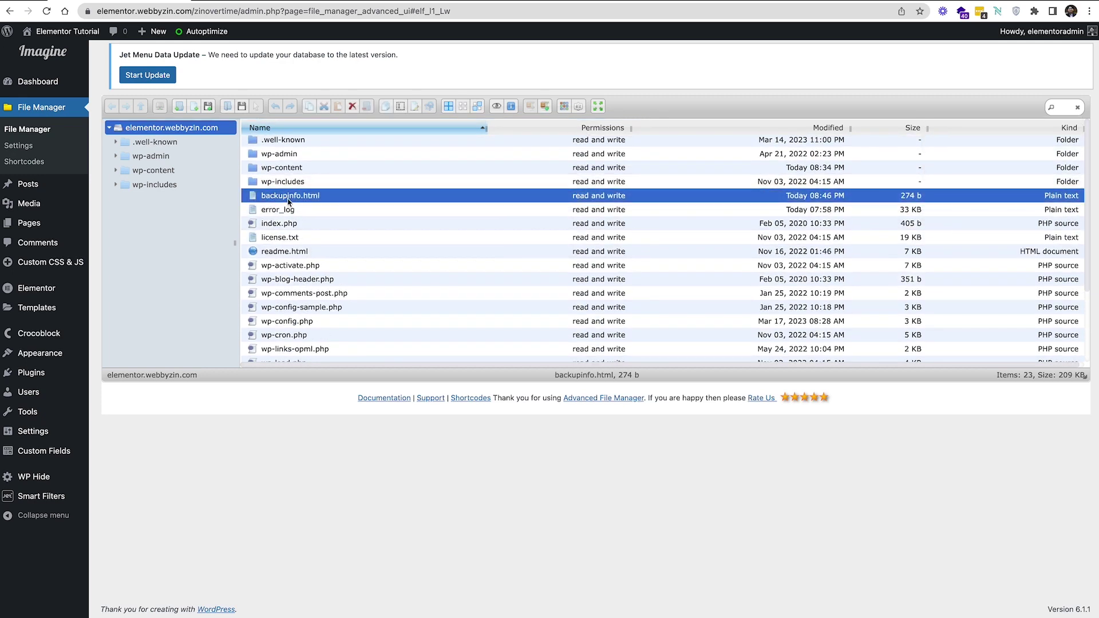
# Reload the backupinfo.html page to show the blue heading and separated user and pass lines
pyautogui.click(285, 1)
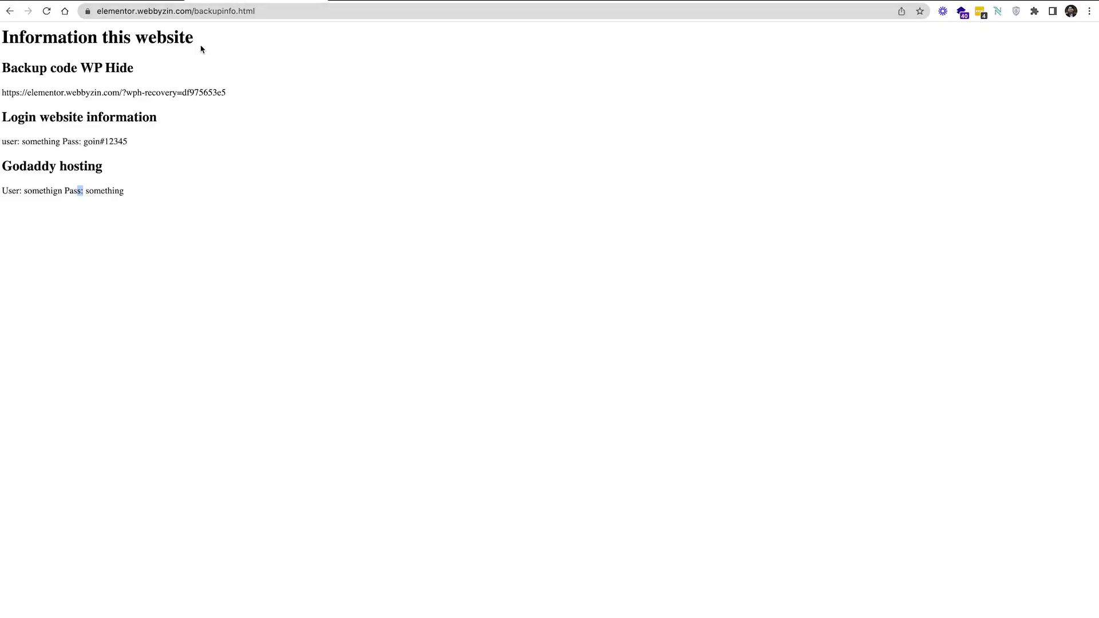
pyautogui.click(47, 14)
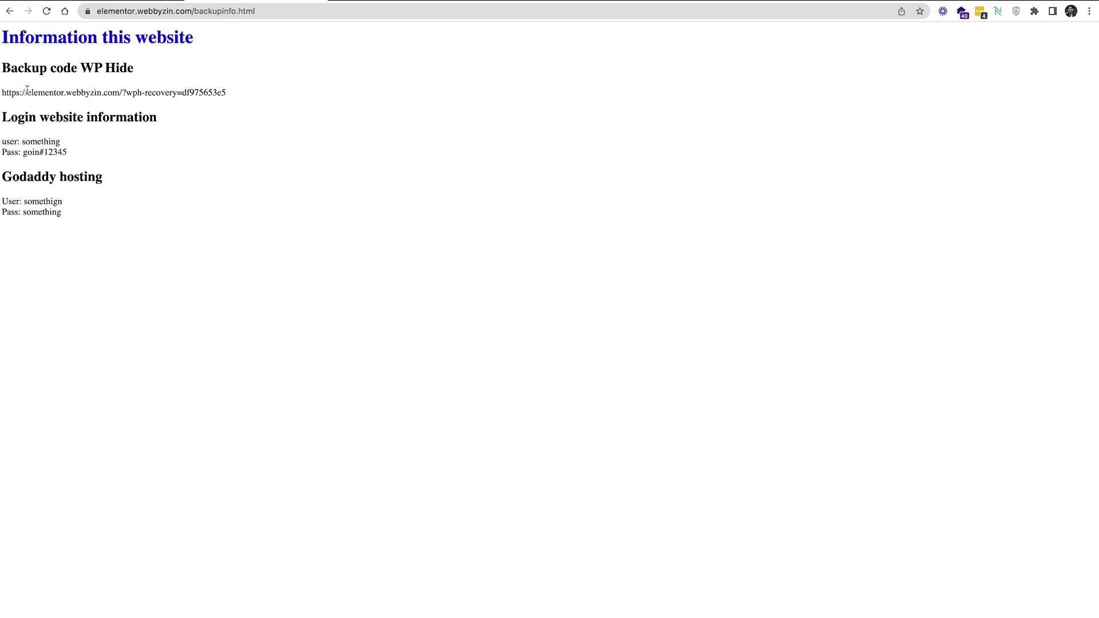
pyautogui.moveTo(27, 91)
pyautogui.mouseDown()
pyautogui.moveTo(266, 96)
pyautogui.moveTo(12, 92)
pyautogui.mouseUp()
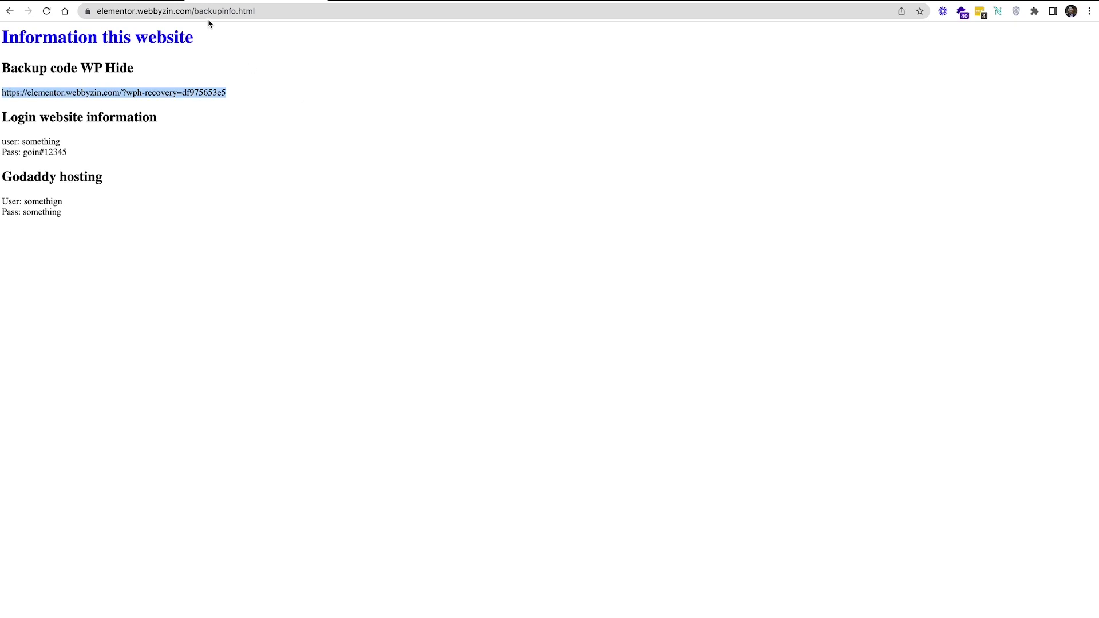
pyautogui.click(141, 1)
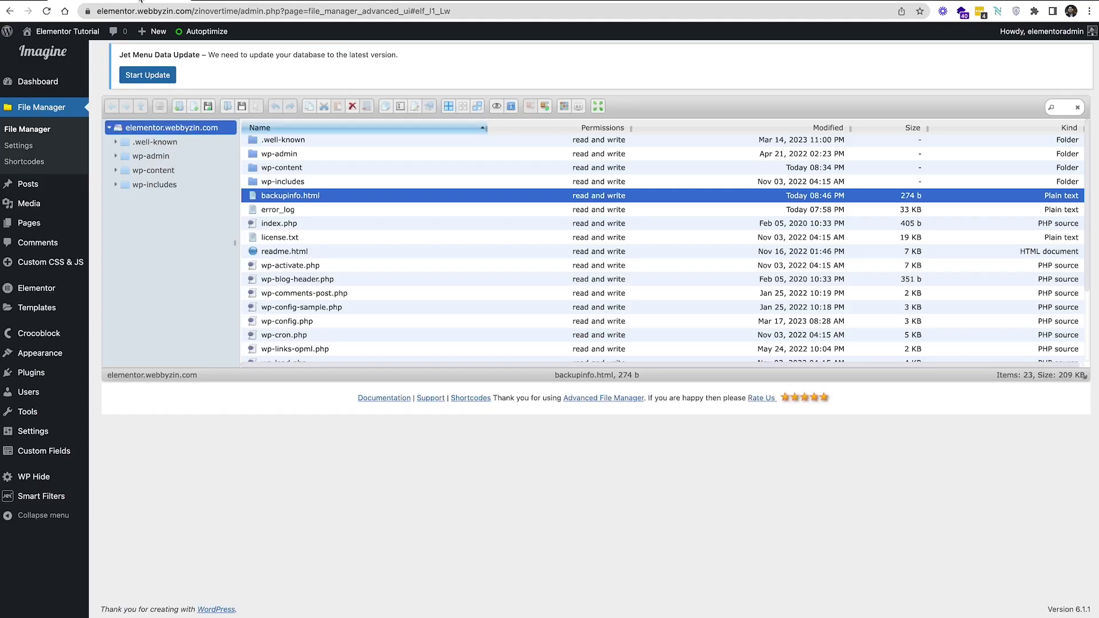
pyautogui.moveTo(63, 32)
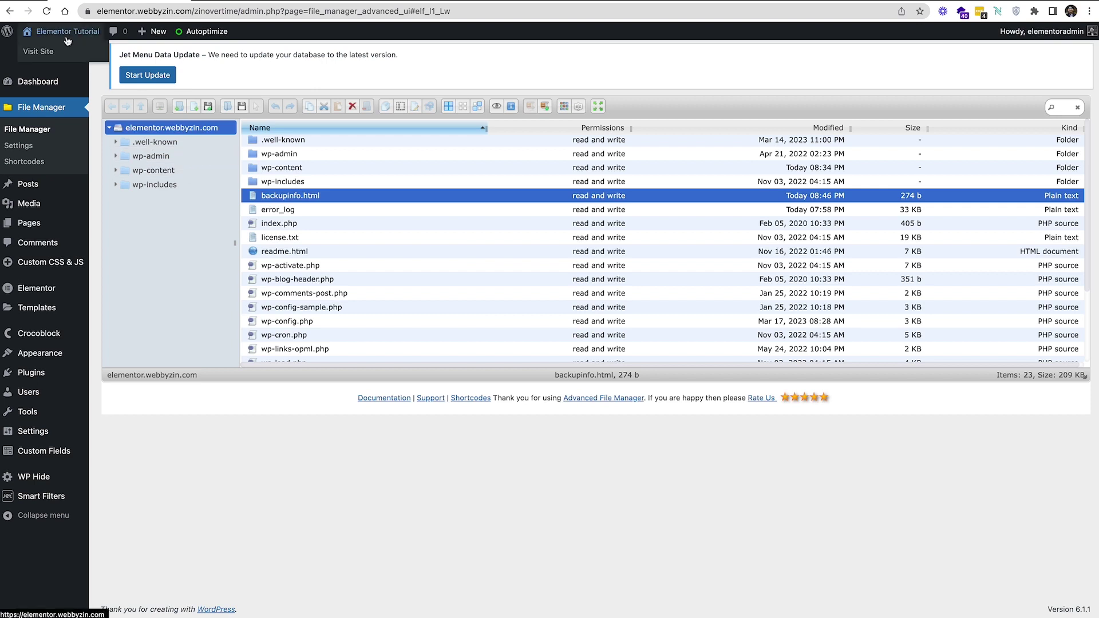
pyautogui.click(47, 55)
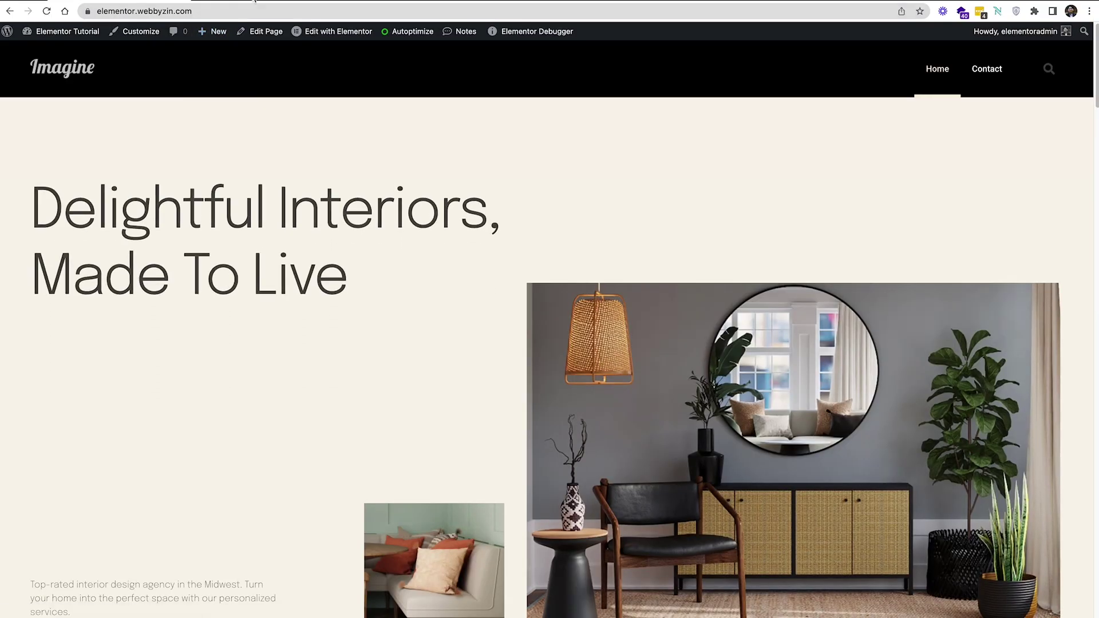
pyautogui.click(254, 1)
pyautogui.click(237, 95)
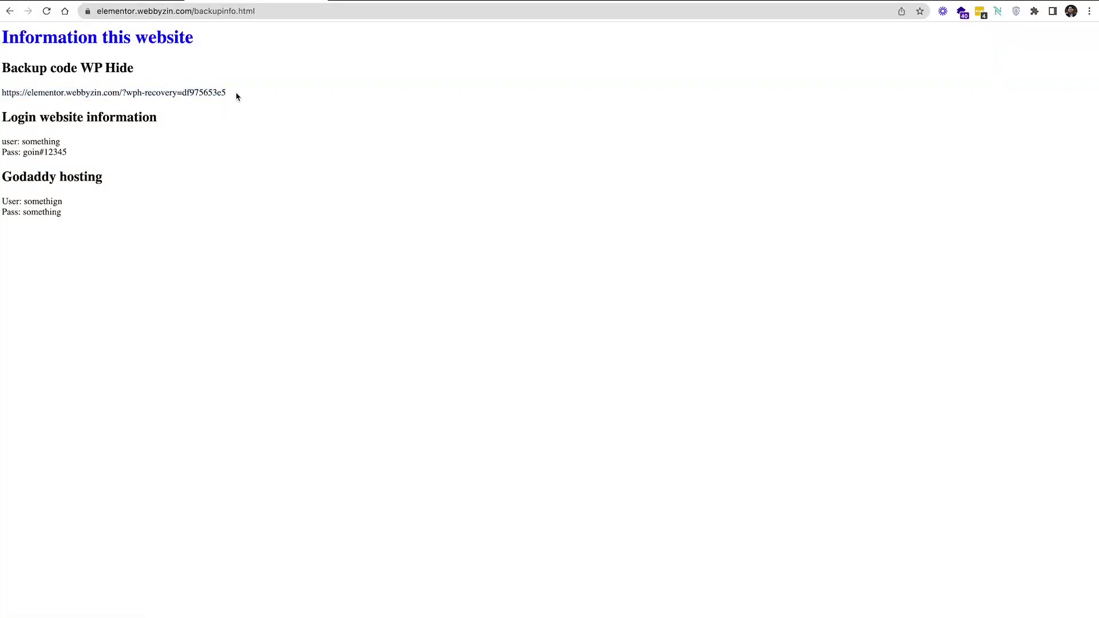
# Select the full WP Hide recovery link line in the note for copying
pyautogui.click(287, 11)
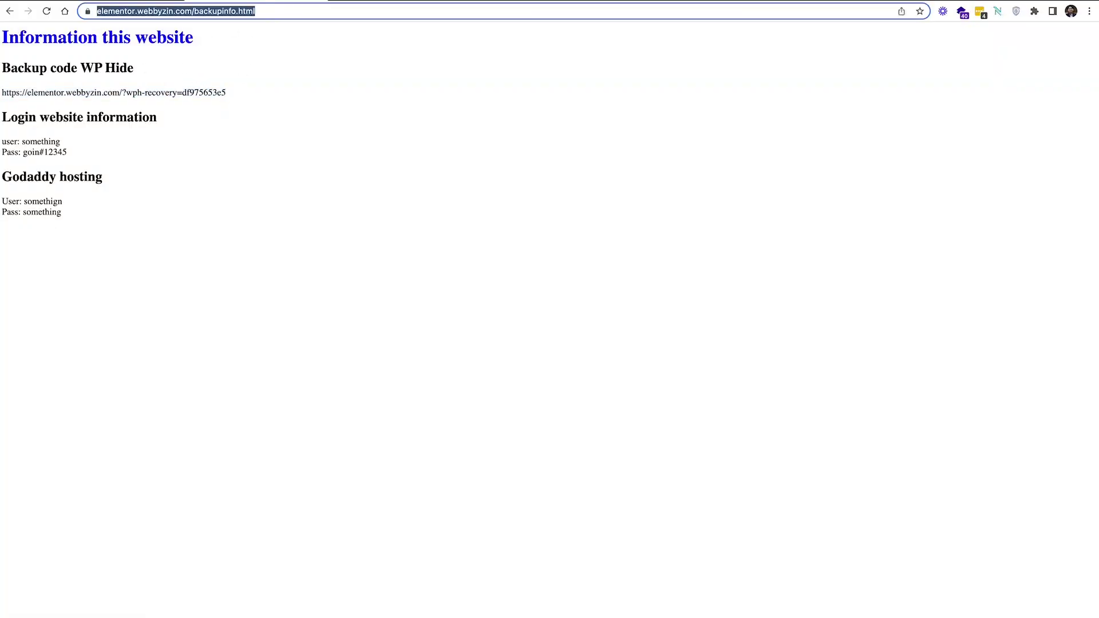
pyautogui.moveTo(245, 94); pyautogui.dragTo(3, 94)
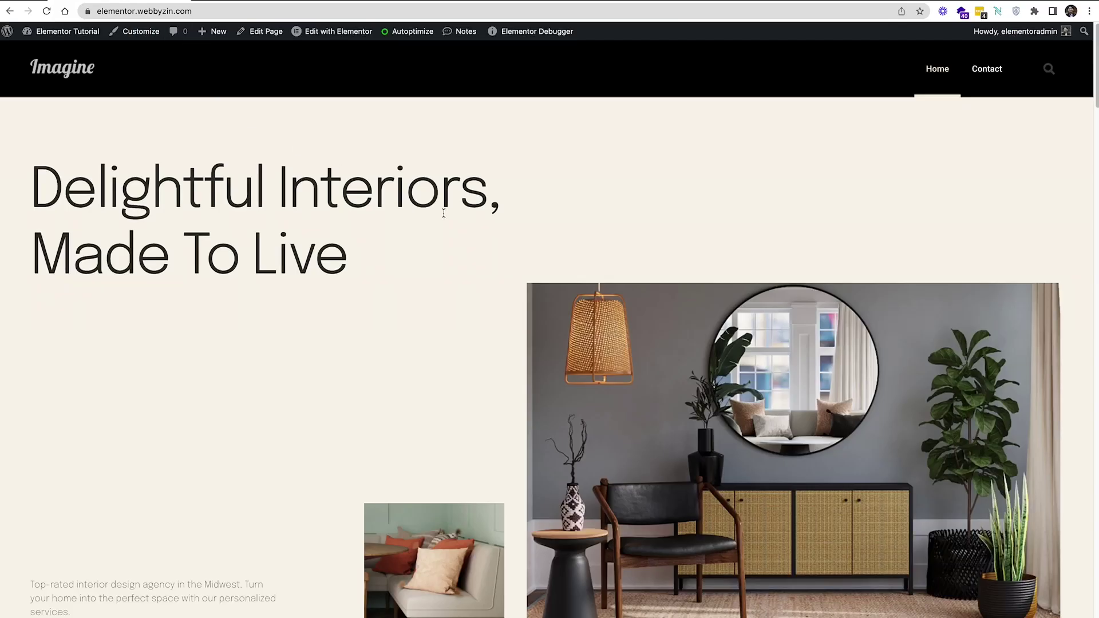
pyautogui.scroll(-7, 447, 216)
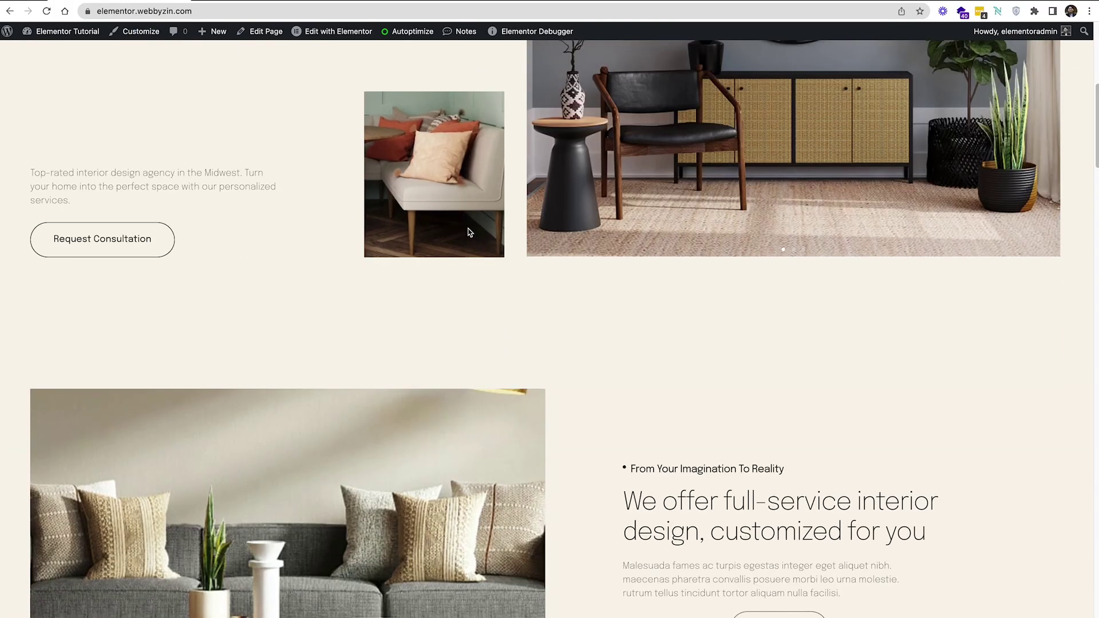
pyautogui.scroll(-10, 468, 231)
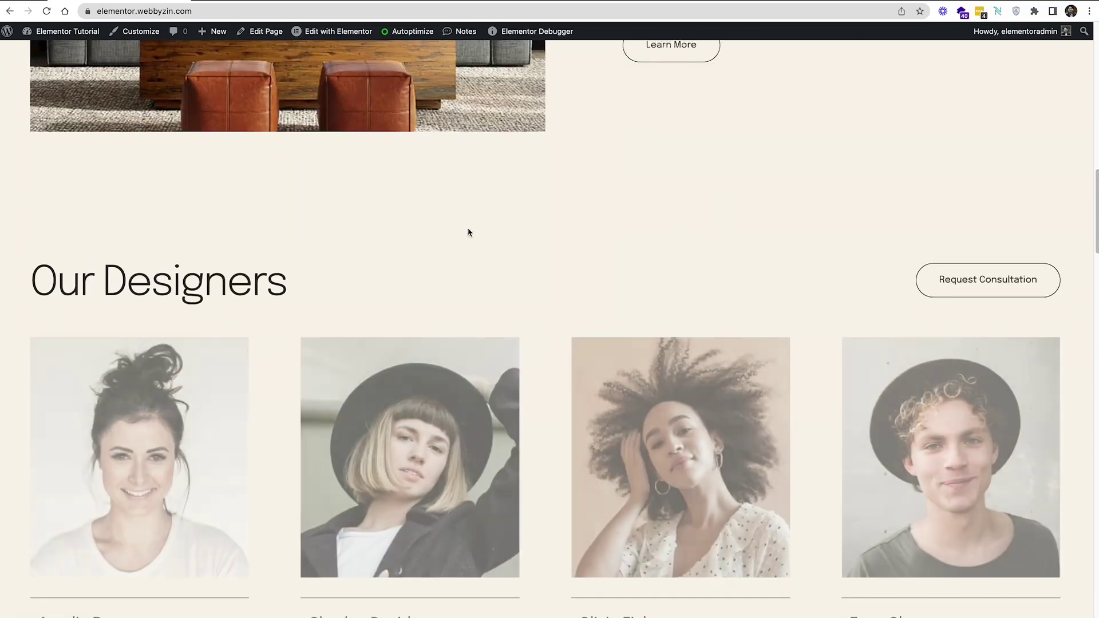
pyautogui.scroll(-3, 503, 286)
pyautogui.scroll(4, 522, 300)
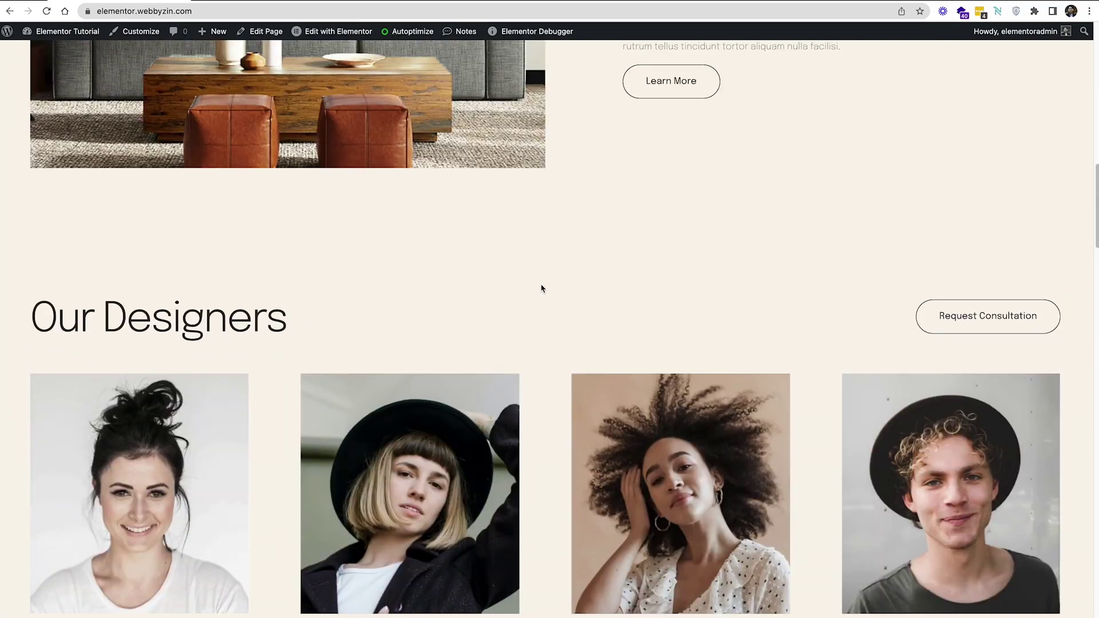
pyautogui.scroll(-14, 564, 282)
pyautogui.scroll(8, 572, 292)
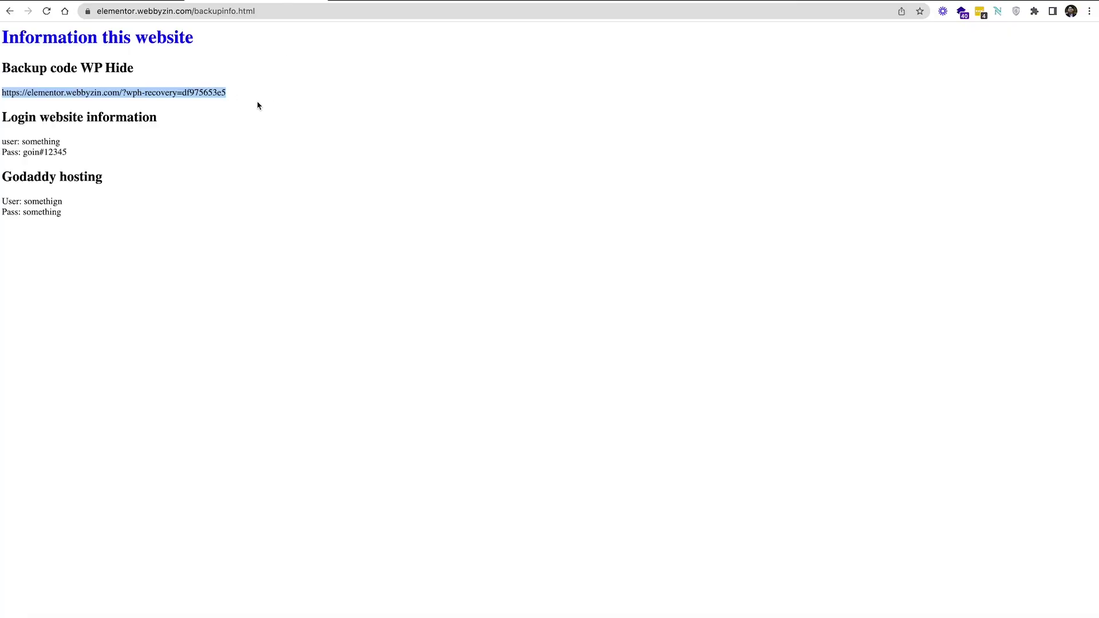
pyautogui.moveTo(241, 94); pyautogui.dragTo(2, 95)
pyautogui.press('super+c')
# Paste and load the WP Hide recovery link to reset the plugin, then continue to the site
pyautogui.click(204, 9)
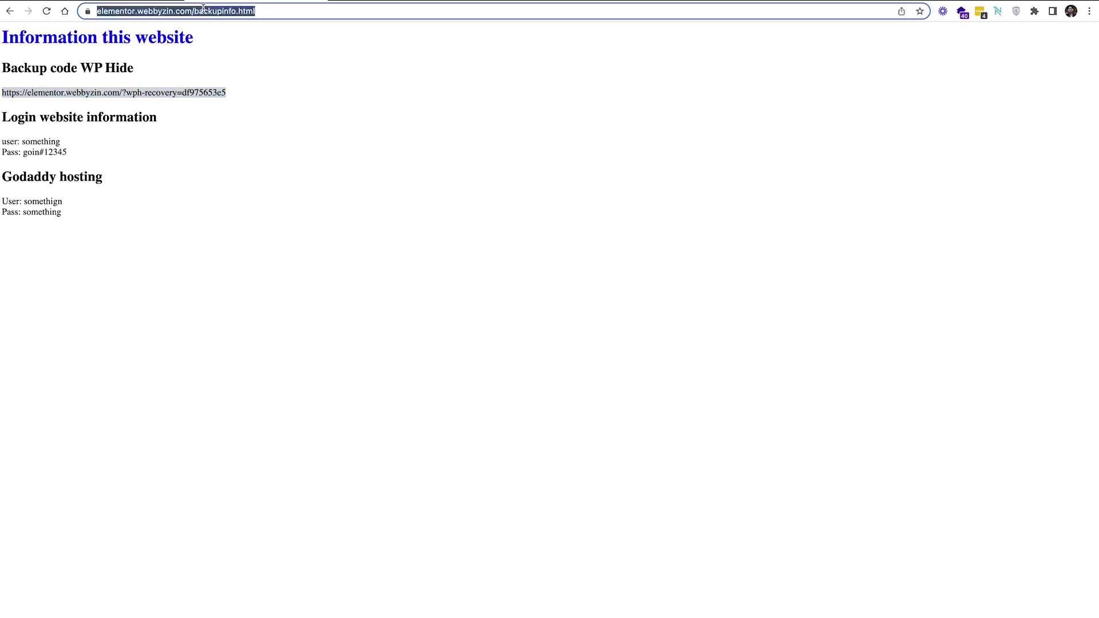
pyautogui.press('super+v')
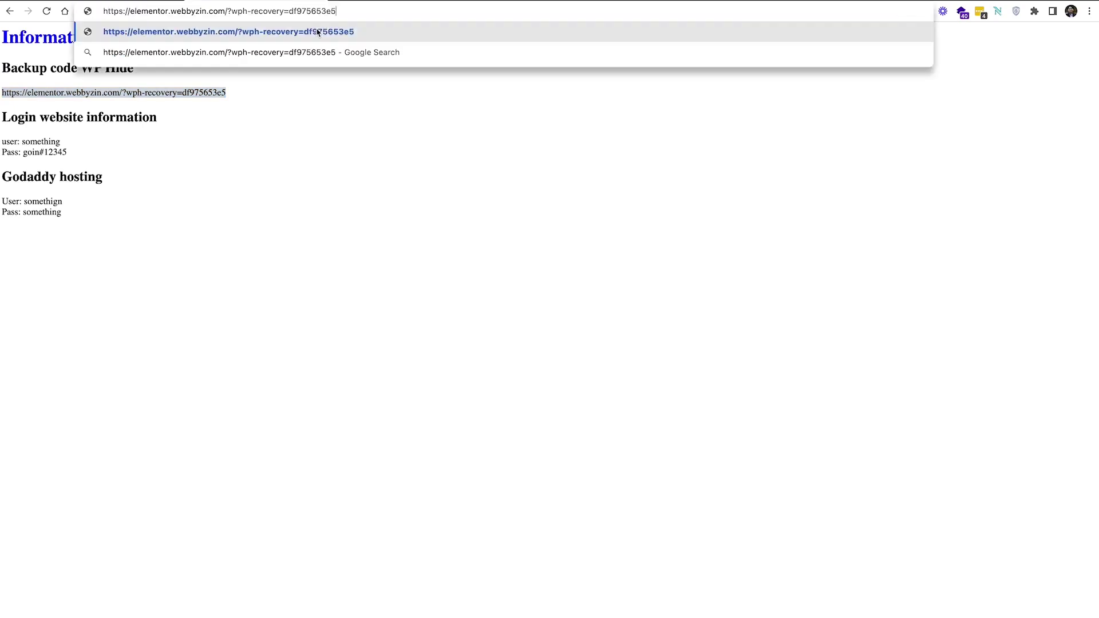
pyautogui.press('Return')
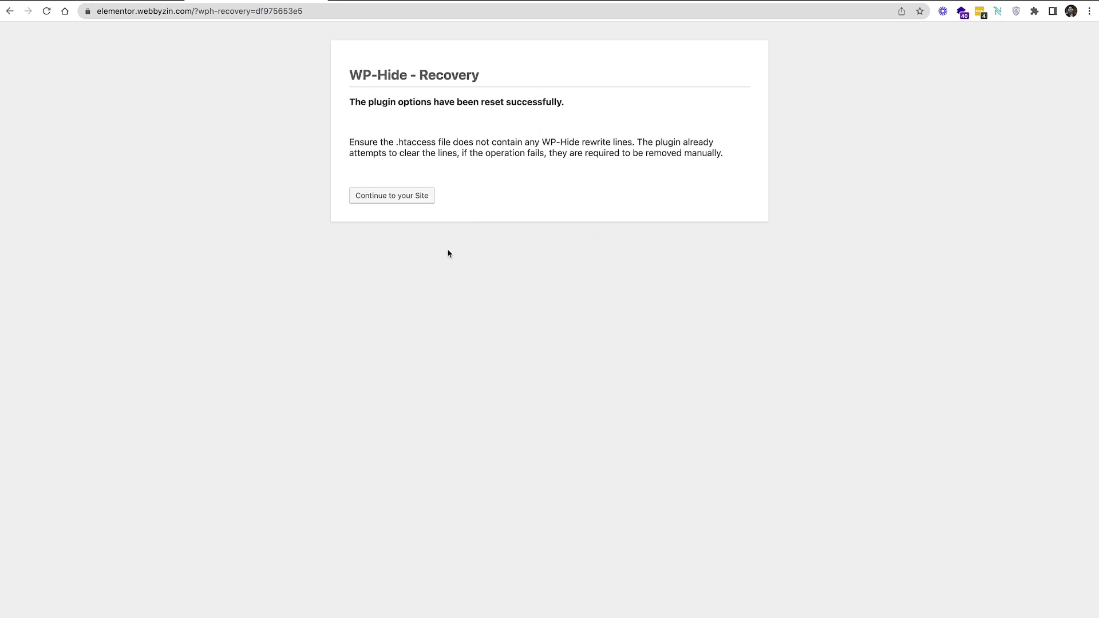
pyautogui.click(380, 197)
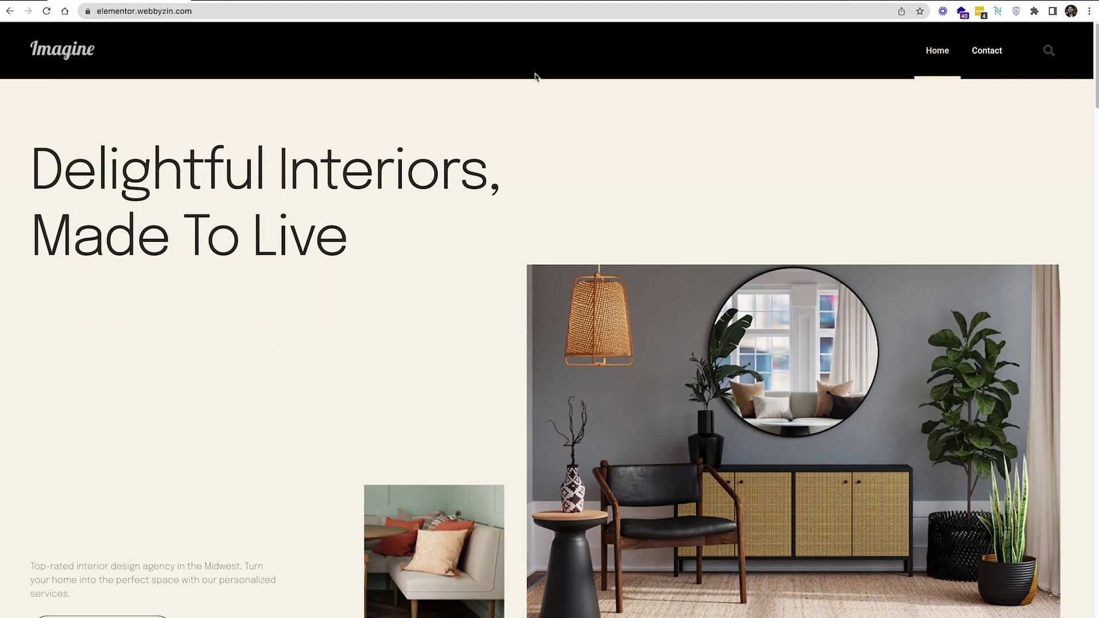
# Open the default /admin address and log in with the saved credentials
pyautogui.click(428, 7)
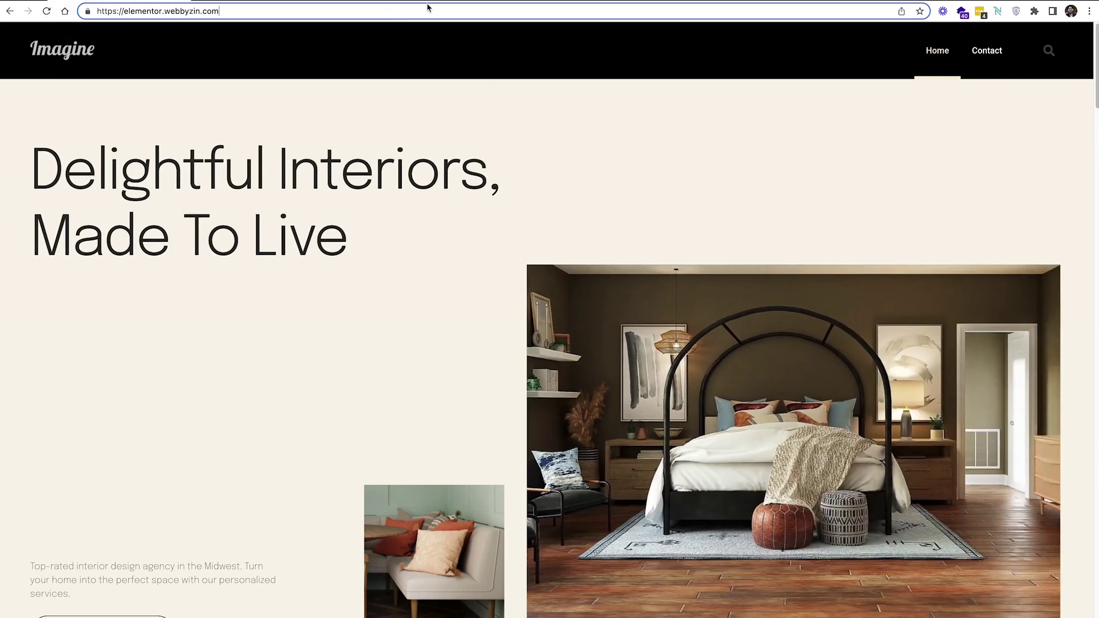
pyautogui.write('/')
pyautogui.write('admin')
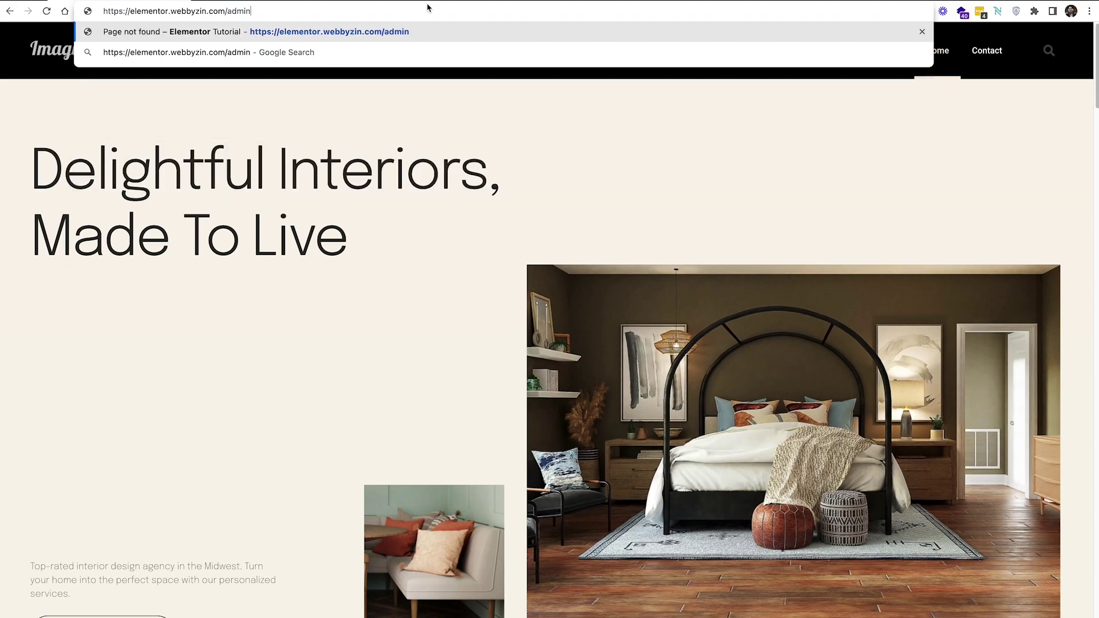
pyautogui.press('Return')
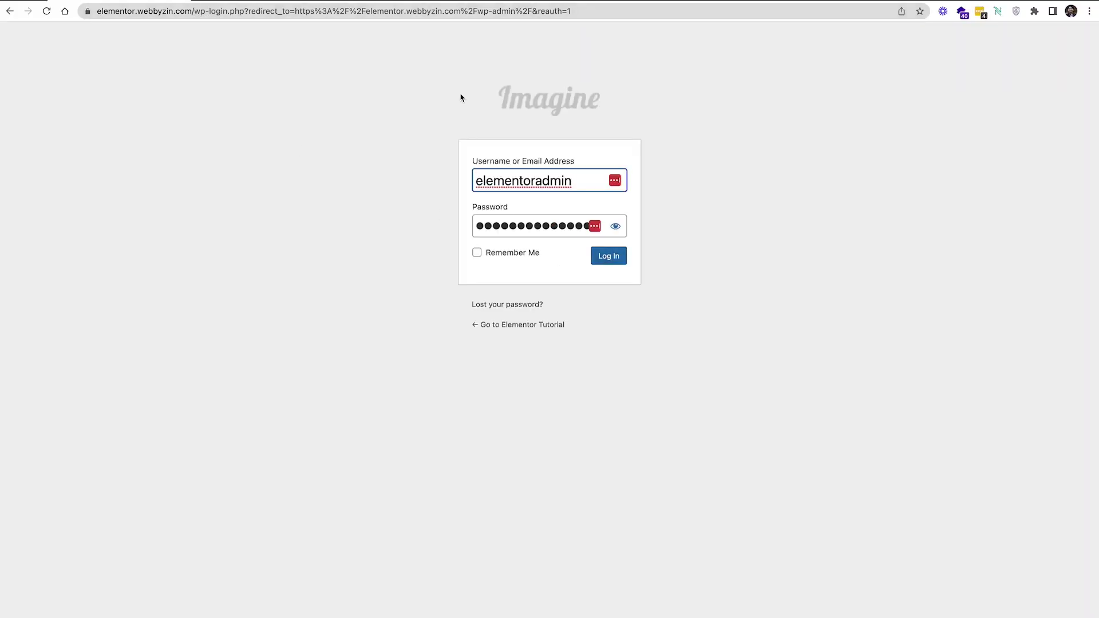
pyautogui.click(621, 264)
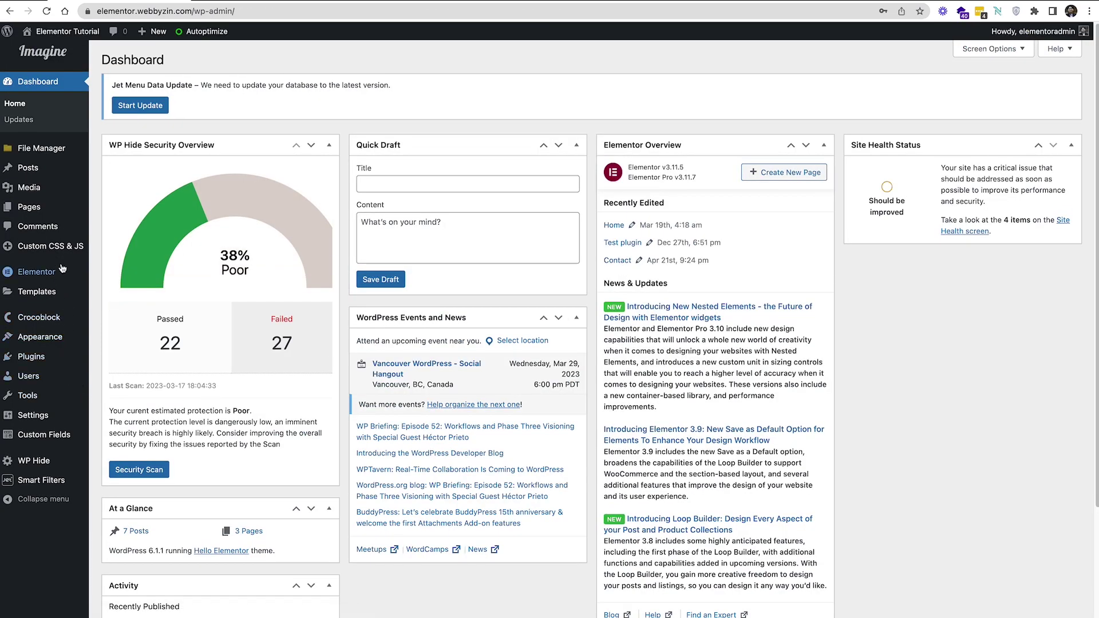
# Check the WP Content, WP Includes, Theme, Plugins and Uploads rewrite tabs show empty default paths
pyautogui.moveTo(49, 461)
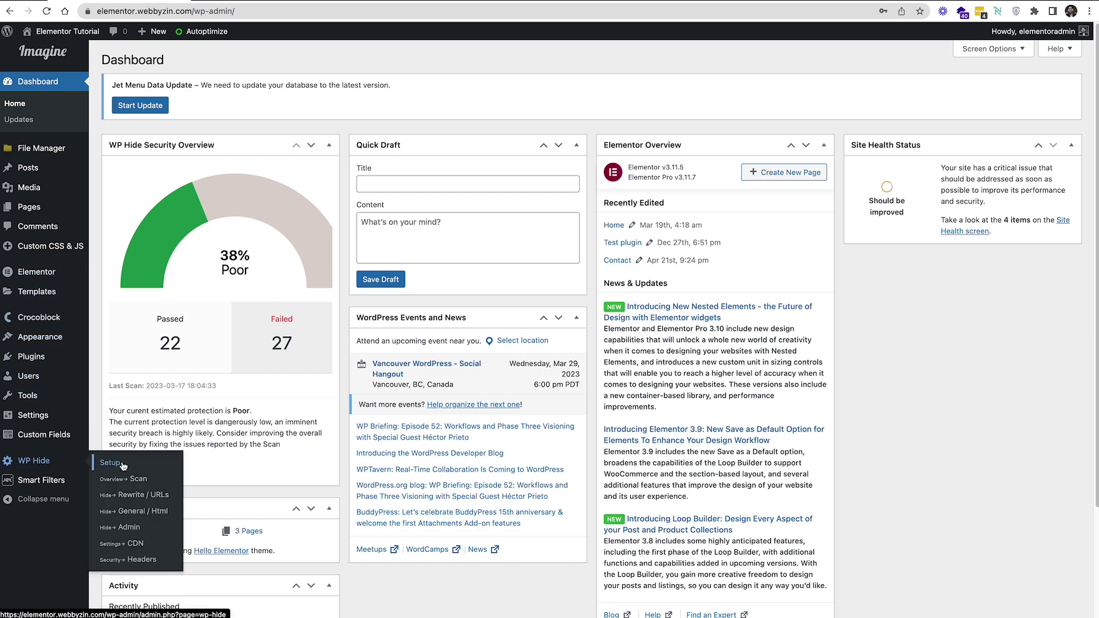
pyautogui.click(125, 494)
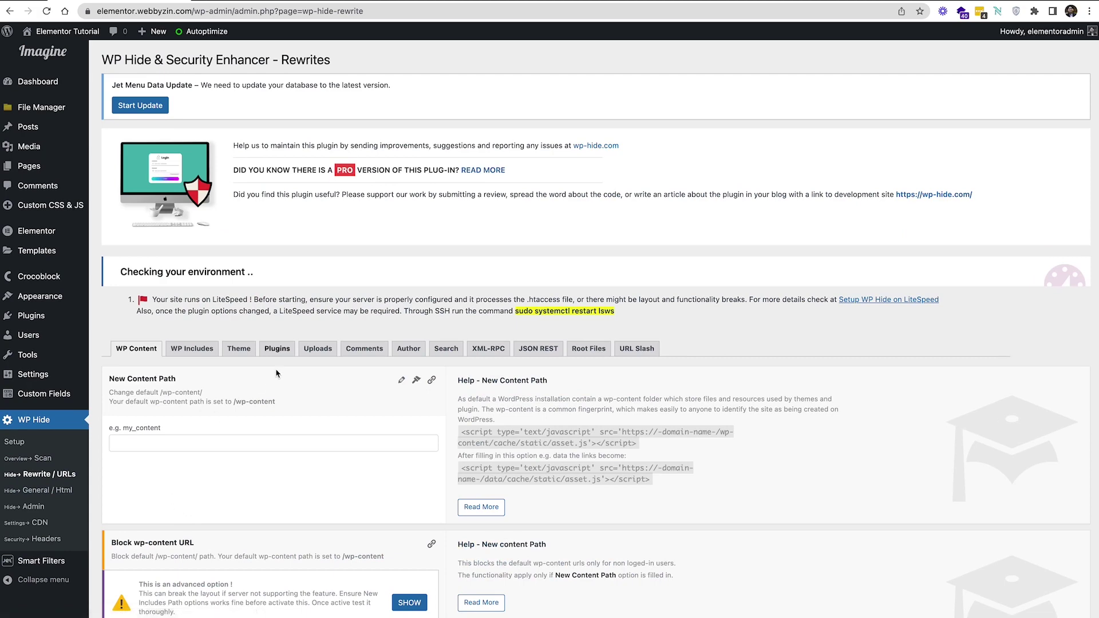
pyautogui.scroll(-2, 350, 334)
pyautogui.click(123, 336)
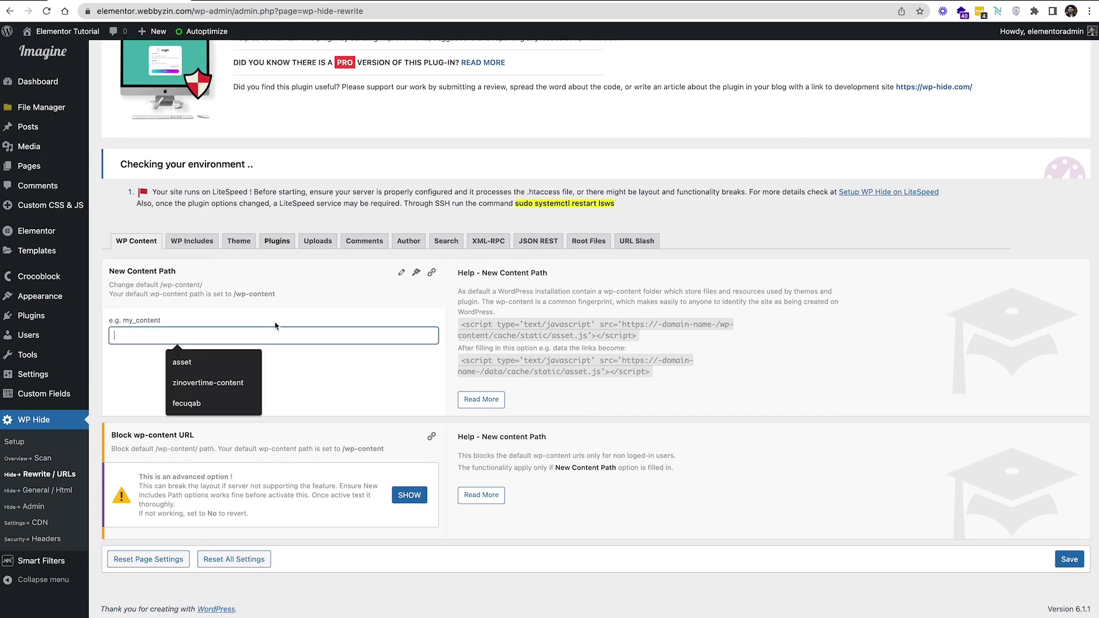
pyautogui.click(202, 241)
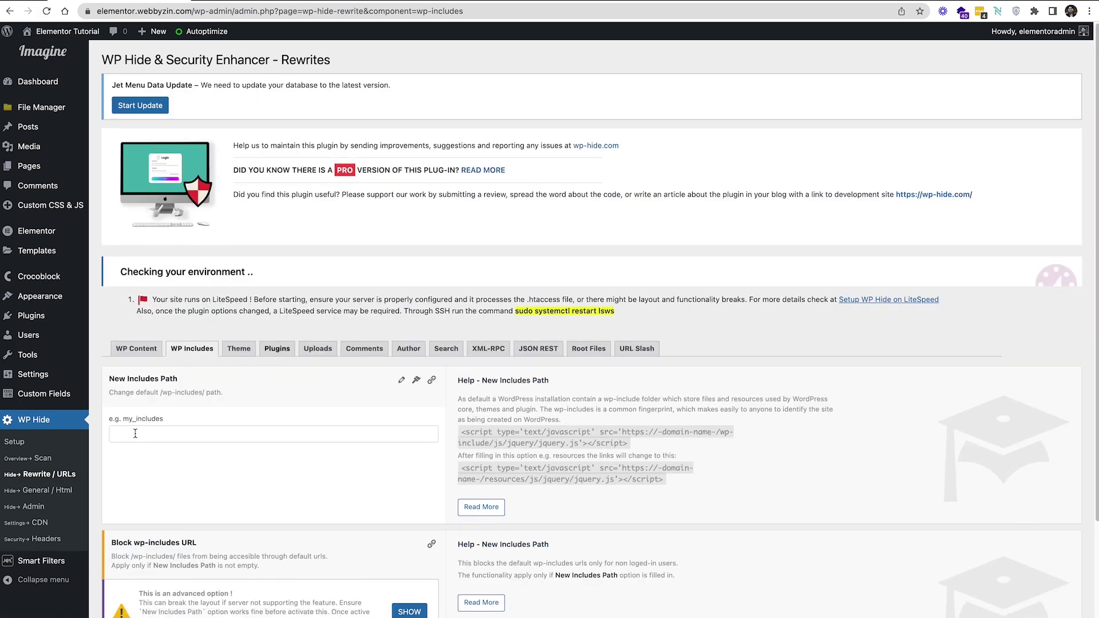
pyautogui.click(239, 349)
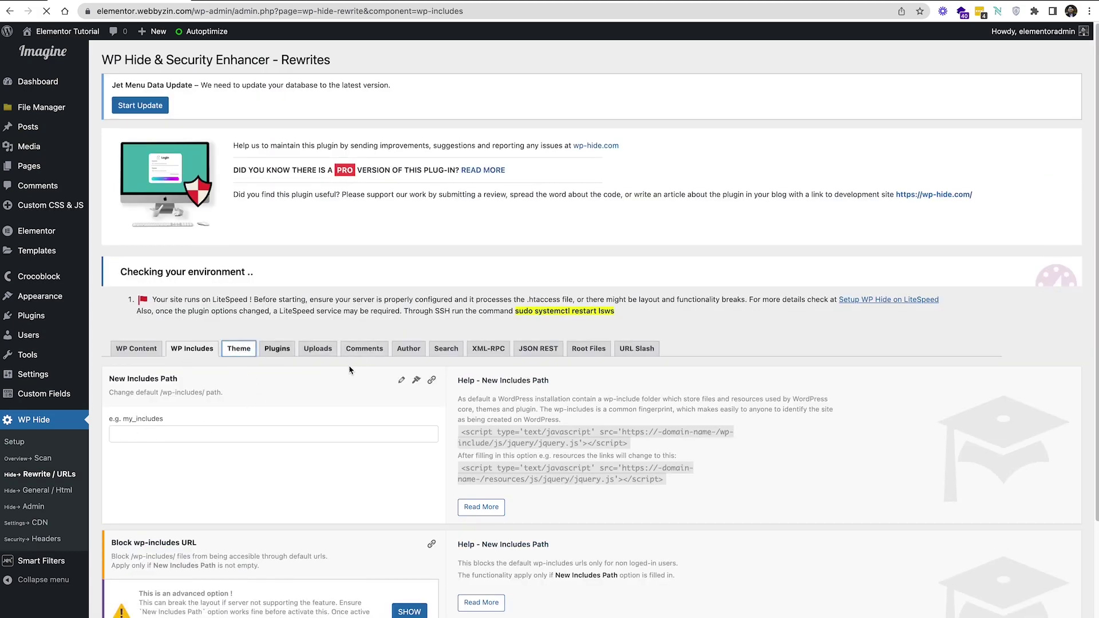
pyautogui.click(292, 353)
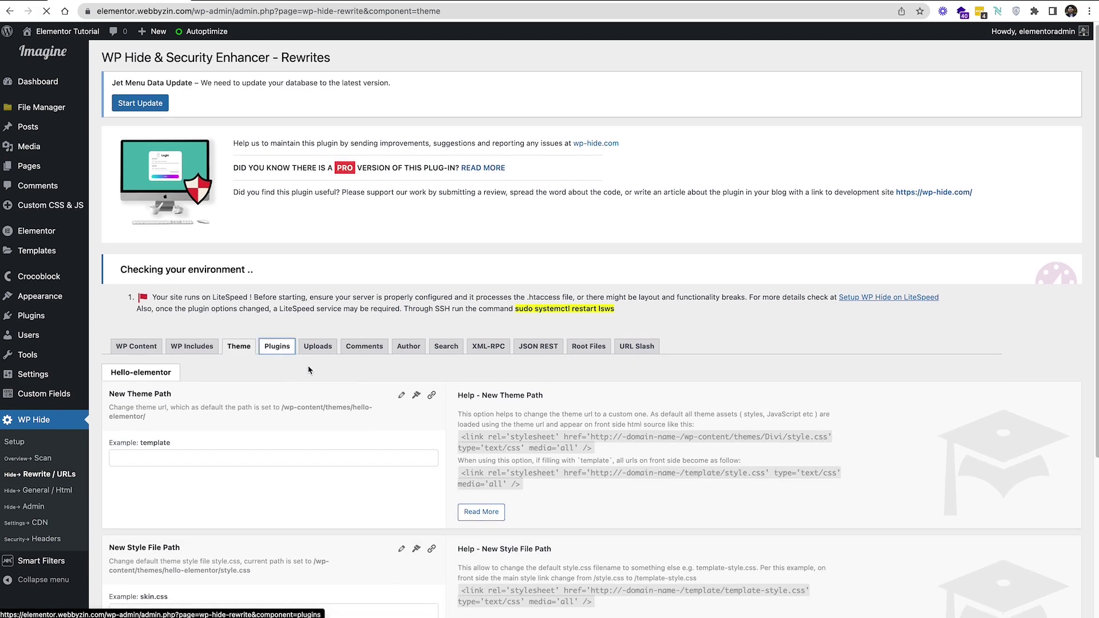
pyautogui.click(319, 351)
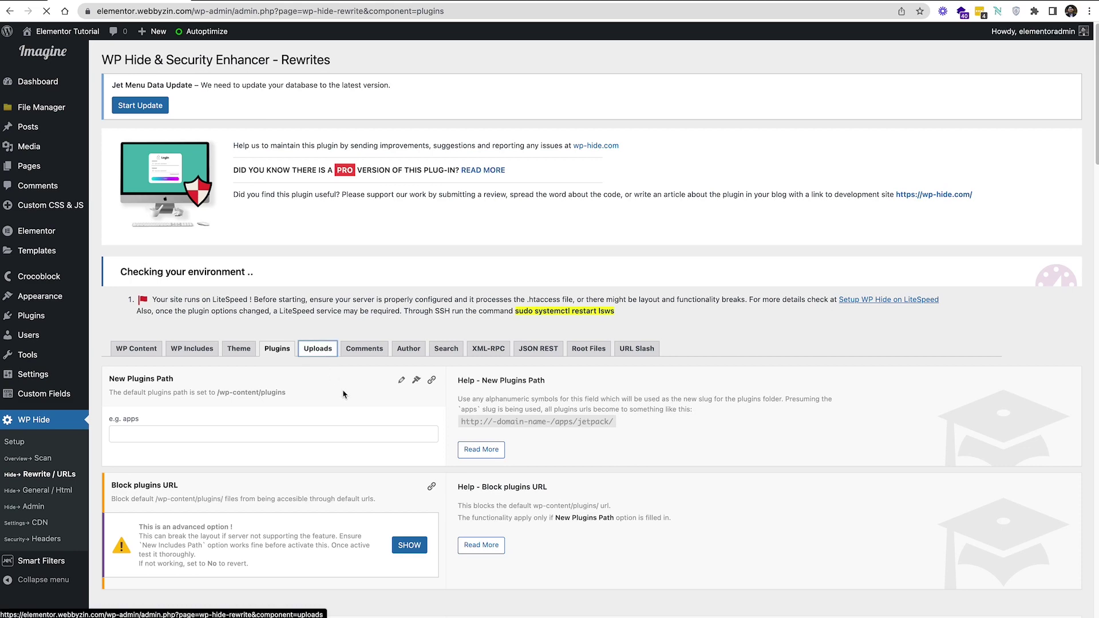
pyautogui.scroll(-3, 342, 392)
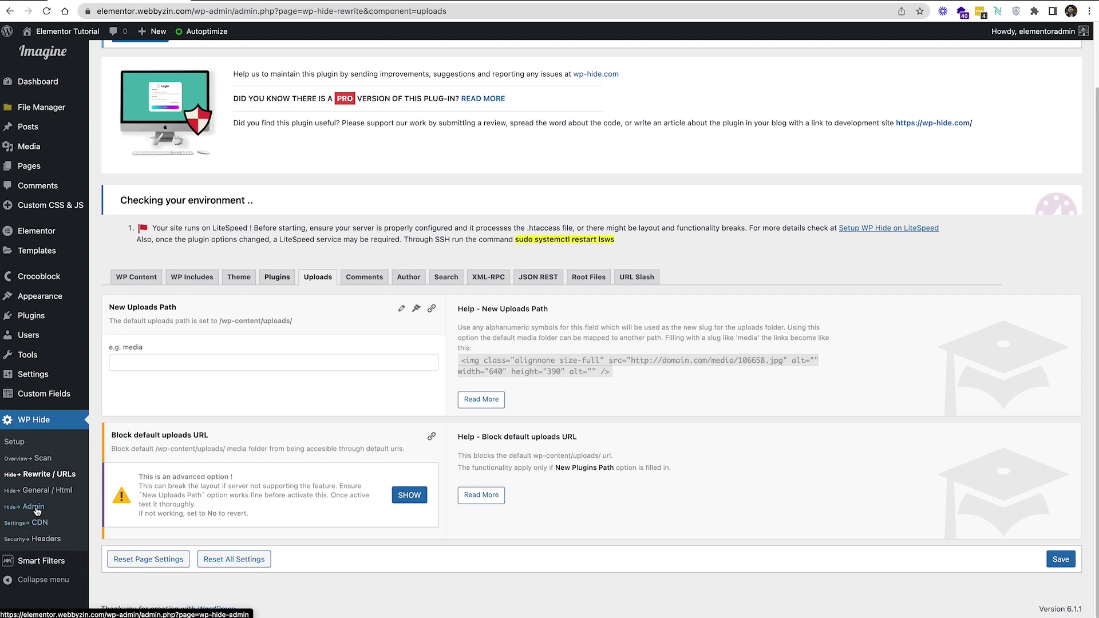
# Confirm WP Hide's Admin page shows New wp-login.php emptied, then visit the homepage
pyautogui.click(17, 509)
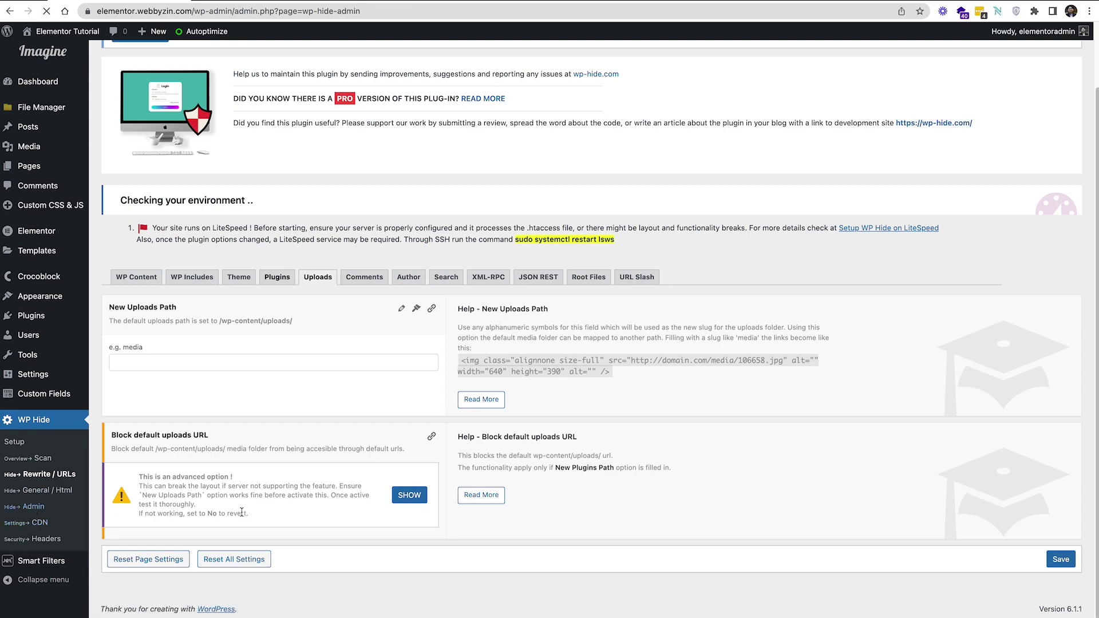
pyautogui.scroll(-2, 366, 476)
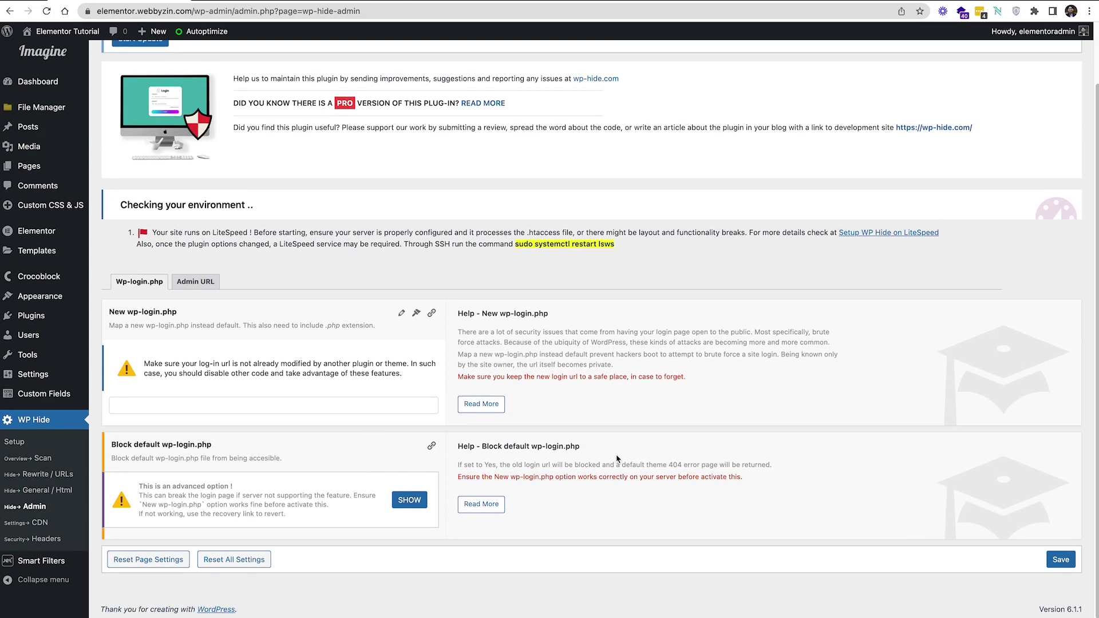
pyautogui.scroll(2, 617, 458)
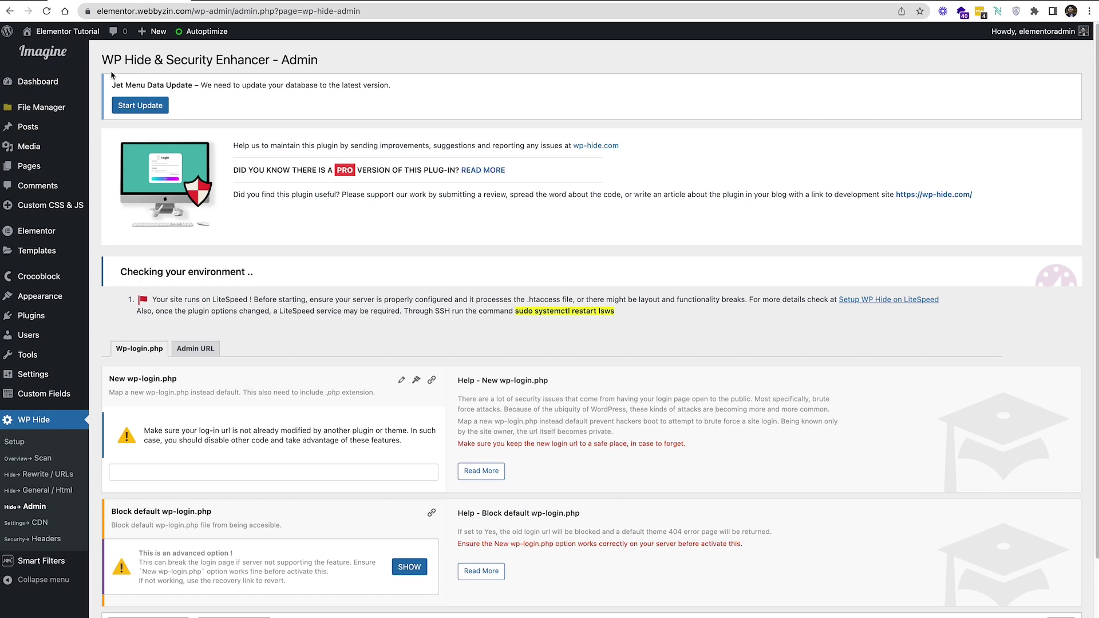
pyautogui.click(79, 35)
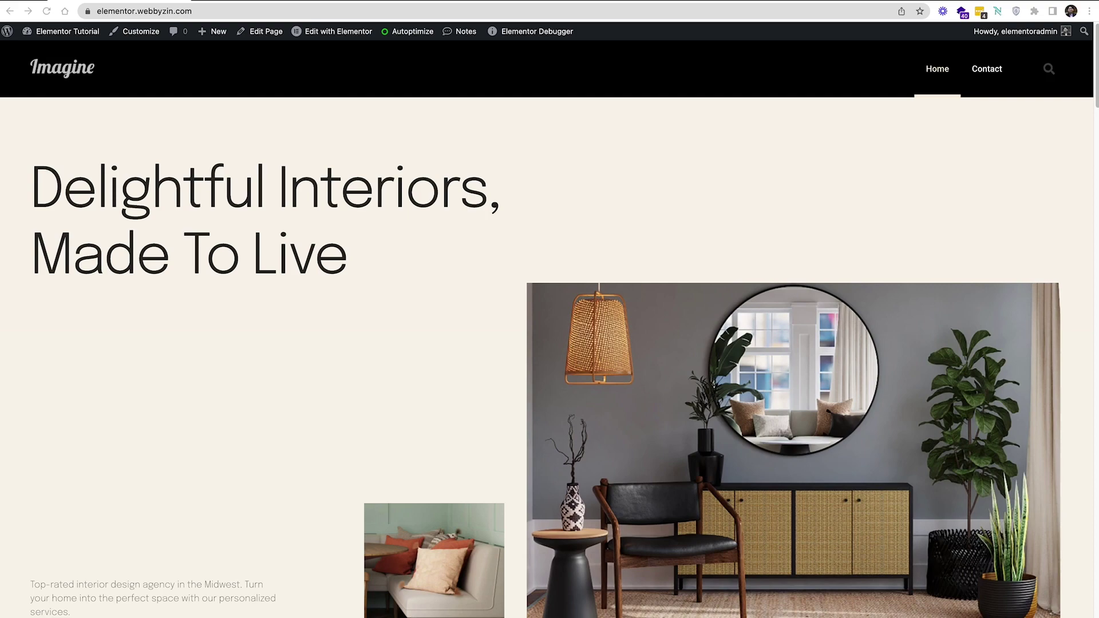
# Scroll down and back up the 'Delightful Interiors' homepage to confirm it displays normally
pyautogui.scroll(-5, 609, 359)
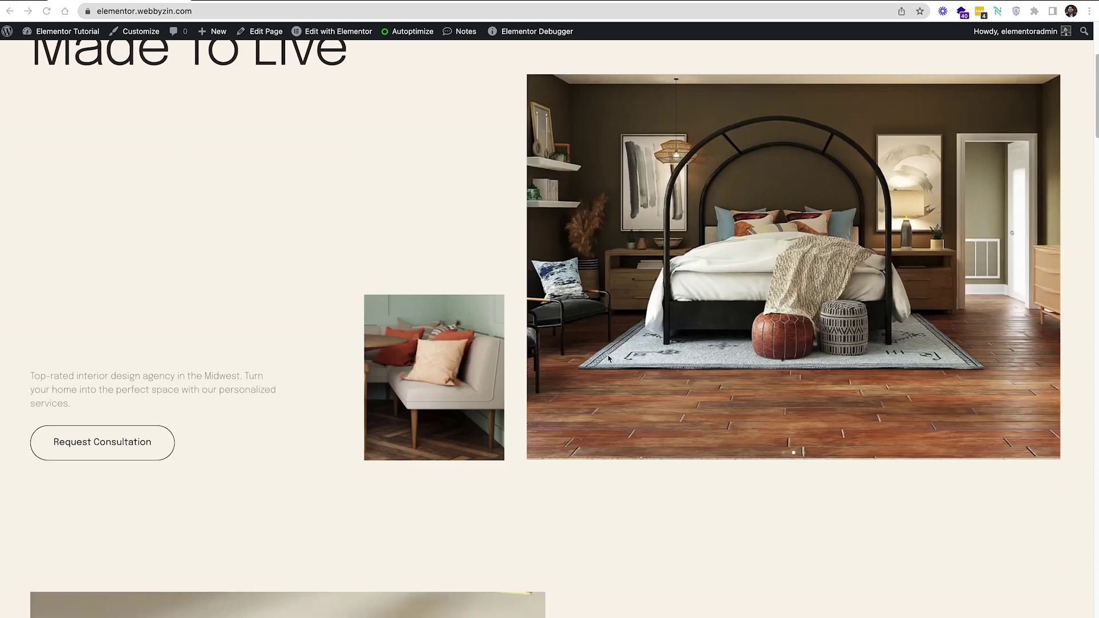
pyautogui.scroll(3, 609, 359)
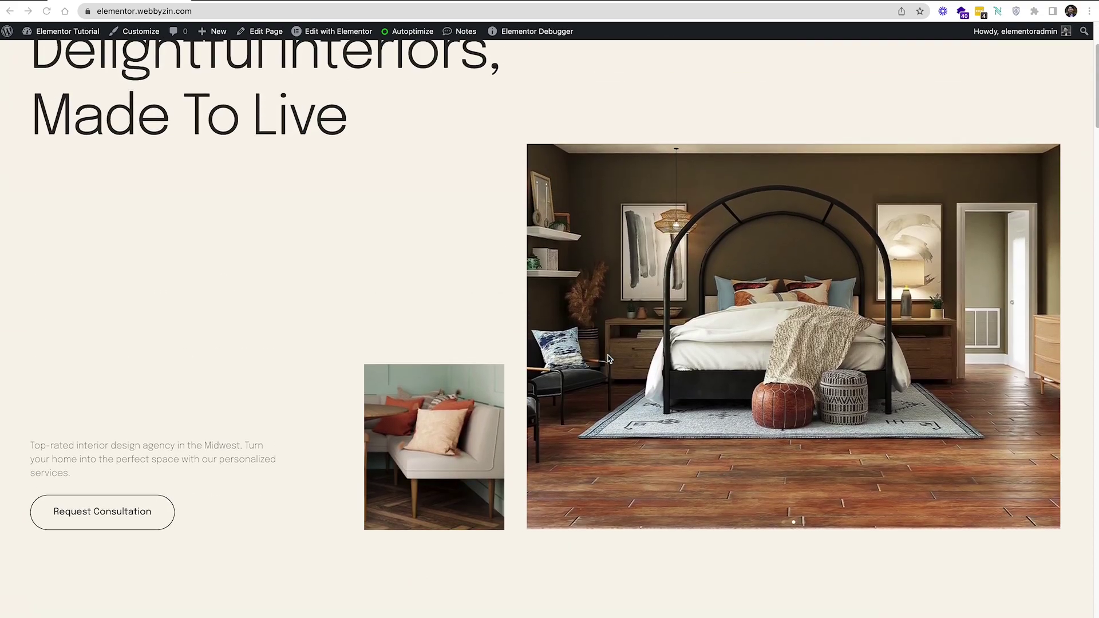
pyautogui.scroll(3, 609, 359)
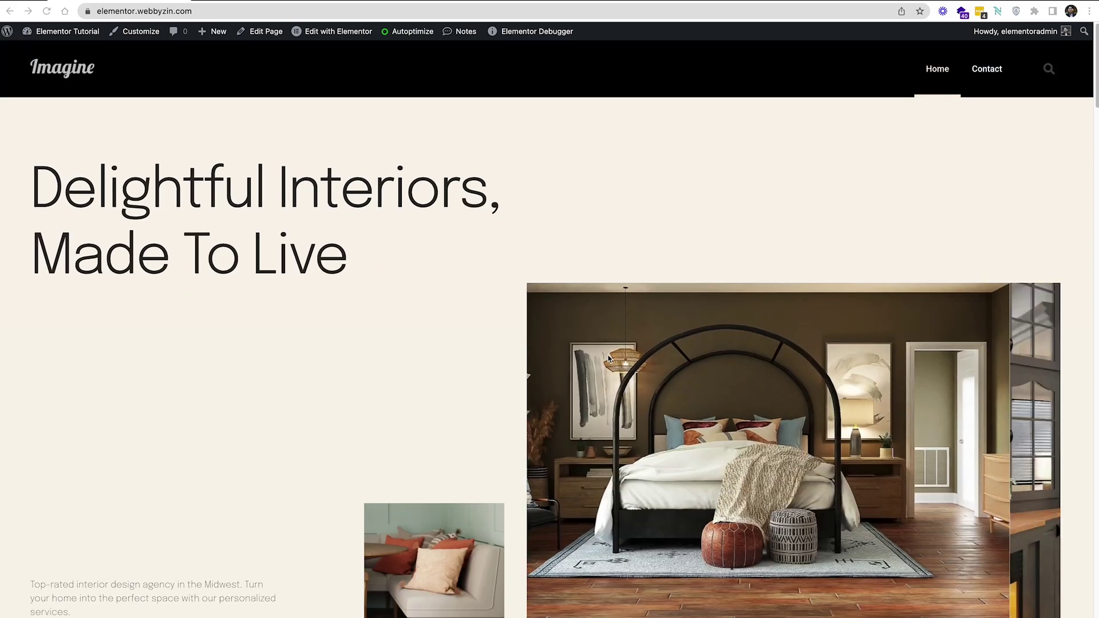